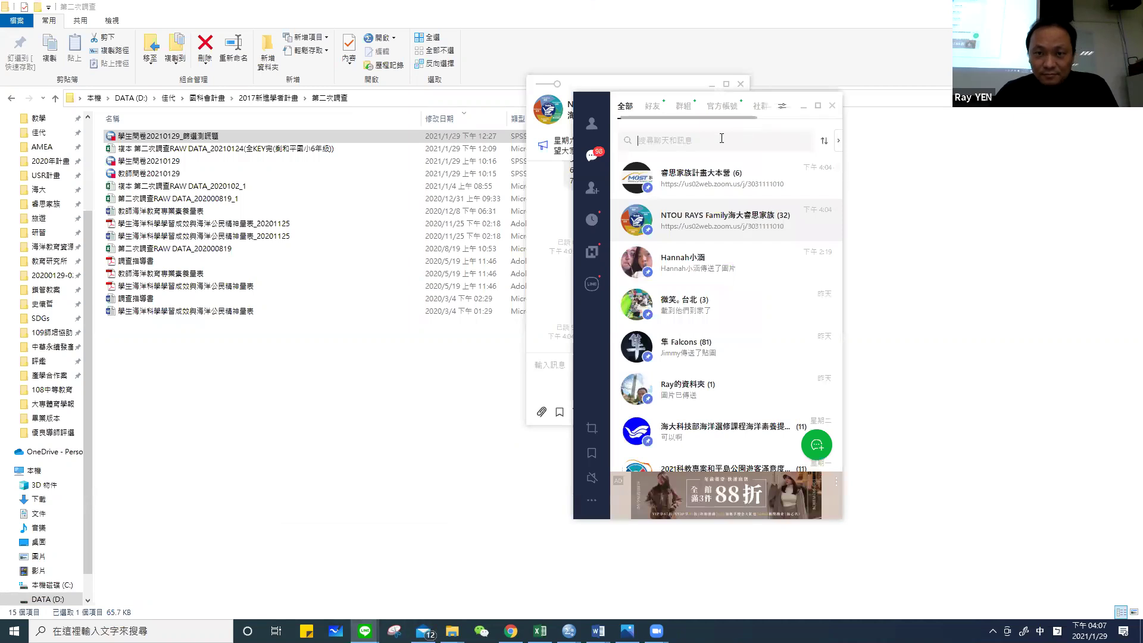
Search LINE for the individual contact by name and open the one-to-one chat.
left_click(721, 139)
type("信")
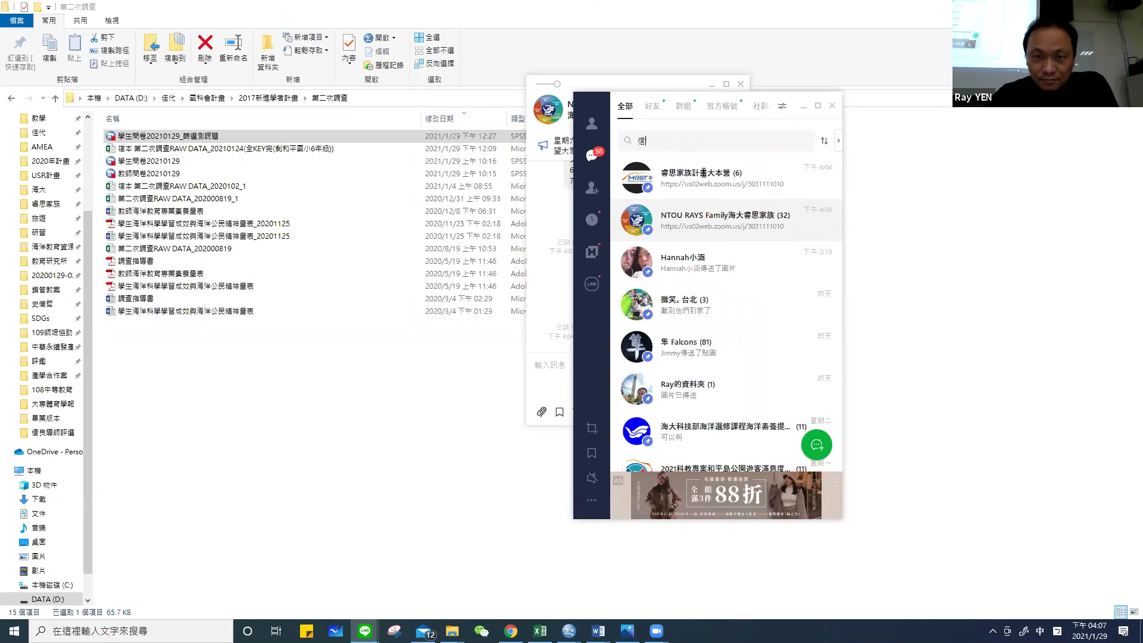
key("shift")
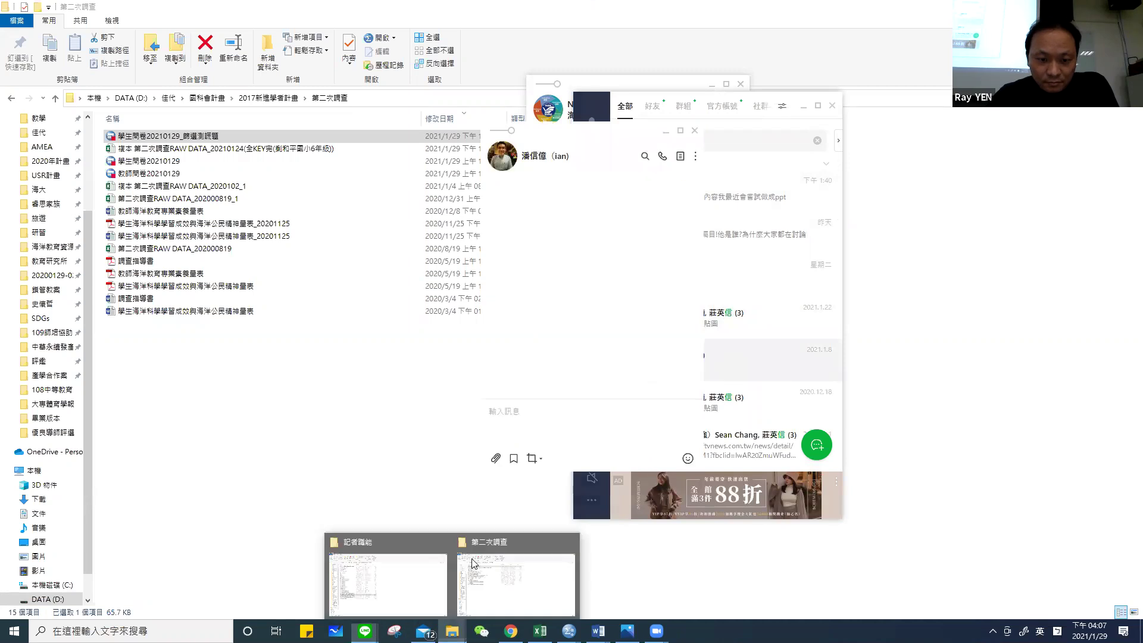
From the 第二次調查 folder, send 學生問卷20210129_篩選測謊題 and the 複本 第二次調查RAW DATA_20210124 workbook to the contact's LINE chat.
left_click(479, 576)
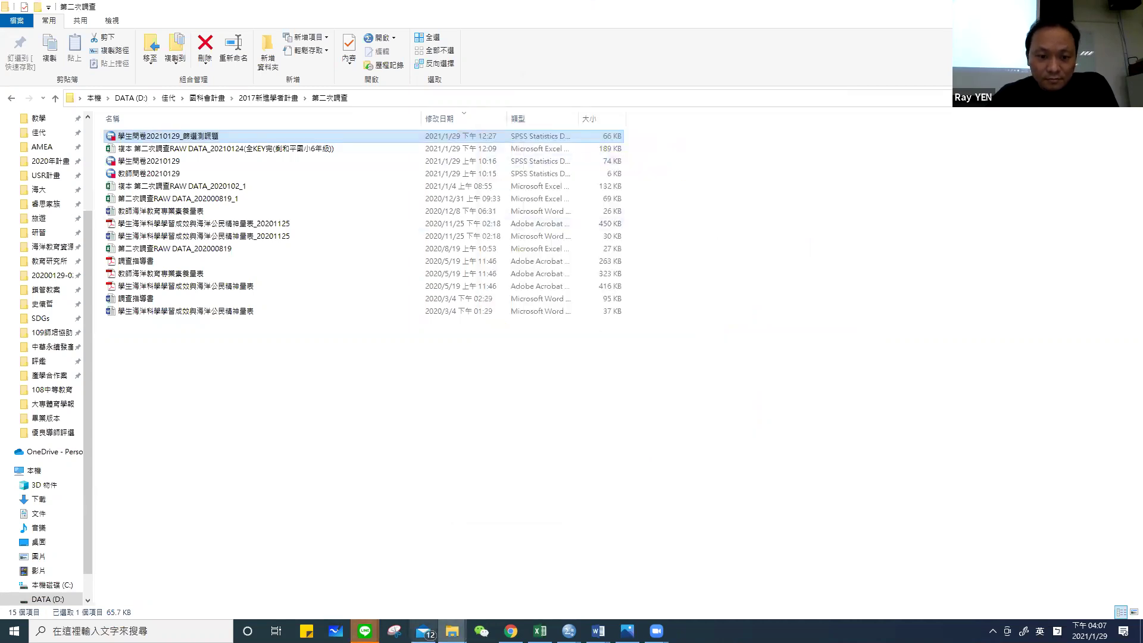
left_click(365, 630)
left_click(458, 596)
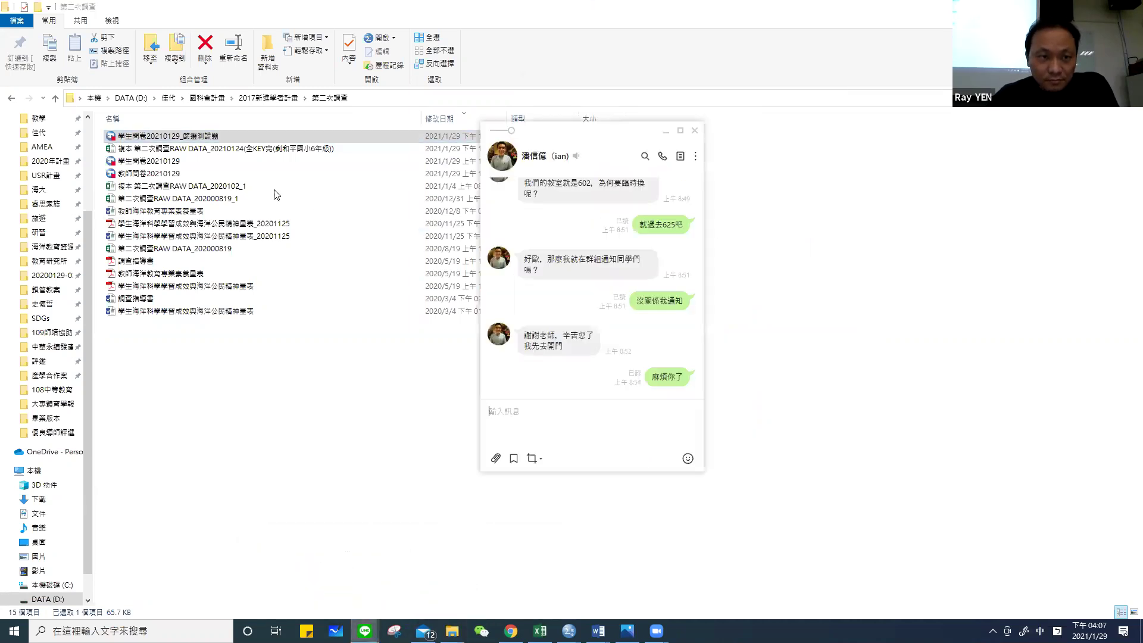
left_click_drag(160, 135, 581, 430)
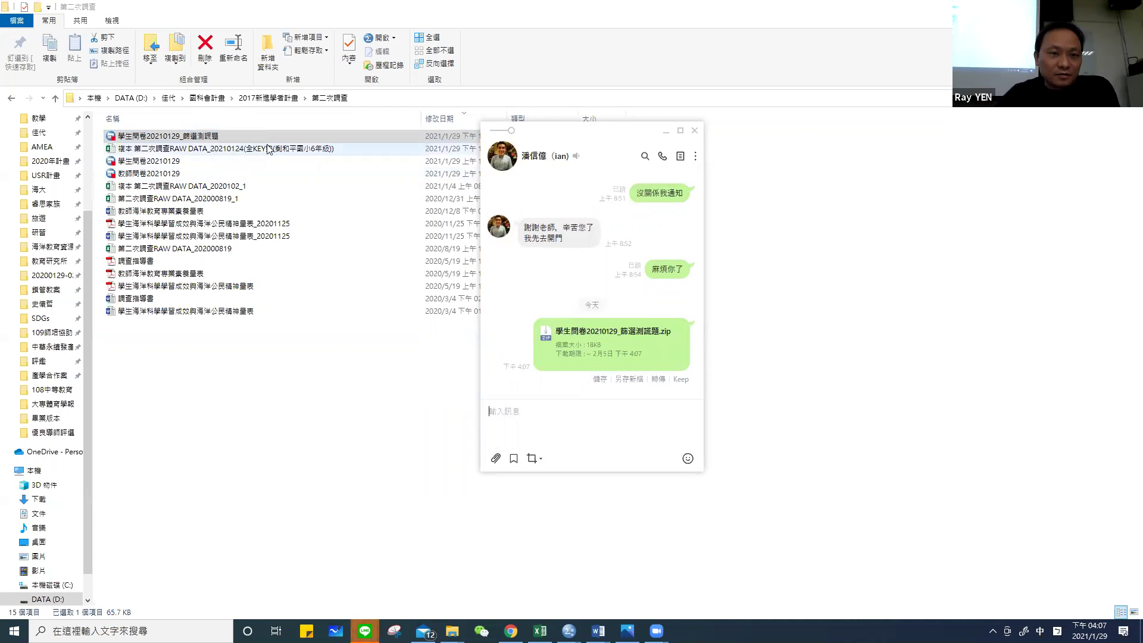
left_click_drag(268, 150, 591, 408)
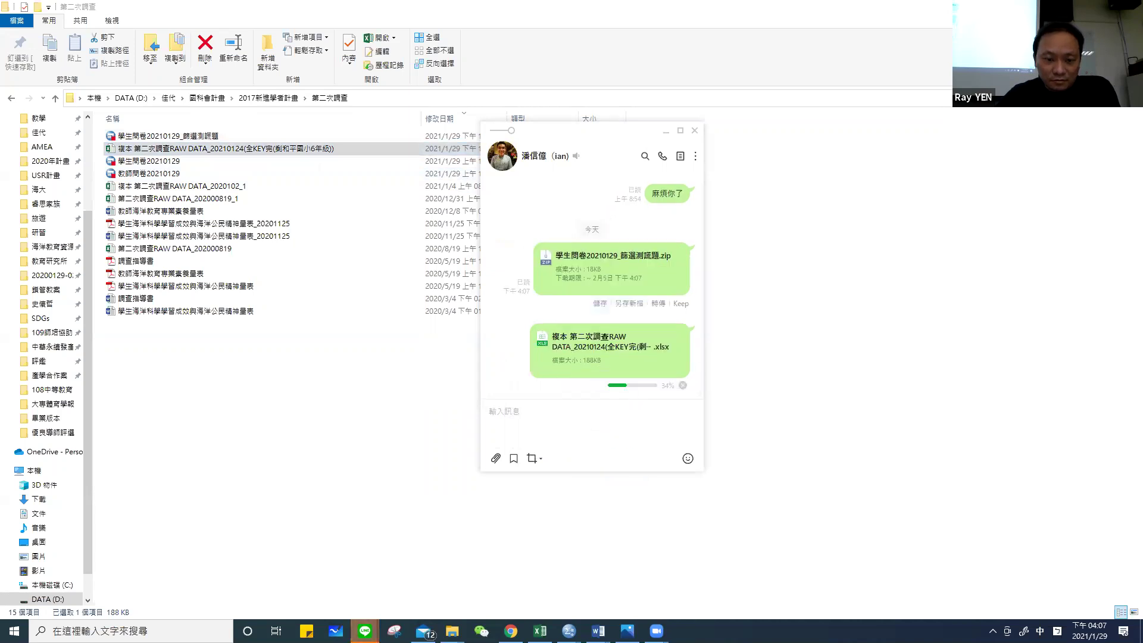
Send the 複本 第二次調查RAW DATA_20210124 workbook to the NTOU RAYS Family group chat.
mouse_move(364, 630)
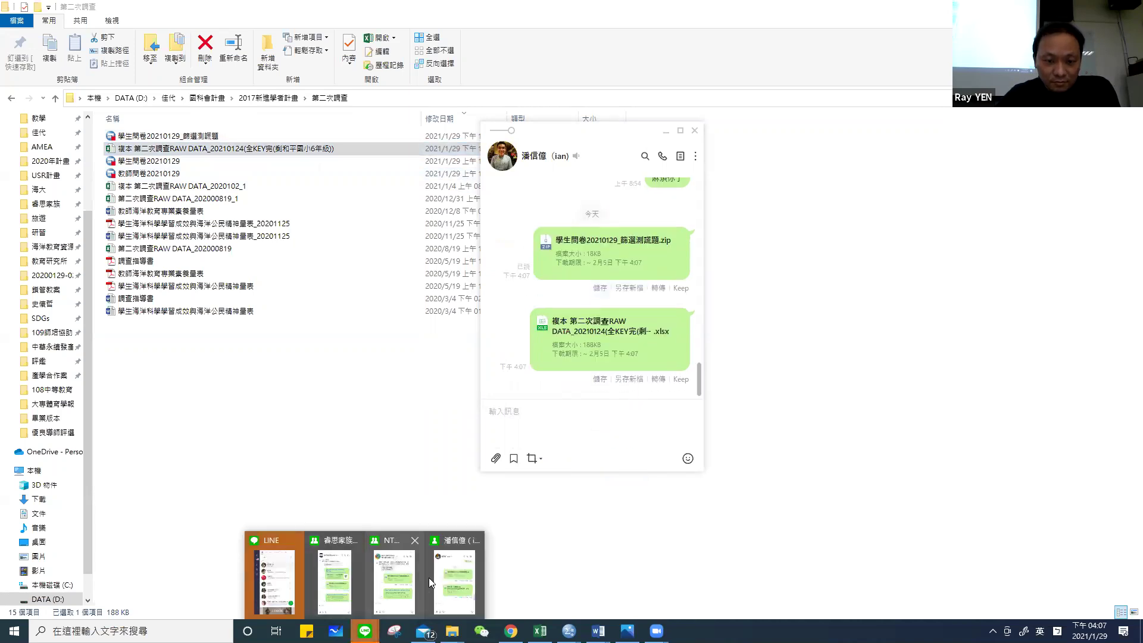
left_click(398, 567)
left_click_drag(244, 150, 636, 411)
Send the same RAW DATA_20210124 workbook to the 睿思家族計畫大本營 group chat and minimise that chat.
mouse_move(365, 630)
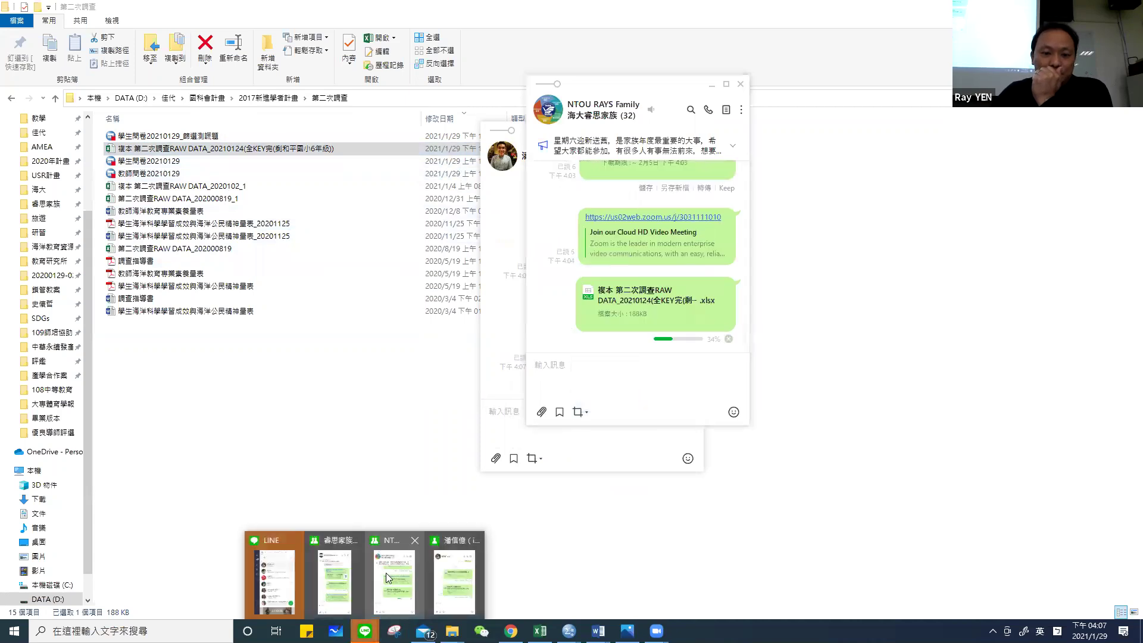
left_click(340, 572)
left_click_drag(277, 152, 571, 417)
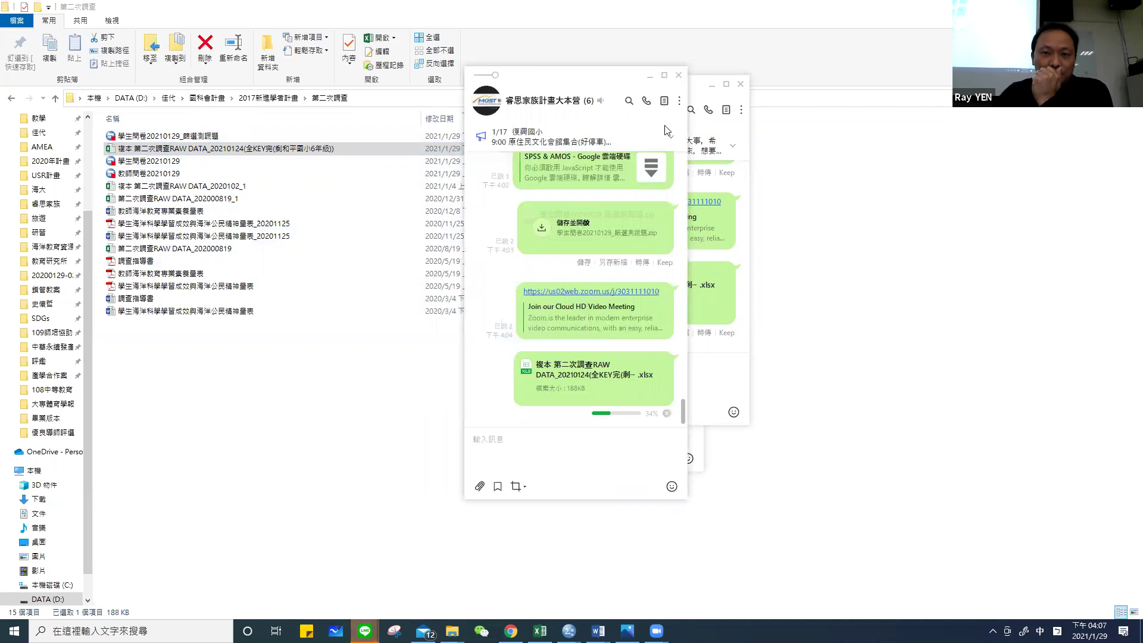
left_click(652, 75)
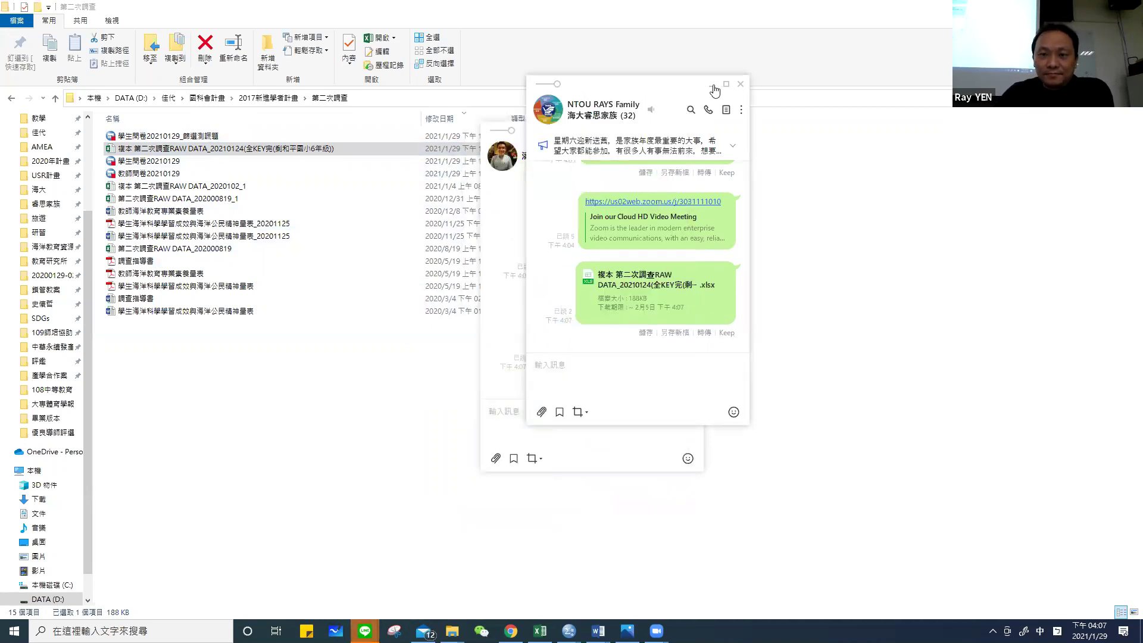
Minimise the NTOU RAYS Family chat and open the 複本 第二次調查RAW DATA_20210124 workbook in Excel.
left_click(712, 85)
left_click(287, 152)
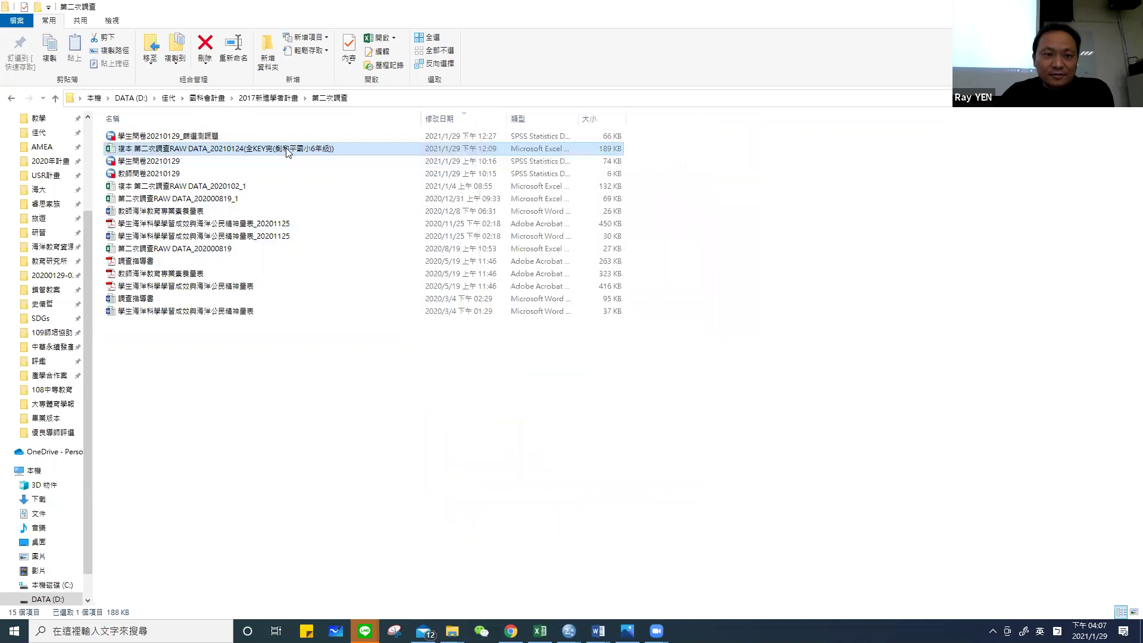
double_click(287, 152)
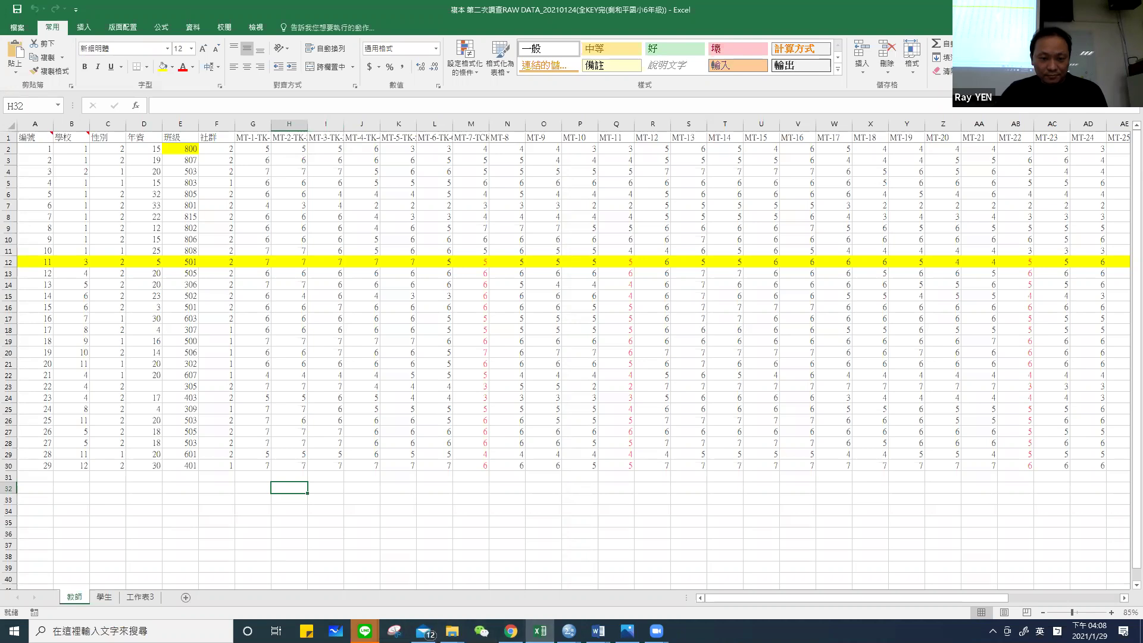
Send the copied Zoom meeting link to the individual contact in LINE and dismiss the chat.
mouse_move(365, 630)
left_click(468, 582)
key("ctrl+v")
key("Return")
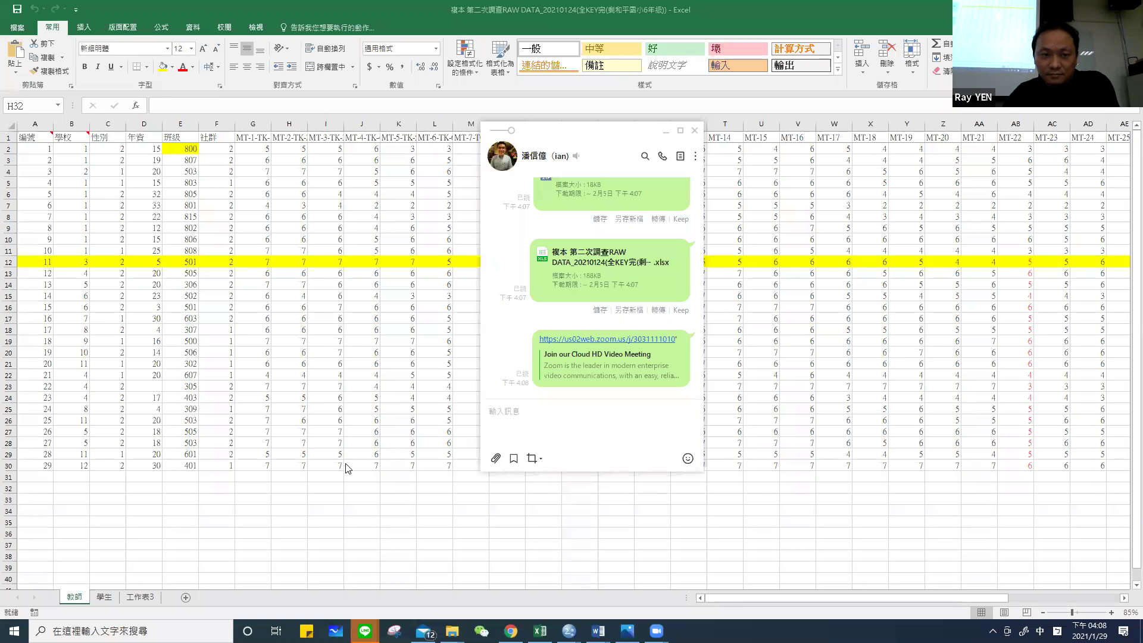
key("Escape")
Return to the Excel workbook and show the 學生 worksheet.
left_click(267, 353)
right_click(83, 597)
left_click(106, 597)
key("ctrl+Page_Up")
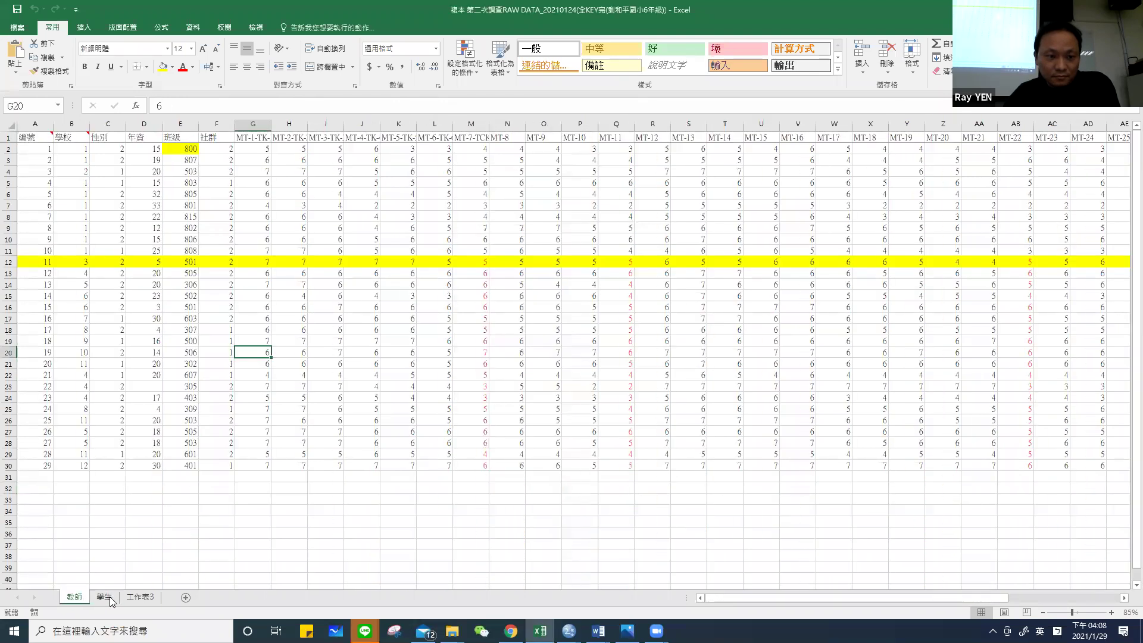
left_click(106, 597)
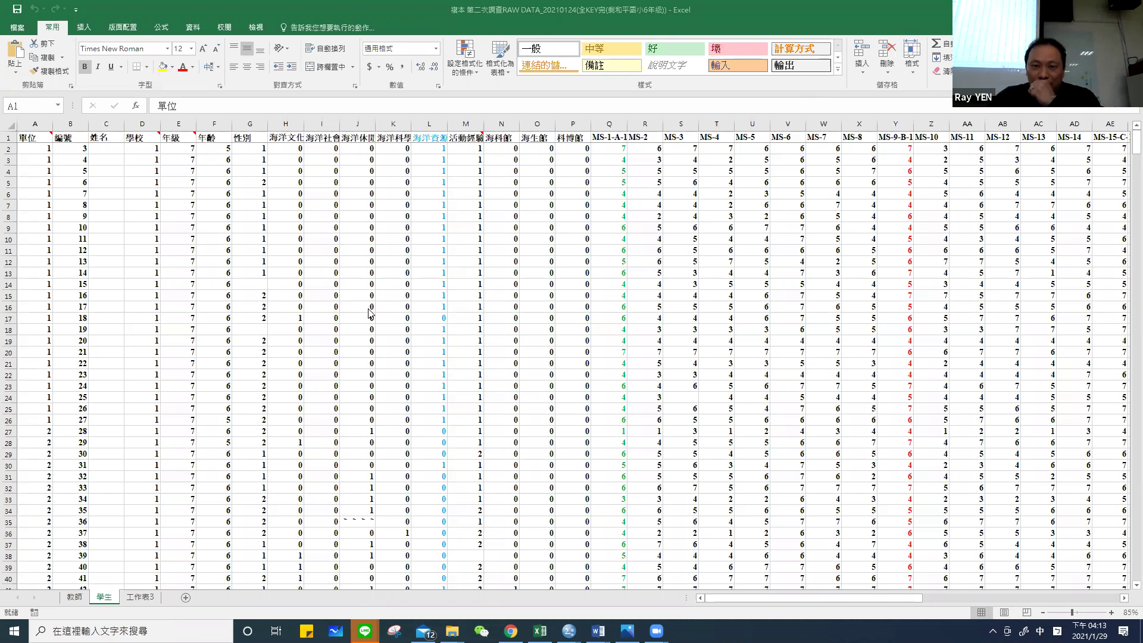
key("alt+Tab")
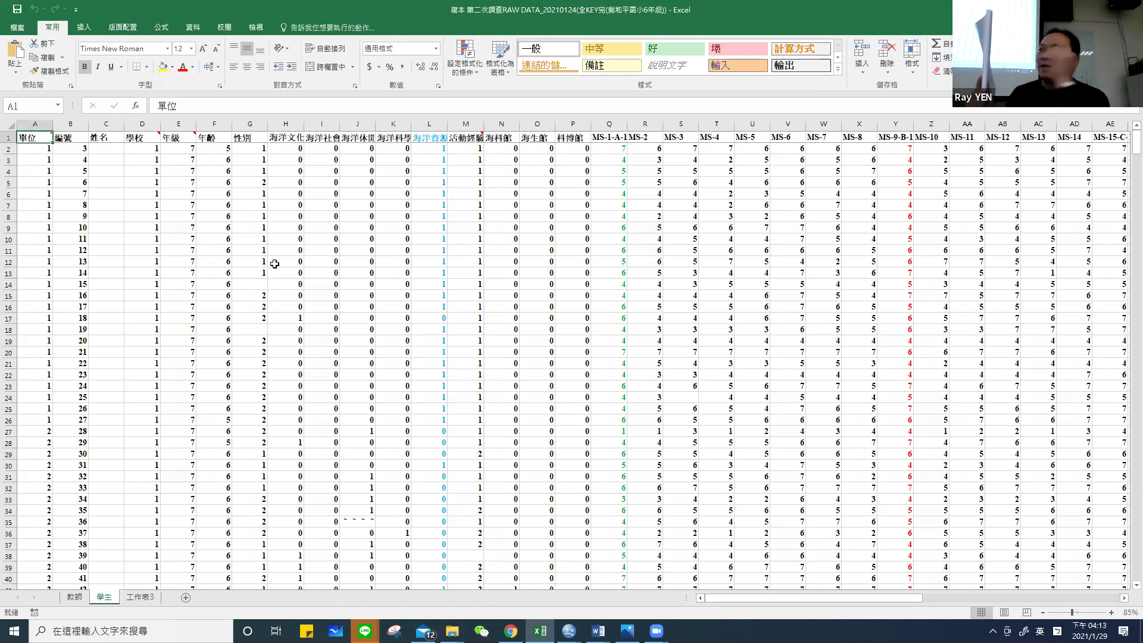
left_click(69, 198)
left_click(36, 180)
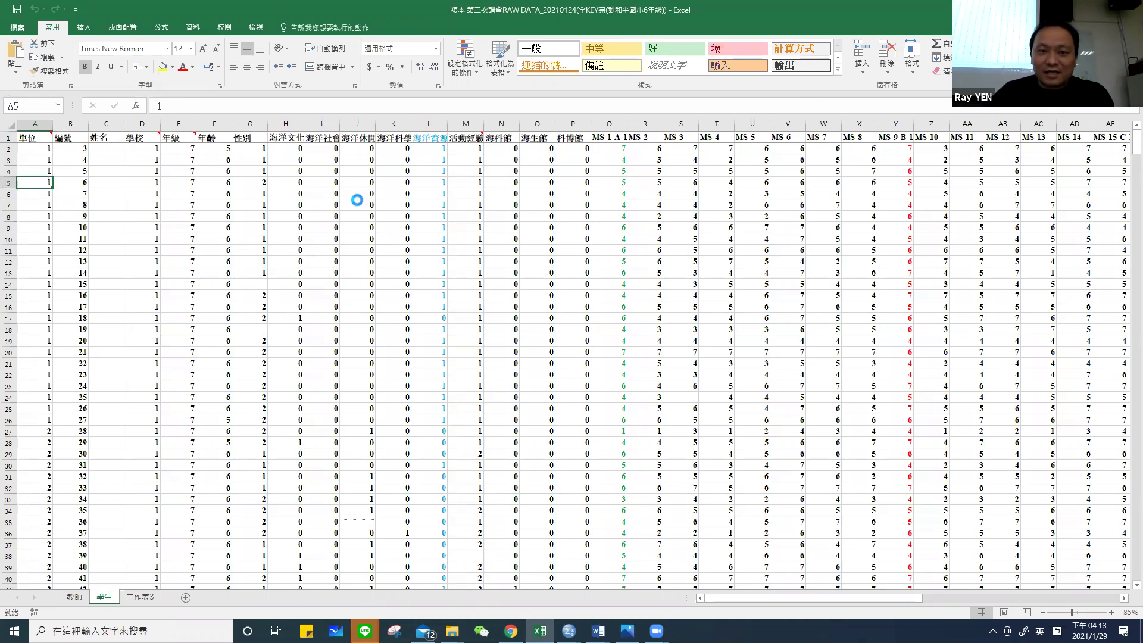
Create a new blank workbook and select cell A1.
key("ctrl+n")
left_click(92, 163)
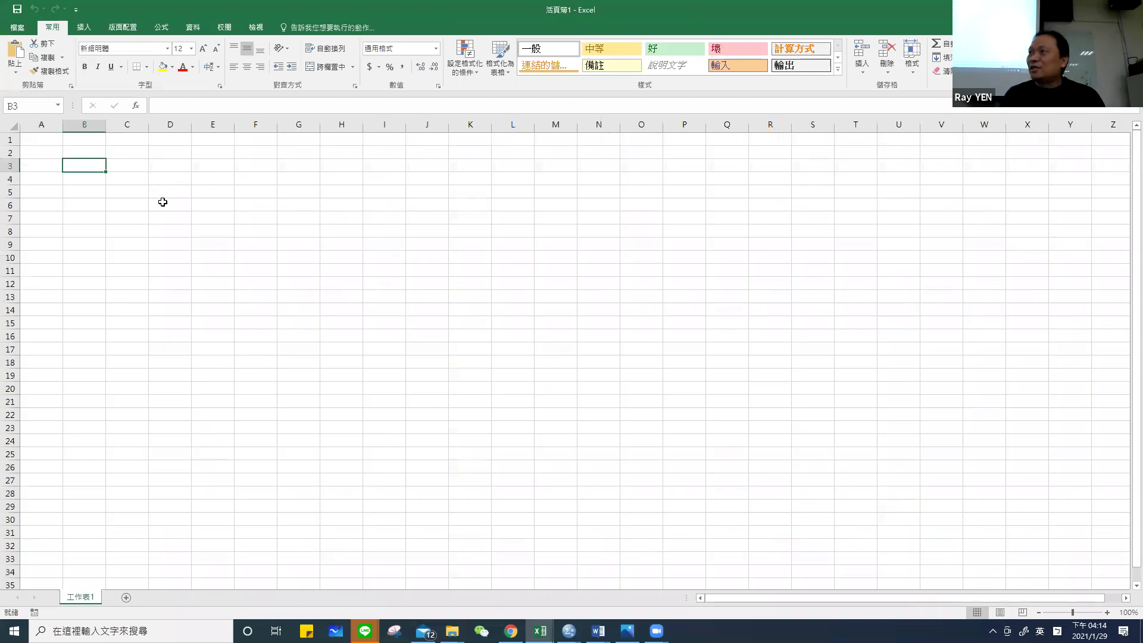
left_click(44, 137)
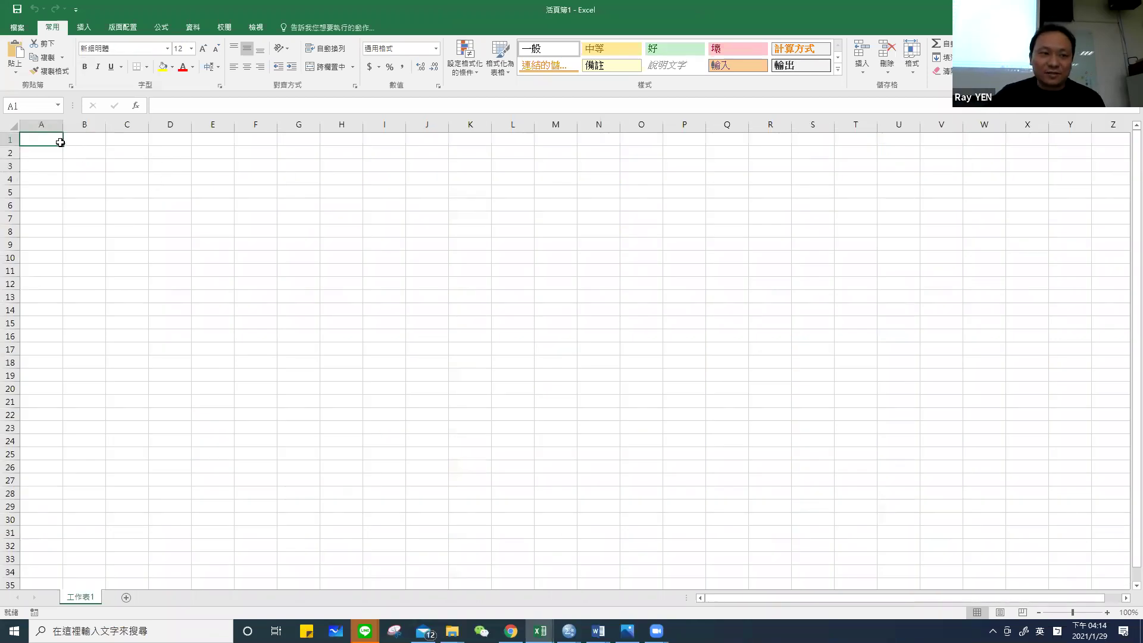
Switch back to the RAW DATA workbook and display the comment attached to the 單位 header in cell A1.
mouse_move(540, 630)
left_click(476, 574)
left_click(48, 169)
left_click(33, 136)
key("shift+F2")
type("1建德國中800 2建德國中807 3正濱國中503 4建德國中803 5建德國中805 6建德國中801 7建德國中815 8建德國中802 9建德國中806 10建德國中808  11中和國小501 12信義國小505 13正義國小306 14正濱國小502 15正濱國小501 16暖西國小603 17崇德國小307 18和平國小五年級 19北大國小506 20武崙國小302 21信義國小607 22信義國小403 23信義國小305 24崇德國小309 25武崙國小503 26正義國小505 27正義國小503 28武崙國小601 29碇內國小401 30武崙國小501")
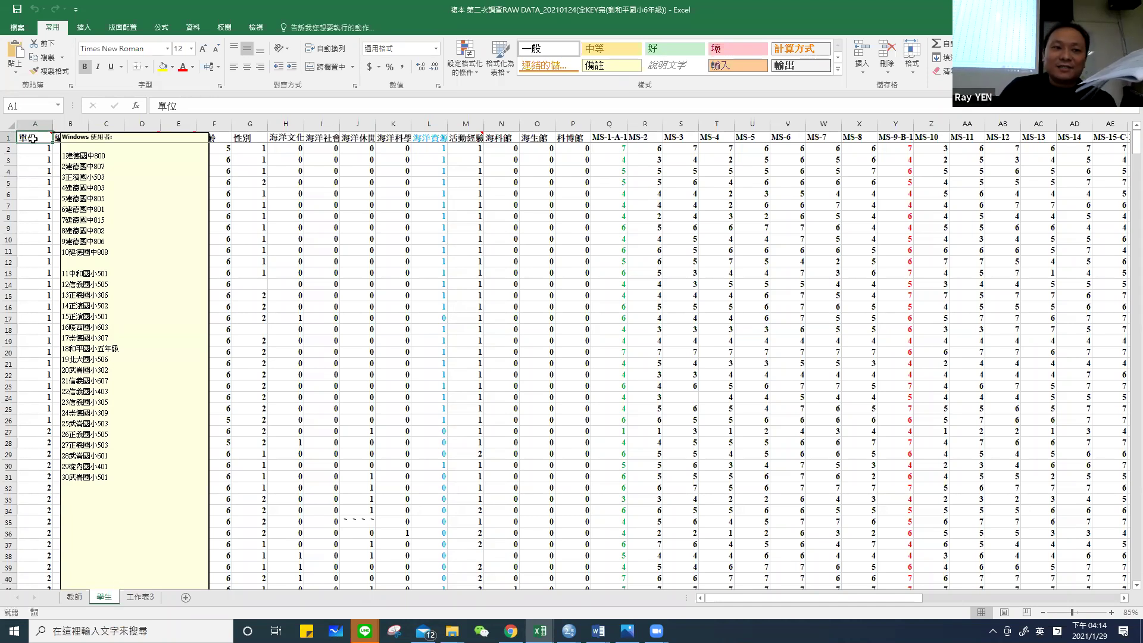
right_click(33, 137)
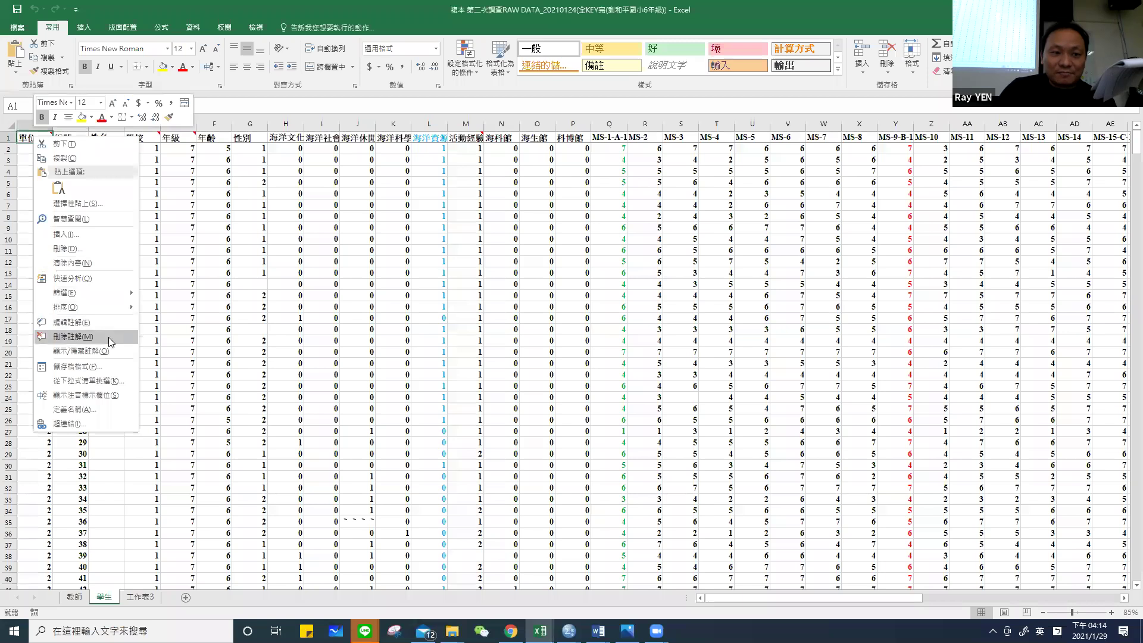
left_click(84, 32)
left_click(84, 31)
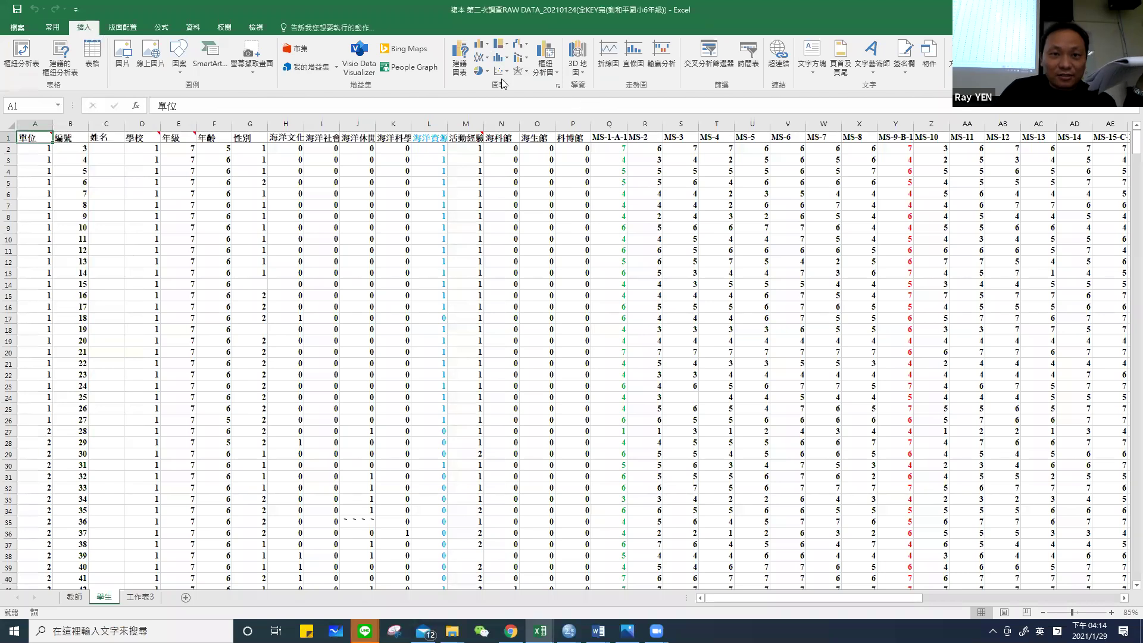
left_click(708, 56)
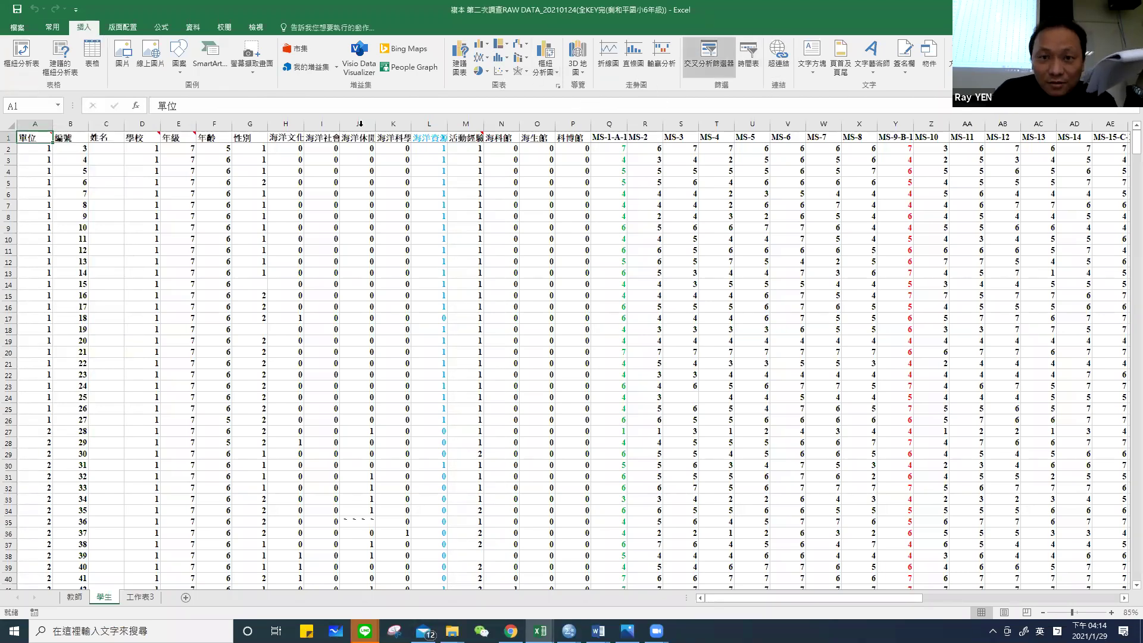
right_click(51, 140)
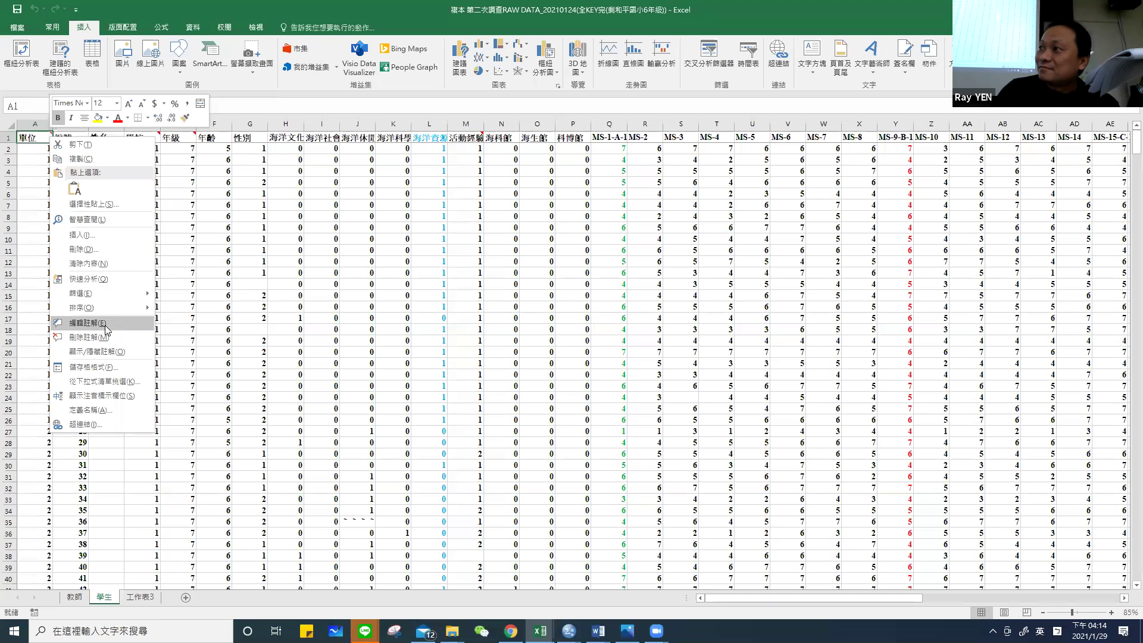
key("Escape")
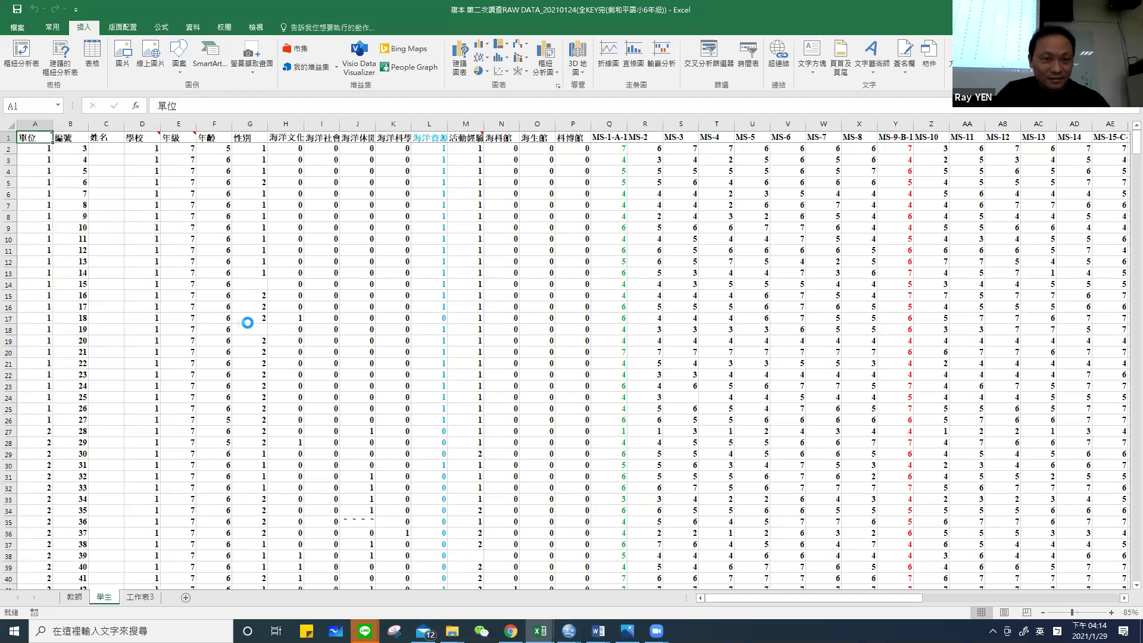
Review the comment commands available for the 單位 header and for the 姓名 header.
scroll(251, 322, "up", 1)
scroll(250, 322, "up", 10)
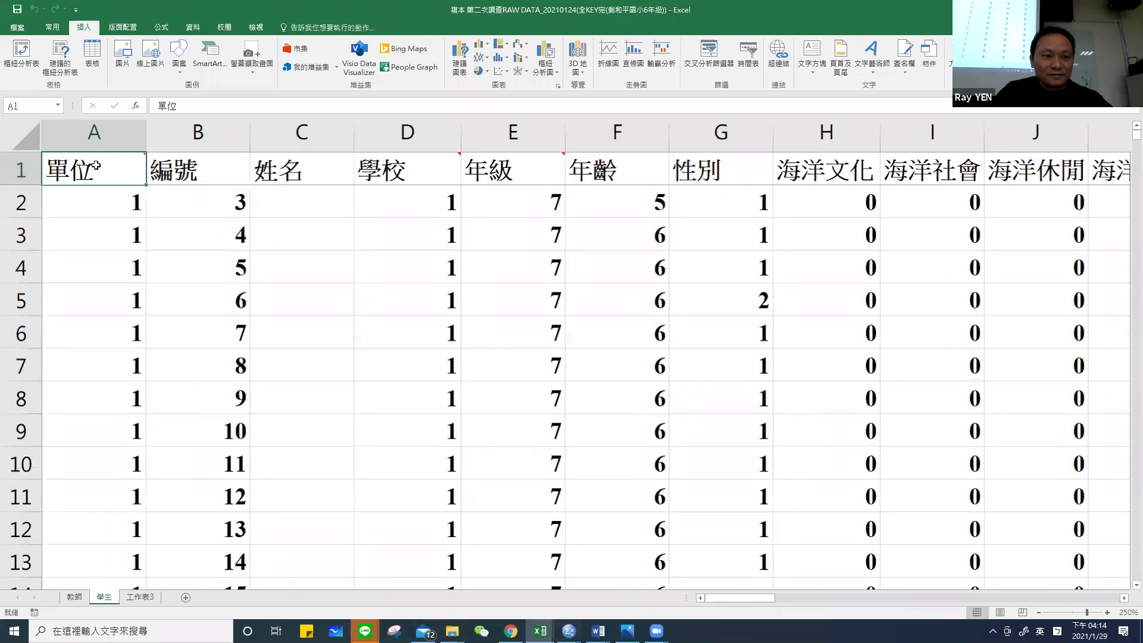
right_click(99, 167)
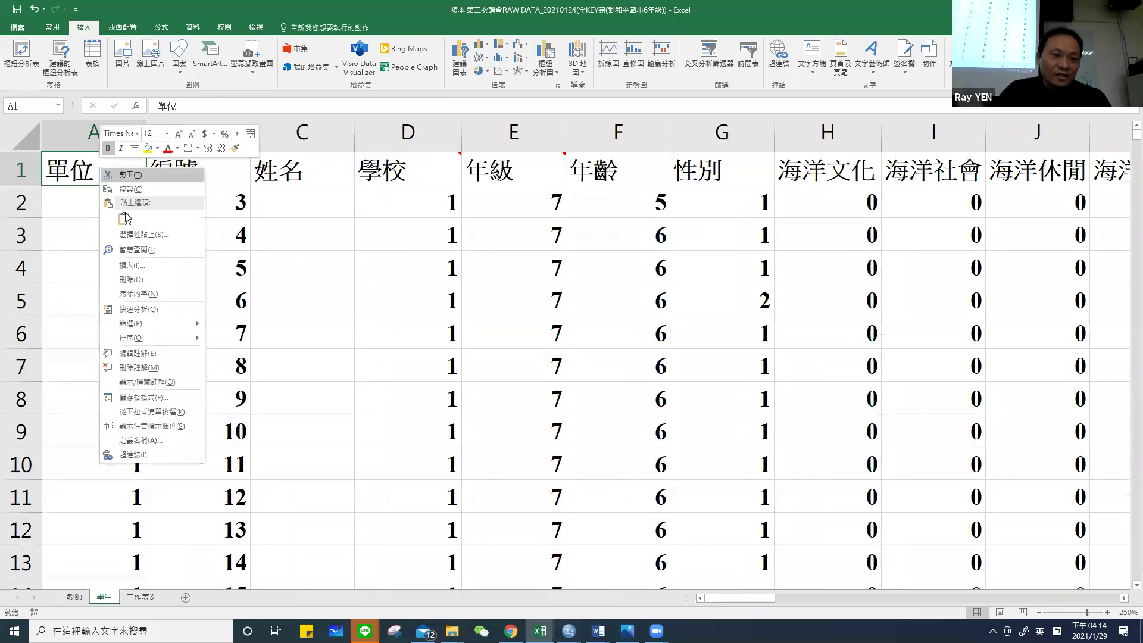
left_click(332, 241)
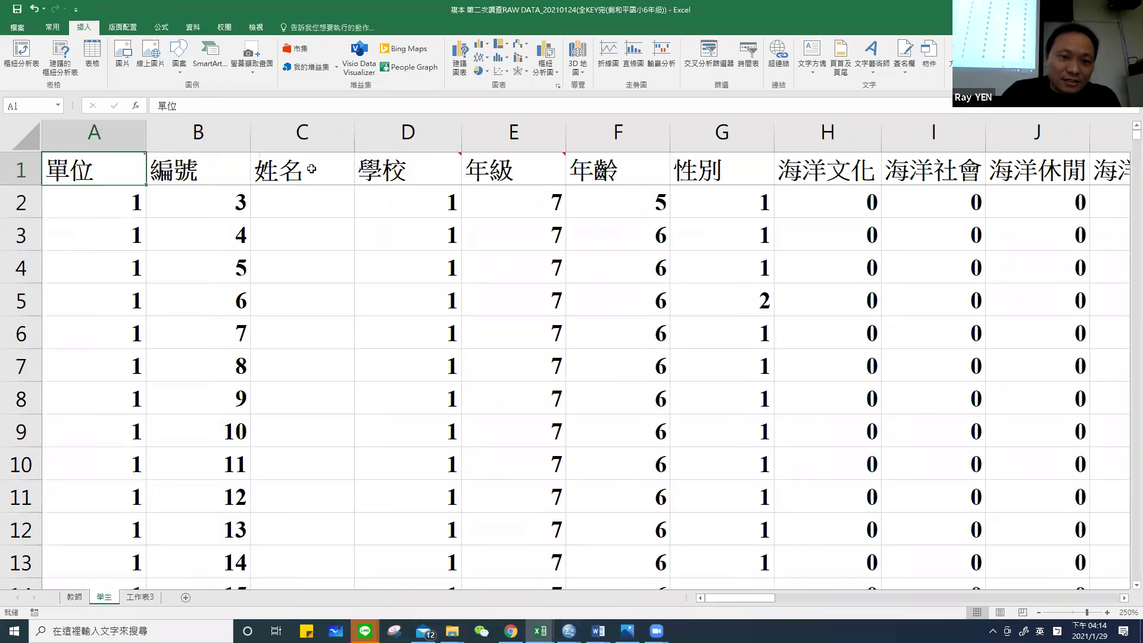
left_click(312, 172)
right_click(312, 171)
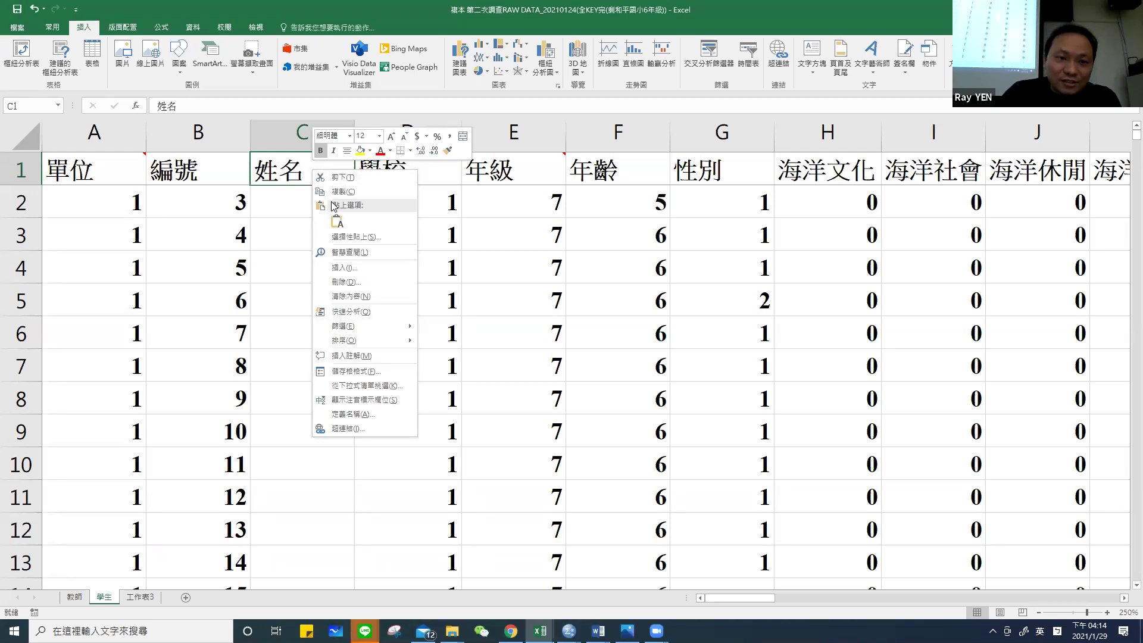
left_click(107, 174)
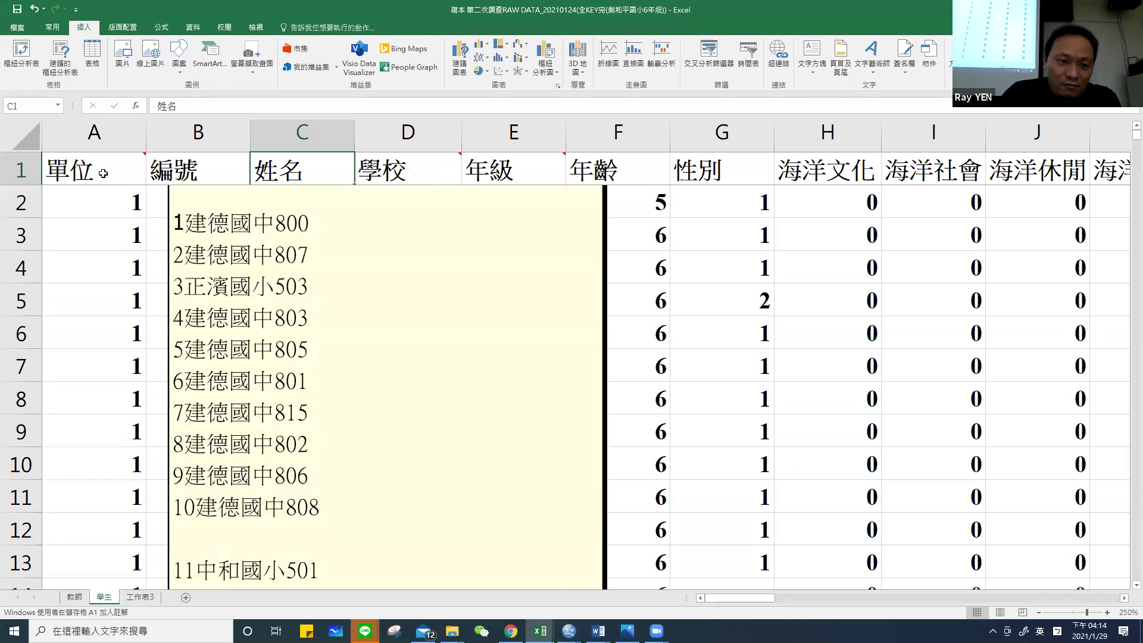
Open the 單位 header's comment for editing, read through its list of school and class codes, and leave it.
right_click(104, 174)
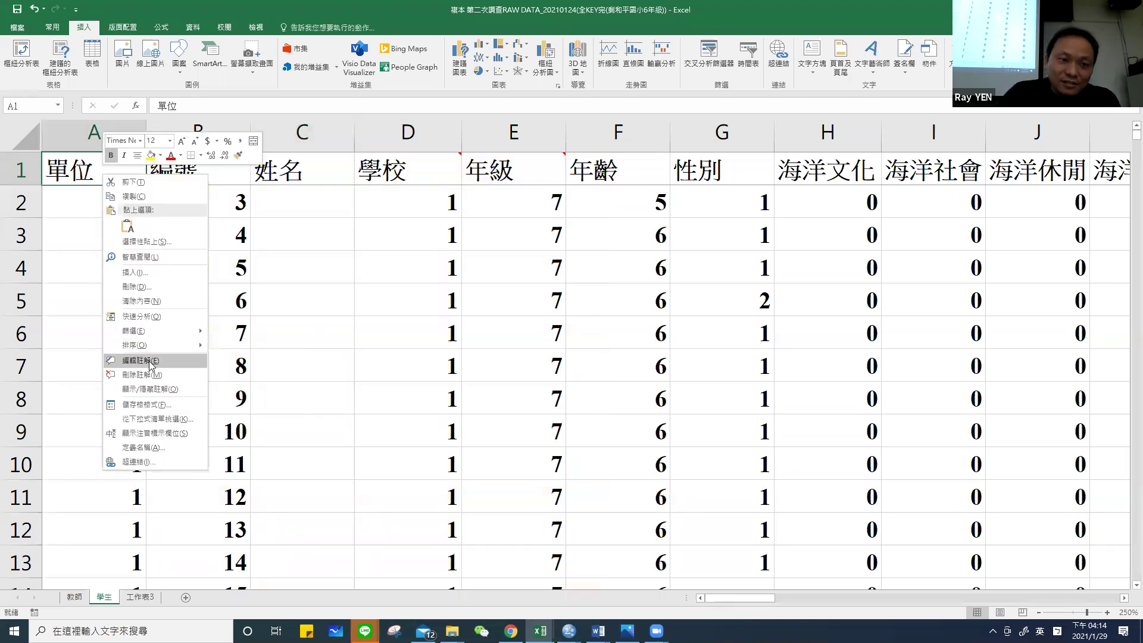
left_click(194, 192)
key("shift+F2")
key("ctrl+Home")
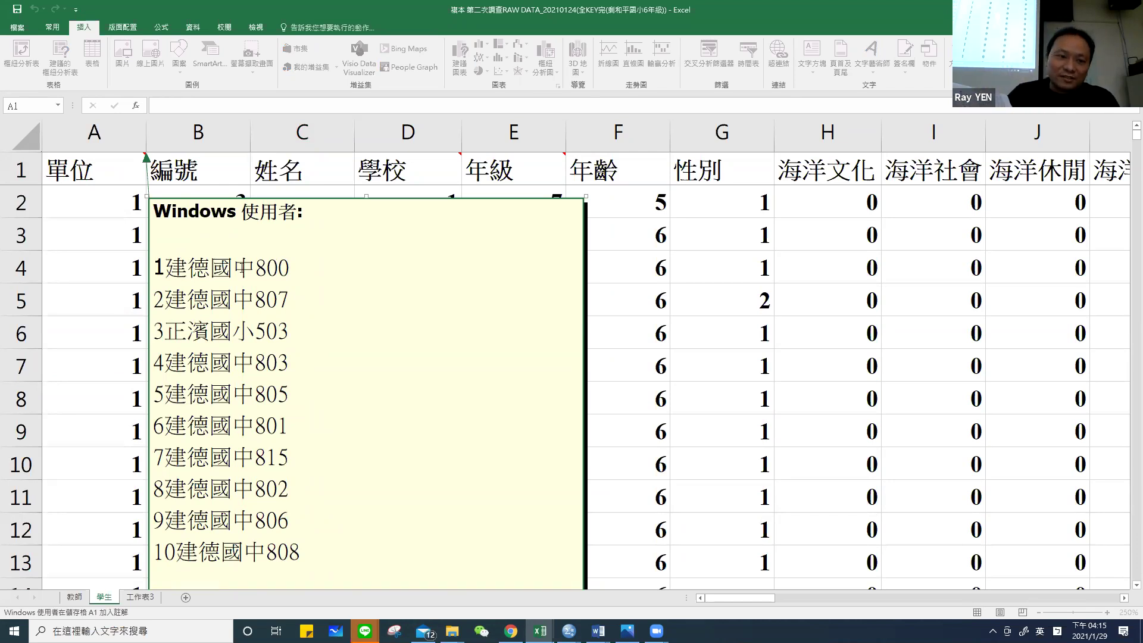
scroll(272, 376, "down", 4)
scroll(209, 311, "up", 1)
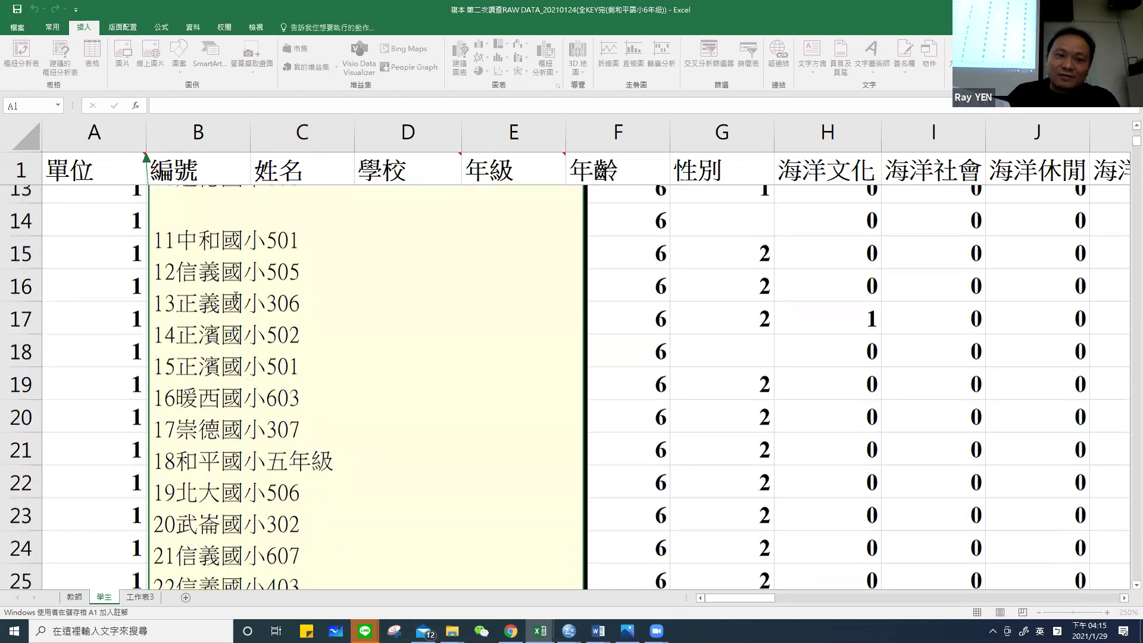
scroll(210, 311, "up", 3)
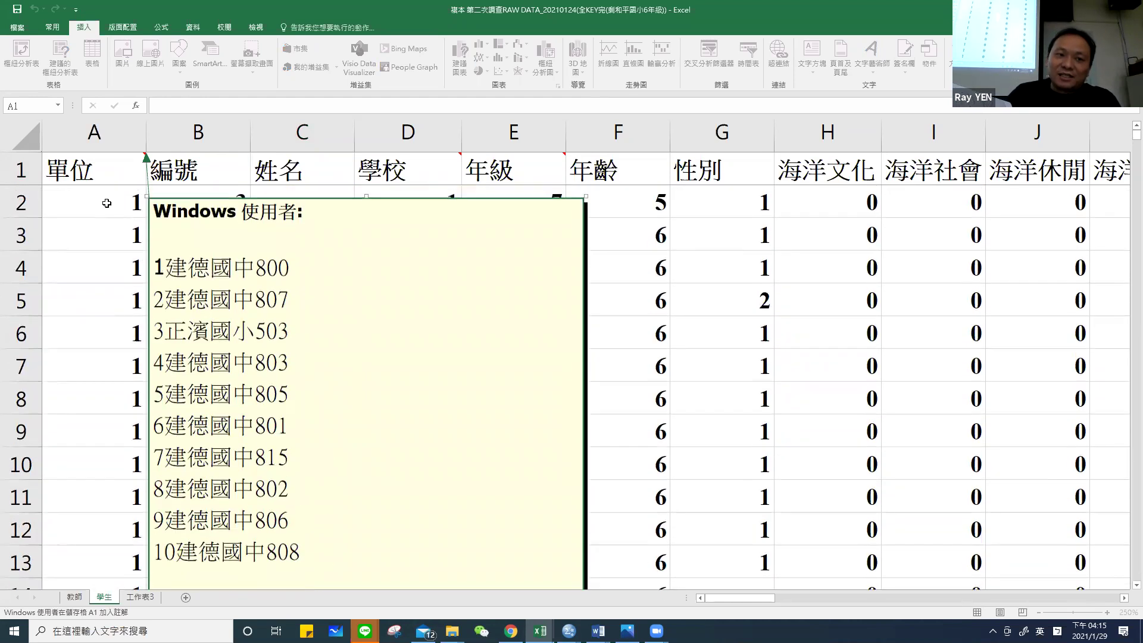
left_click(107, 202)
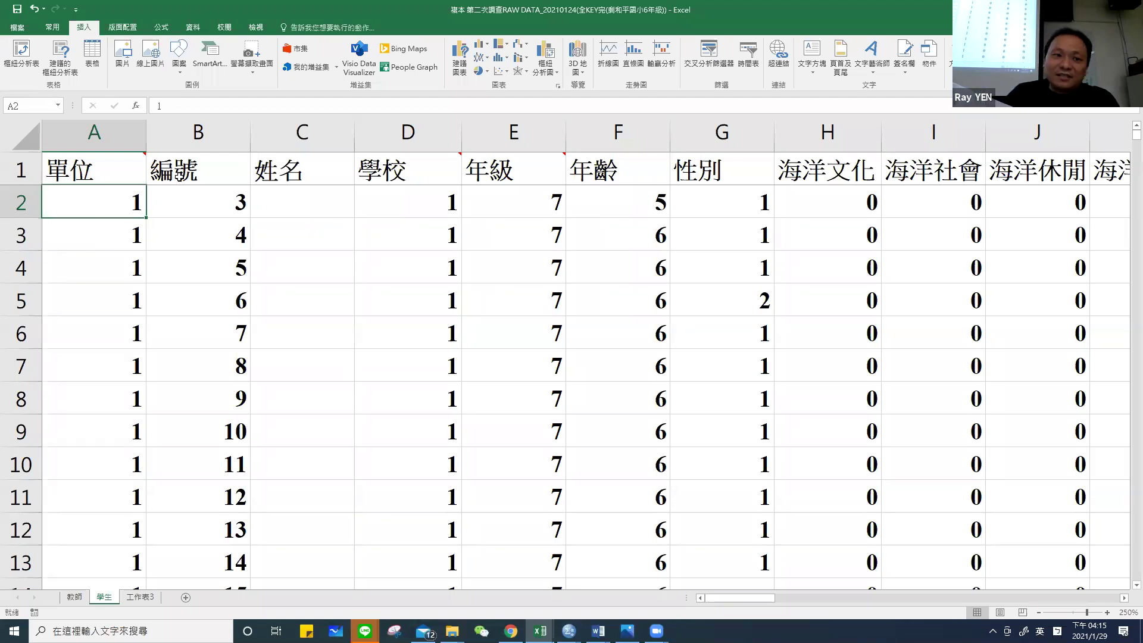
Select the 編號 header and look through the student numbers down its column.
left_click(179, 178)
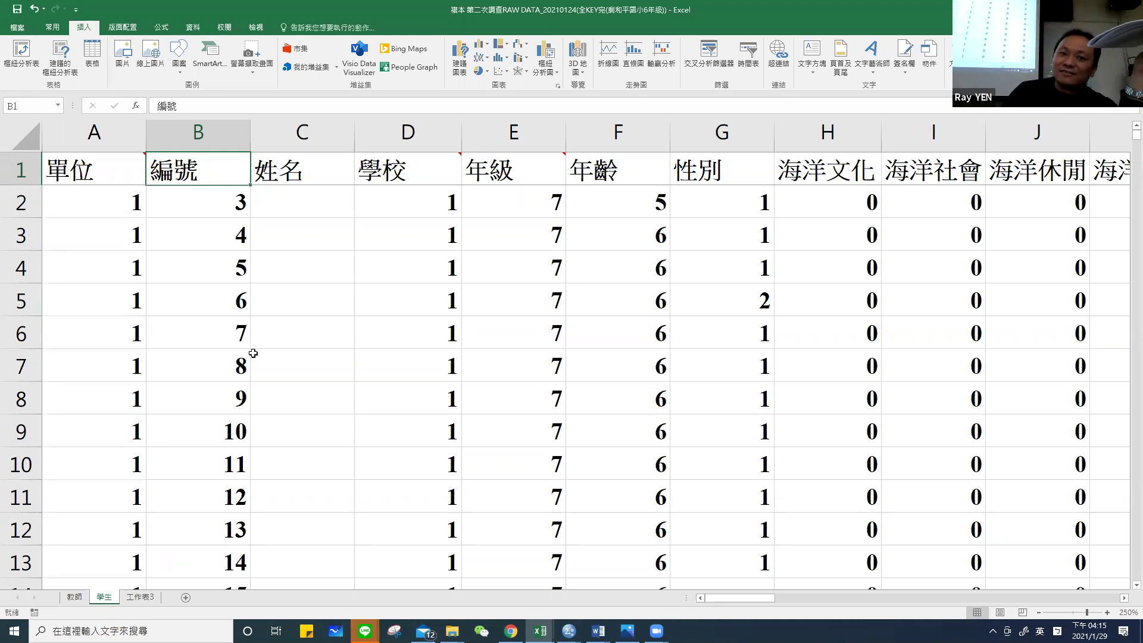
scroll(257, 374, "down", 14)
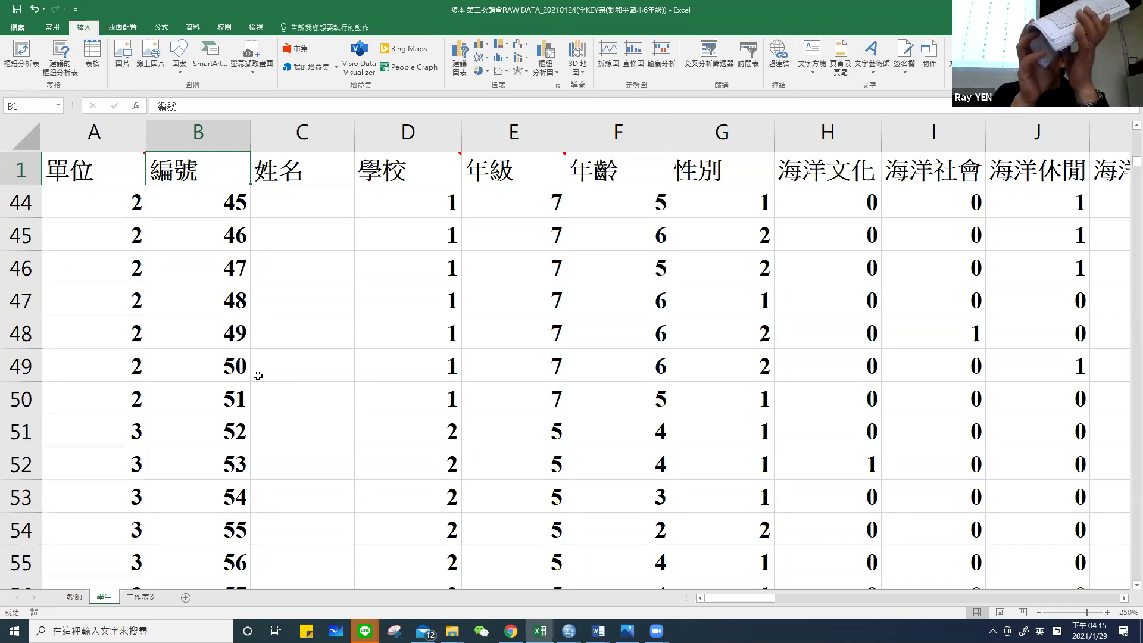
scroll(244, 366, "down", 4)
scroll(221, 354, "down", 17)
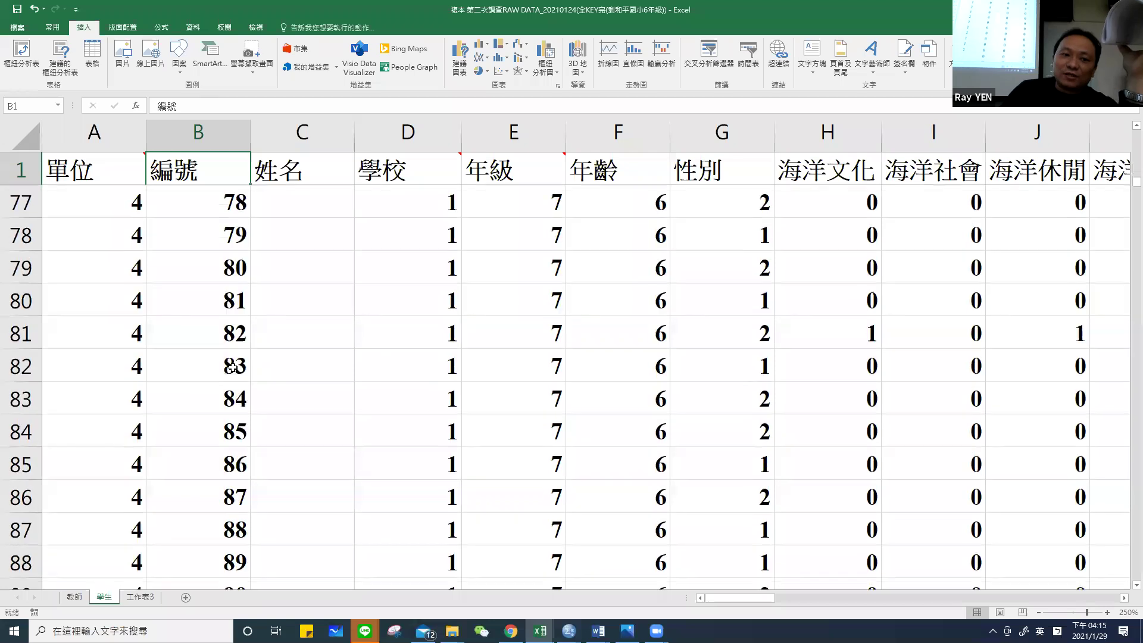
scroll(262, 378, "up", 20)
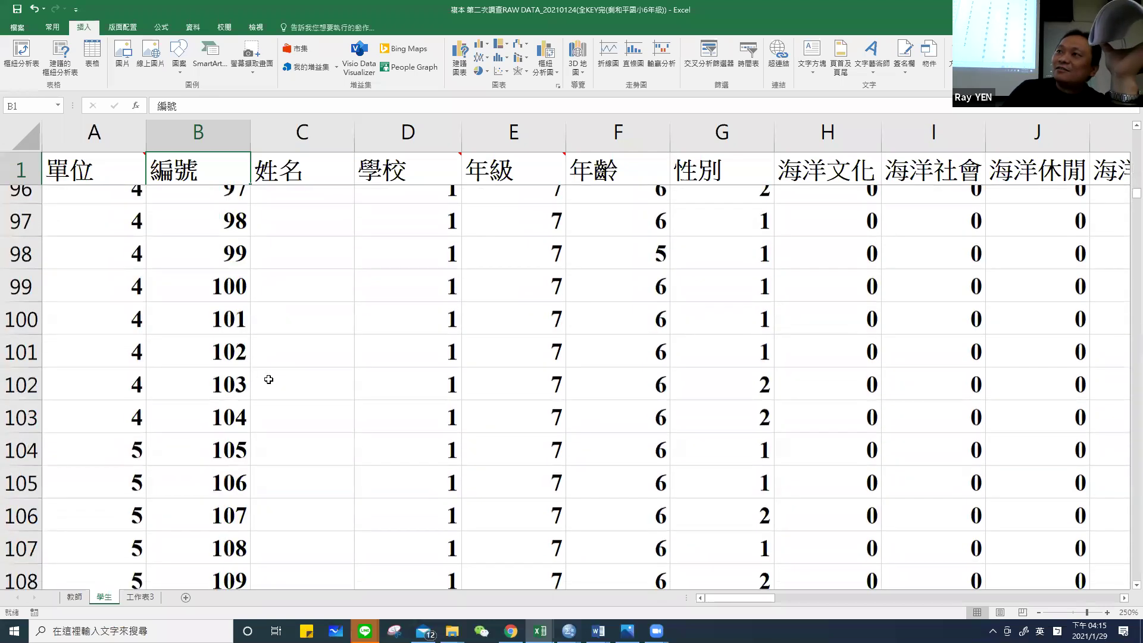
scroll(221, 369, "down", 20)
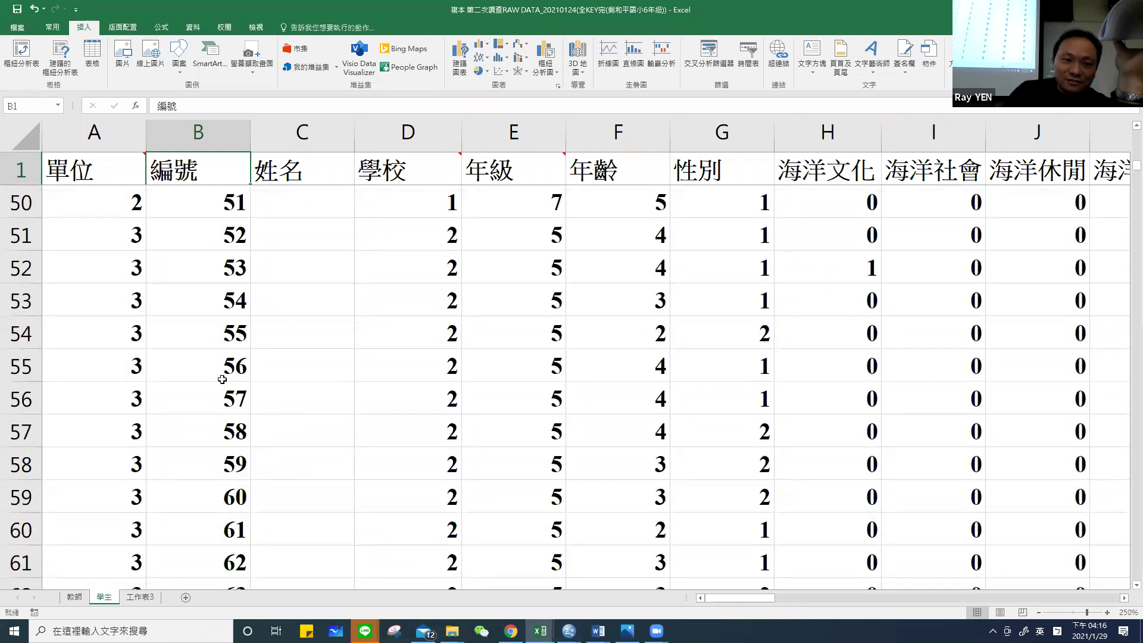
scroll(226, 379, "down", 1)
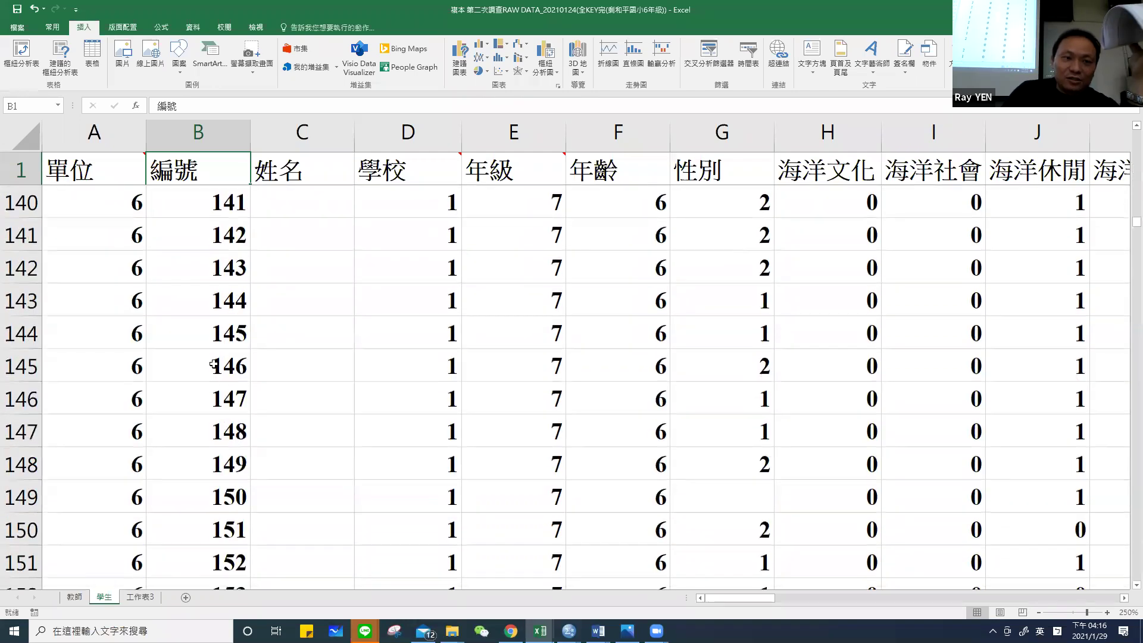
Display the 單位 header's comment and return to the first records to read its school and class codes.
mouse_move(121, 174)
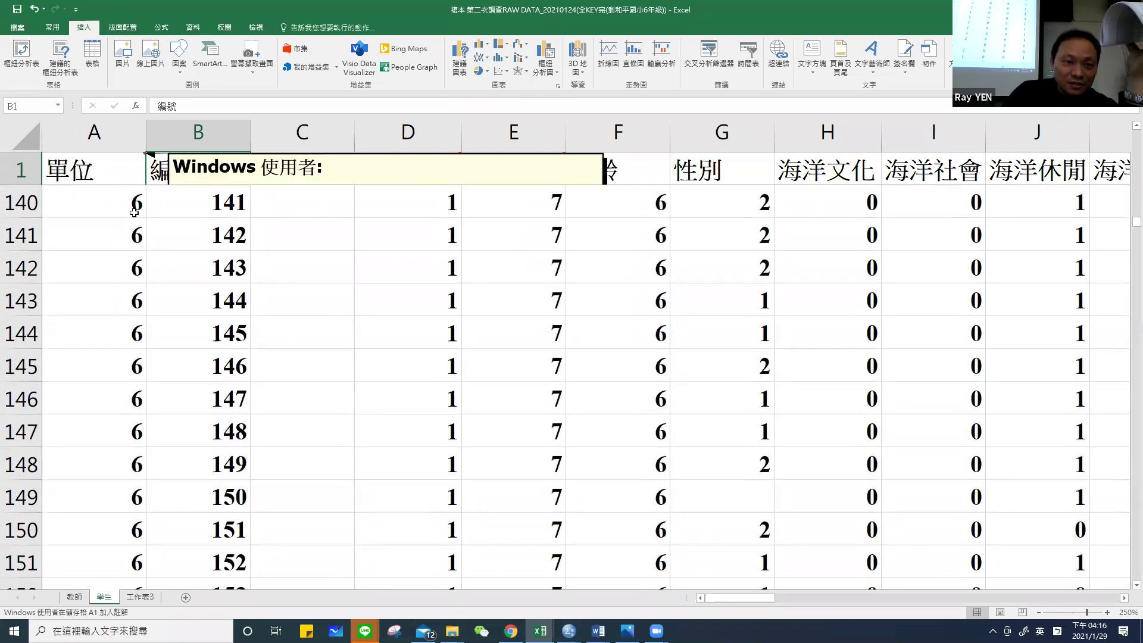
scroll(194, 294, "up", 20)
scroll(201, 303, "up", 20)
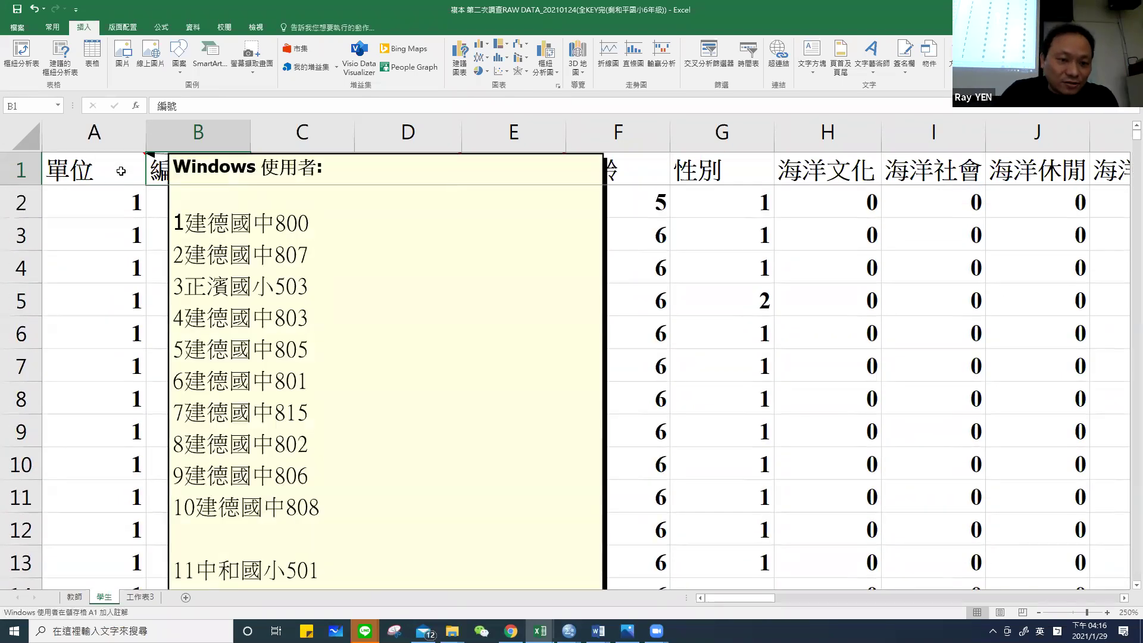
Examine how the 單位 codes run down the column, from the first records past highlighted row 235 to row 285.
left_click(90, 428)
scroll(119, 390, "down", 10)
scroll(147, 390, "down", 20)
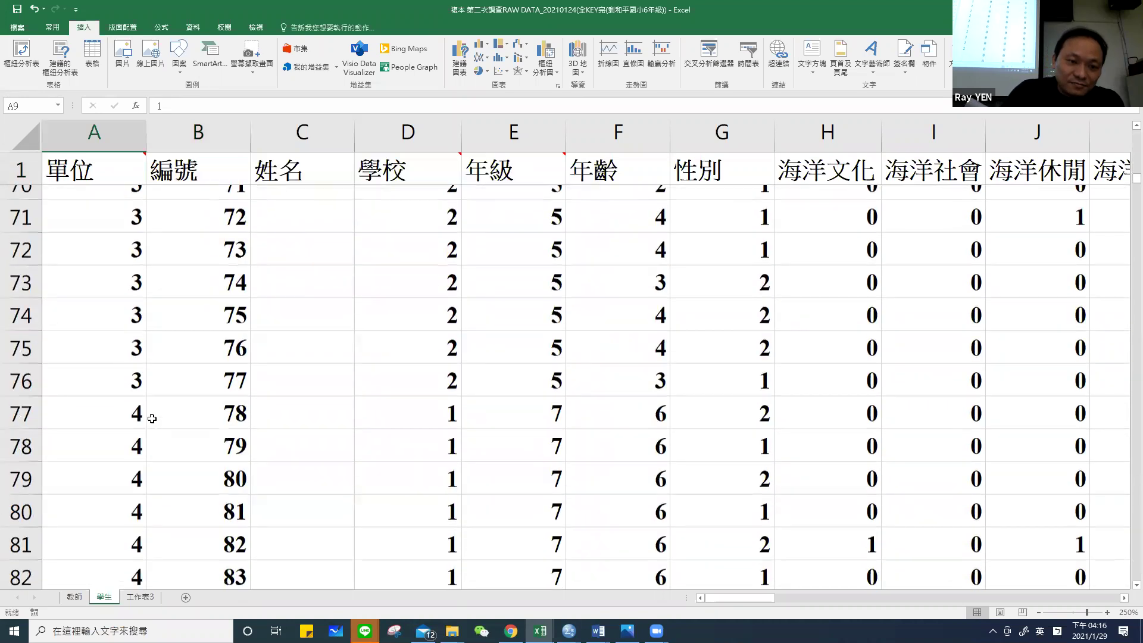
scroll(184, 446, "down", 20)
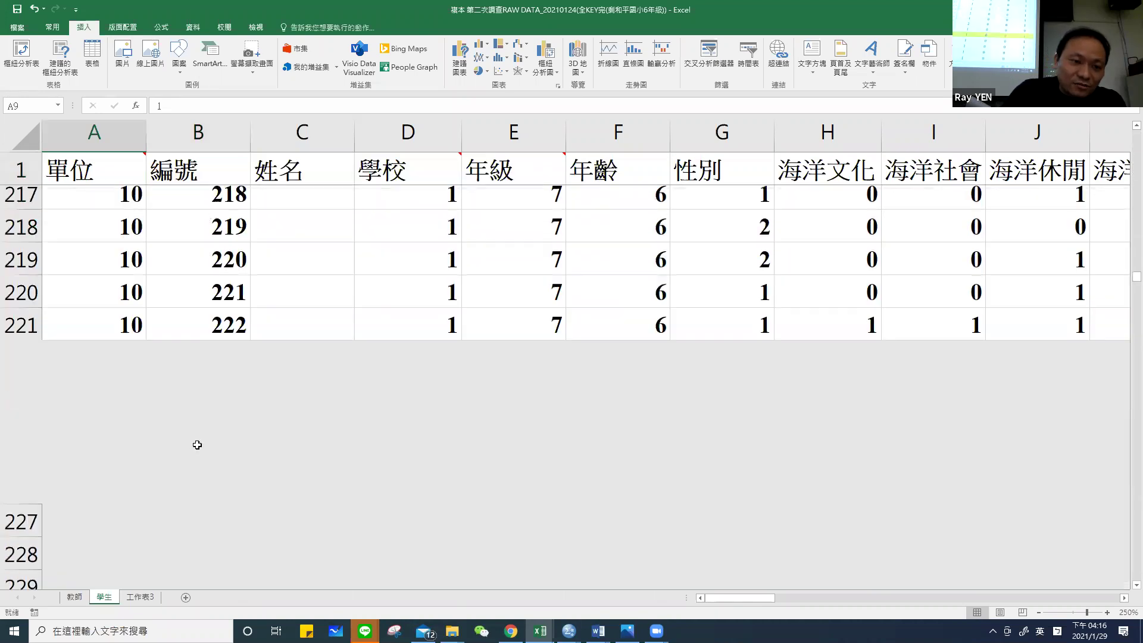
scroll(208, 416, "up", 5)
scroll(231, 471, "down", 1)
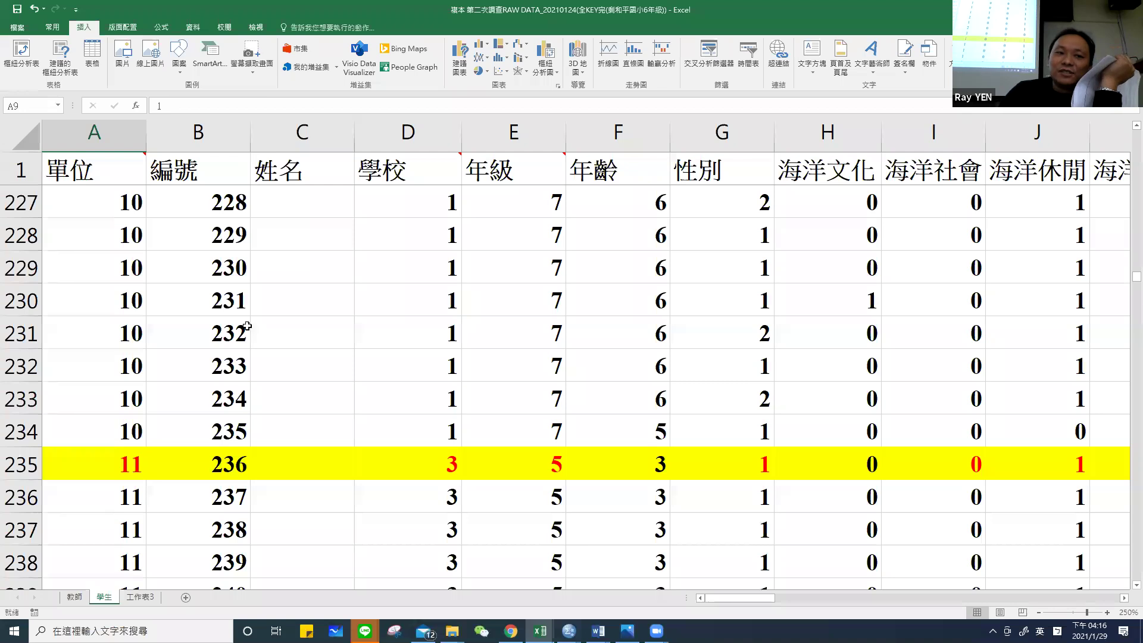
mouse_move(131, 175)
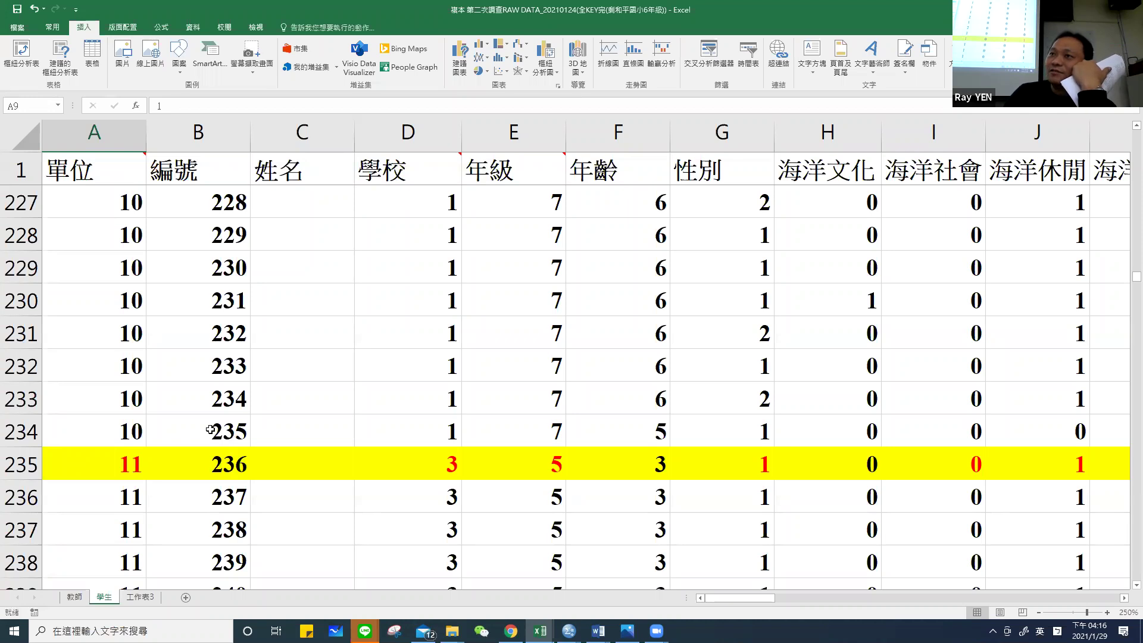
scroll(211, 432, "down", 11)
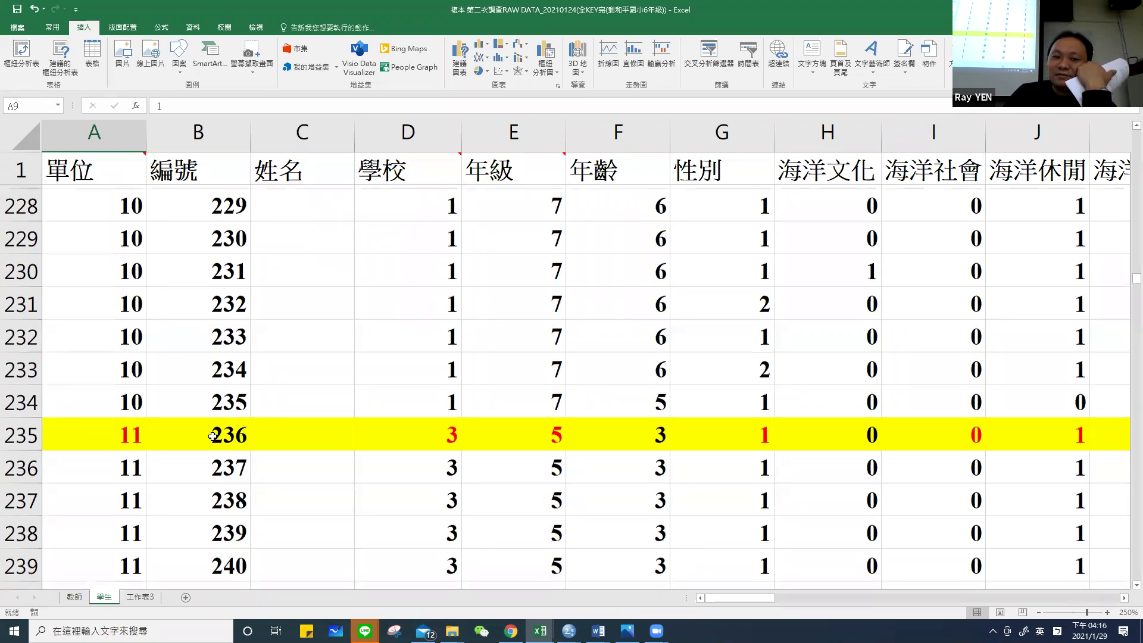
scroll(214, 435, "down", 5)
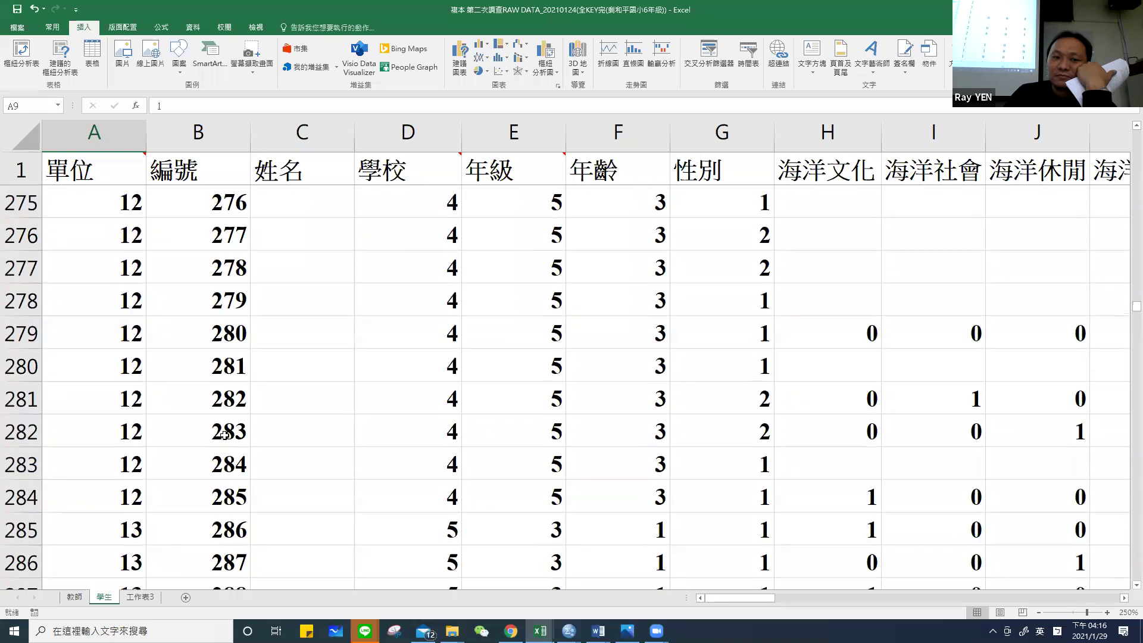
Select row 285 and examine its entries across the columns as far as MS-7.
left_click(30, 530)
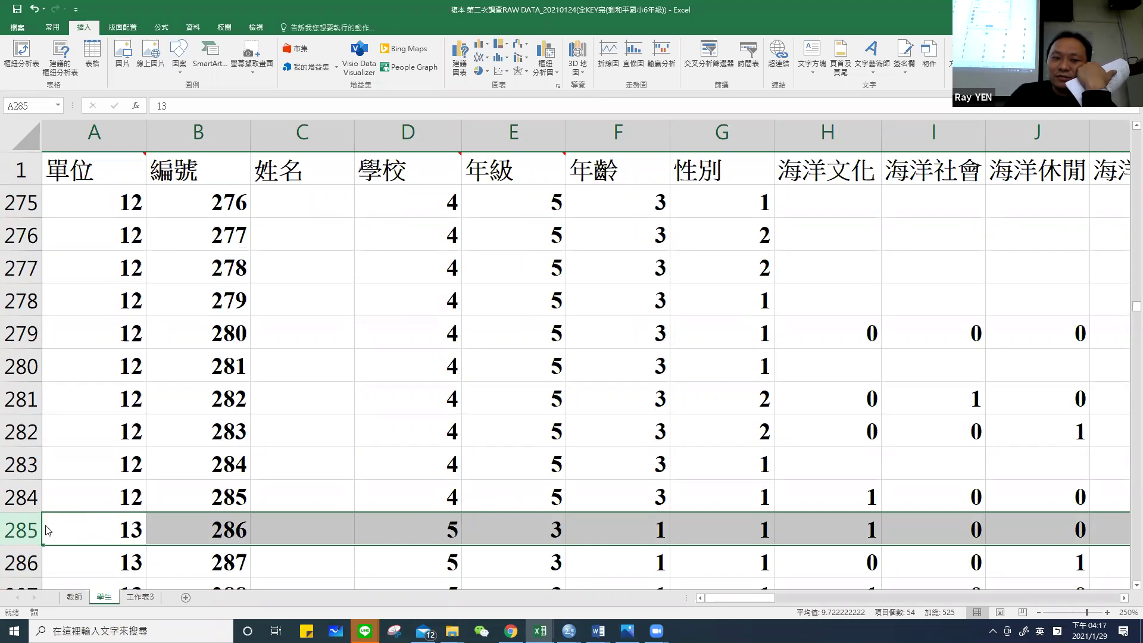
left_click(25, 528, "ctrl")
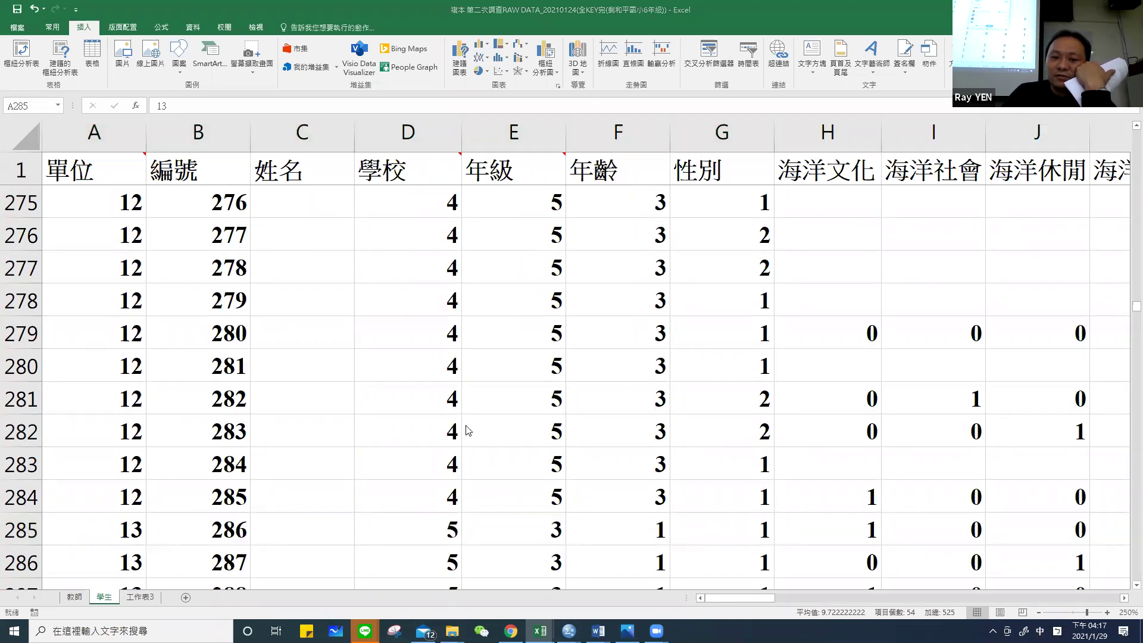
left_click(21, 534)
mouse_move(749, 600)
left_mouse_down()
mouse_move(786, 599)
mouse_move(764, 595)
left_mouse_up()
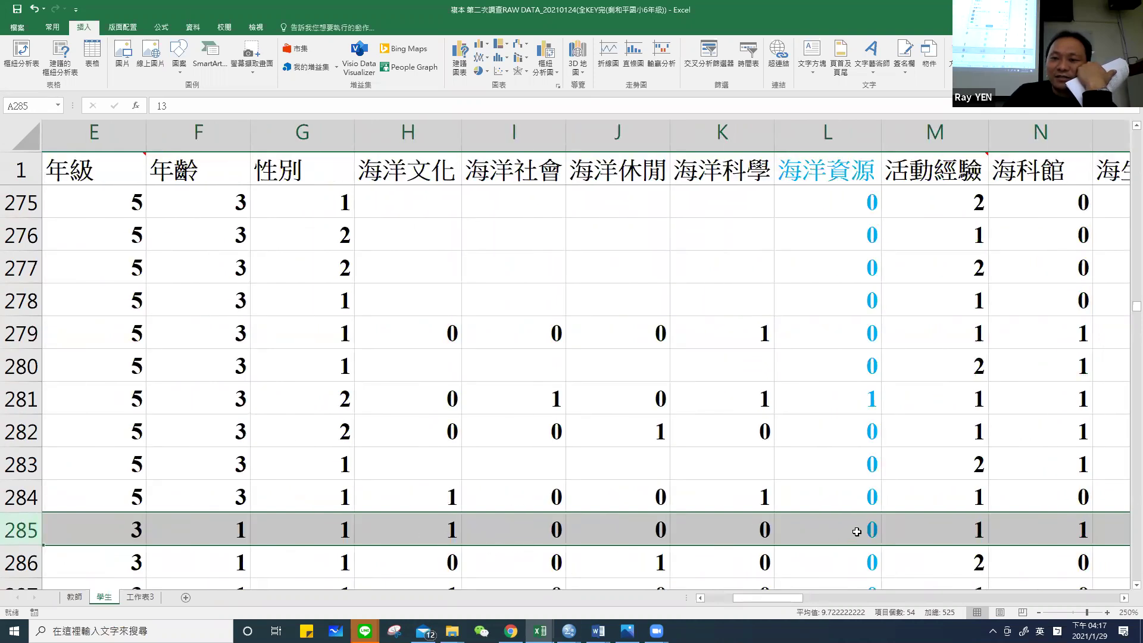
left_click_drag(781, 598, 843, 591)
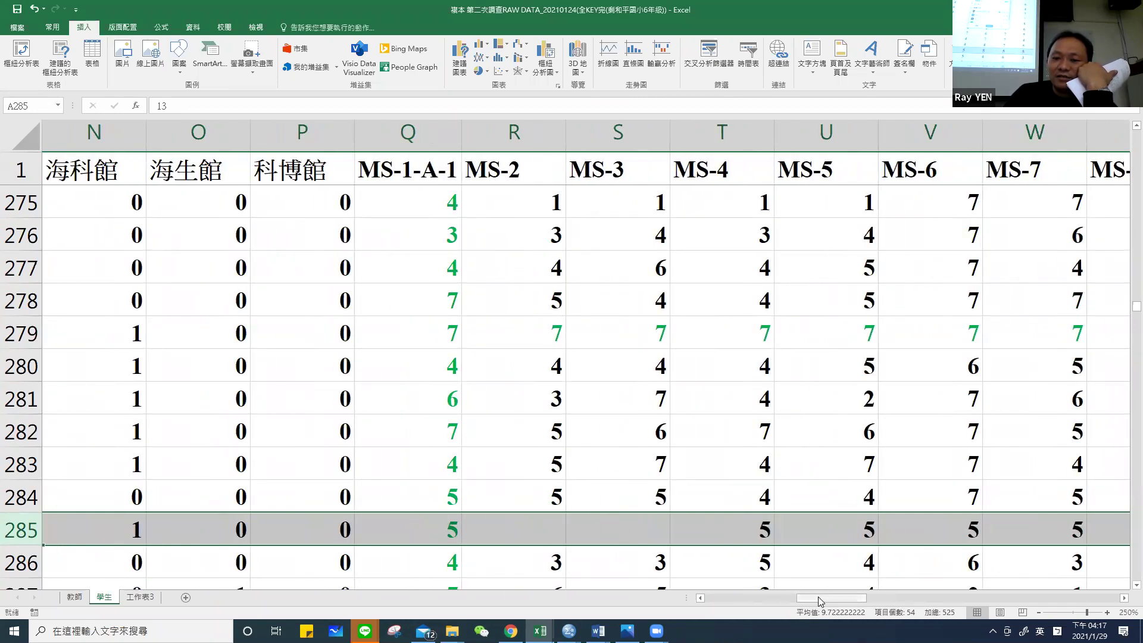
left_click_drag(821, 602, 643, 594)
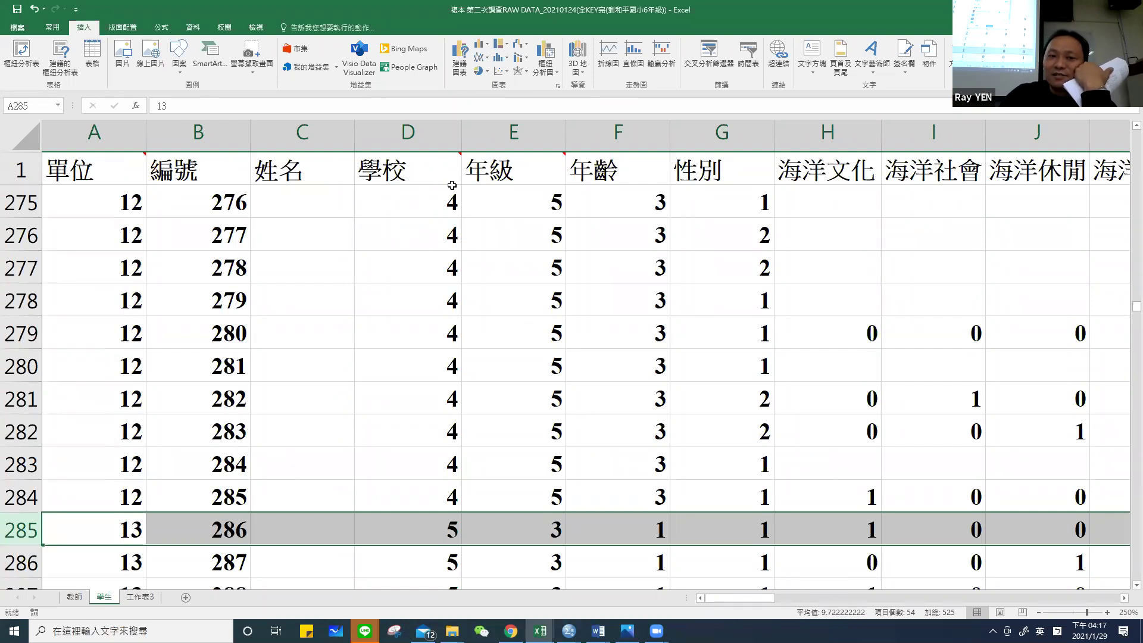
Return to the first records and check the 學校 and 年級 headers for their coding comments.
scroll(452, 185, "up", 20)
scroll(469, 176, "up", 14)
scroll(448, 178, "up", 5)
scroll(448, 178, "up", 20)
scroll(442, 182, "up", 14)
mouse_move(445, 163)
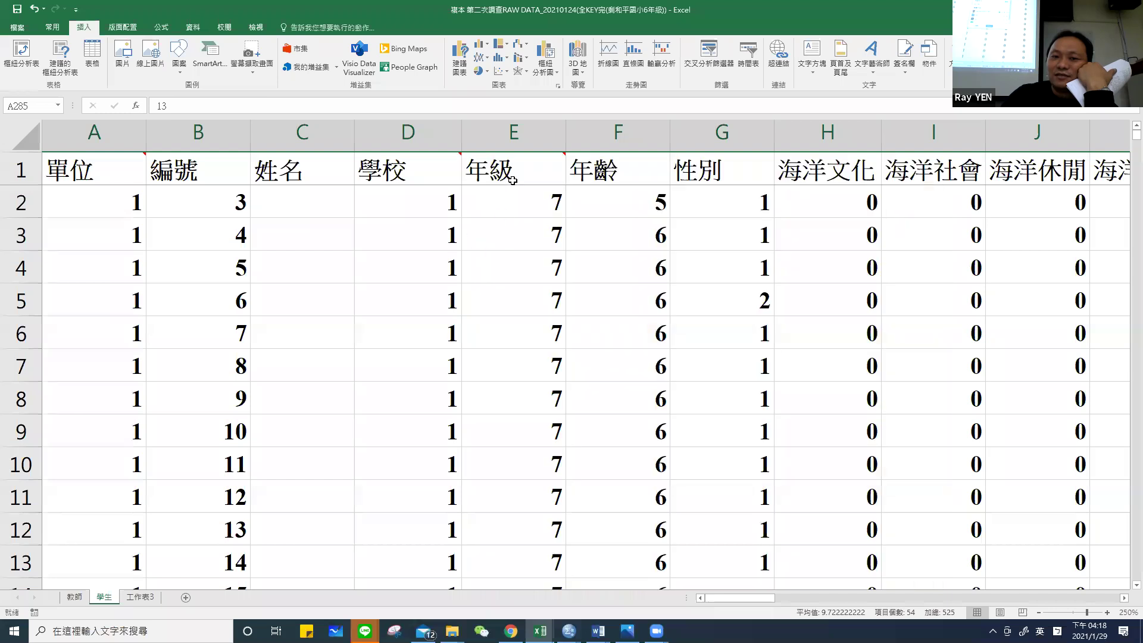
mouse_move(516, 179)
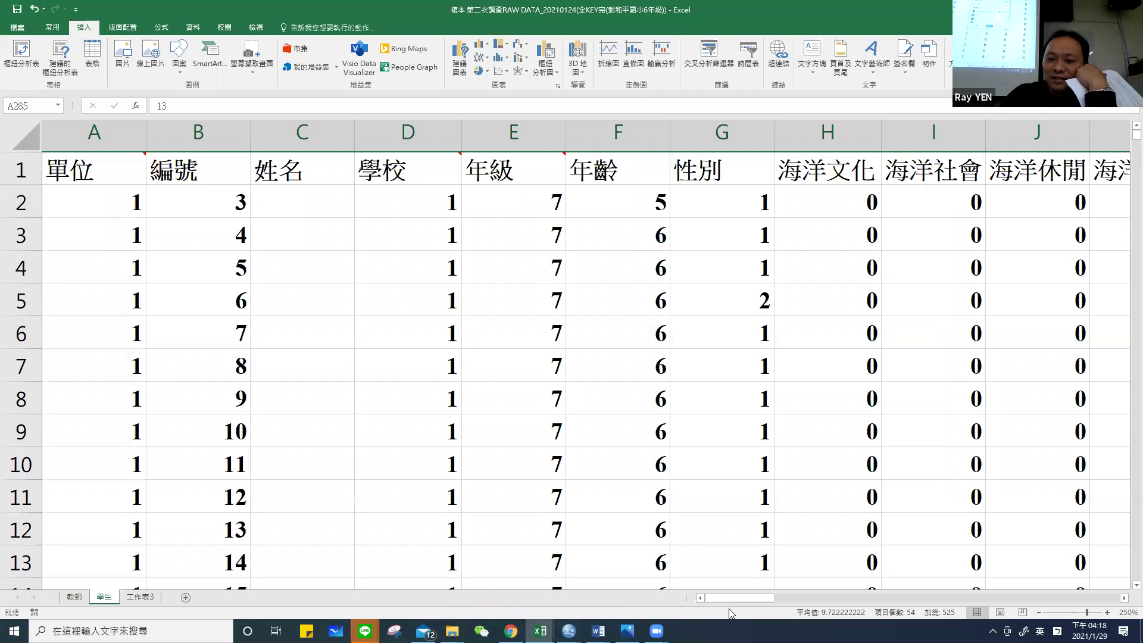
Examine the columns from 海洋文化 to 海洋資源 and 活動經驗, and select the 海科館 header.
left_click_drag(751, 600, 757, 602)
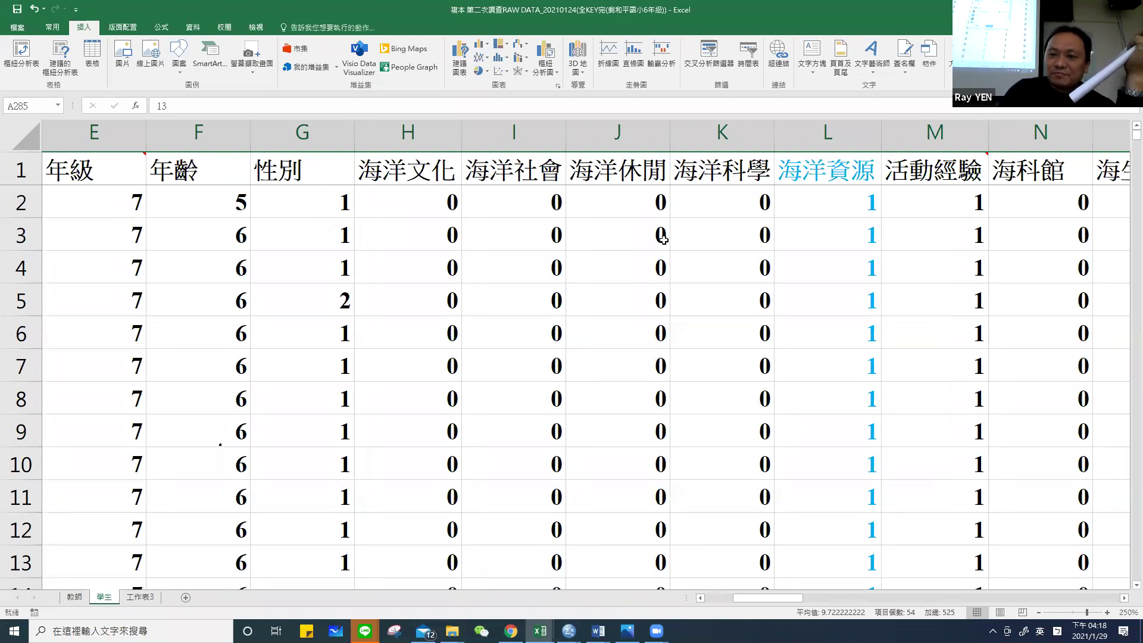
key("shift")
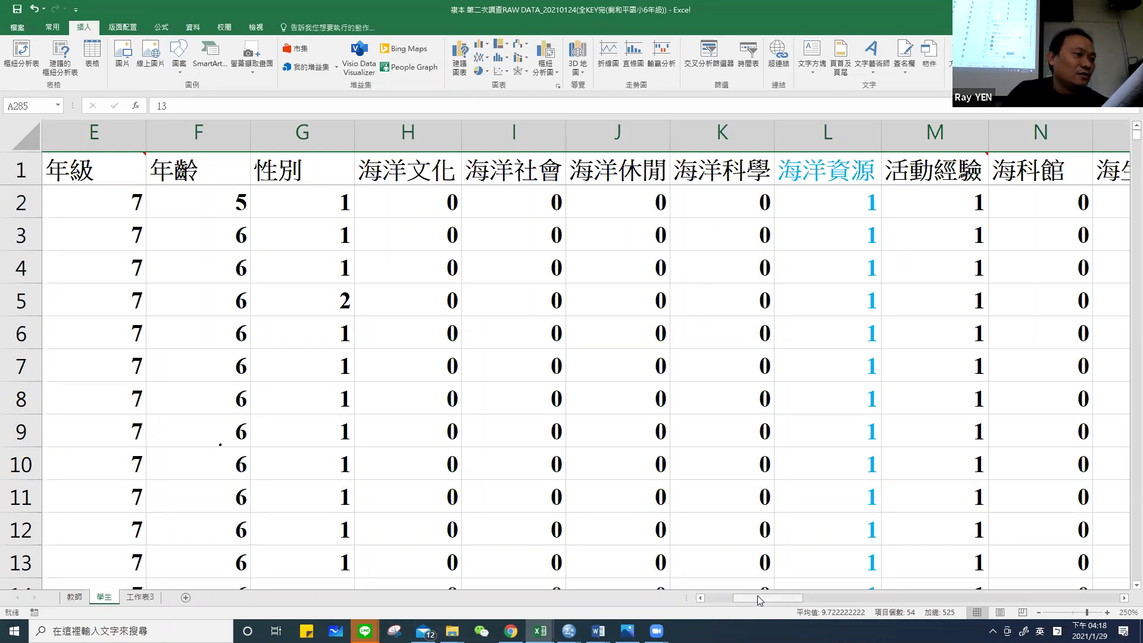
left_click_drag(759, 599, 767, 600)
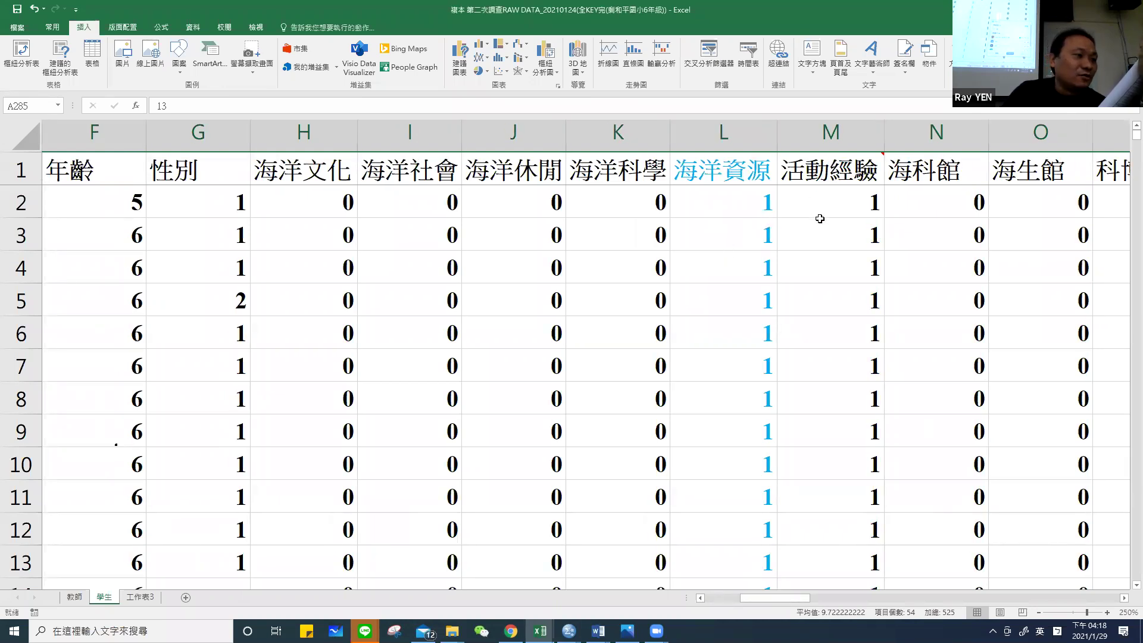
left_click(857, 179)
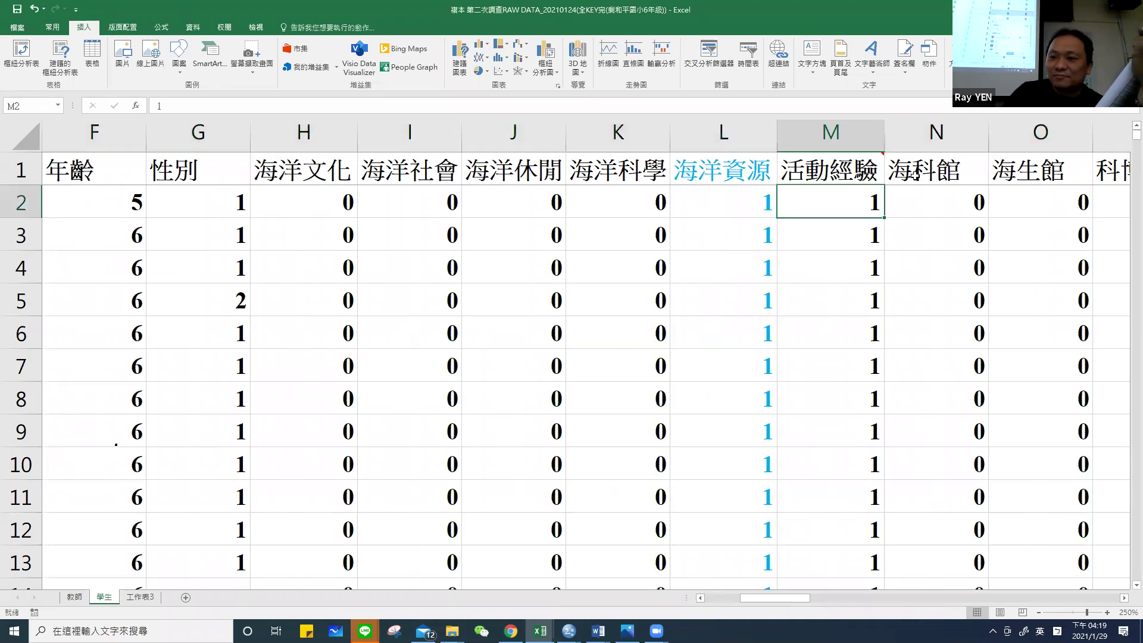
left_click(917, 175)
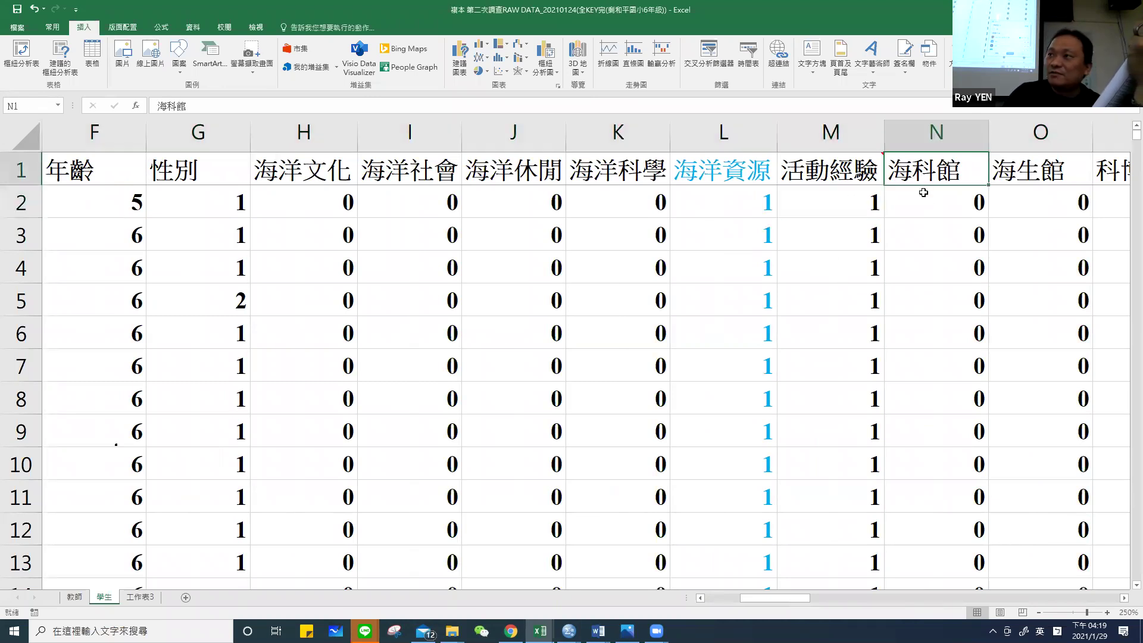
Step back and forth through the museum headers and MS-1-A-1, ending on the 科博館 header.
key("Right")
key("Right")
key("Right")
key("Right")
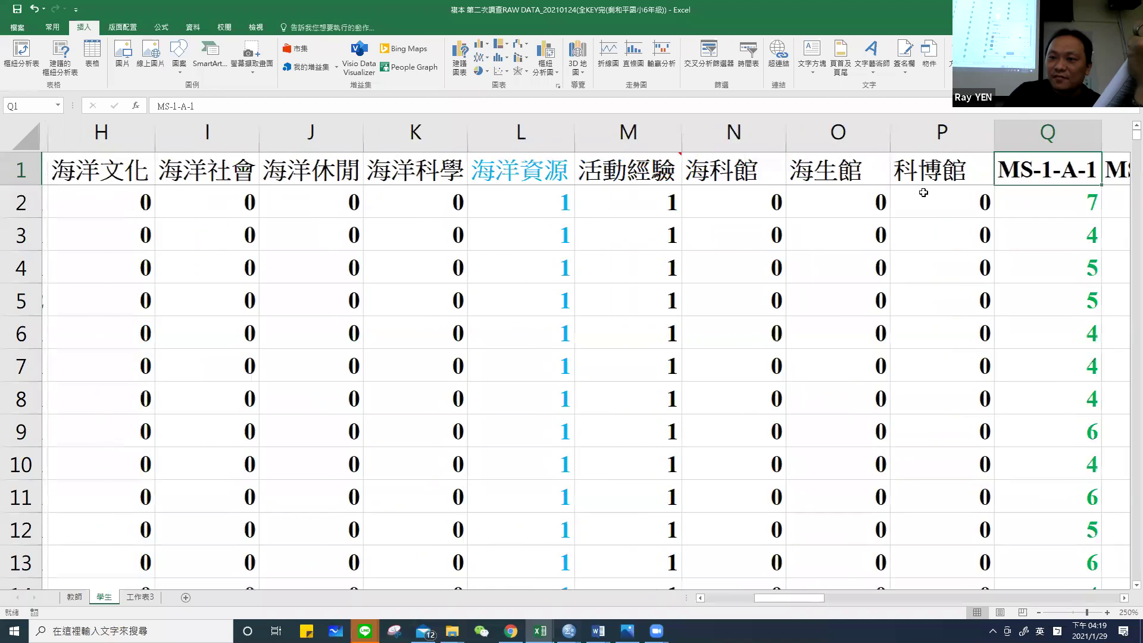
key("Right")
key("Left")
key("Left")
key("Left")
key("Left")
key("Right")
key("Right")
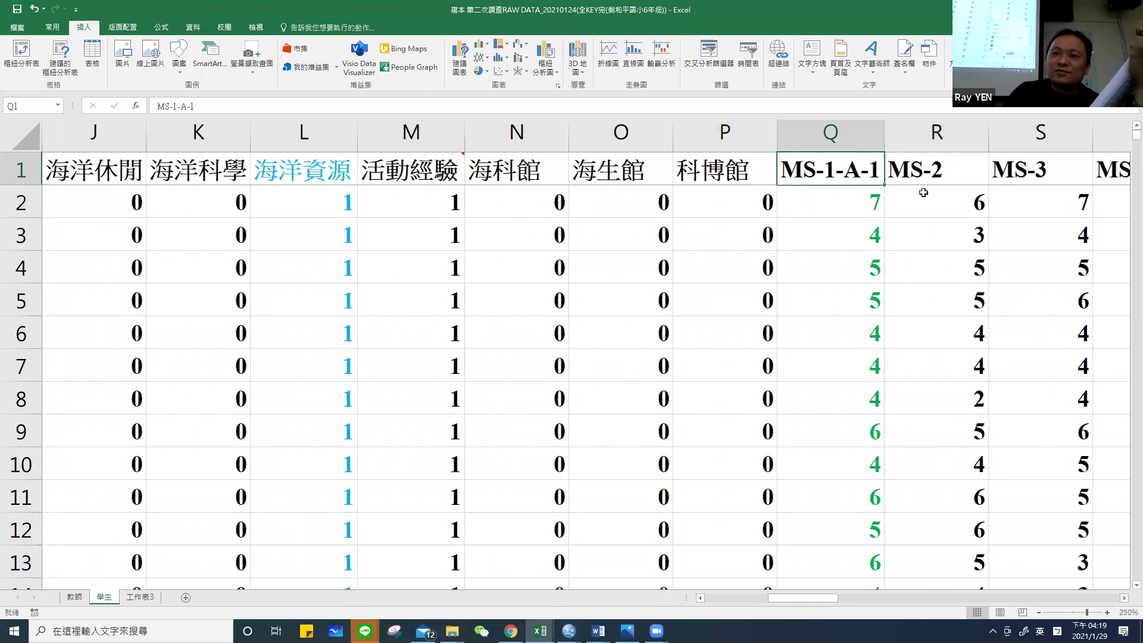
key("Left")
key("Right")
key("Left")
key("Left")
key("Right")
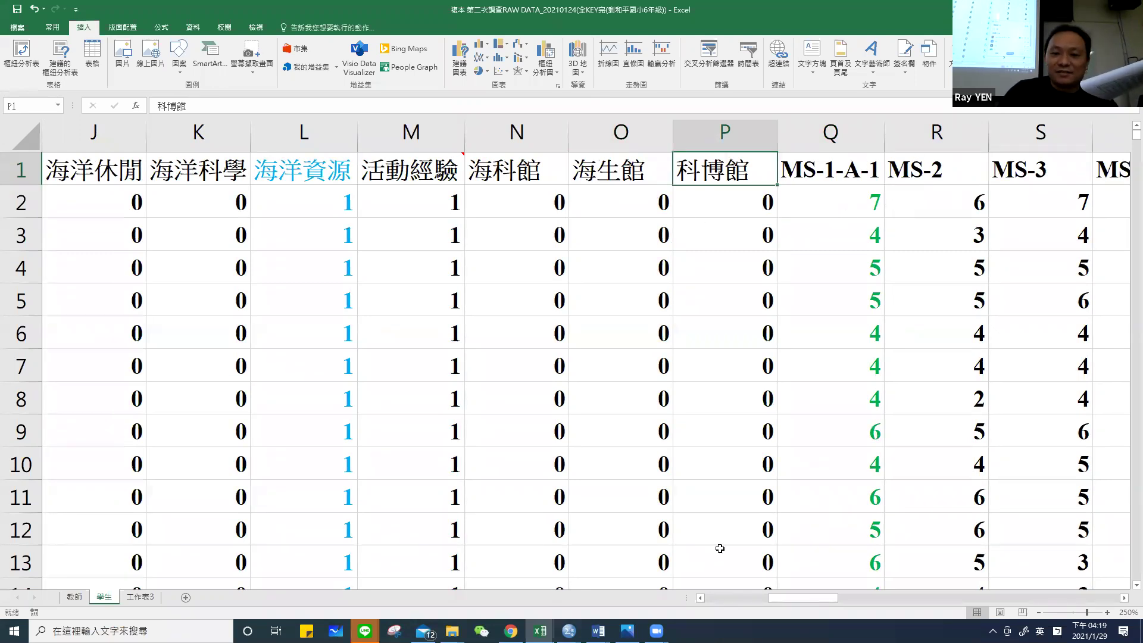
Switch to the blank workbook 活頁簿1, and return to the first columns of the RAW DATA workbook's 學生 sheet.
mouse_move(540, 631)
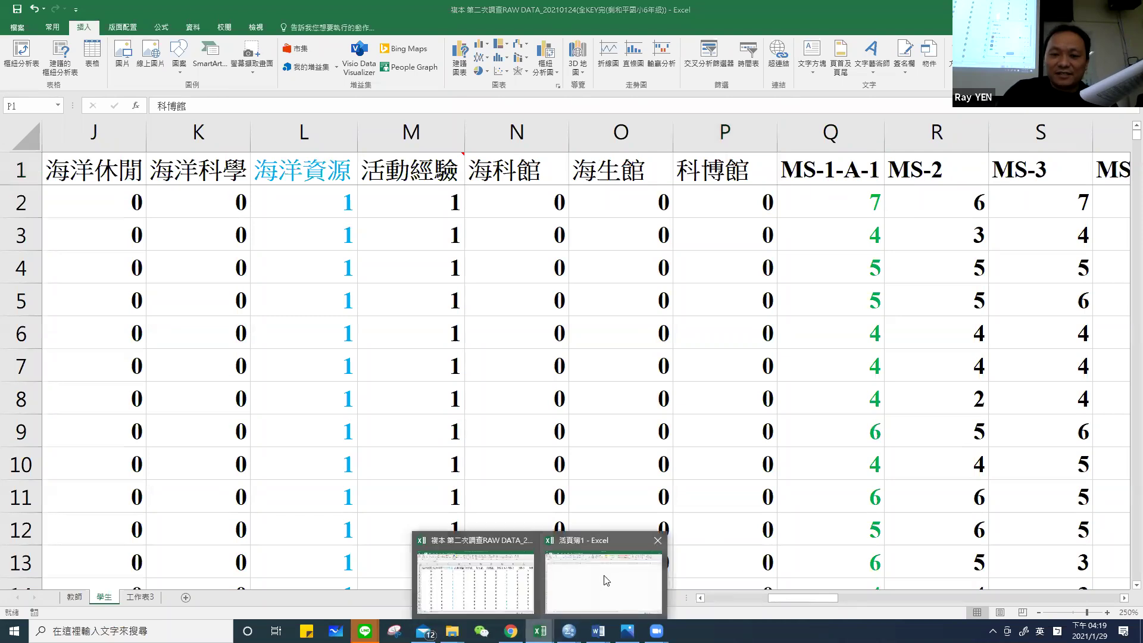
left_click(604, 578)
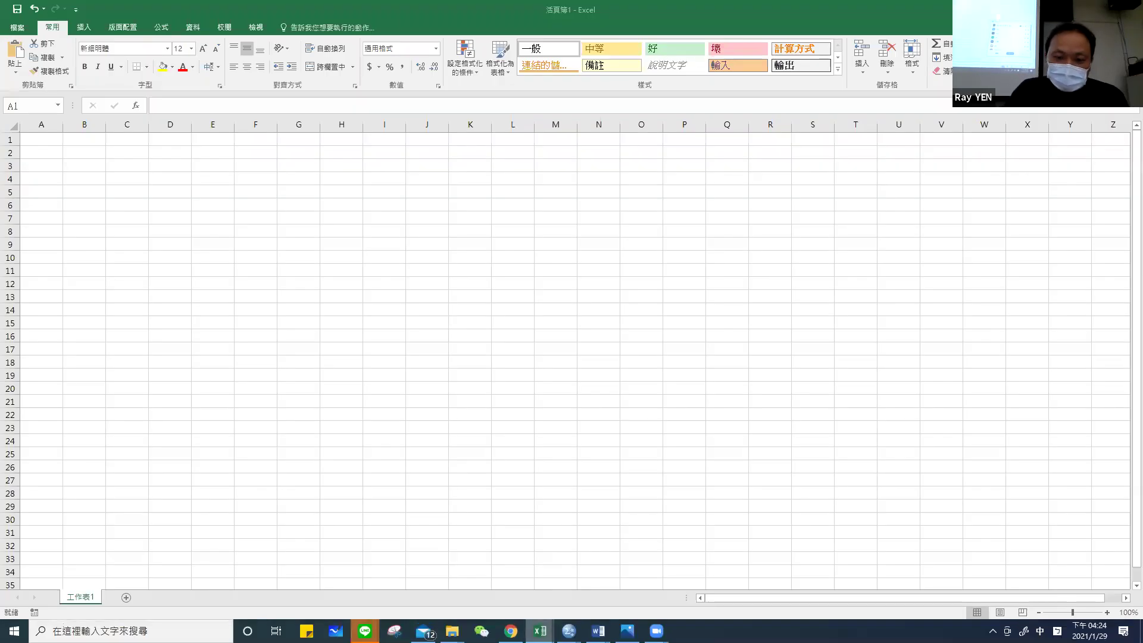
mouse_move(539, 631)
left_click(455, 580)
left_click_drag(783, 603, 716, 598)
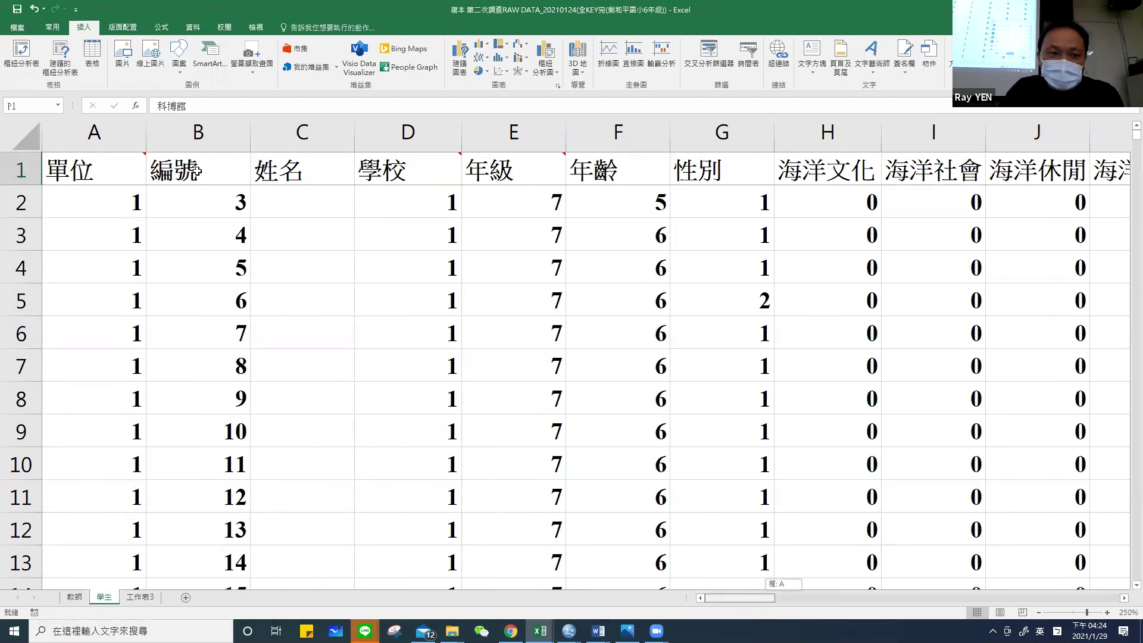
Go over the 單位 header and the first record's 單位, 編號 and 姓名 cells.
left_click(94, 176)
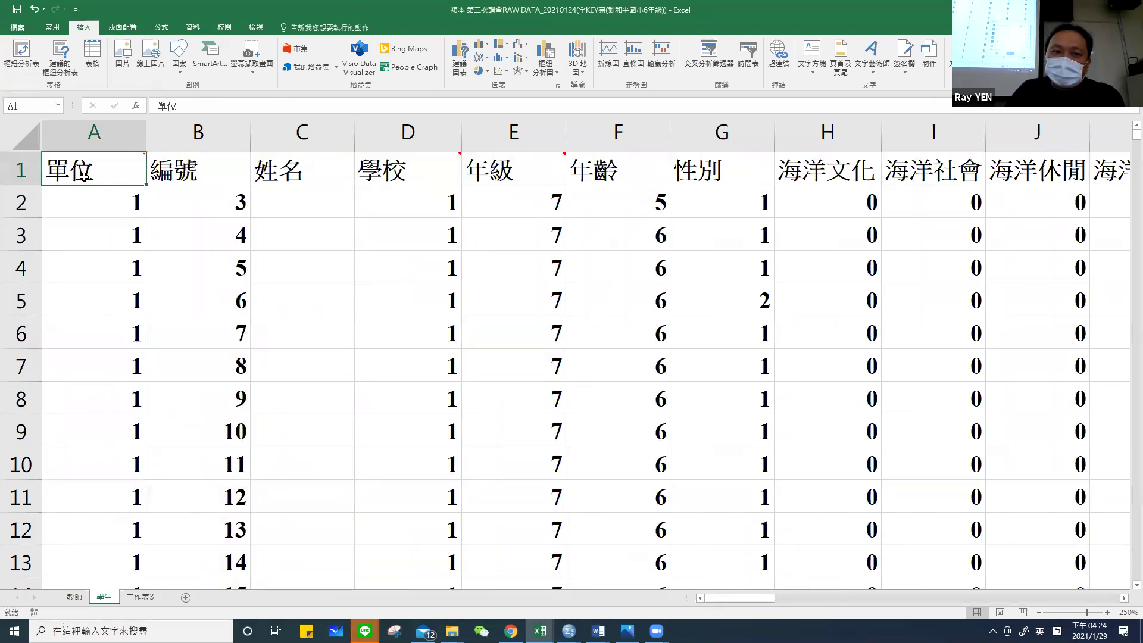
left_click(108, 203)
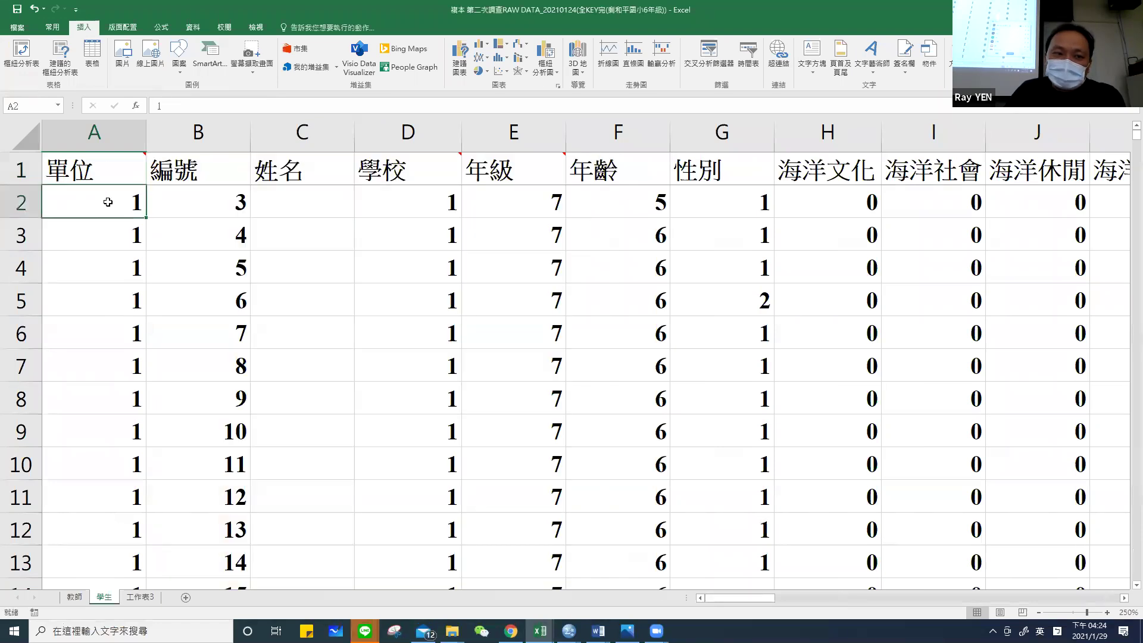
left_click(229, 192)
left_click(302, 190)
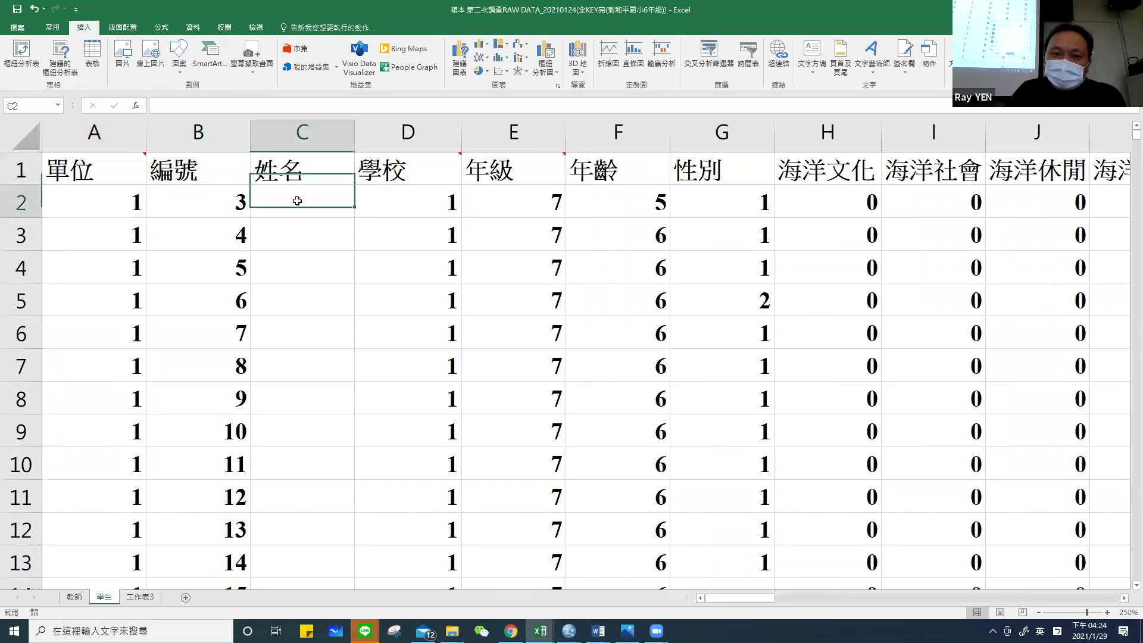
Go over the 學校, 年級, 年齡 and 性別 headers along with the first record's 學校 and 性別 cells.
left_click(392, 182)
key("Down")
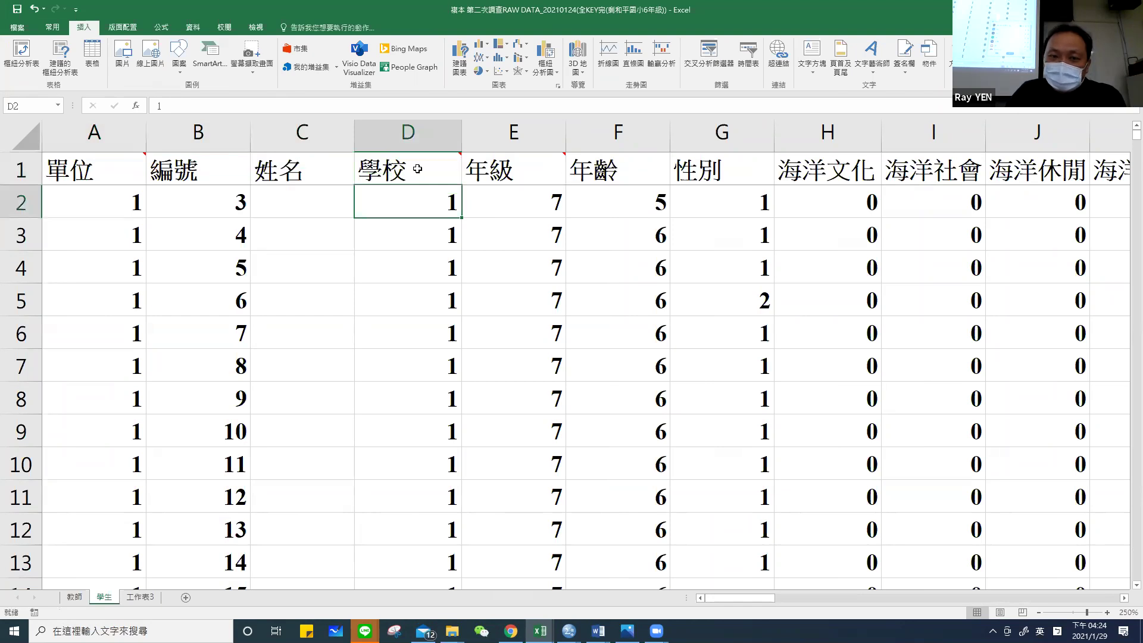
mouse_move(417, 169)
left_click(530, 196)
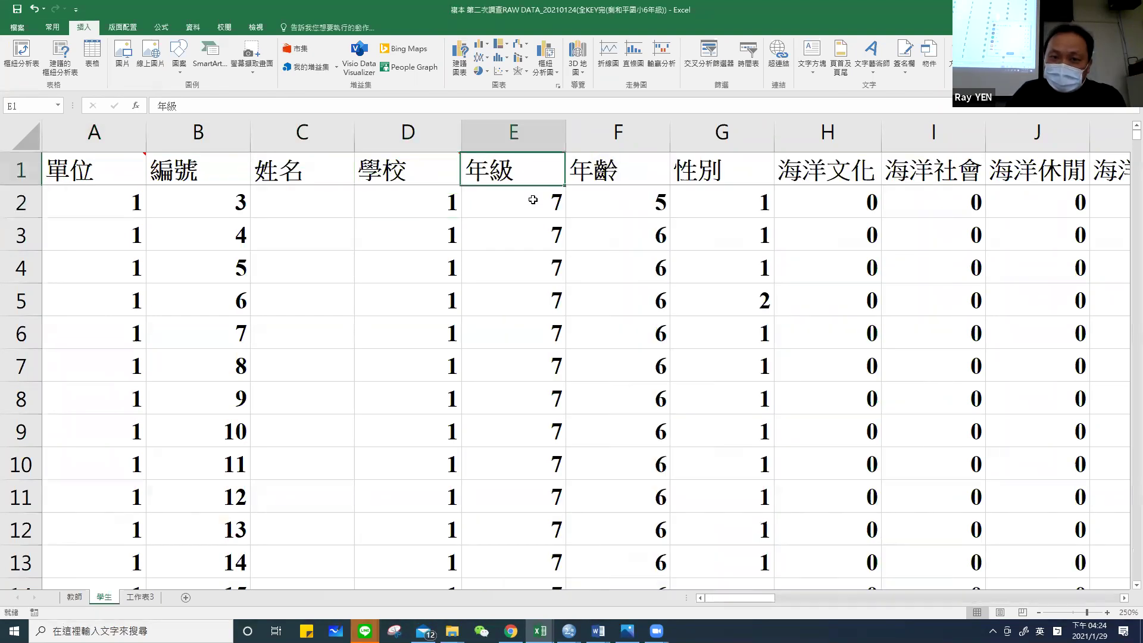
left_click(612, 169)
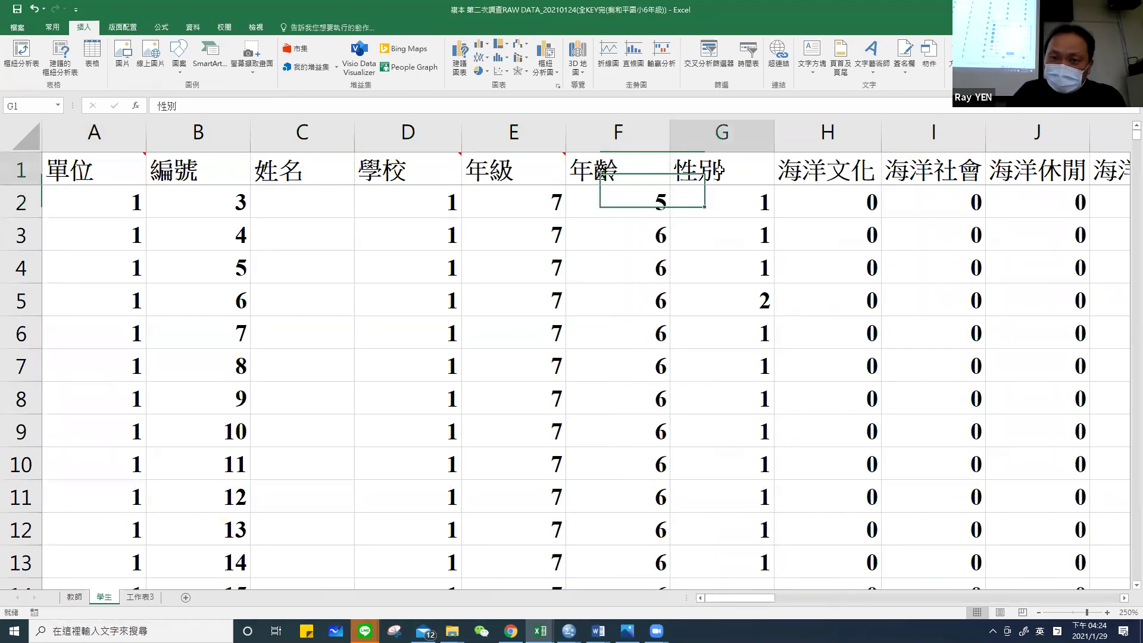
left_click(731, 211)
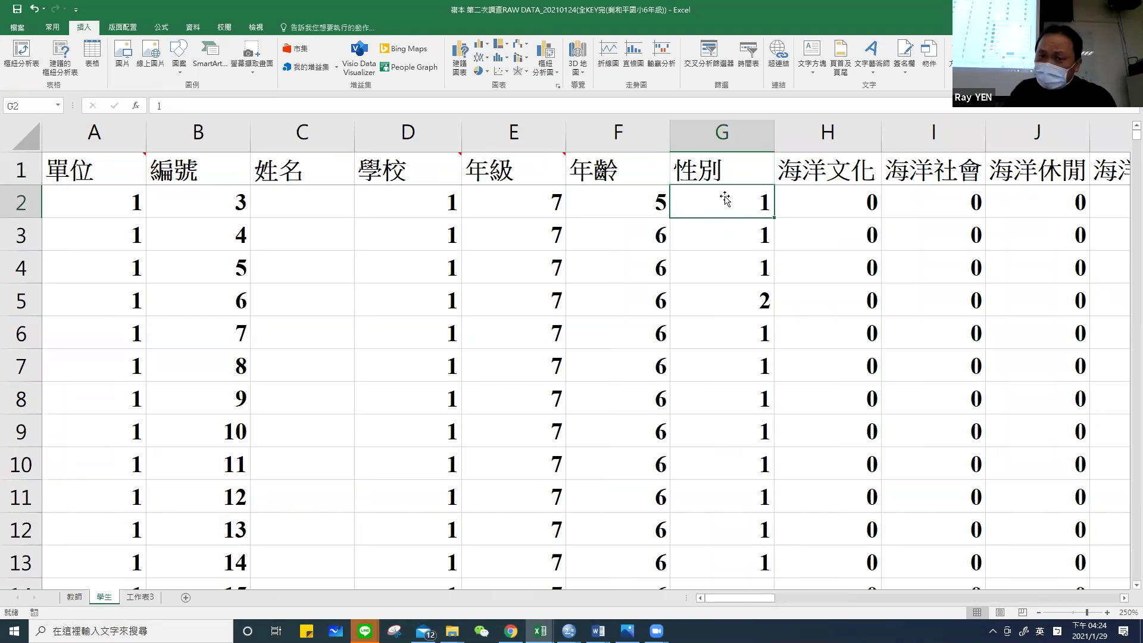
Add a comment to the 性別 header listing the codes "1. 男性" and "2. 女性" on separate lines.
right_click(728, 167)
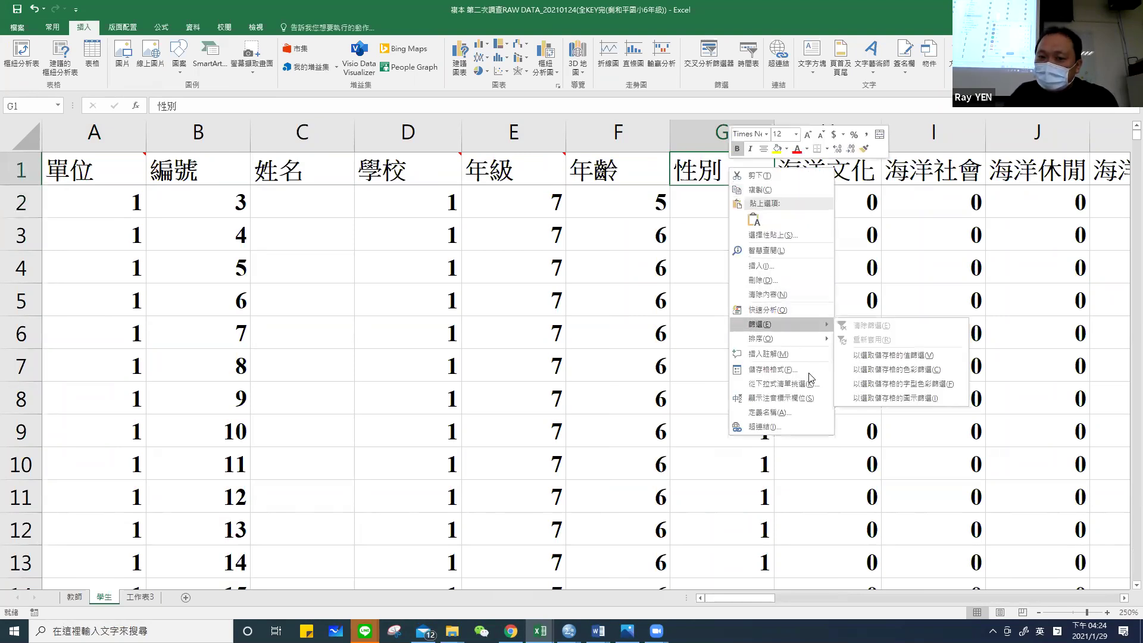
left_click(780, 356)
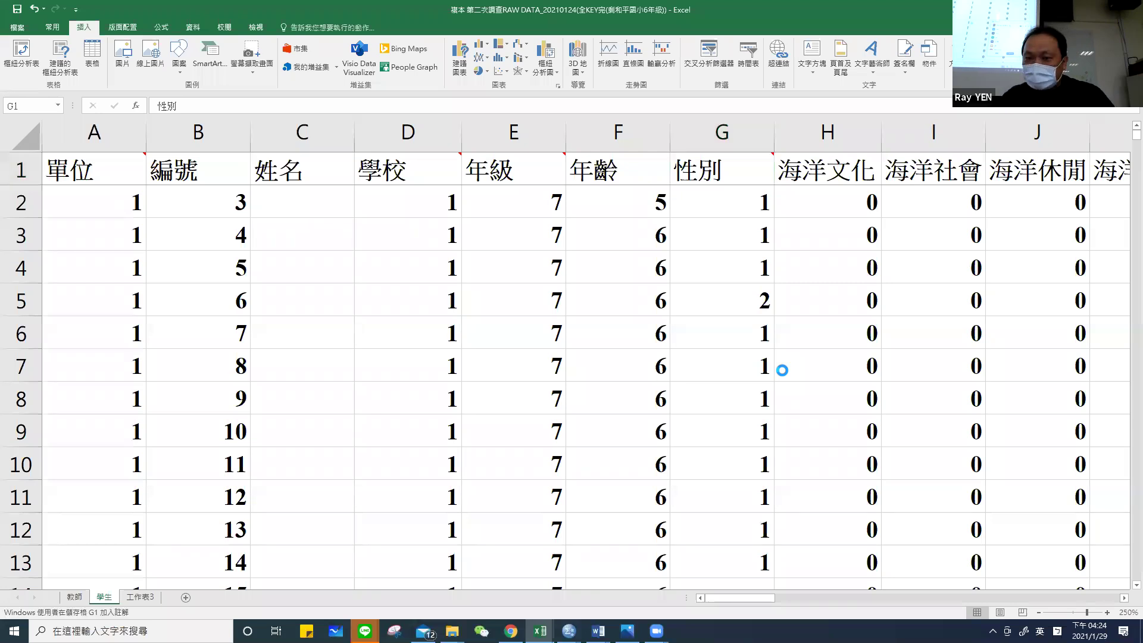
type("SS")
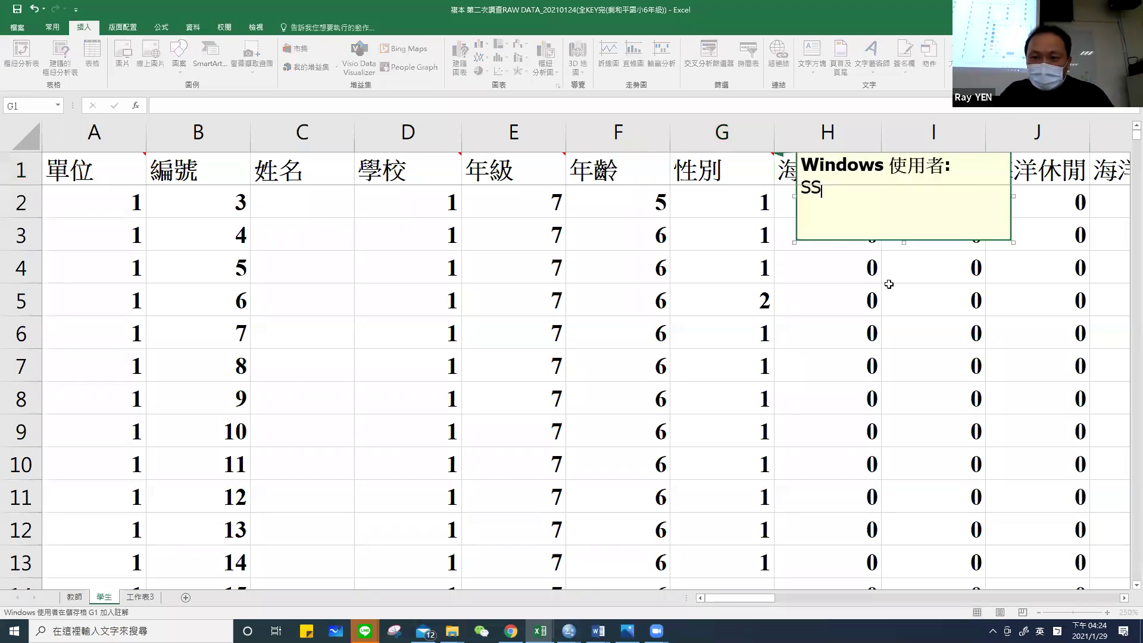
key("BackSpace")
key("BackSpace")
type("1. 男性")
key("Return")
type("2. 女性")
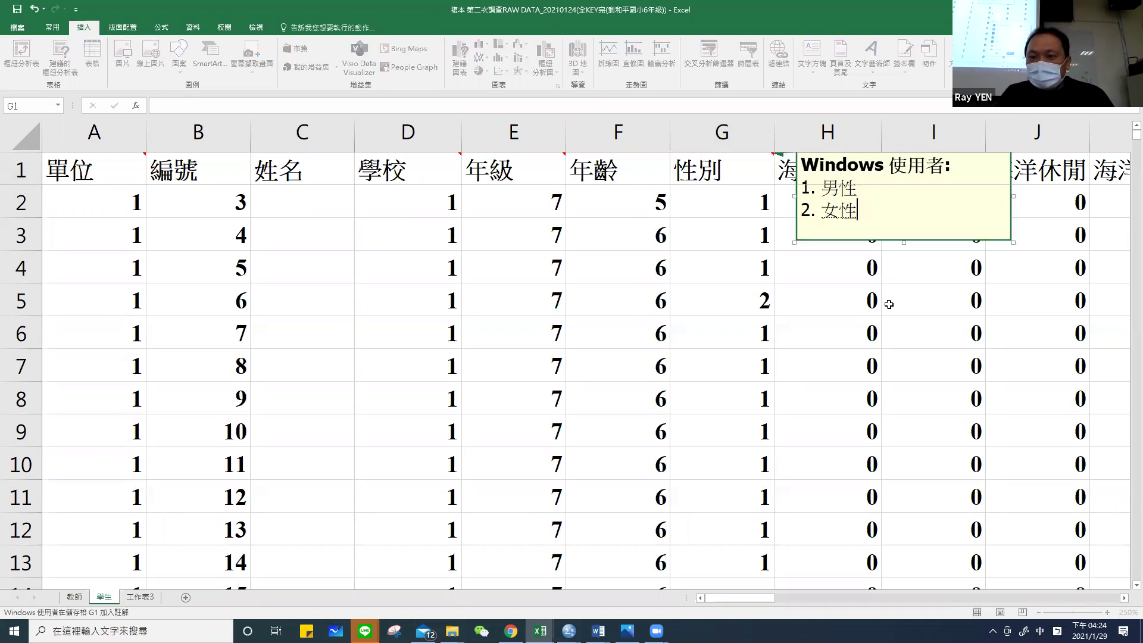
left_click(799, 302)
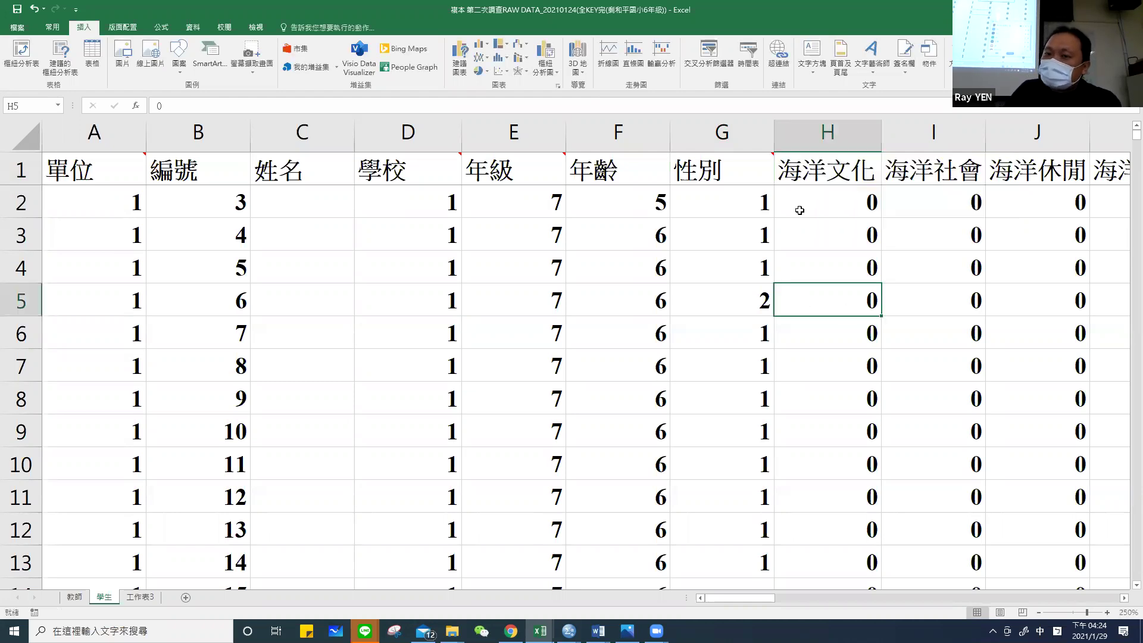
Check the 性別 comment and the 海洋文化 header, and go through the parts of the MS-1-A-1 header's code.
mouse_move(759, 166)
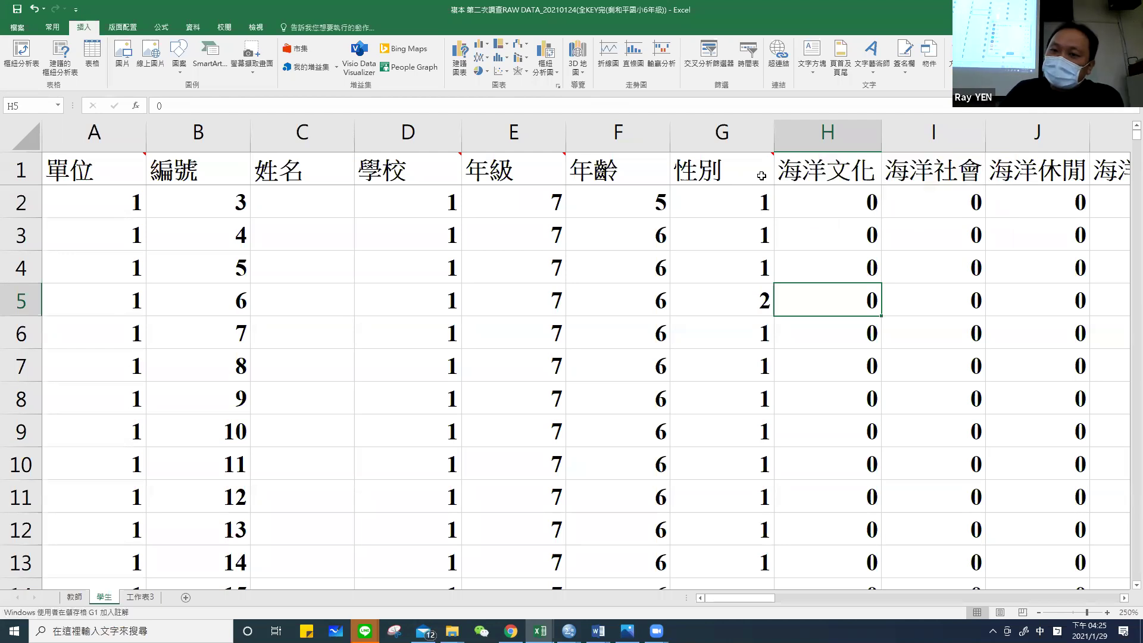
left_click(839, 172)
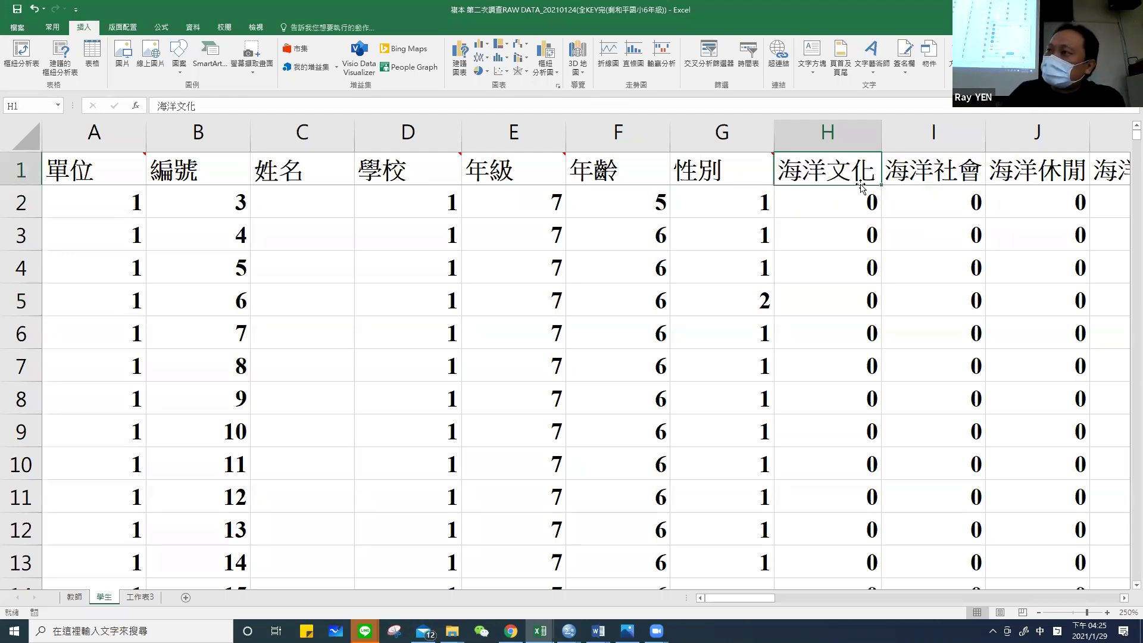
left_click_drag(764, 598, 840, 598)
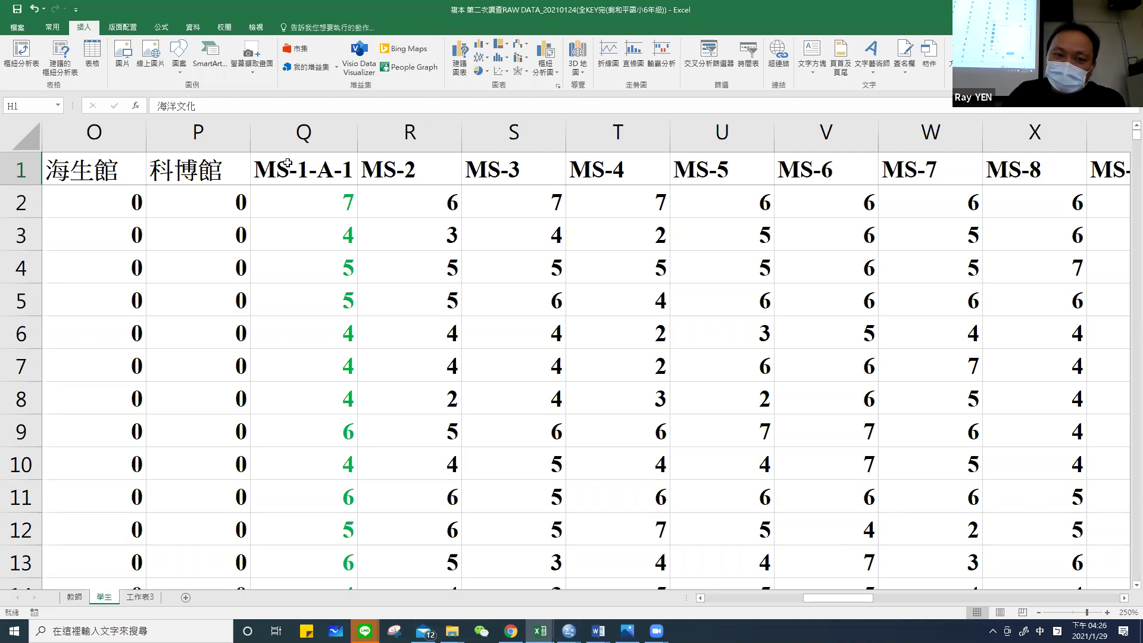
left_click(317, 170)
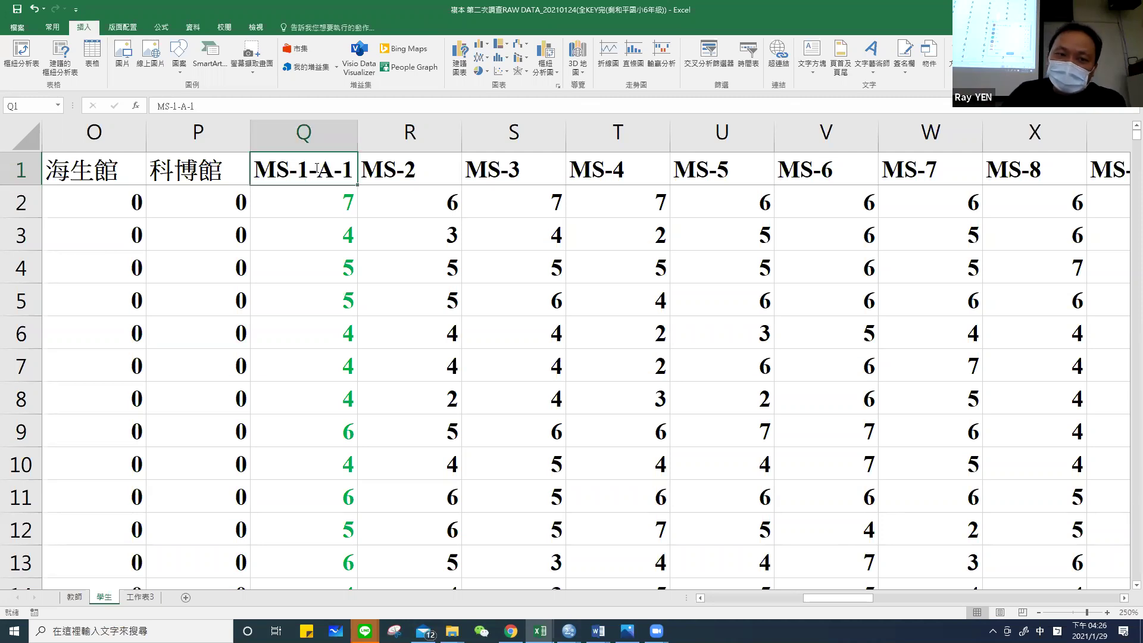
double_click(317, 169)
left_click(290, 170)
key("Right")
key("Right")
key("Right")
key("Right")
key("Right")
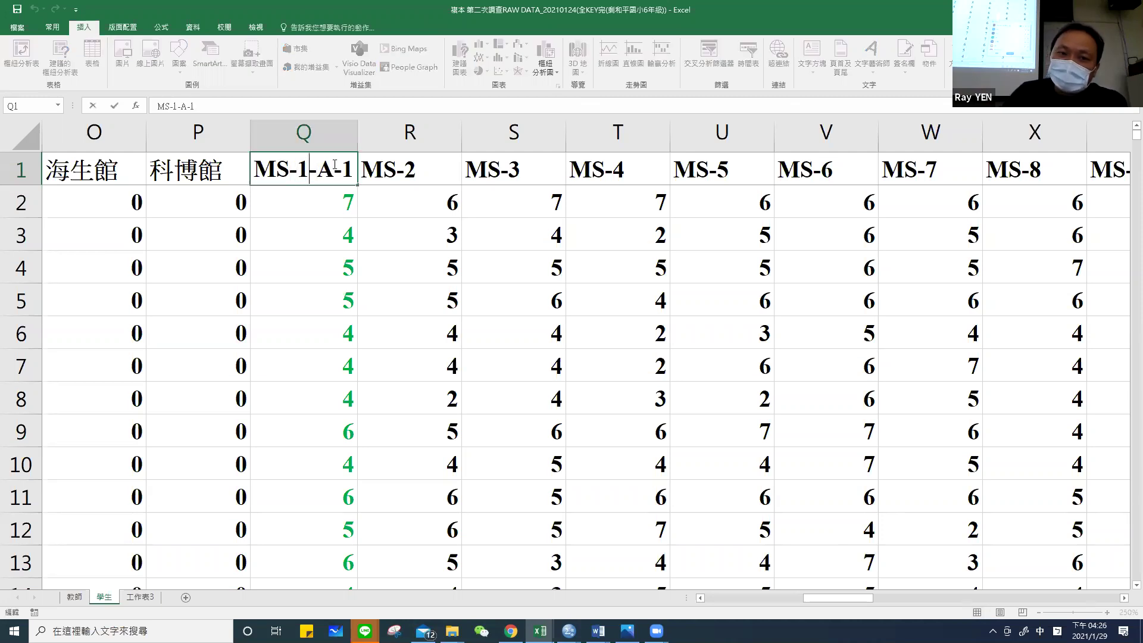
Extend the MS-2 and MS-3 headers with their dimension codes, making them MS-2-A-2 and MS-3-A-3.
double_click(433, 174)
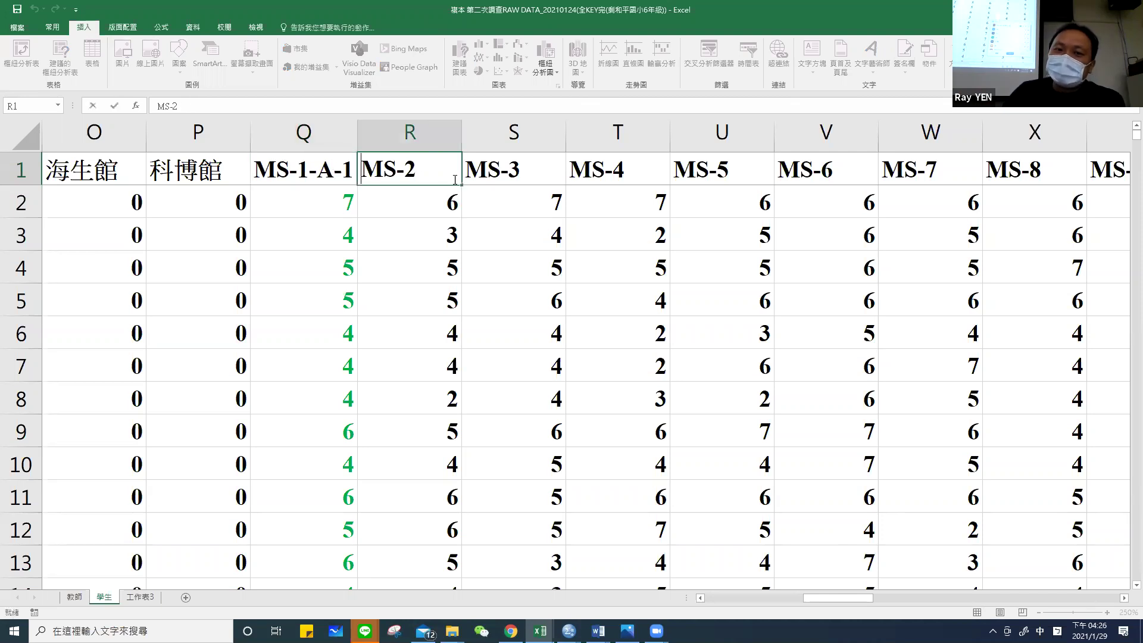
key("shift")
type("-A")
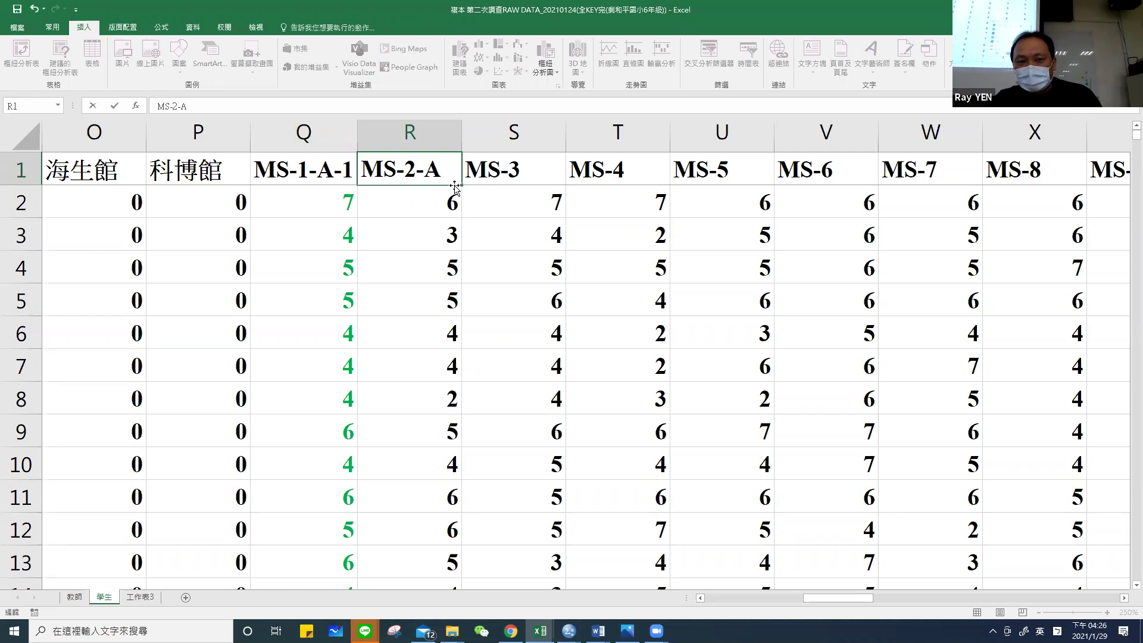
type("-2")
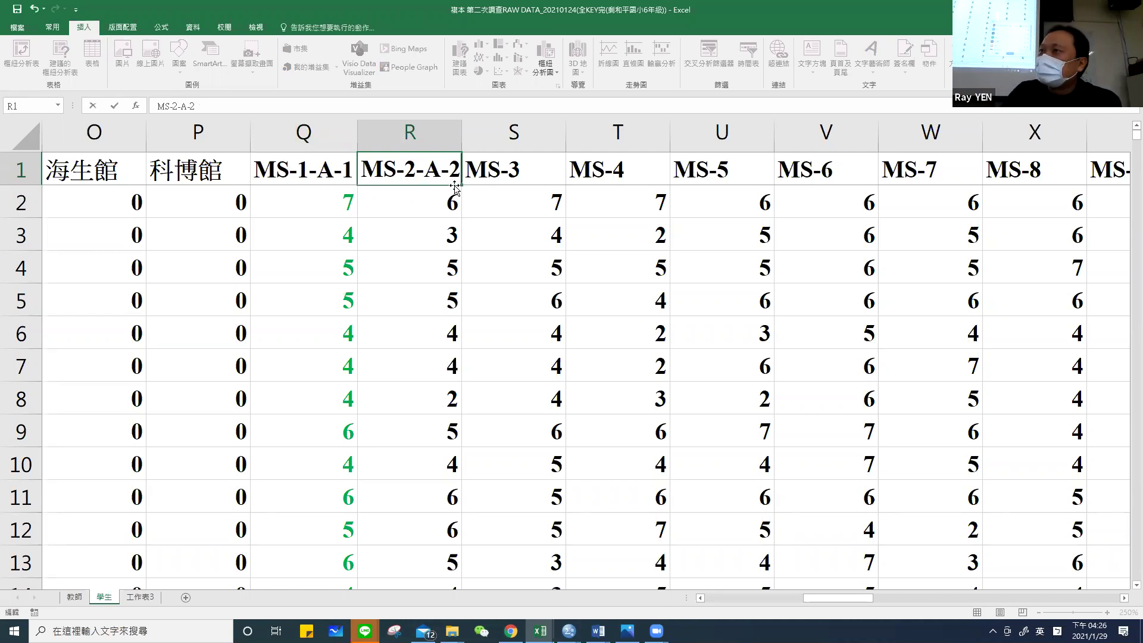
double_click(518, 178)
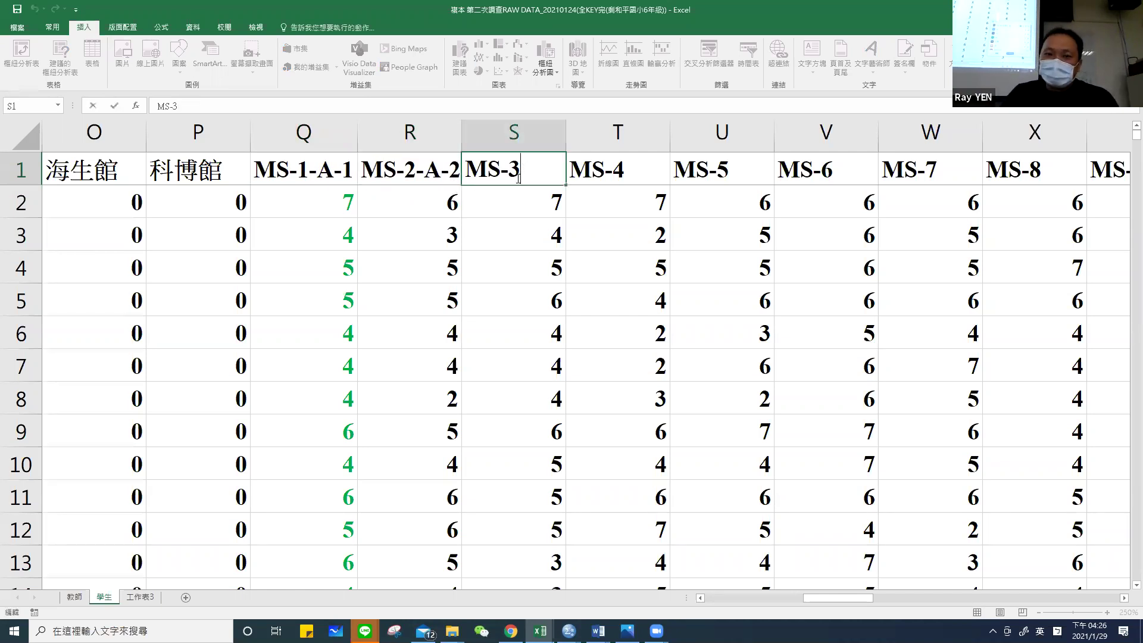
type("-A-3")
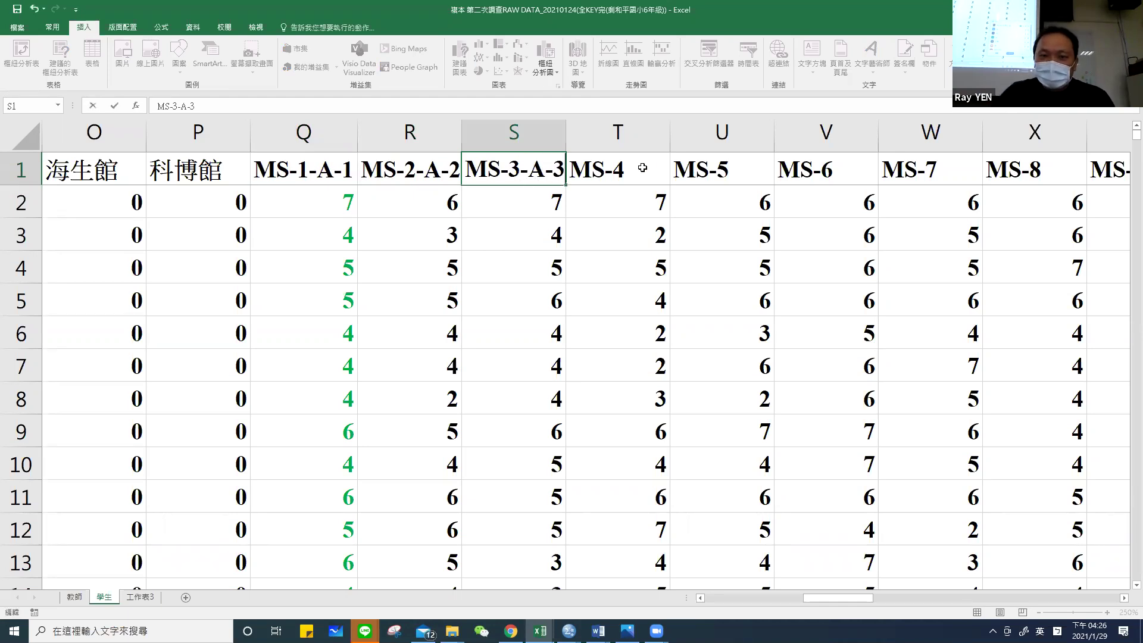
Rename the MS-4 header as MS-4-A-4.
double_click(642, 167)
type("-4-")
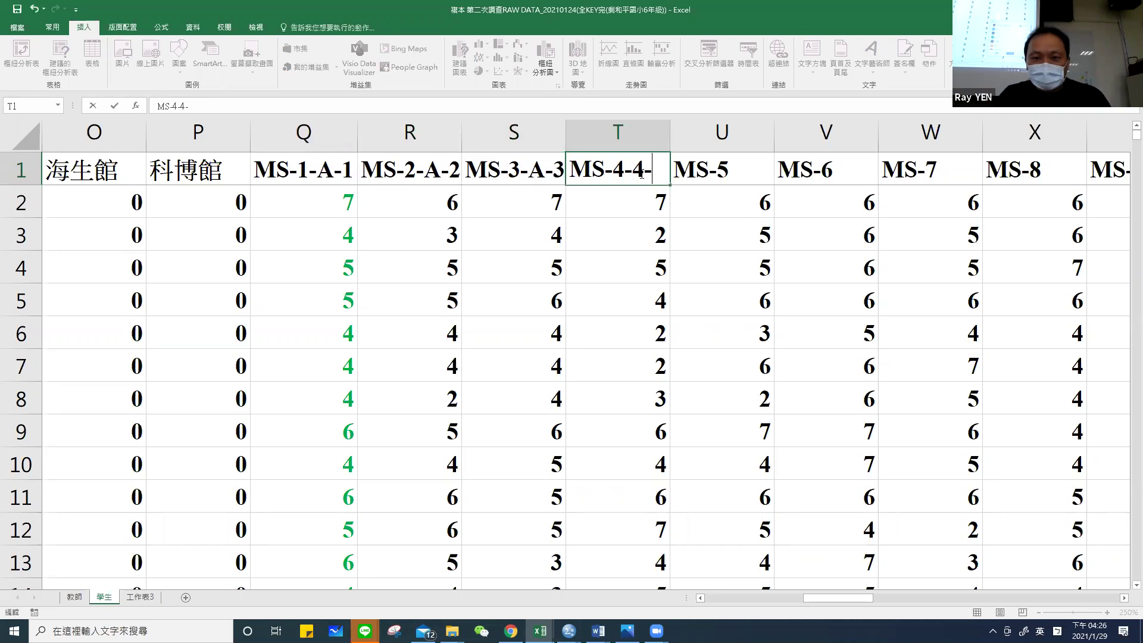
key("BackSpace")
key("BackSpace")
type("A0-")
key("BackSpace")
key("BackSpace")
type("-")
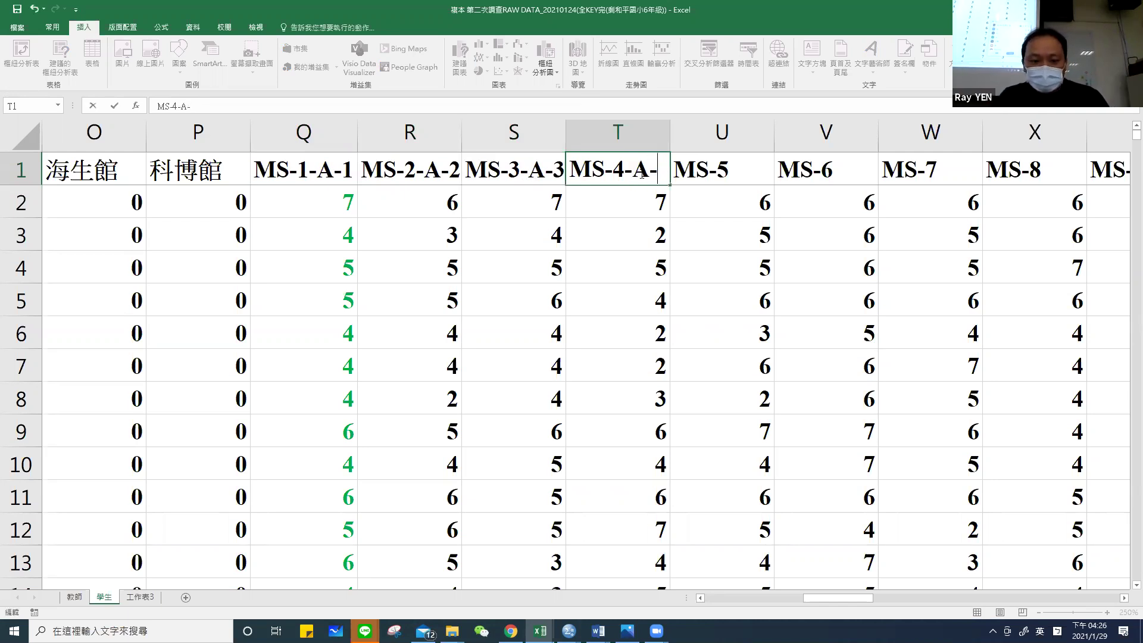
type("4")
Rename the MS-5 and MS-6 headers as MS-5-A-5 and MS-6-A-6.
double_click(733, 178)
type("-A-5")
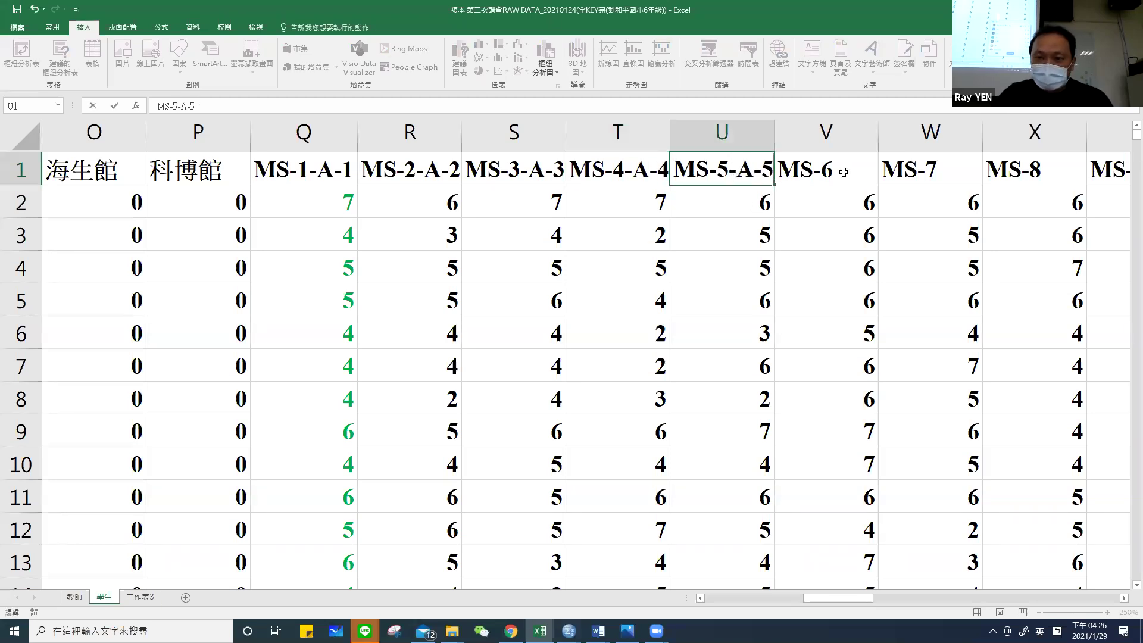
double_click(843, 172)
type("-A-6")
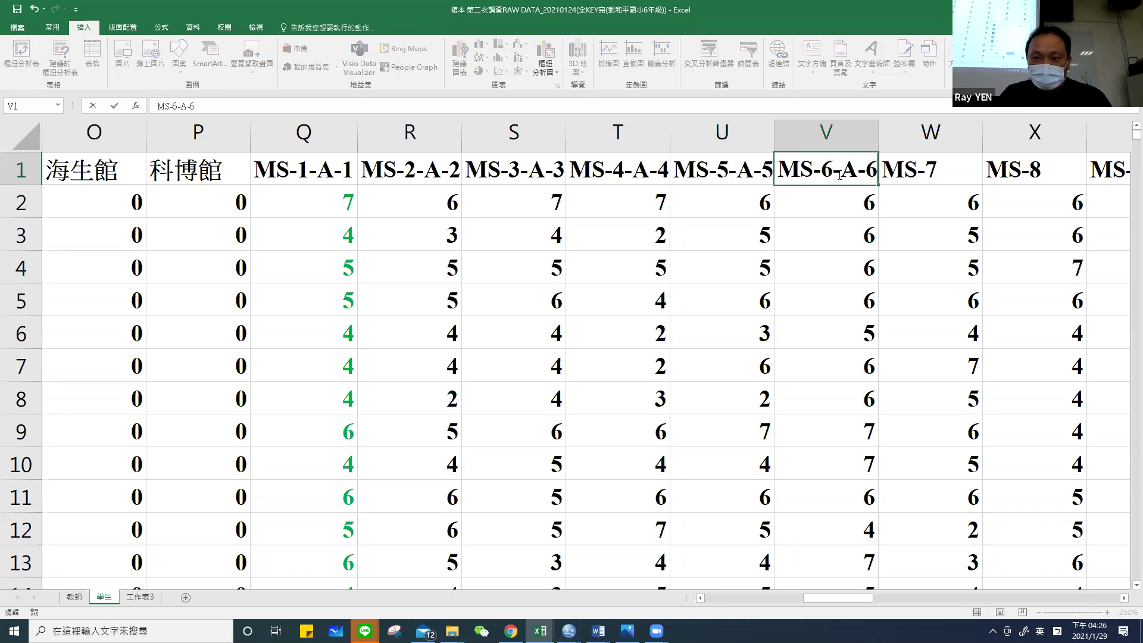
Rename the MS-7 and MS-8 headers as MS-7-A-7 and MS-8-A-8.
double_click(957, 180)
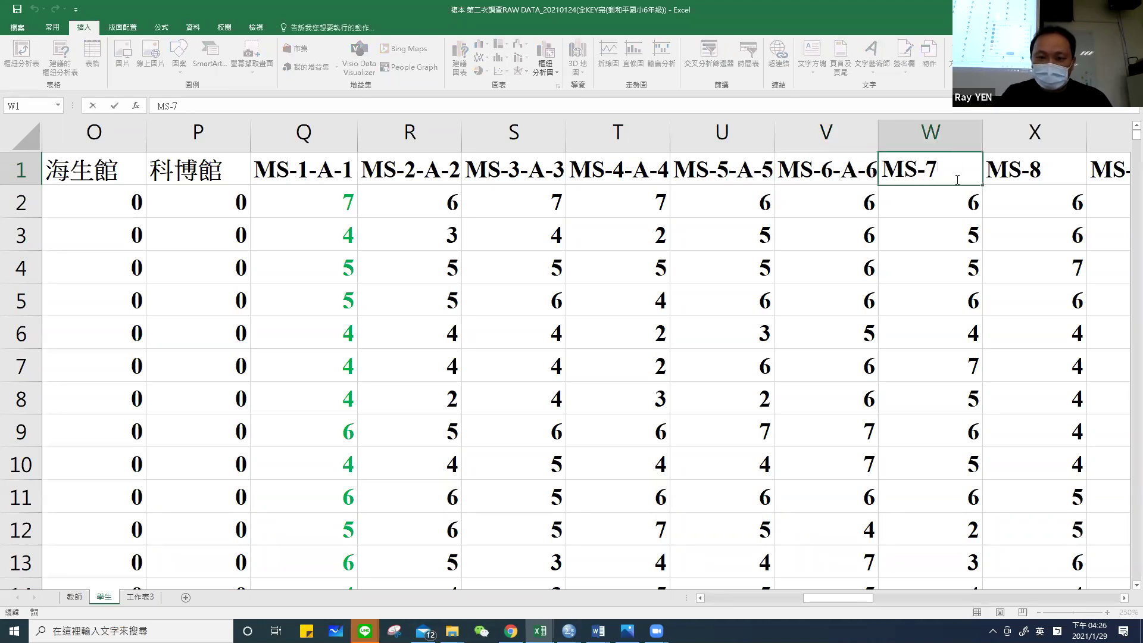
type("-W-")
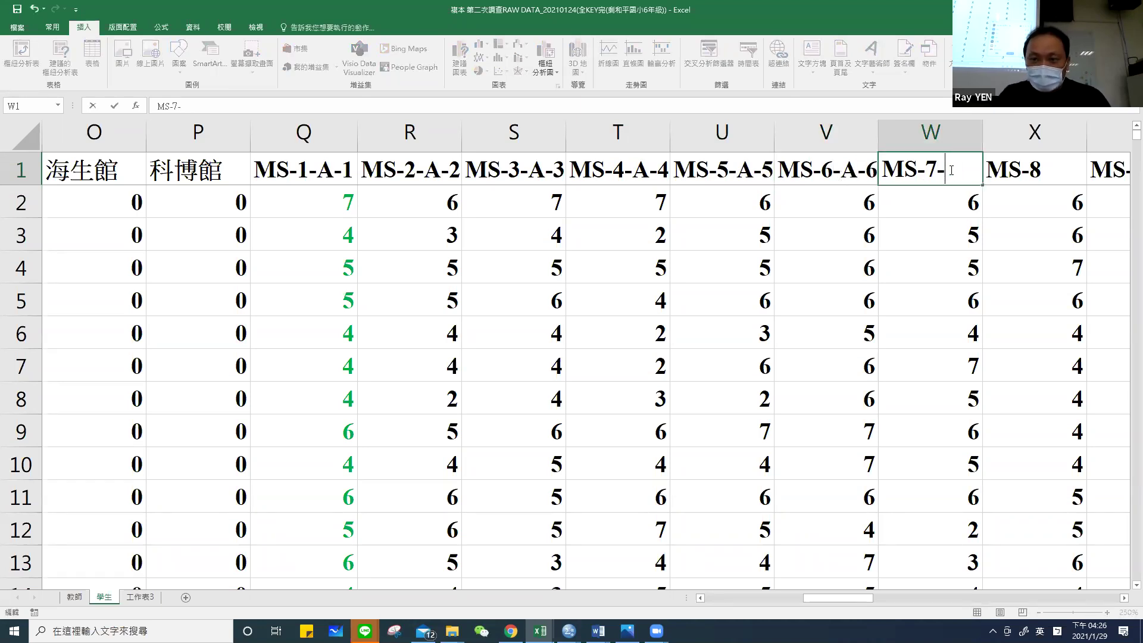
key("BackSpace")
key("BackSpace")
type("A-7")
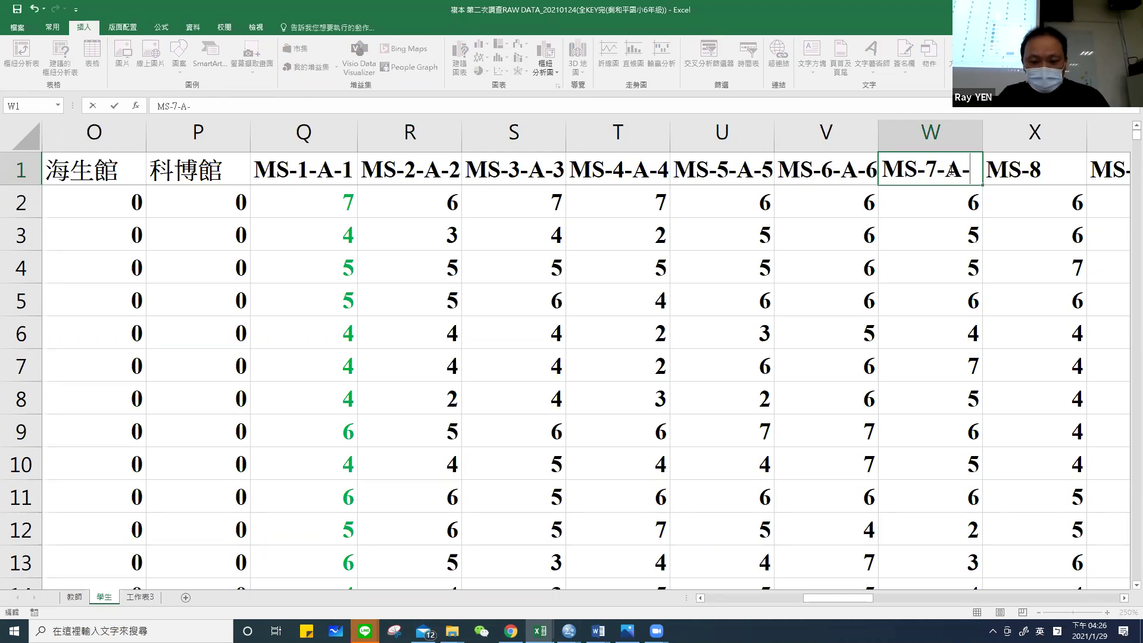
double_click(1053, 171)
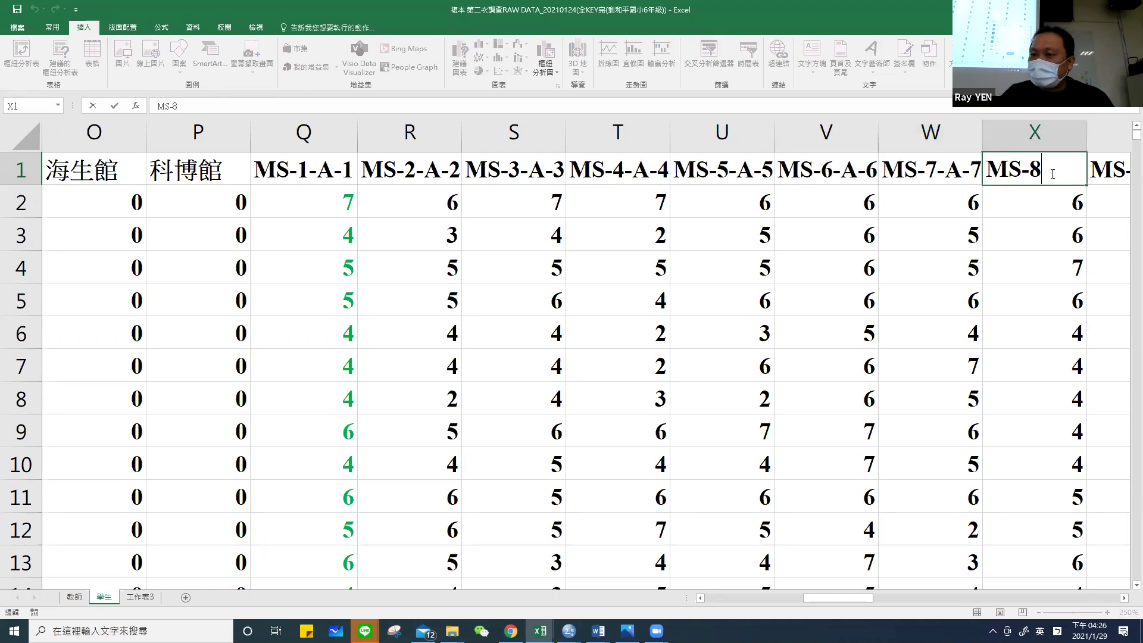
type("-A-8")
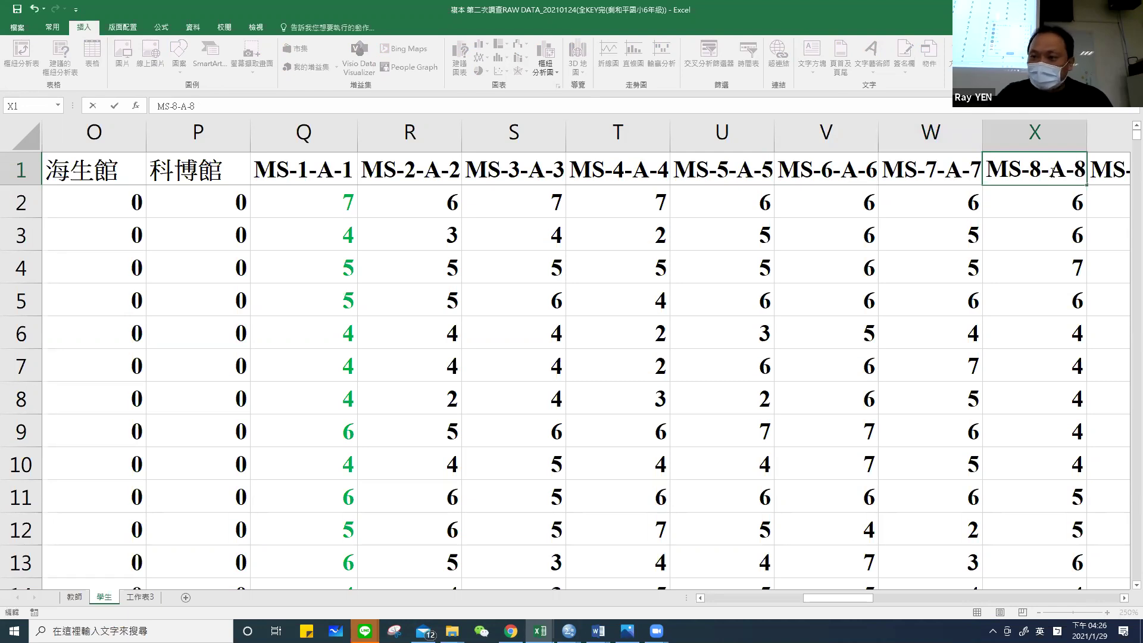
Check the MS-9-B-1 header and rename the adjacent MS-10 header as MS-10-B-2.
left_click(1111, 172)
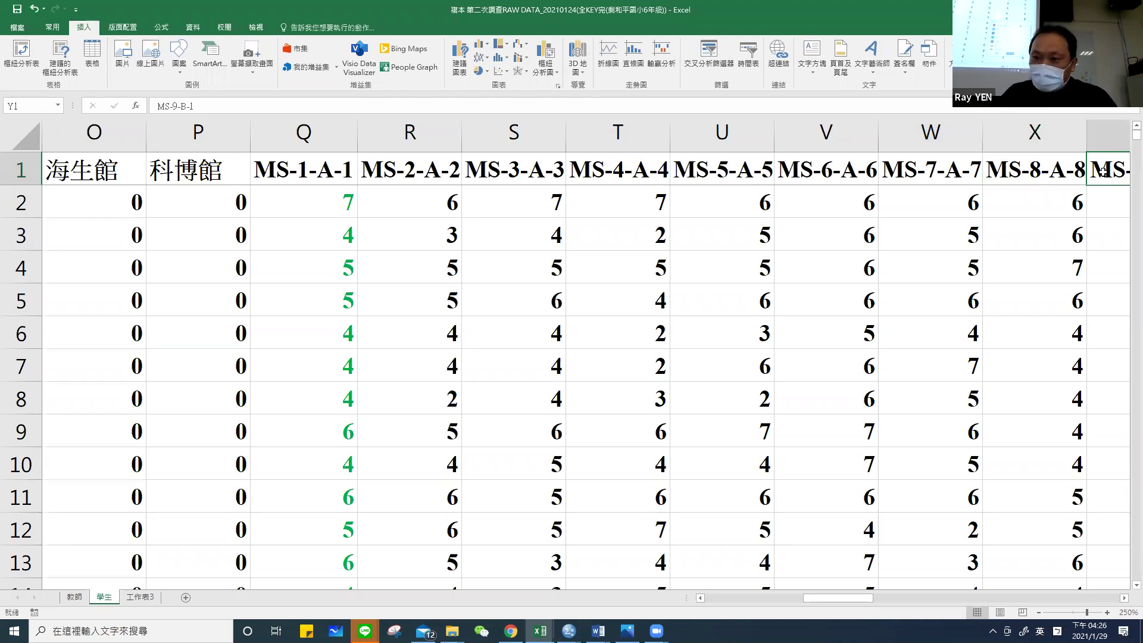
key("Right")
key("Right")
key("Right")
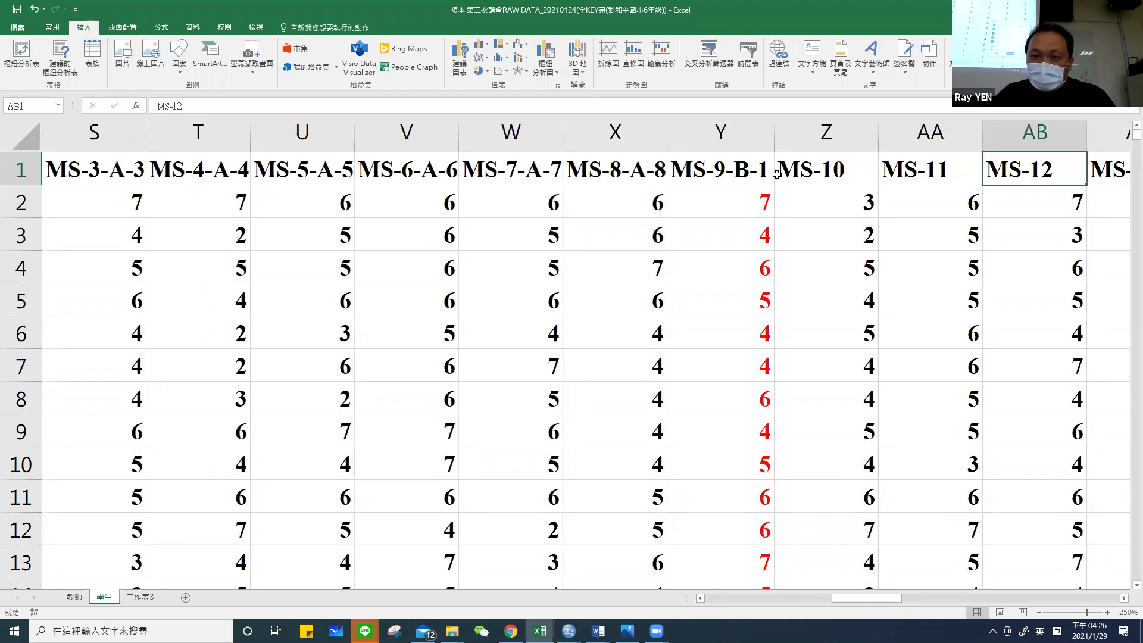
double_click(852, 171)
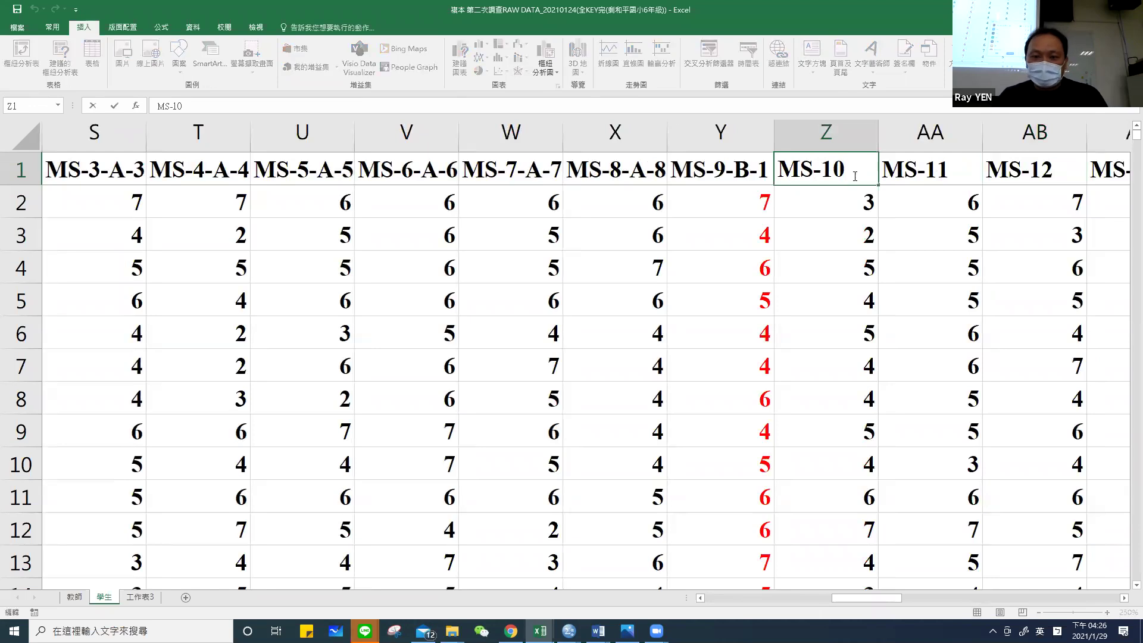
type("-B-2")
left_click(913, 189)
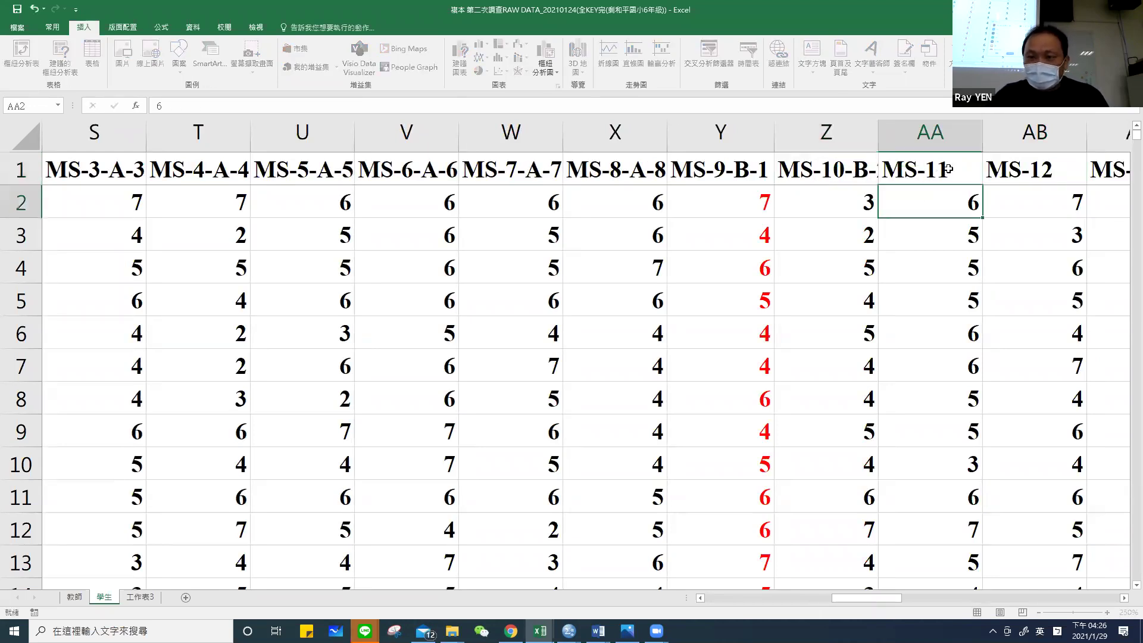
Rename the MS-11 header as MS-11-B-3.
double_click(948, 170)
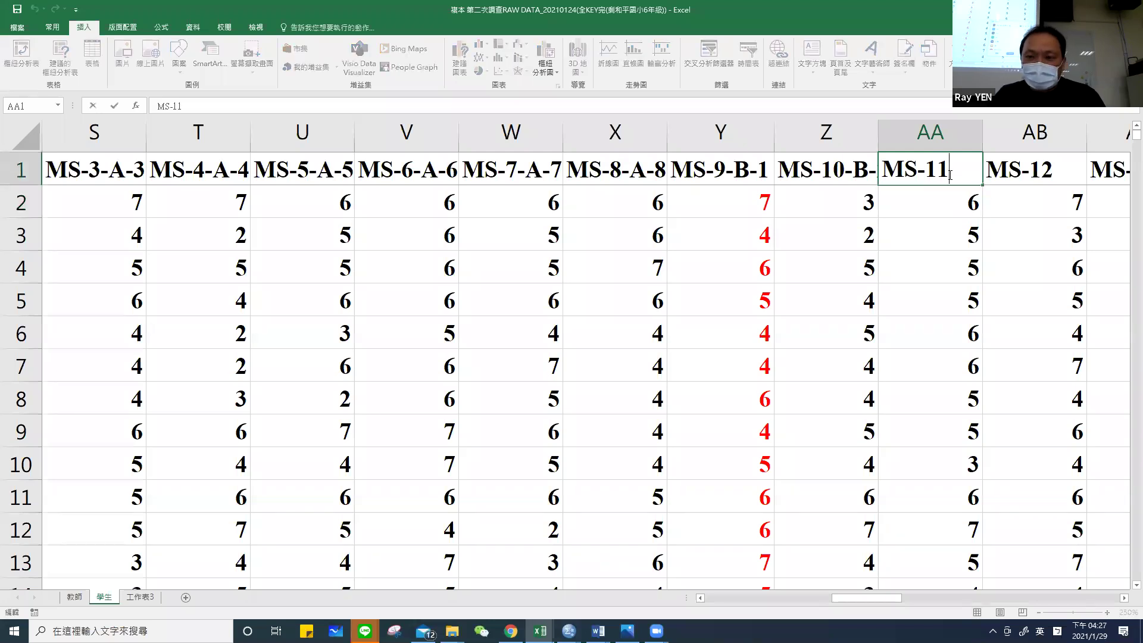
type("B3")
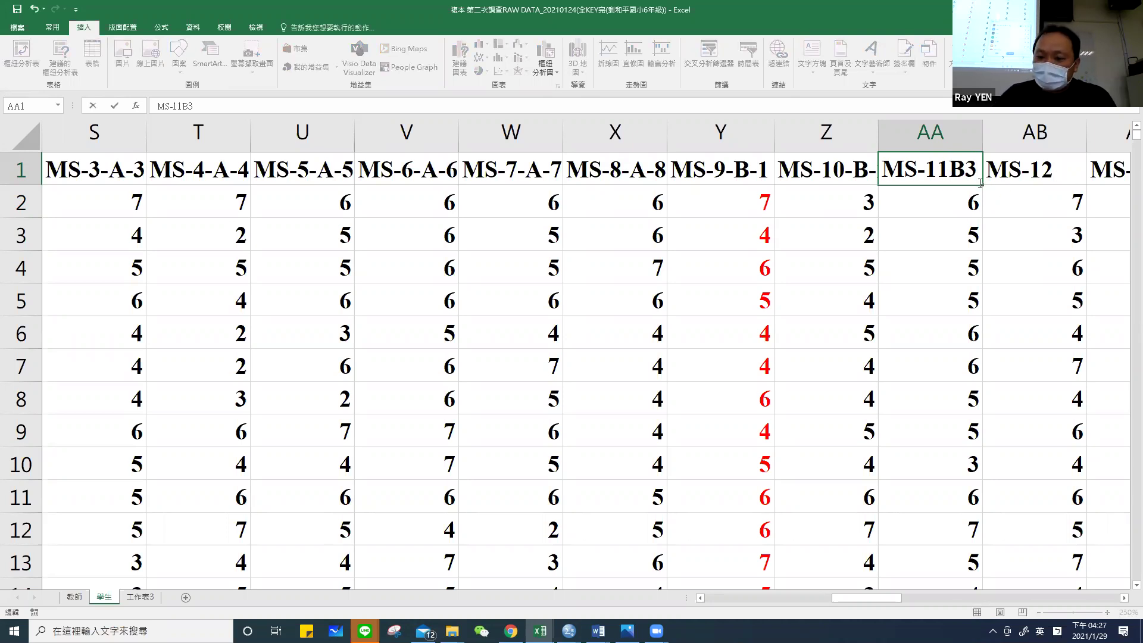
key("Left")
key("Left")
type("-")
type("-")
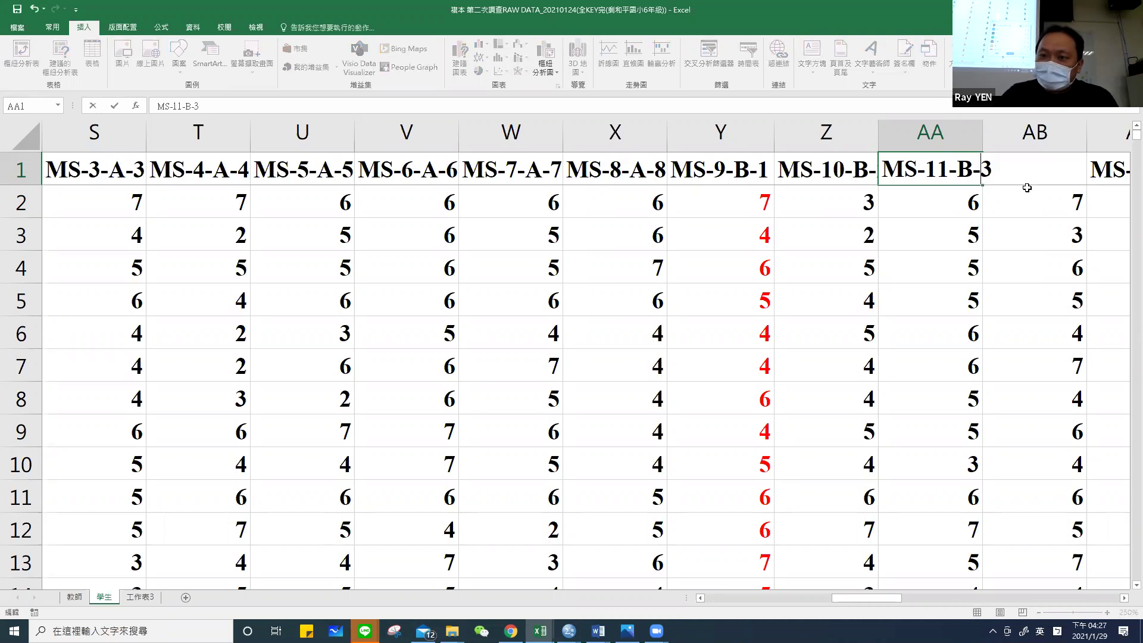
Rename the MS-12 header in cell AB1 as MS-12-B4.
left_click(1057, 178)
double_click(1071, 176)
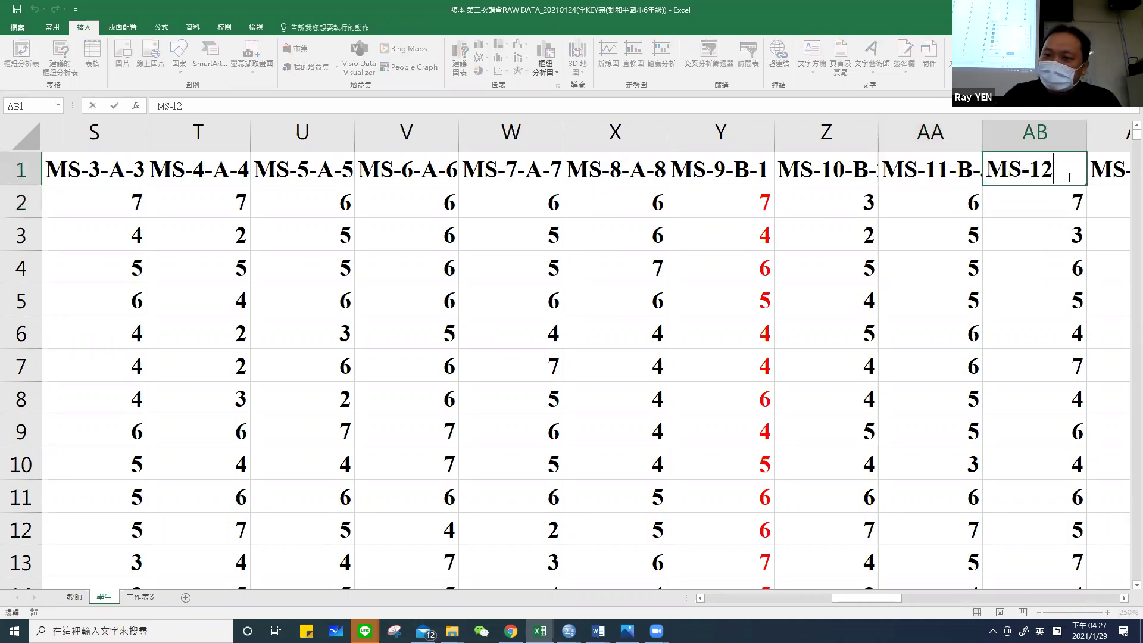
type("-")
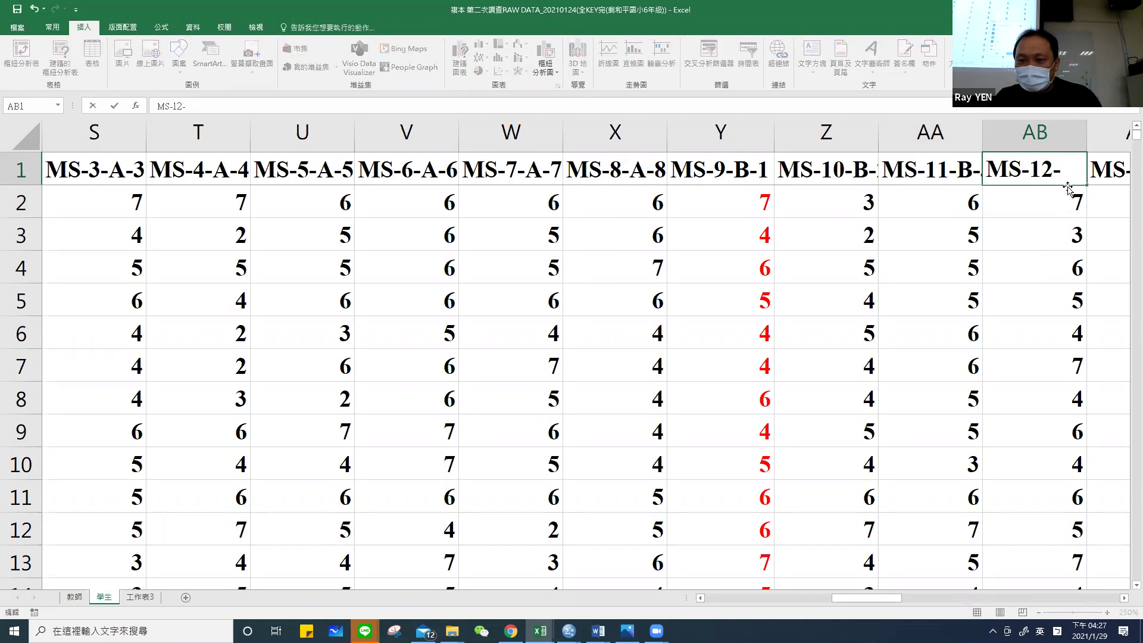
type("B")
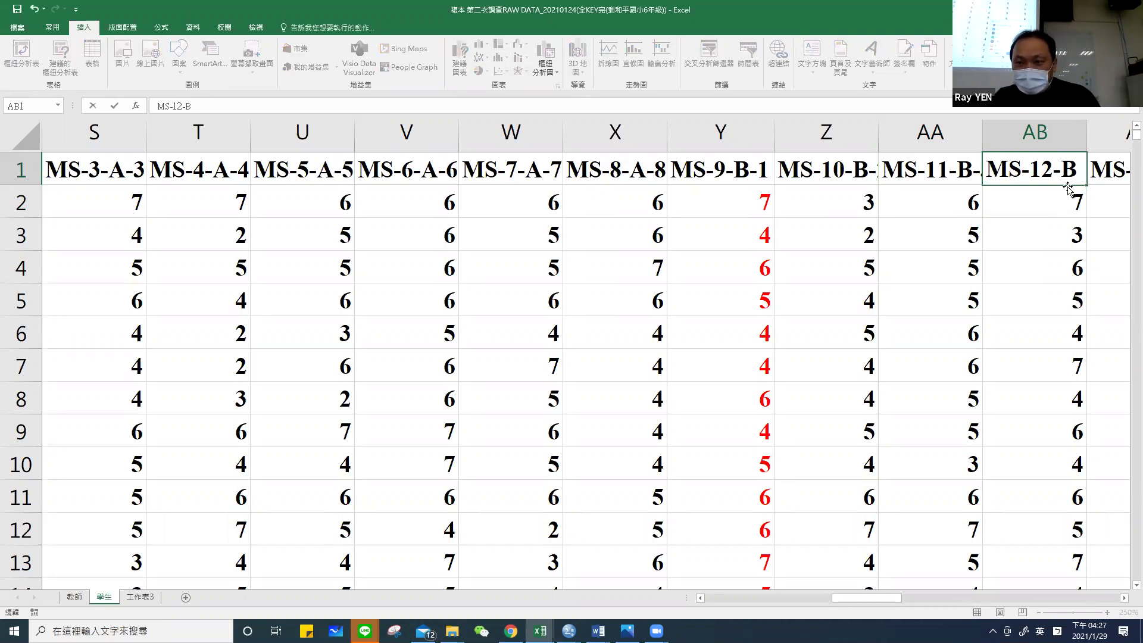
type("4")
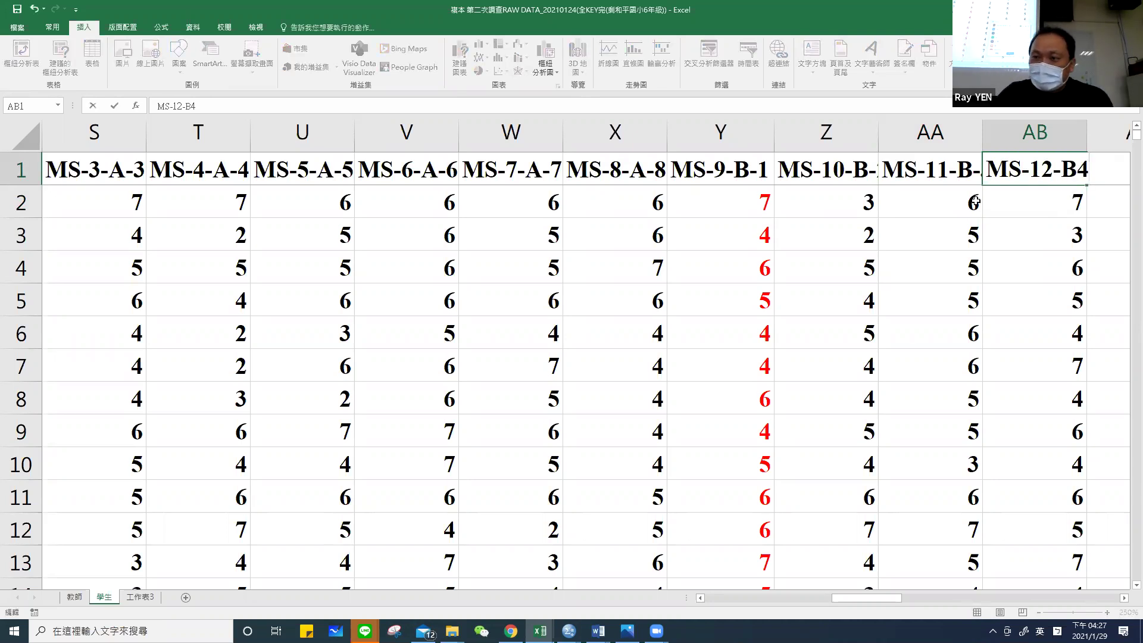
Copy the MC-1 and MC-2 headers from the 學生 sheet into cells L1:M1 of the 活頁簿1 workbook.
left_click_drag(869, 603, 1038, 595)
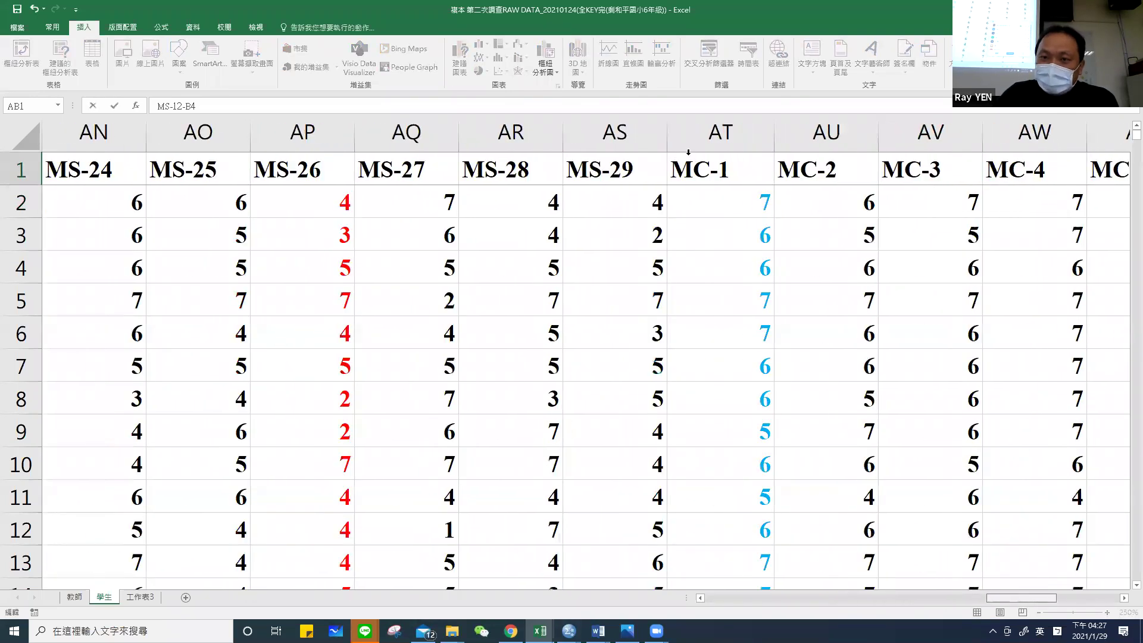
left_click(627, 172)
double_click(627, 172)
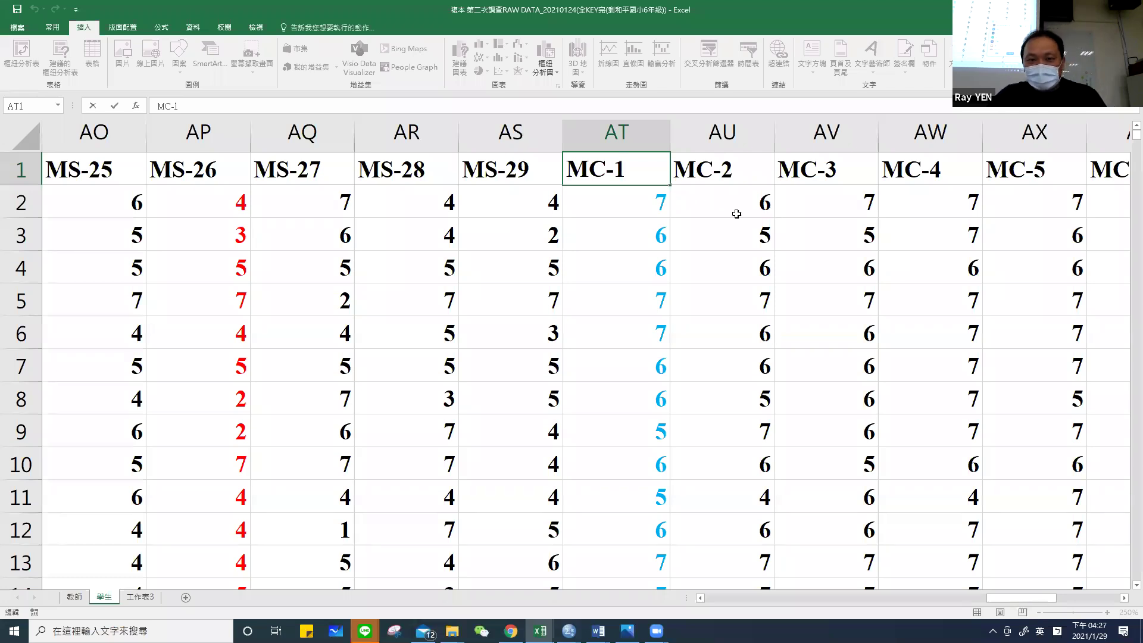
key("Return")
left_click_drag(616, 169, 714, 169)
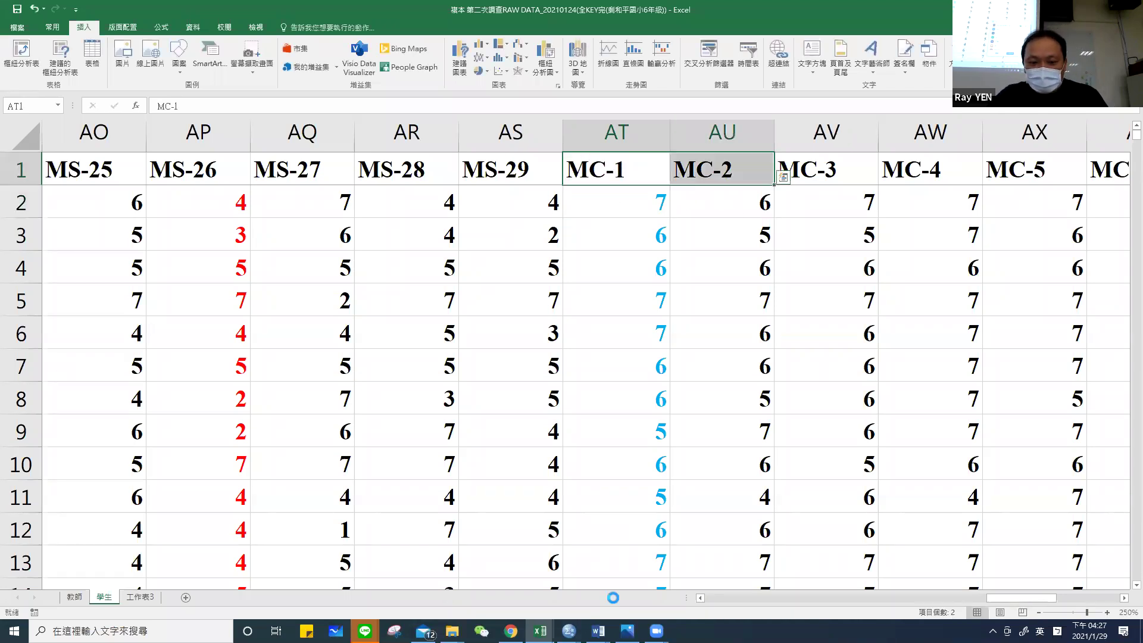
key("ctrl+c")
mouse_move(539, 631)
left_click(600, 567)
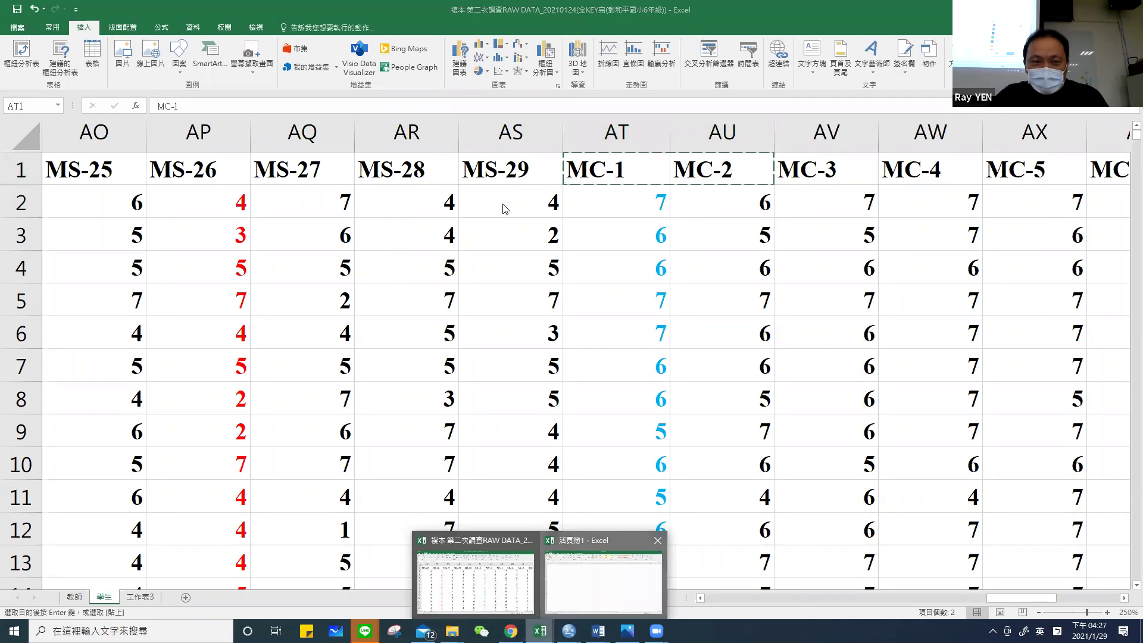
key("ctrl+v")
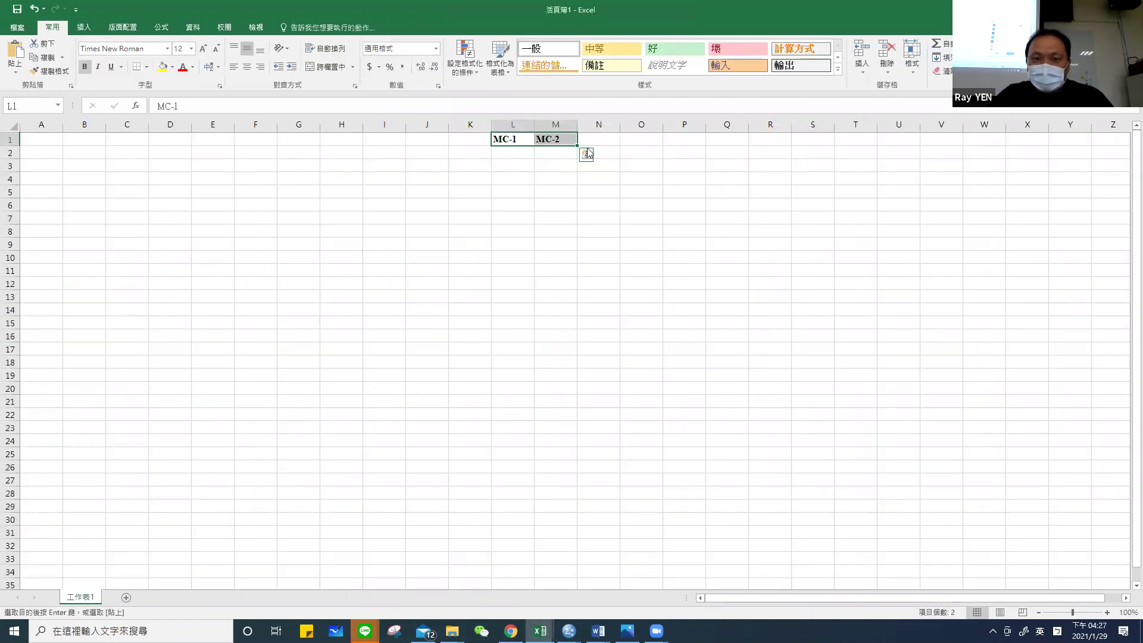
Fill the MC header series along row 1 from MC-1 and MC-2 through MC-13.
left_click_drag(586, 143, 910, 139)
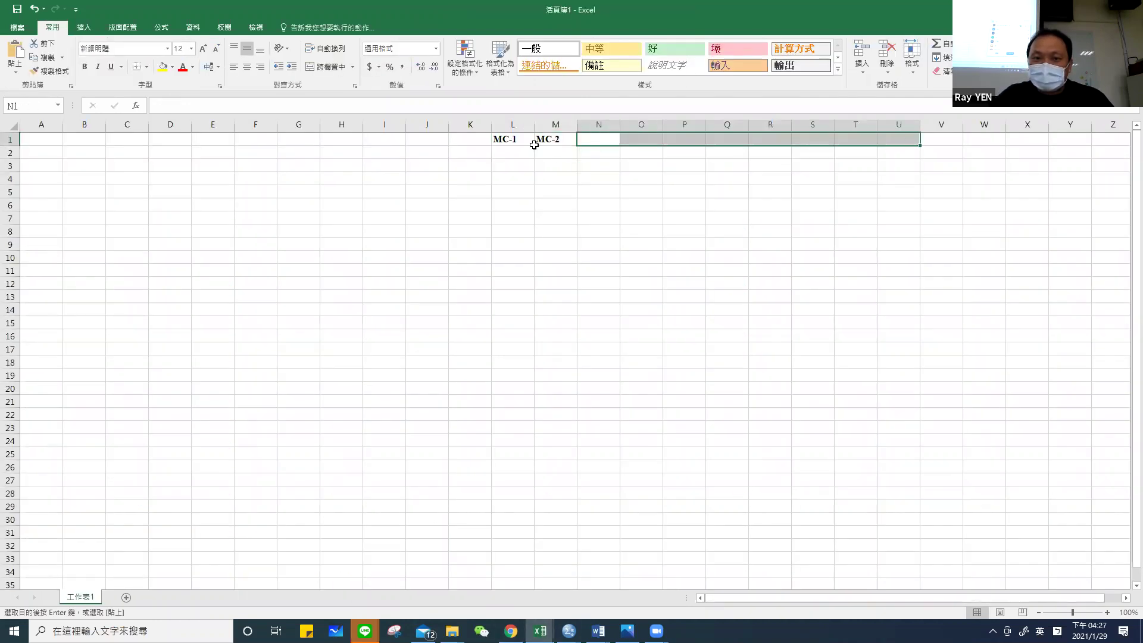
left_click_drag(512, 137, 985, 138)
left_click_drag(838, 158, 526, 176)
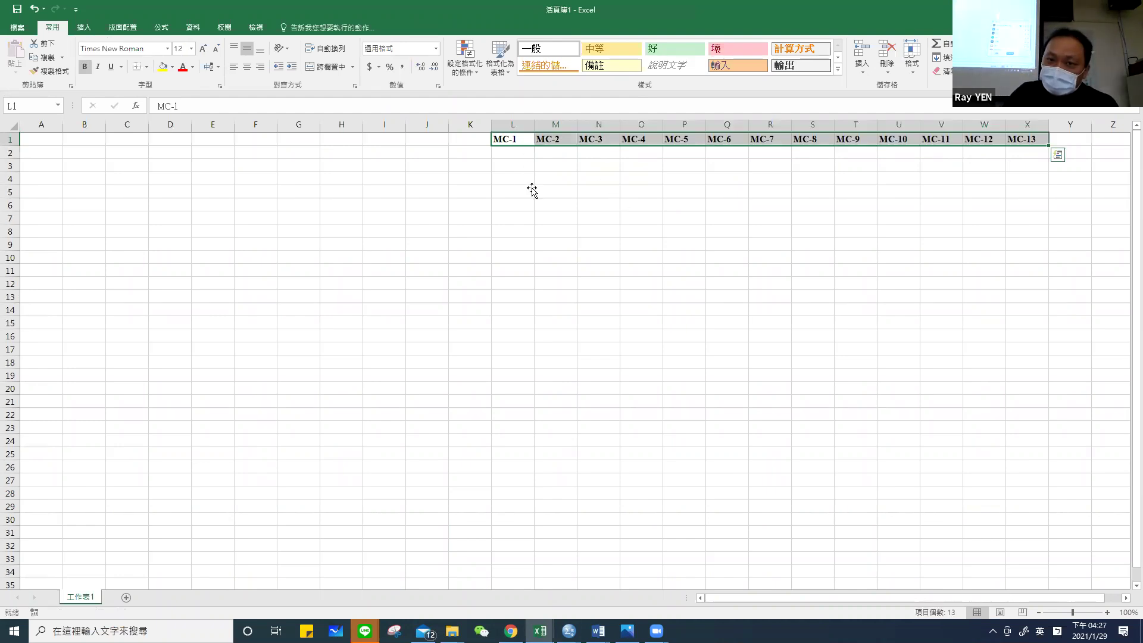
Switch to the Word report and review the paragraph that lists the six coding dimensions above table 11.
left_click(531, 190)
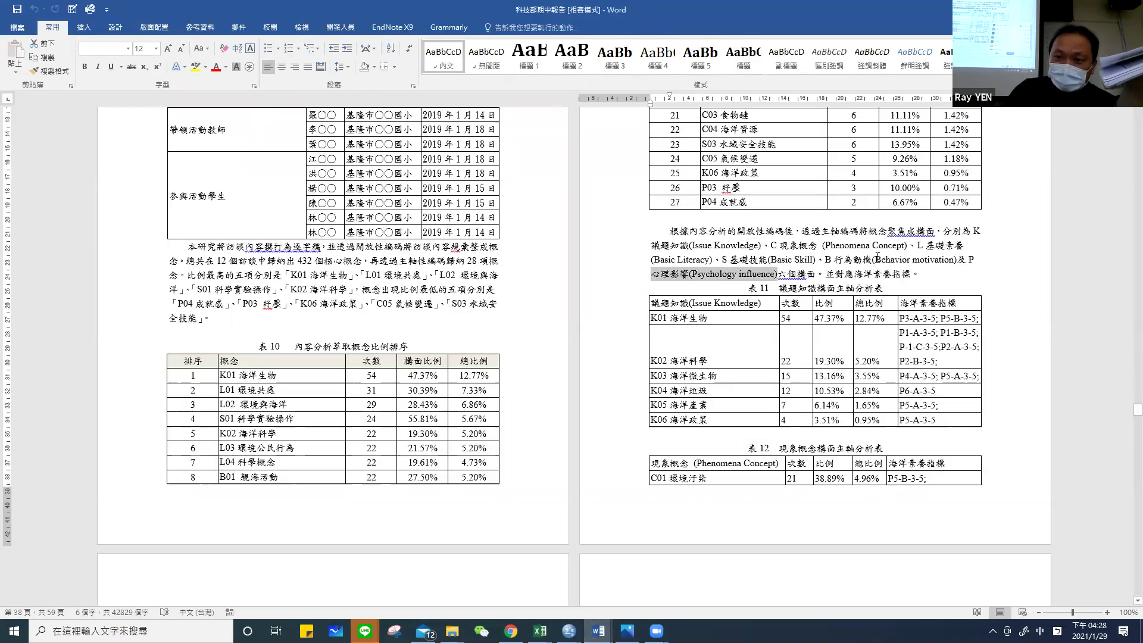
left_click(773, 263)
left_click(773, 263)
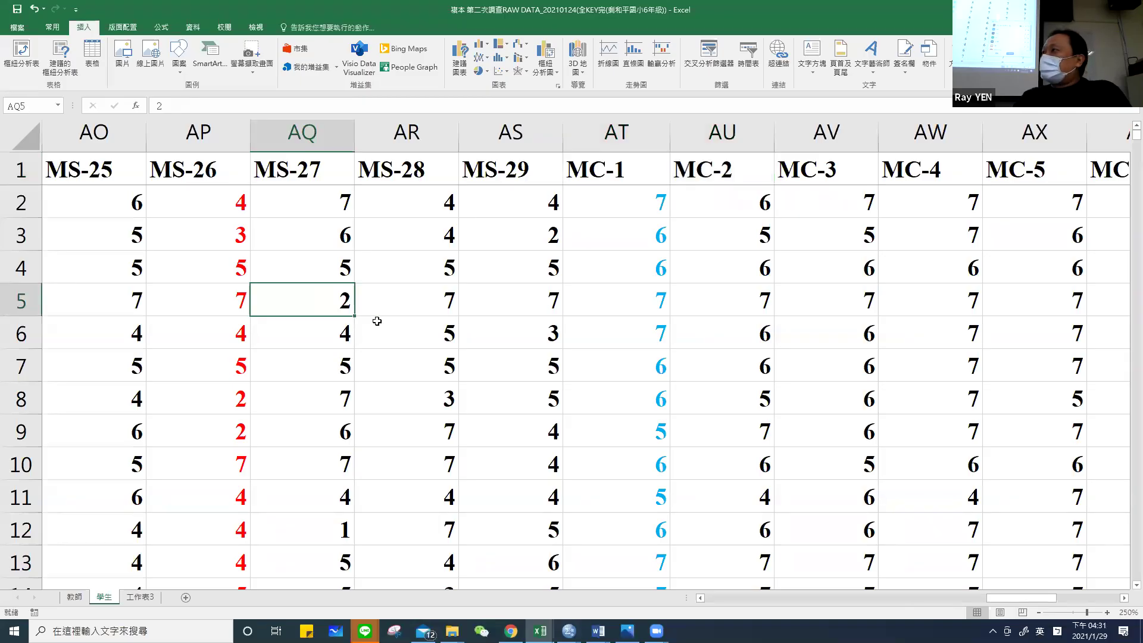
Go to the 教師 sheet and read the comment on the 編號 header alongside the first record in column A.
left_click(75, 597)
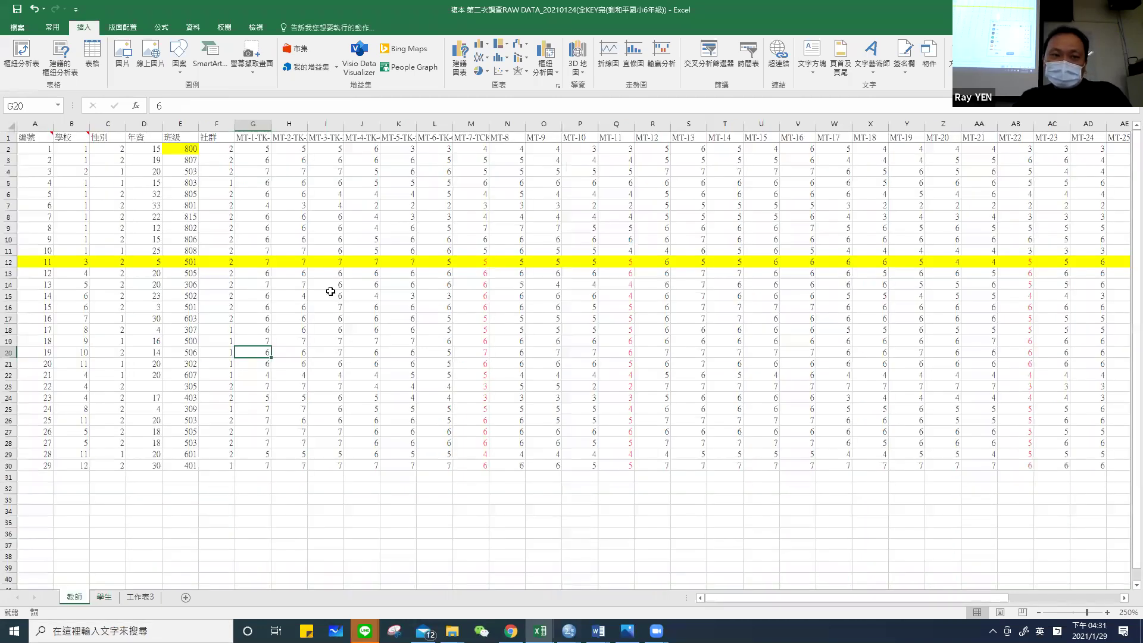
scroll(328, 322, "up", 1)
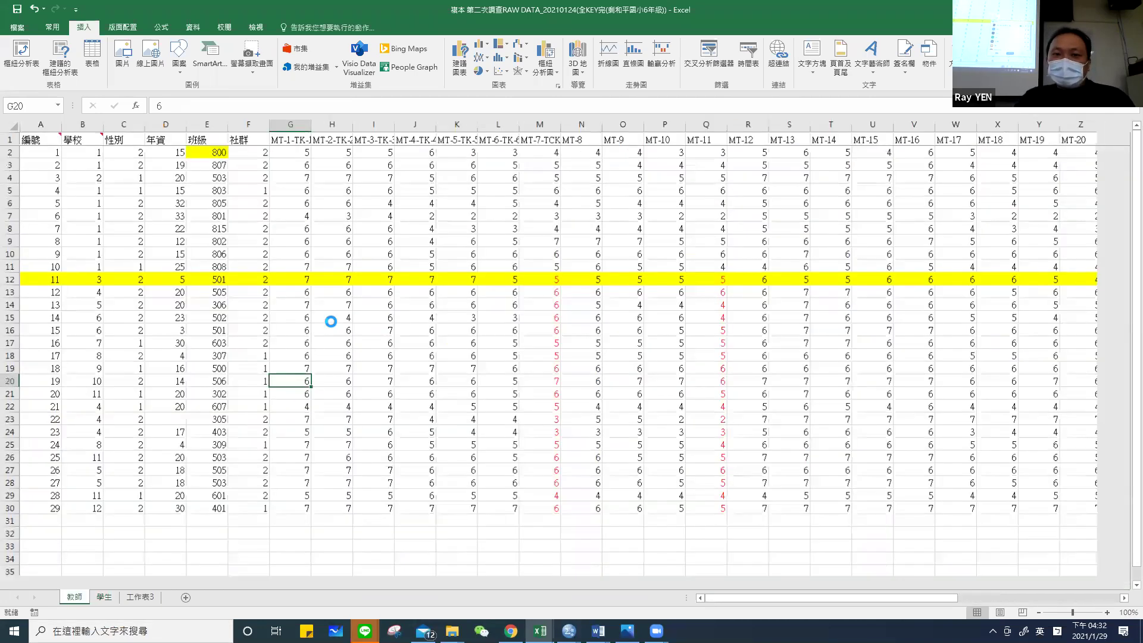
scroll(331, 321, "up", 8)
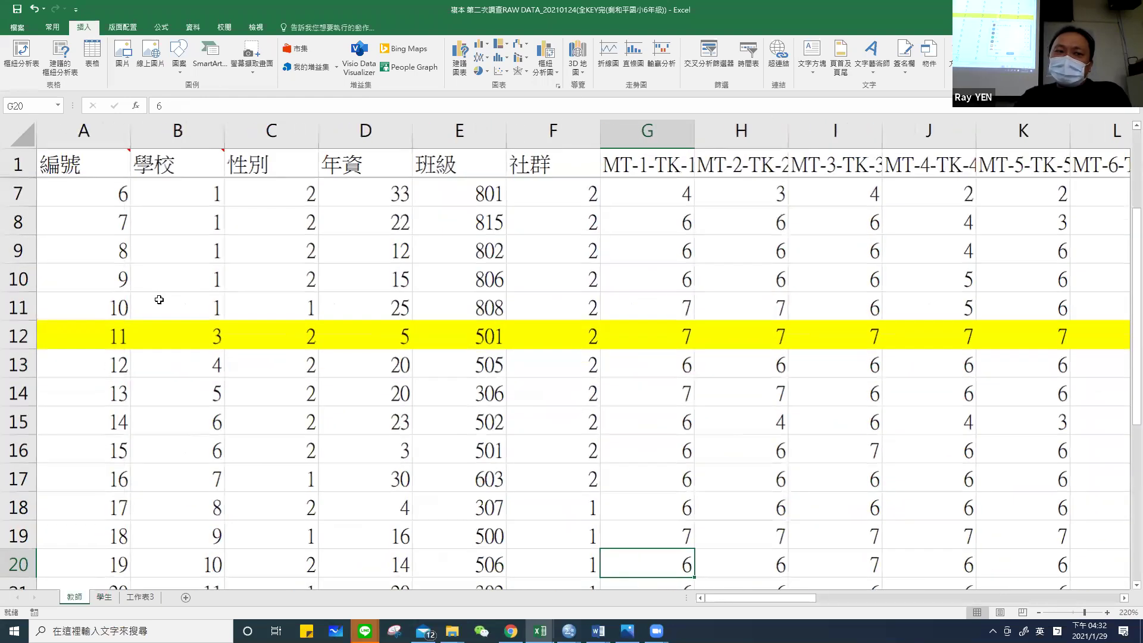
scroll(159, 299, "up", 3)
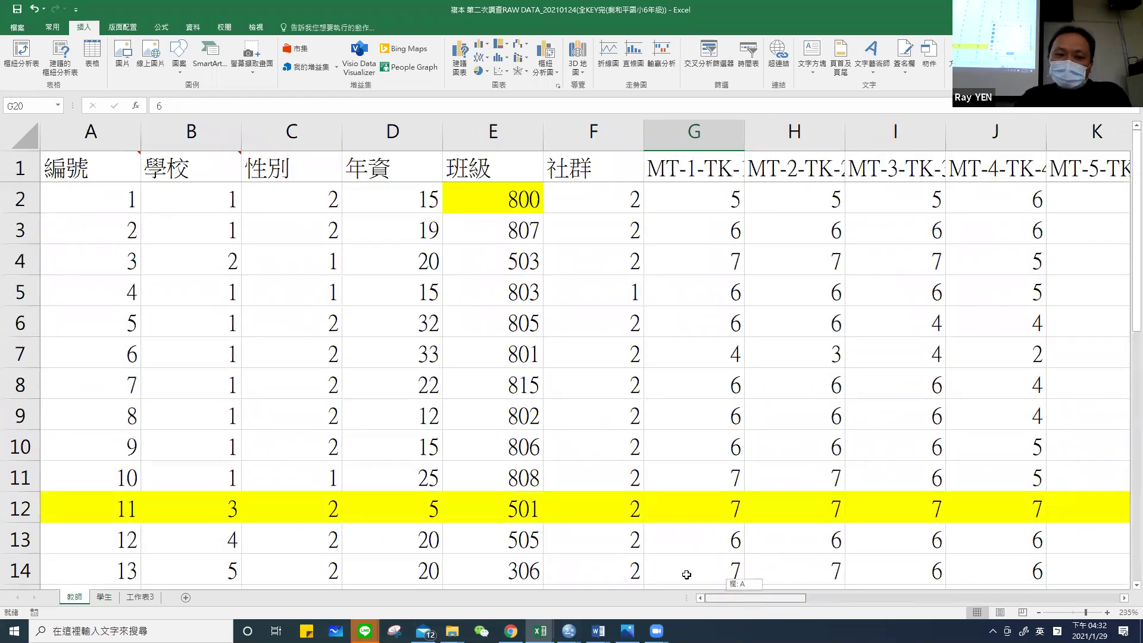
left_click(130, 205)
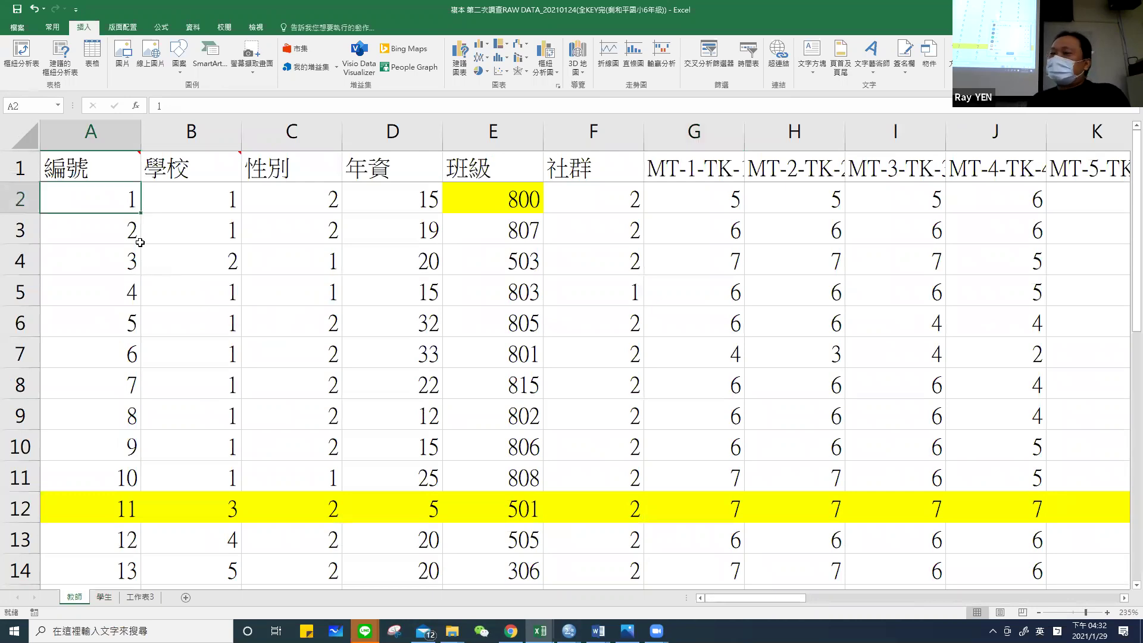
mouse_move(126, 166)
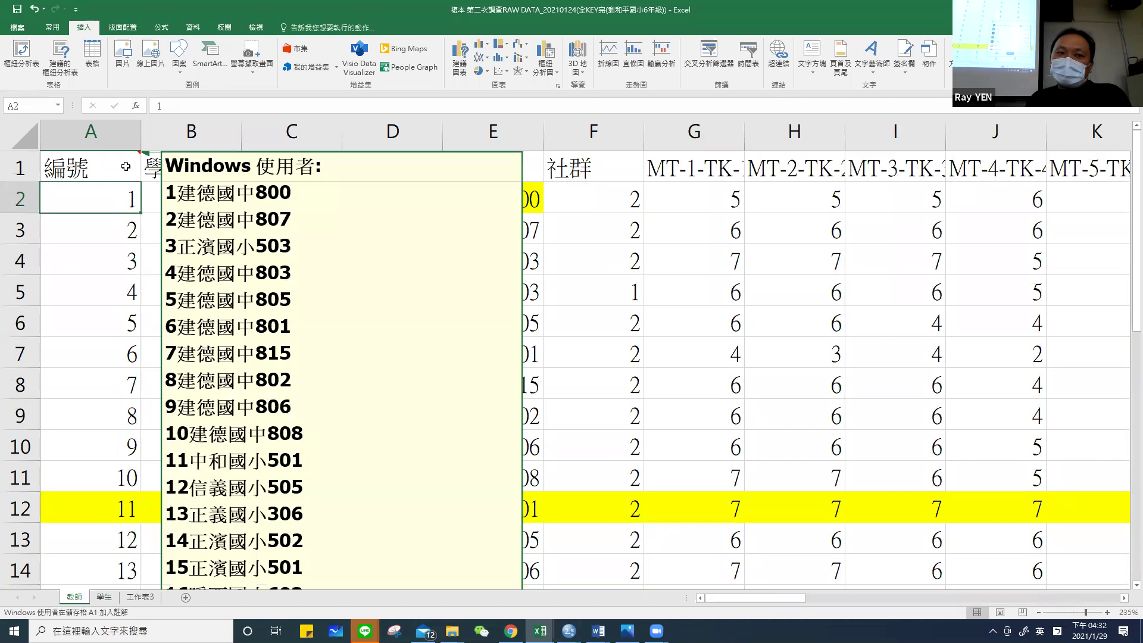
double_click(97, 205)
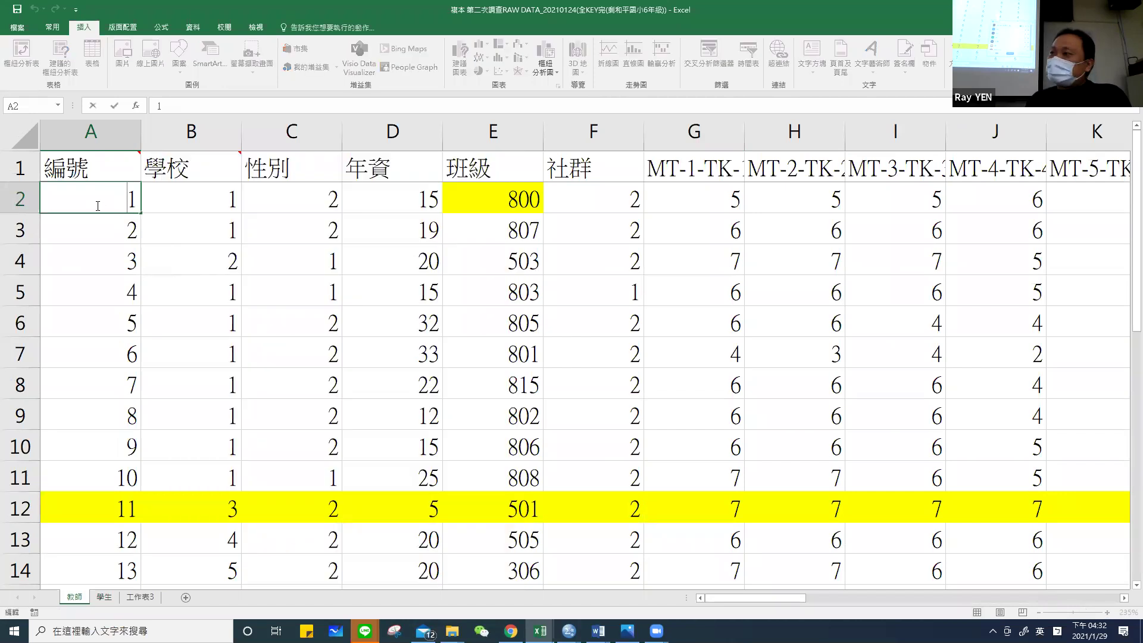
key("Escape")
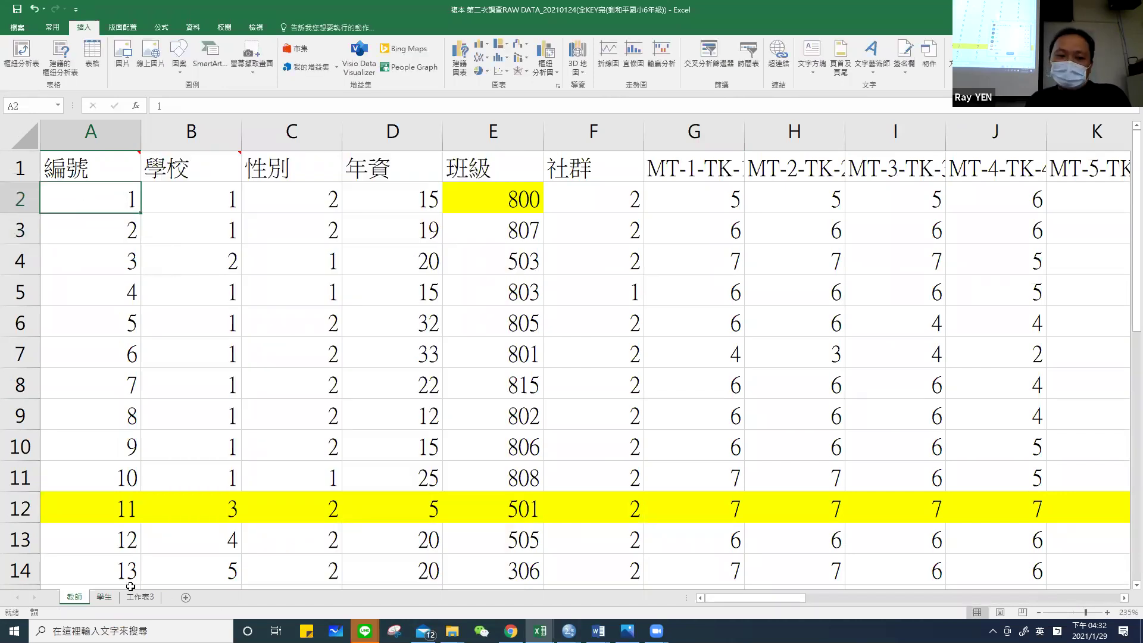
Return to the 學生 sheet and examine how the 單位 and 編號 columns are numbered down the rows.
left_click(104, 597)
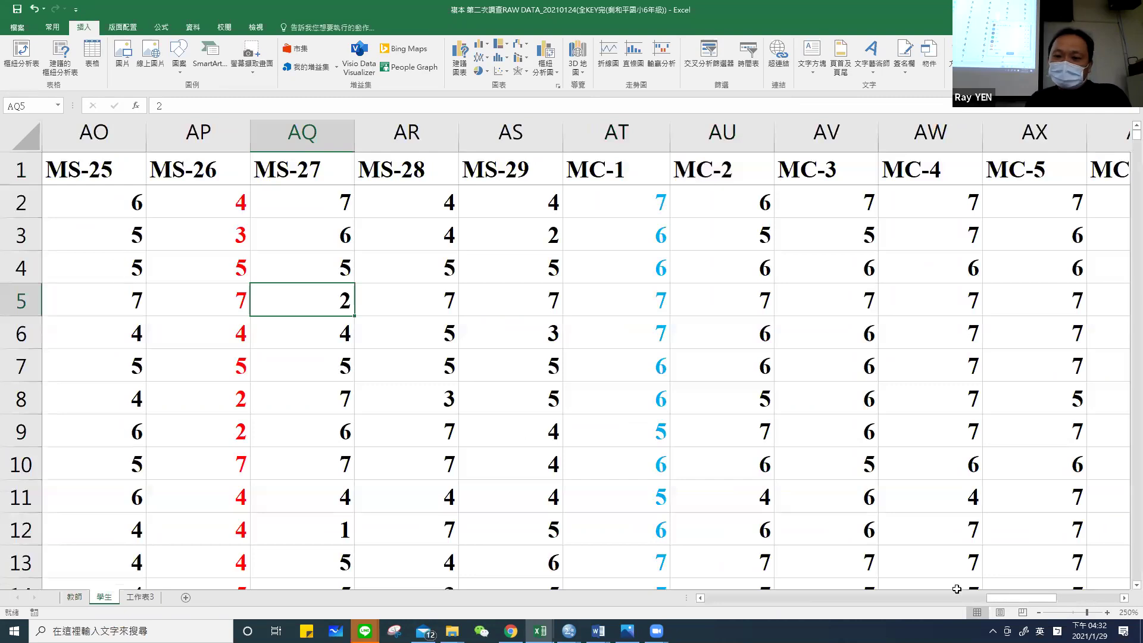
left_click_drag(1014, 599, 703, 599)
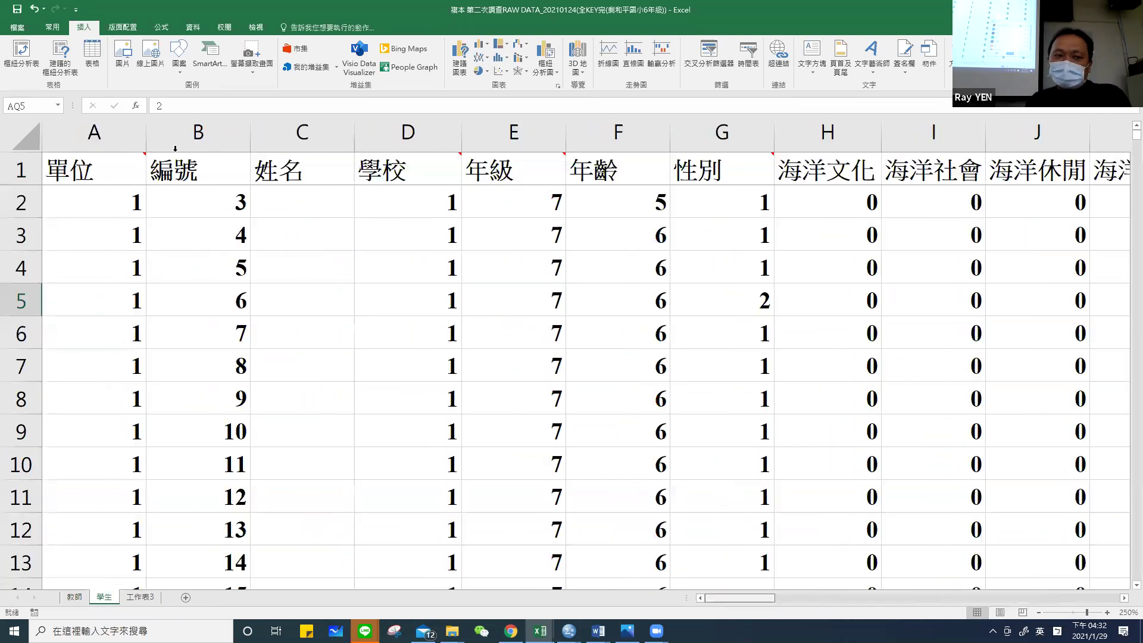
left_click(99, 190)
scroll(109, 340, "down", 1)
scroll(109, 339, "down", 11)
scroll(128, 297, "up", 3)
scroll(130, 298, "up", 3)
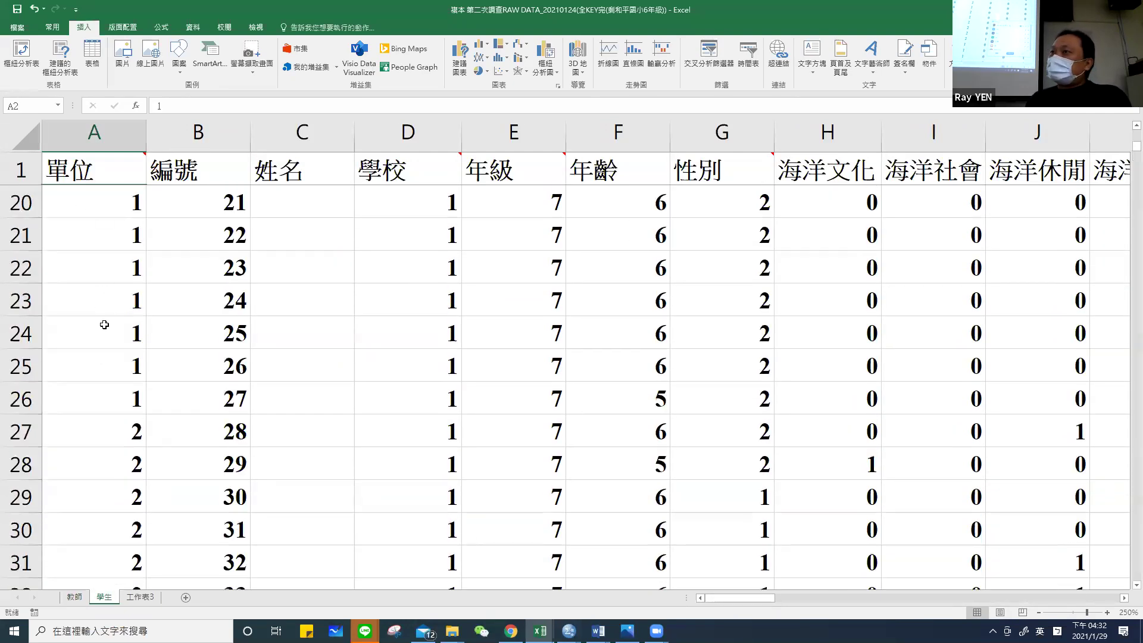
Compare the layouts of the 教師 and 學生 sheets by alternating between them.
left_click(77, 597)
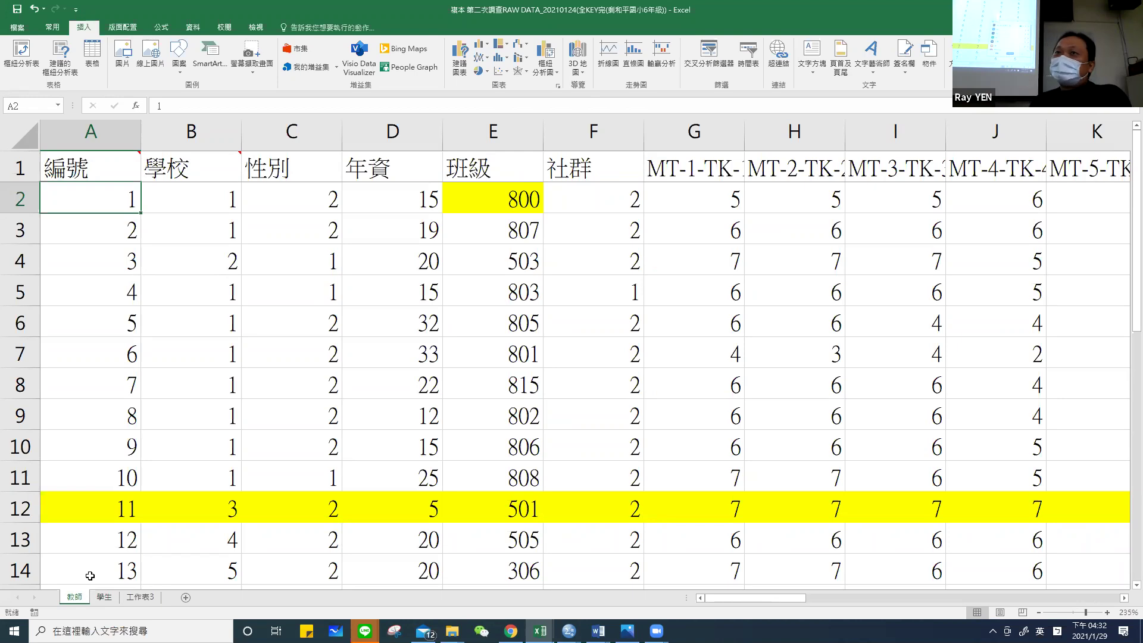
left_click(104, 597)
left_click(75, 597)
left_click(103, 597)
left_click(74, 597)
left_click(103, 597)
left_click(74, 597)
left_click(104, 597)
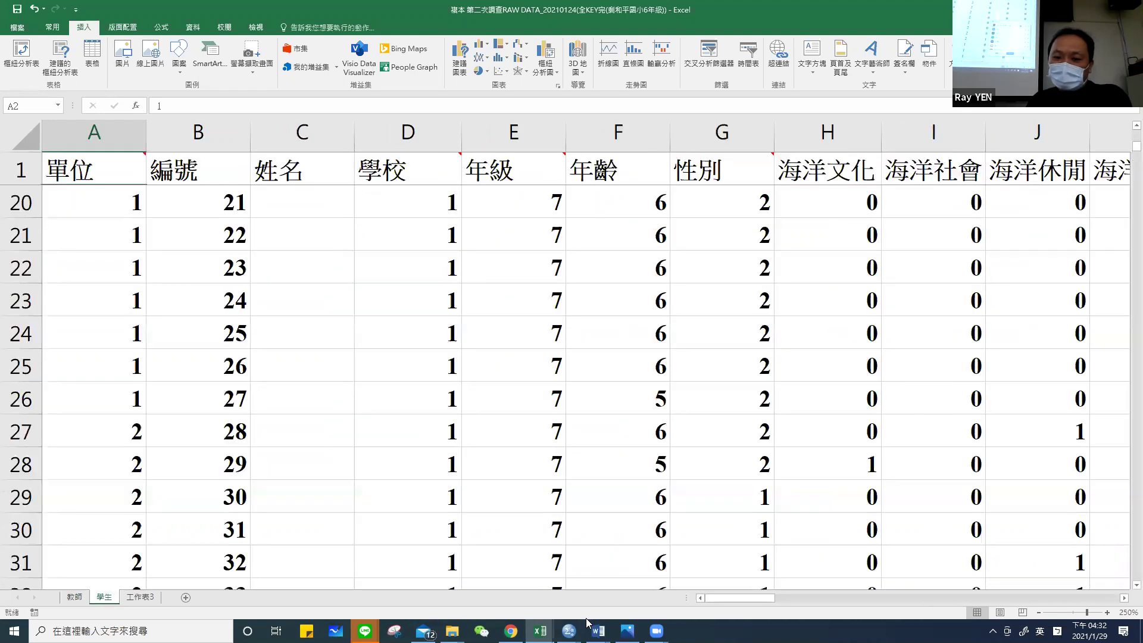
Switch to the student questionnaire dataset in SPSS and create a new empty dataset.
mouse_move(582, 622)
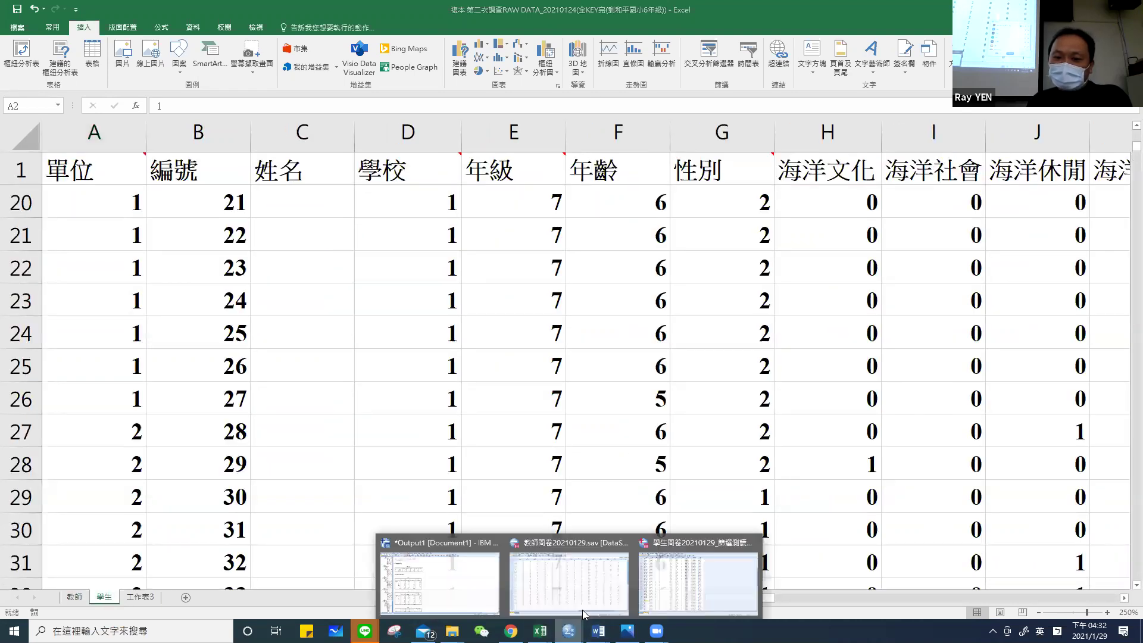
left_click(710, 601)
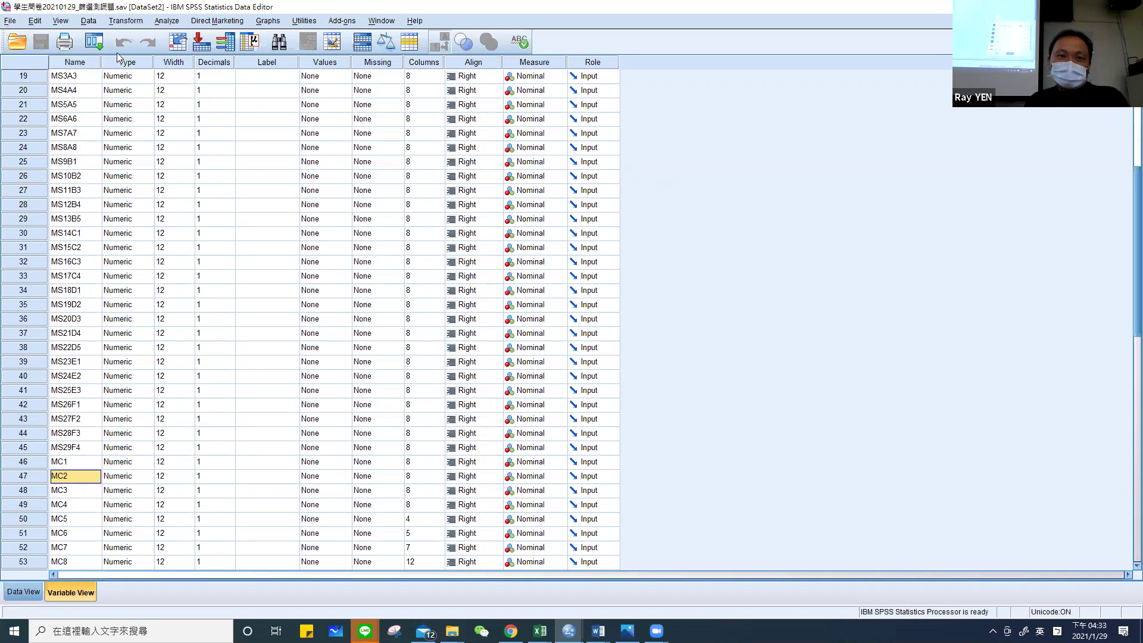
left_click(12, 22)
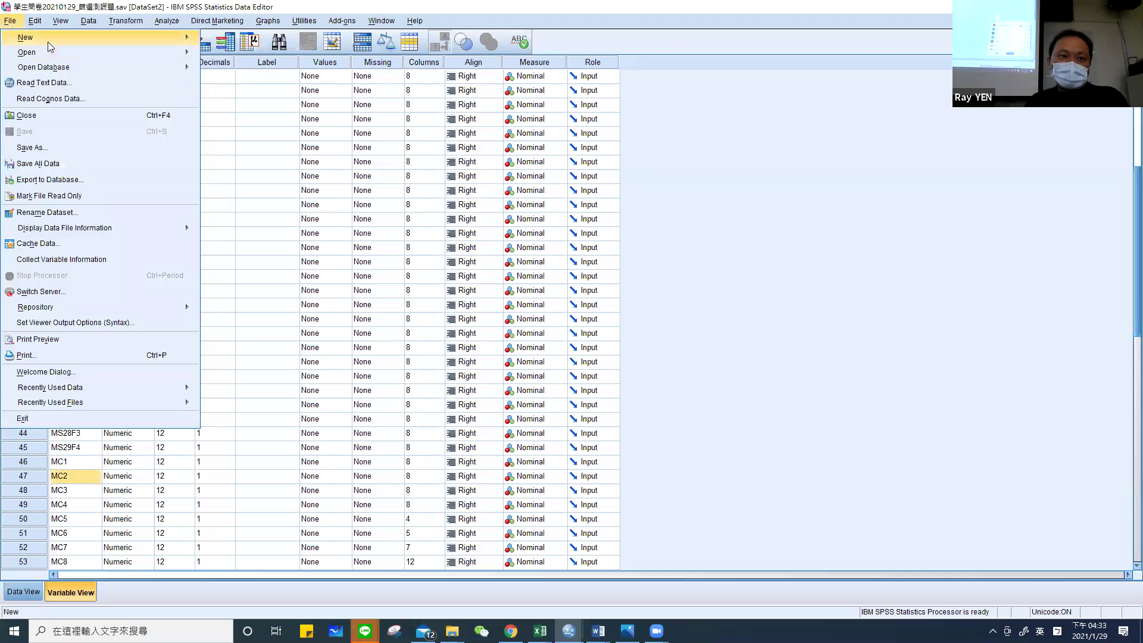
left_click(497, 151)
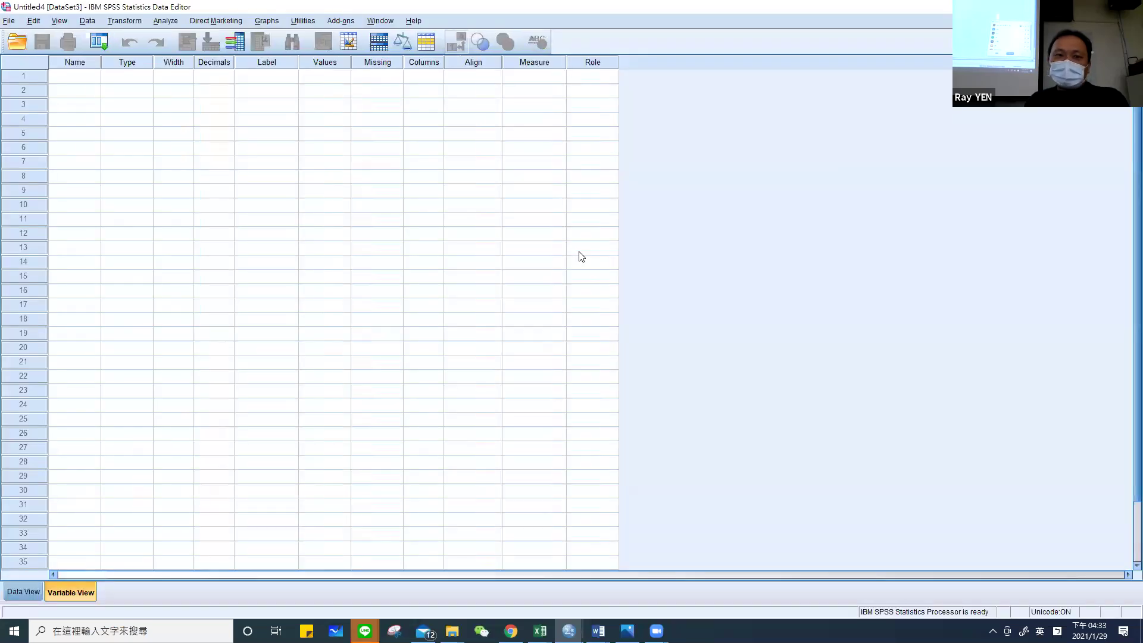
left_click(380, 177)
left_click(271, 333)
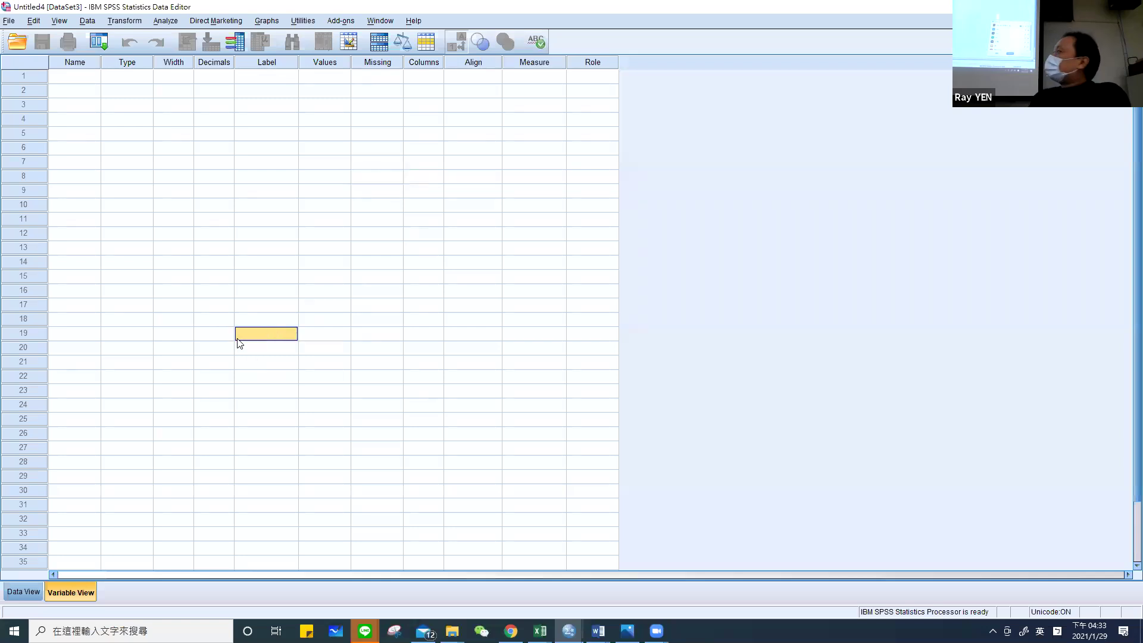
Compare the Data View and the Variable View of the empty dataset.
left_click(23, 591)
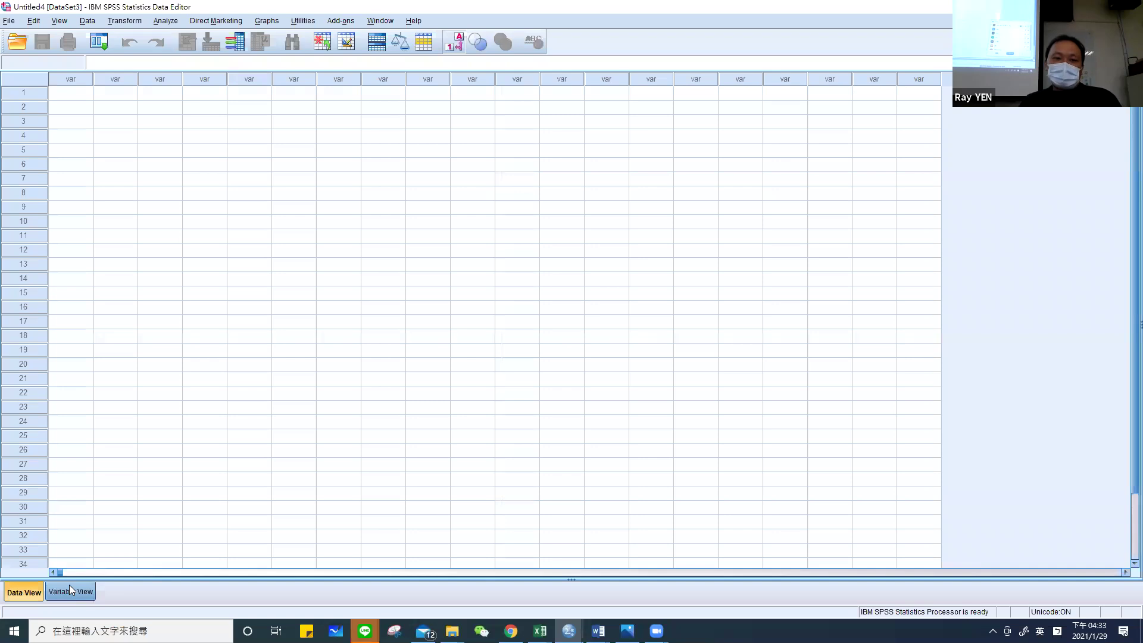
left_click(69, 590)
left_click(25, 591)
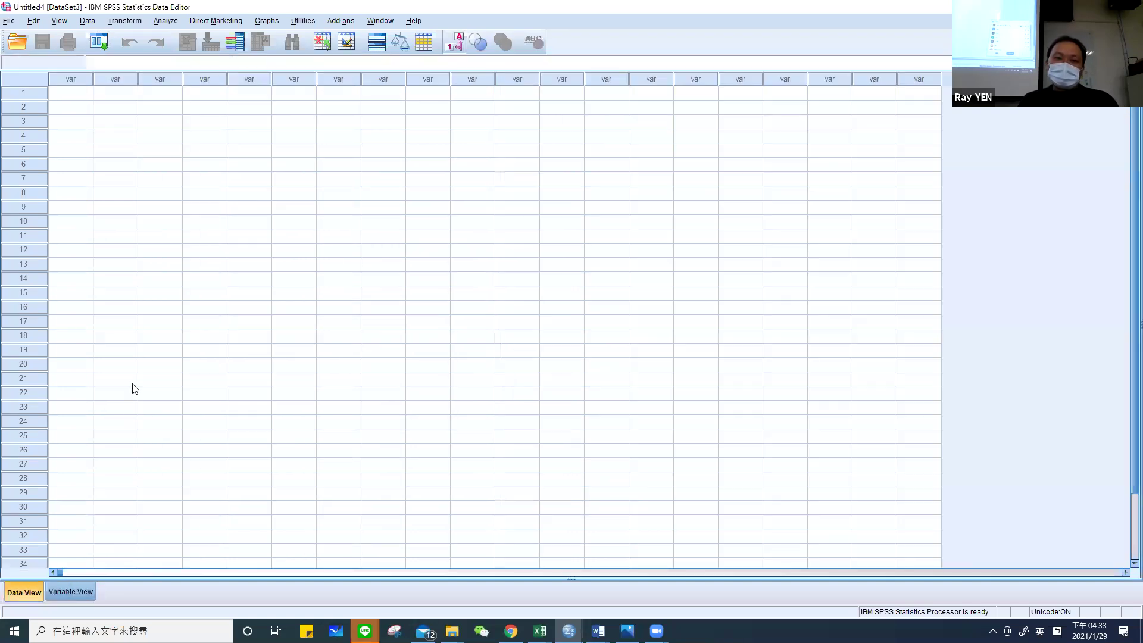
left_click(60, 585)
left_click(33, 592)
left_click(67, 592)
left_click(26, 592)
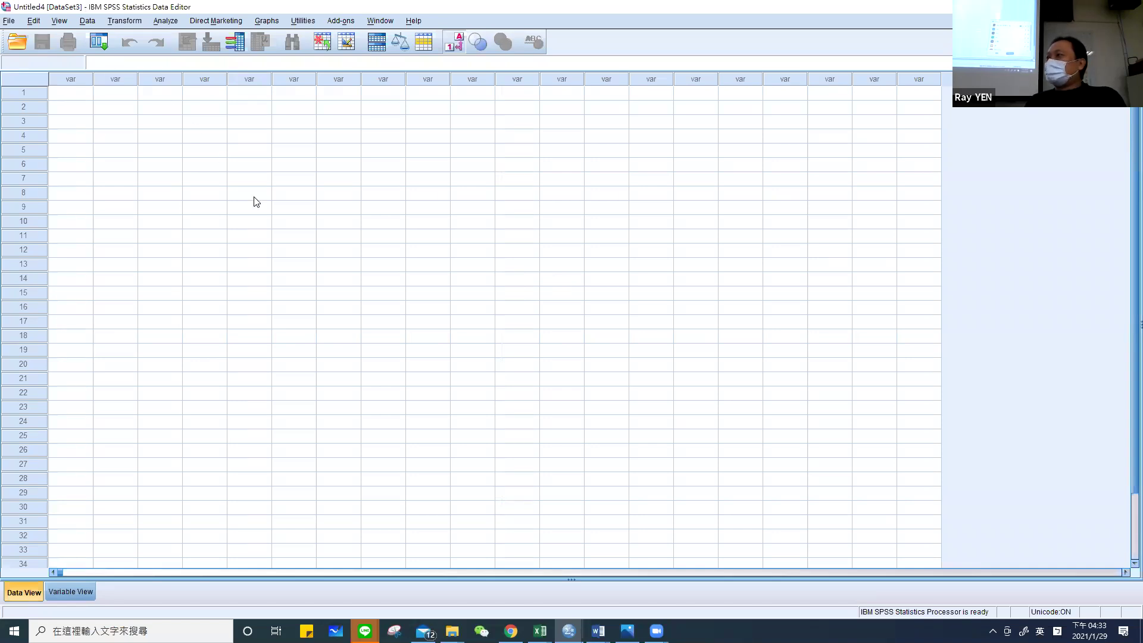
Open the Excel workbook 複本 第二次調查RAW DATA_20210124(全KEY完(剩和平國小6年級)).xlsx from the 第二次調查 folder as a data source.
left_click(16, 48)
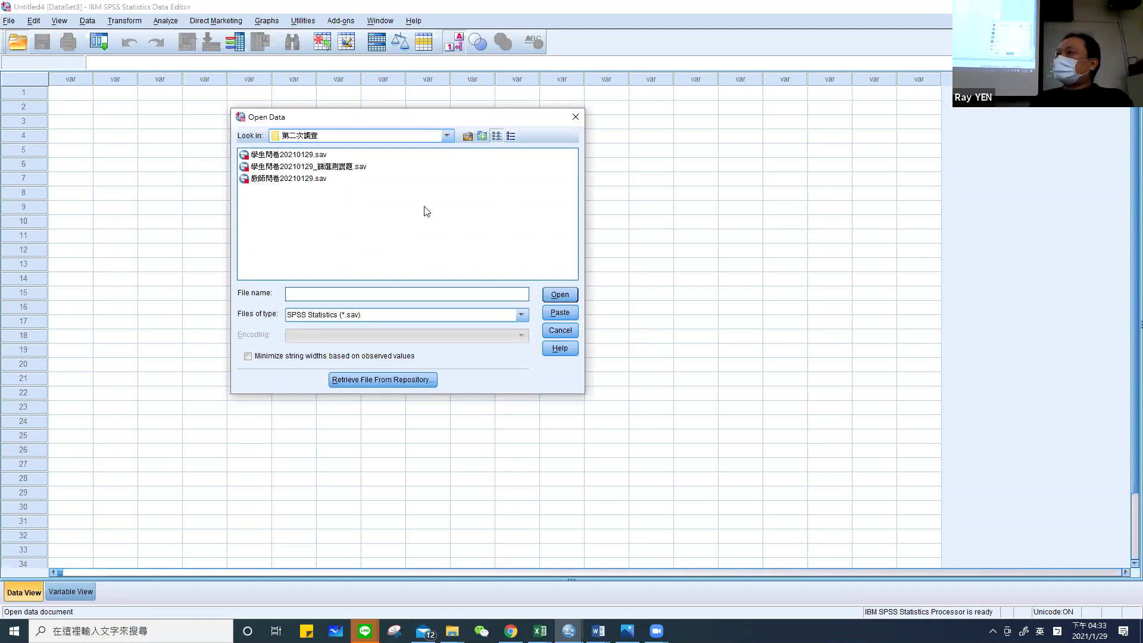
left_click(360, 319)
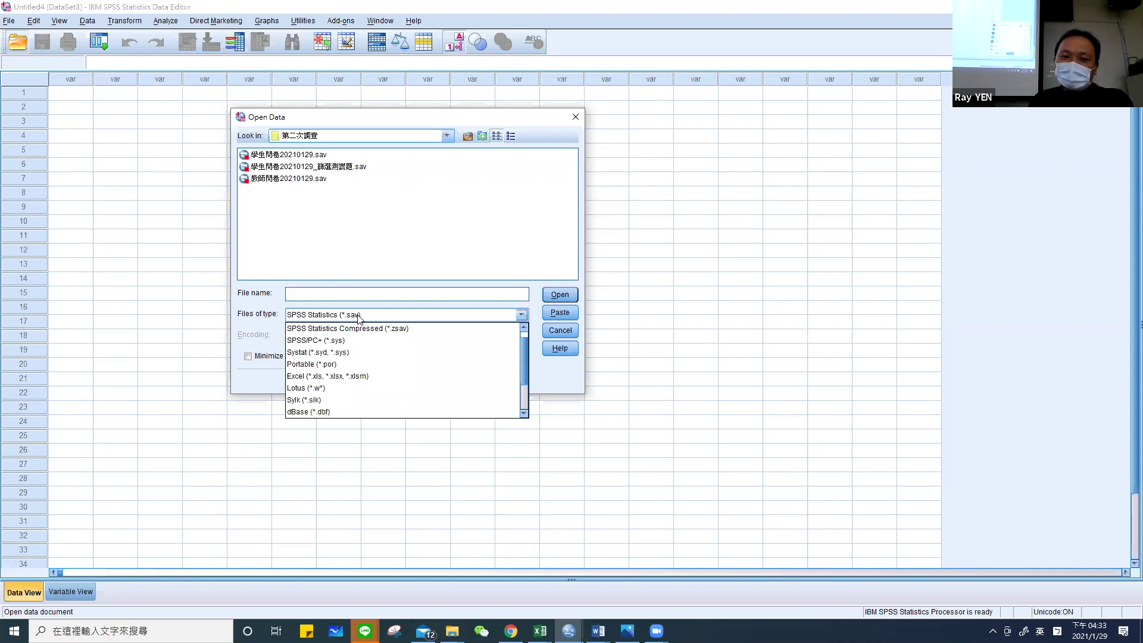
left_click(338, 377)
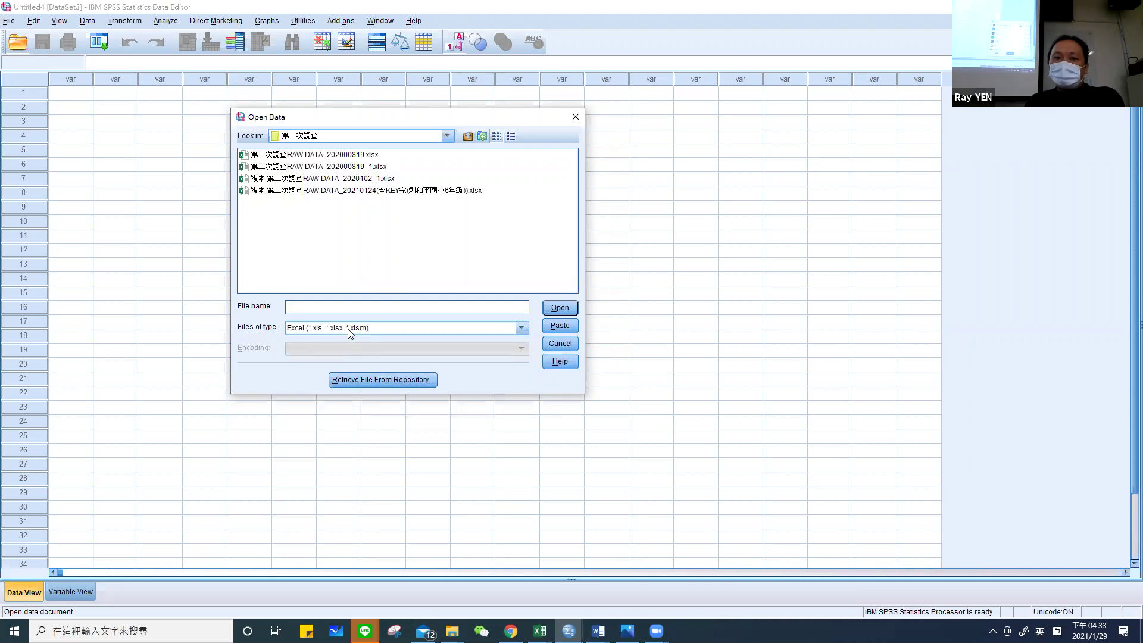
left_click(361, 191)
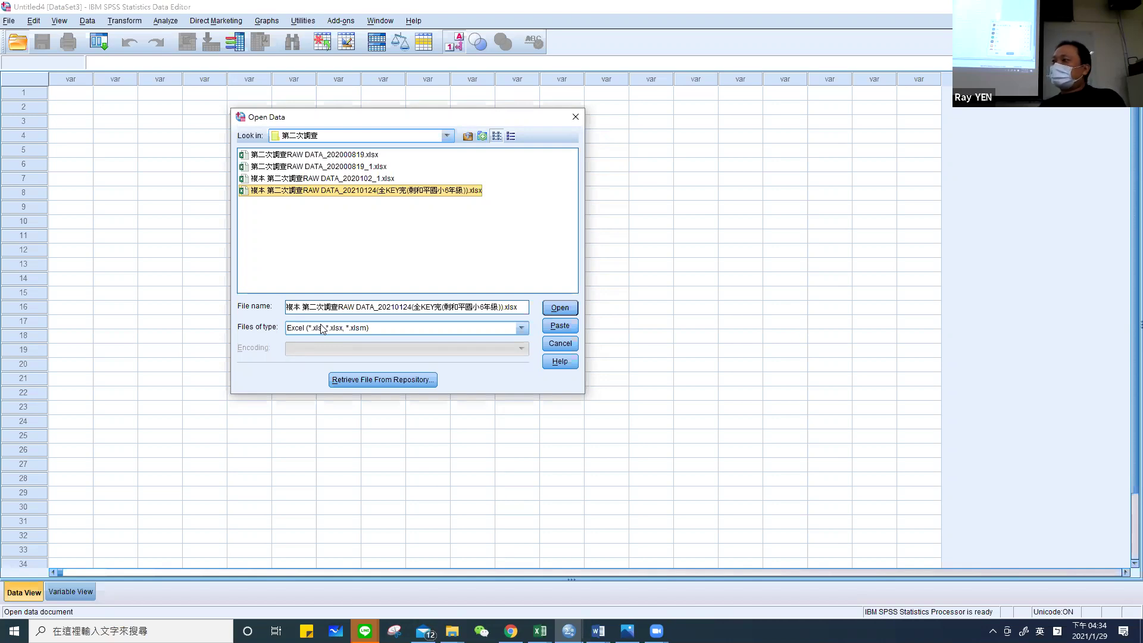
left_click(343, 331)
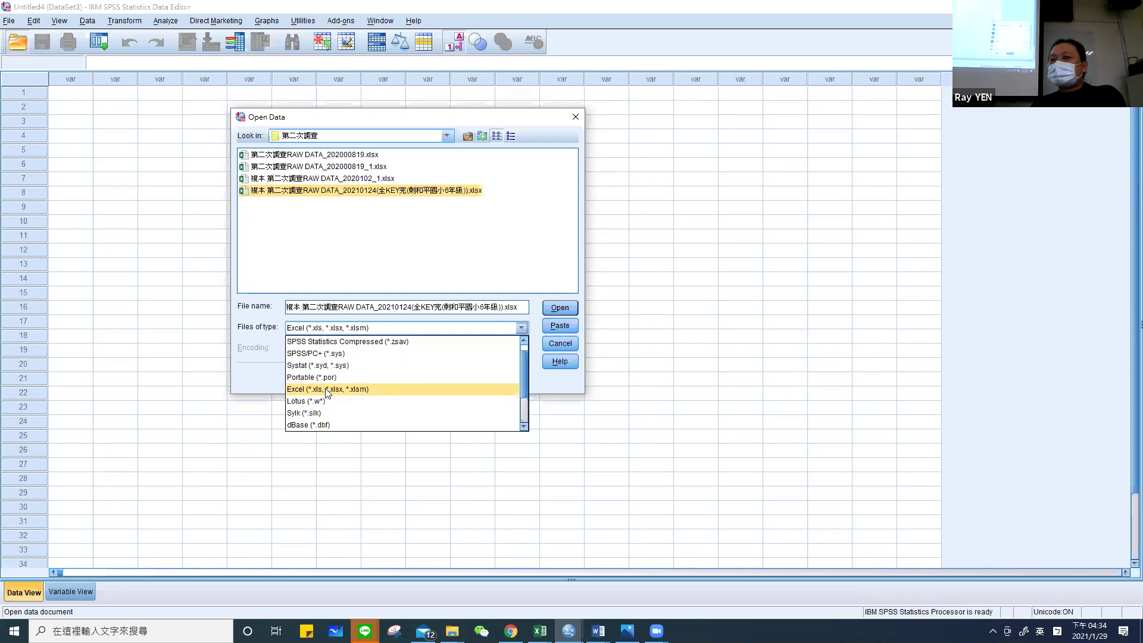
left_click(431, 191)
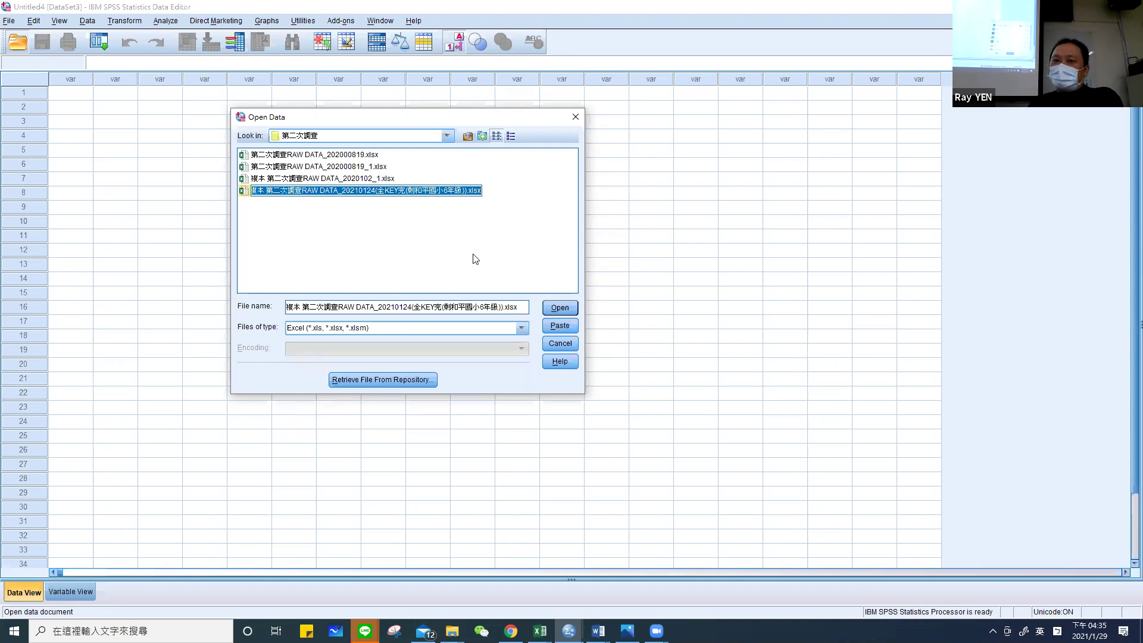
left_click(572, 309)
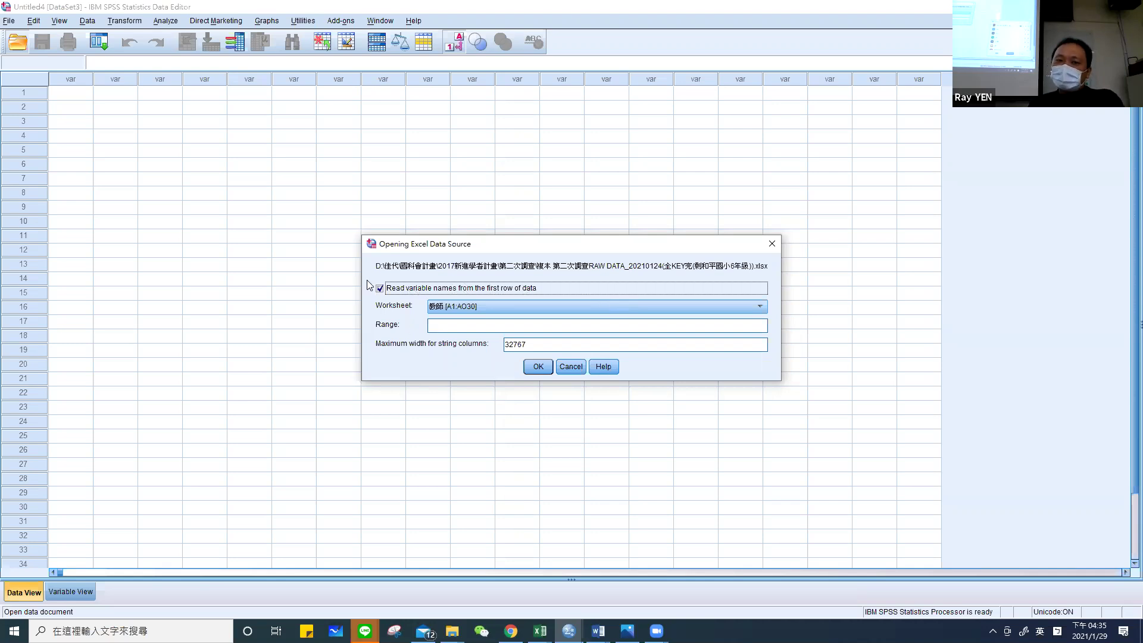
Import the 學生 [A1:BG714] worksheet, reading variable names from the first row of data.
left_click(493, 306)
left_click(491, 305)
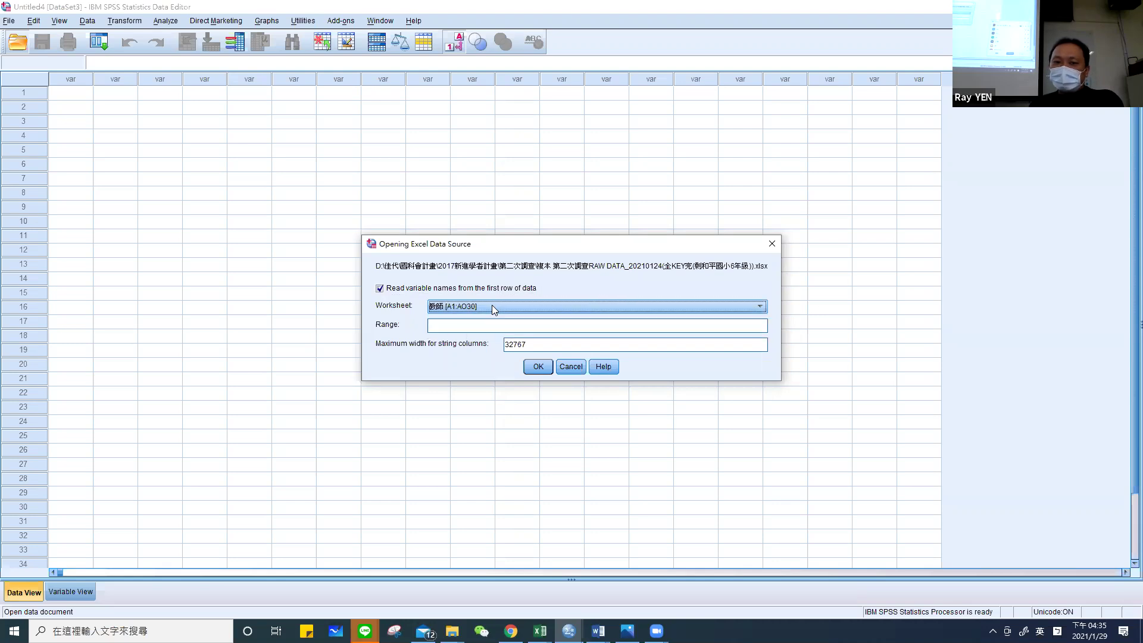
left_click(491, 305)
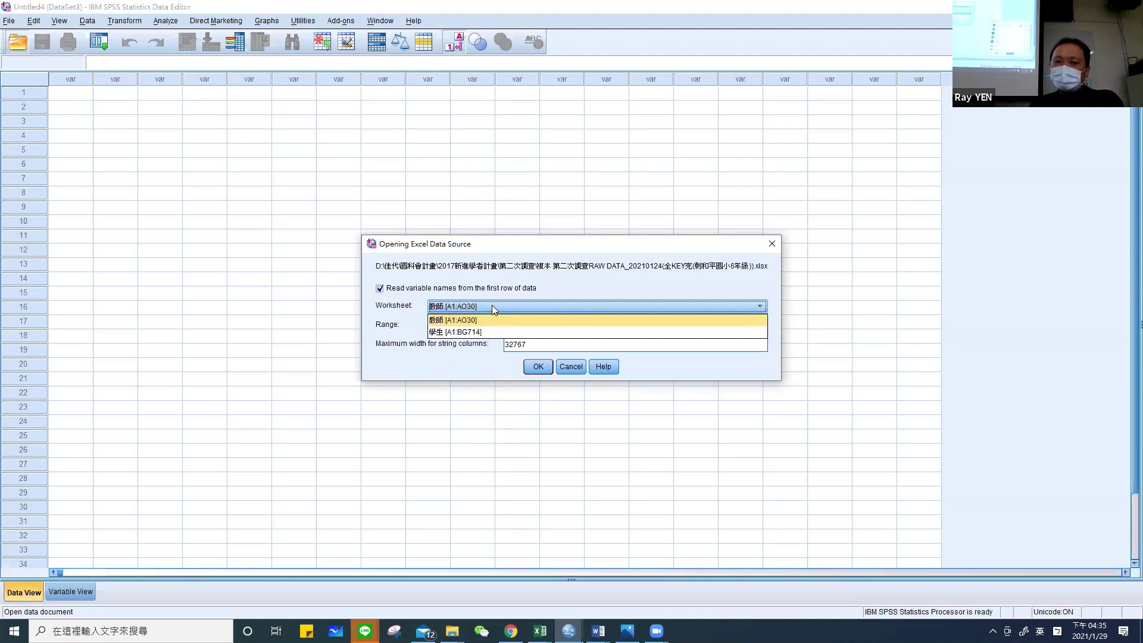
left_click(451, 332)
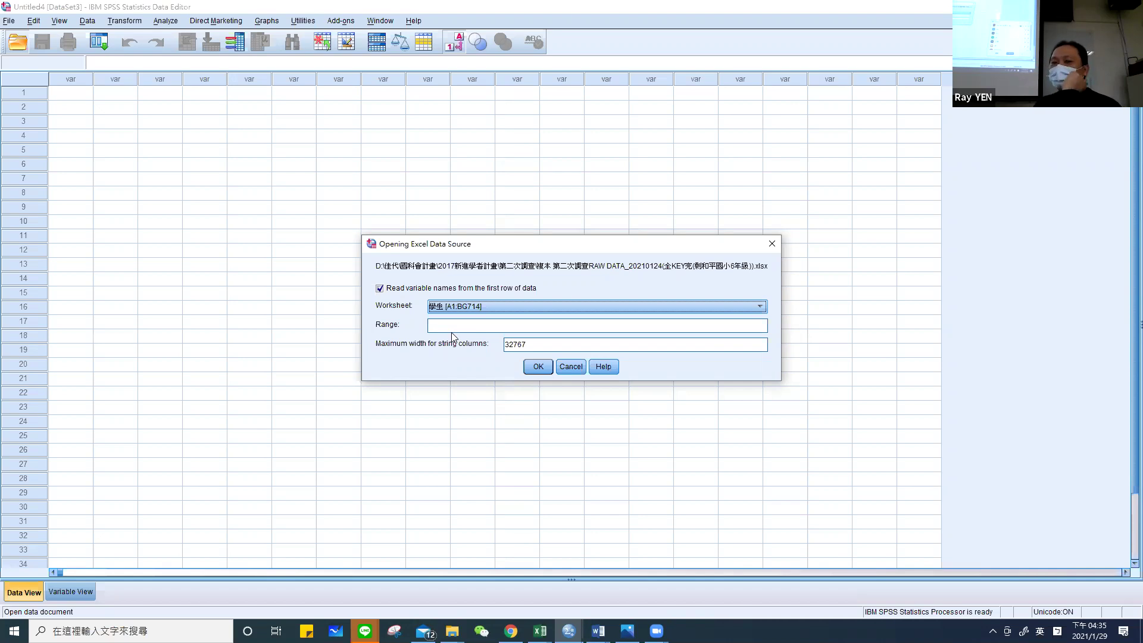
left_click(541, 367)
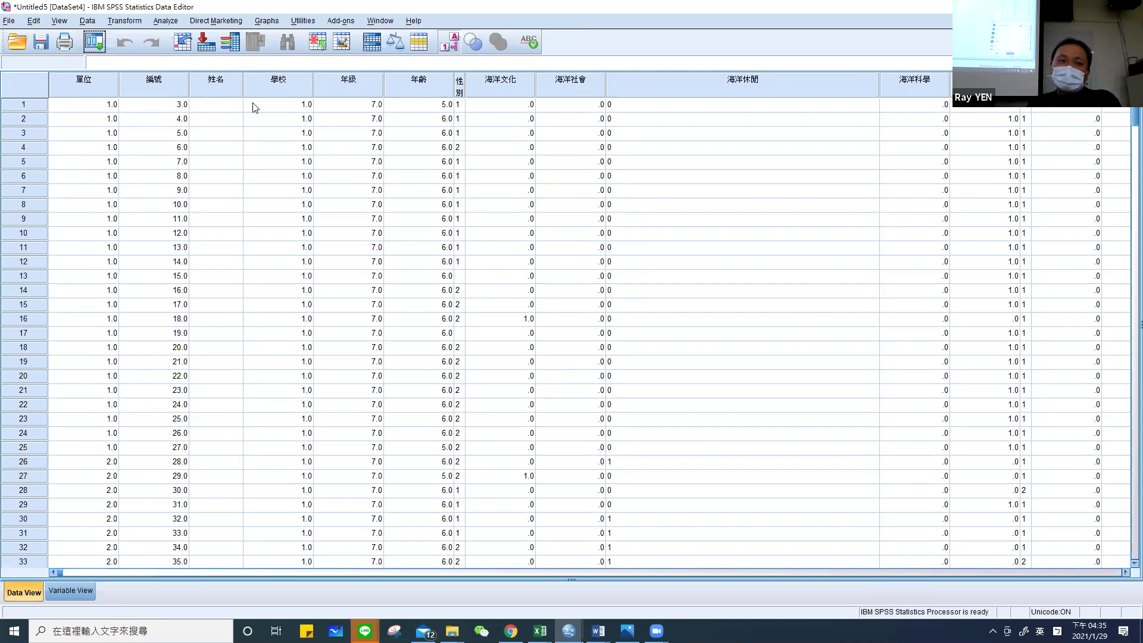
Save the imported student data in the 第二次調查 folder as an SPSS Statistics file named RAW_STUDENT_20210129.
left_click(9, 21)
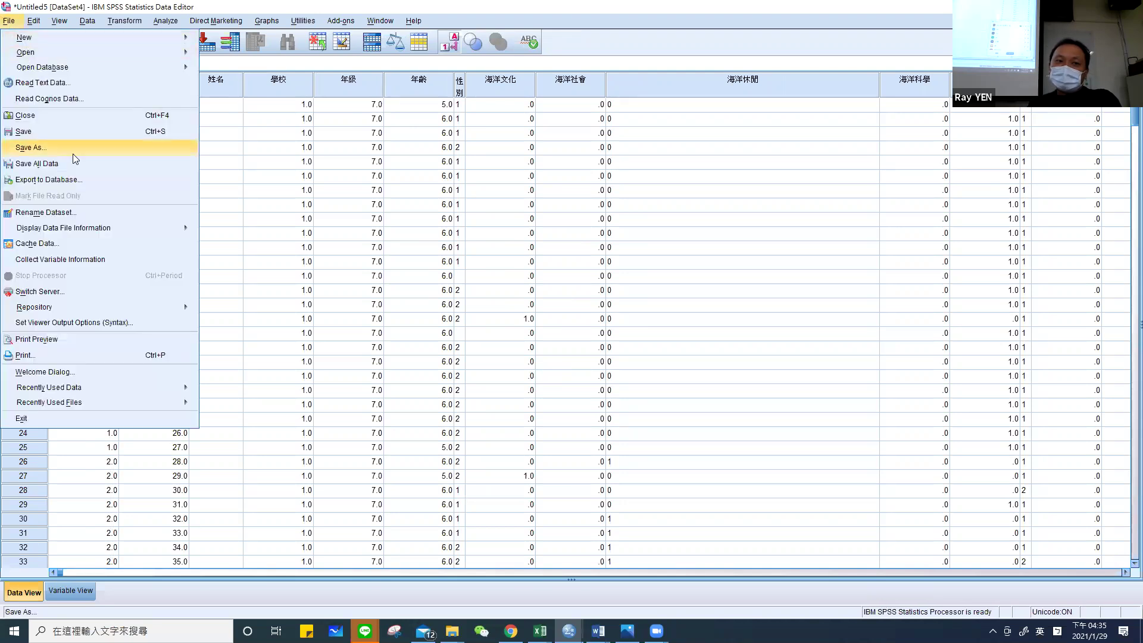
left_click(50, 148)
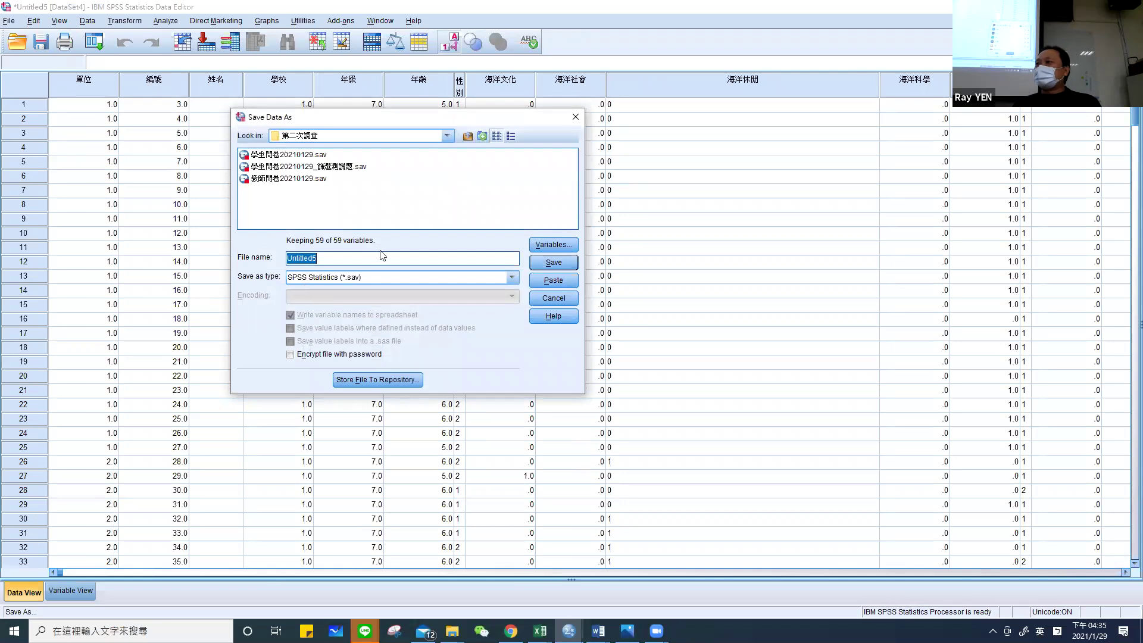
key("shift")
type("u")
key("shift")
type("R")
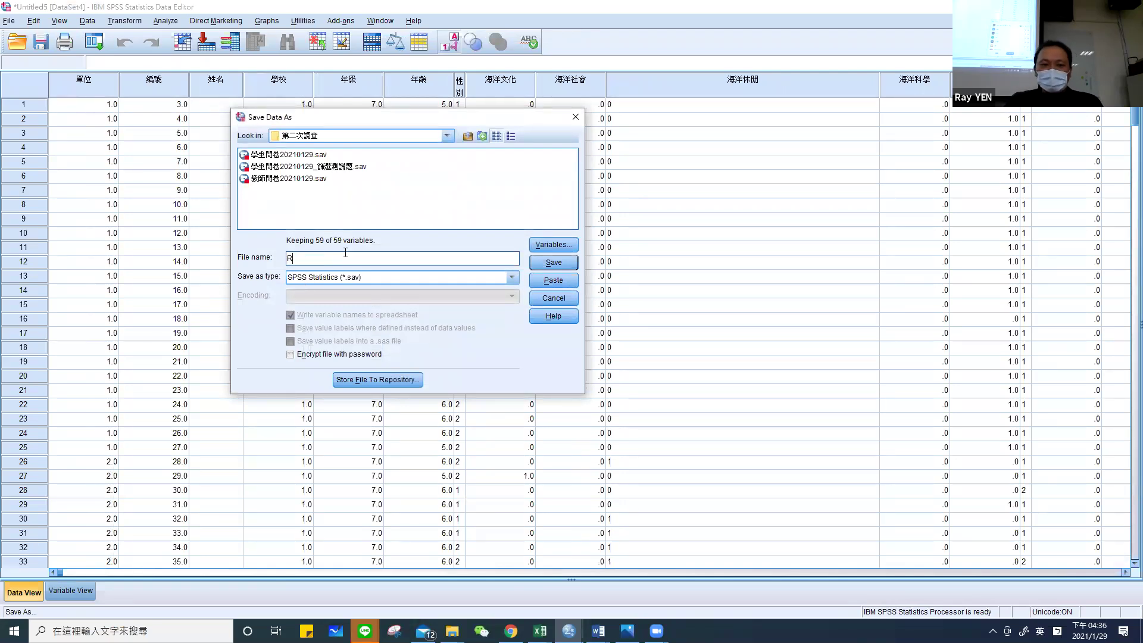
type("AW")
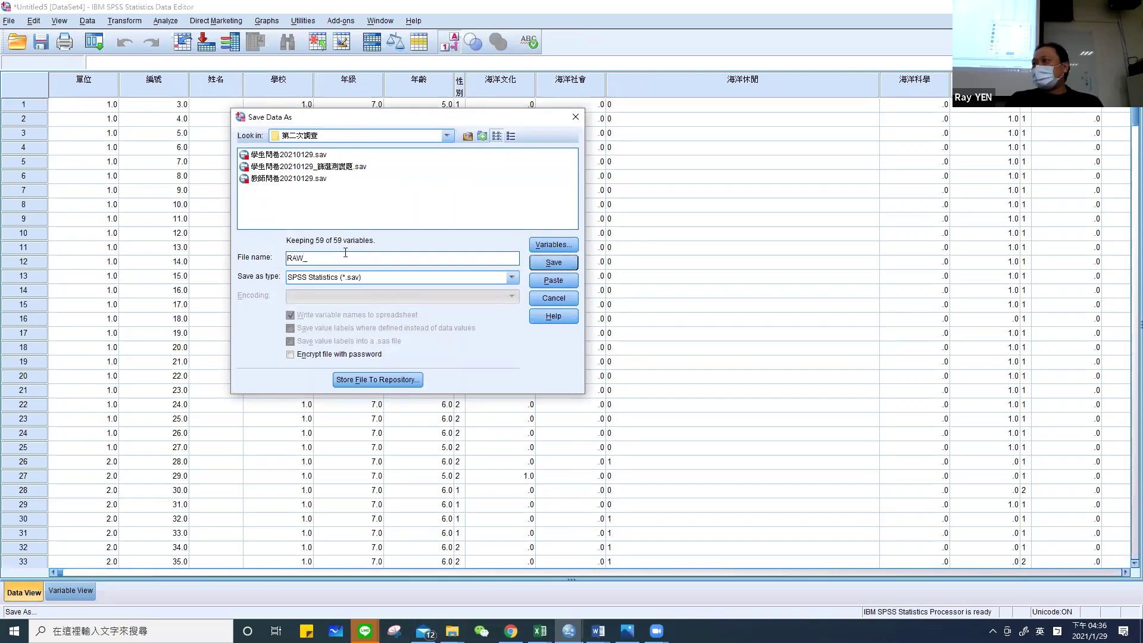
type("_20210129")
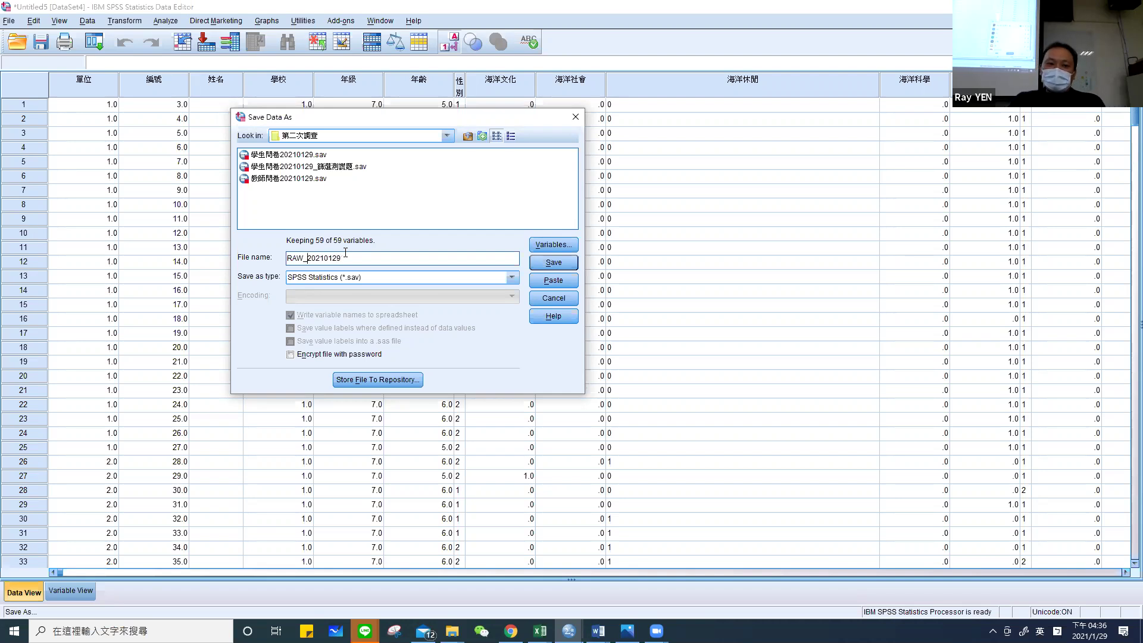
type("STUD")
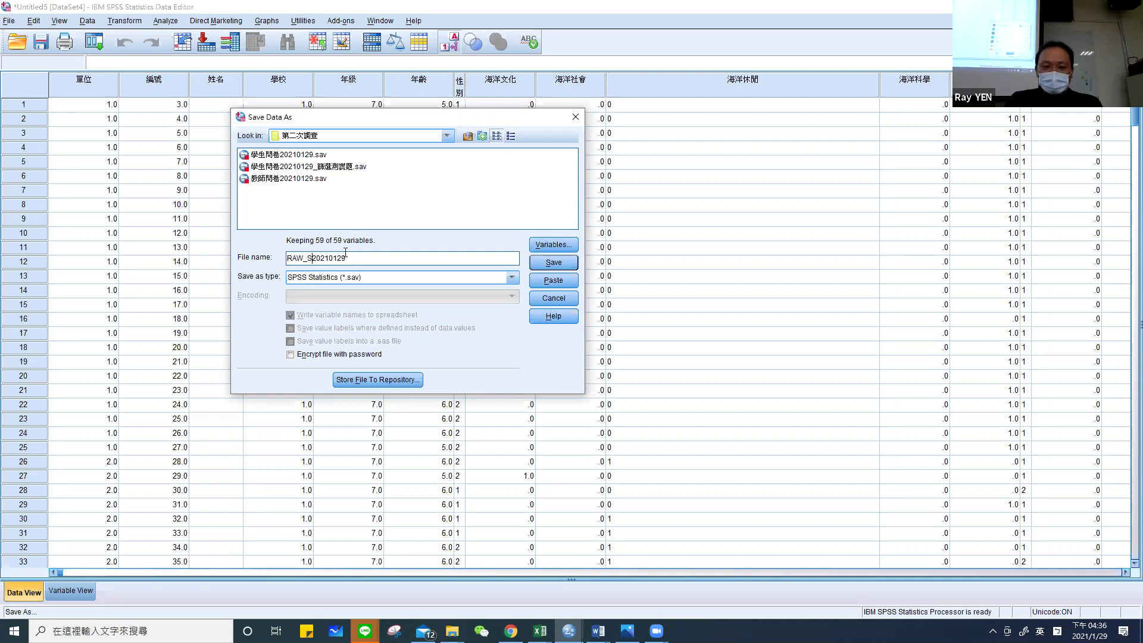
type("ENT")
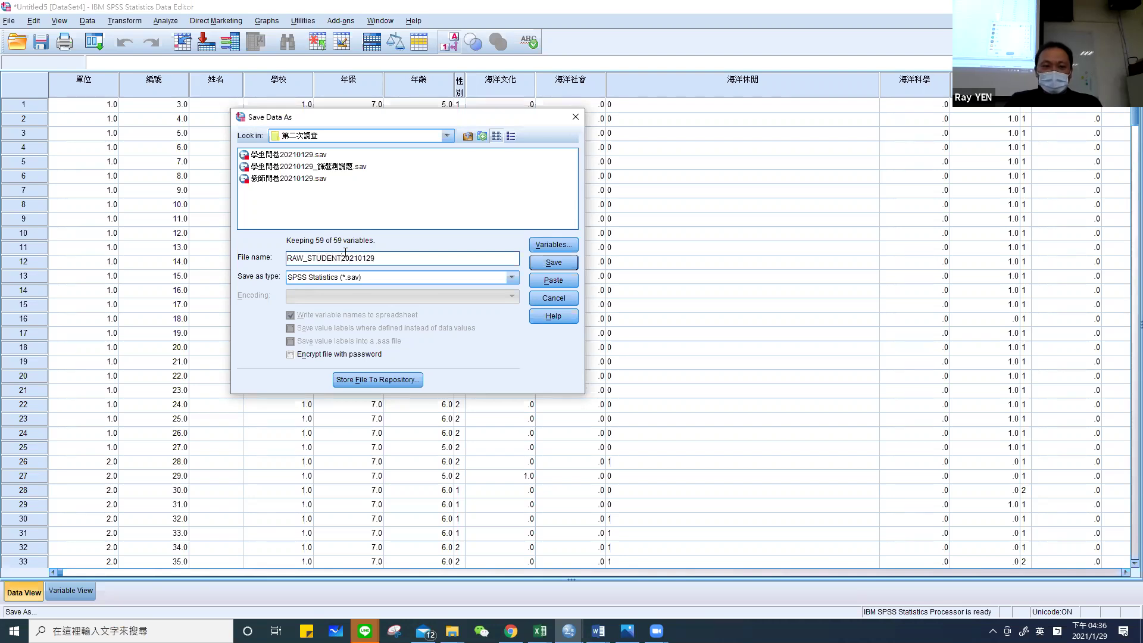
type("_")
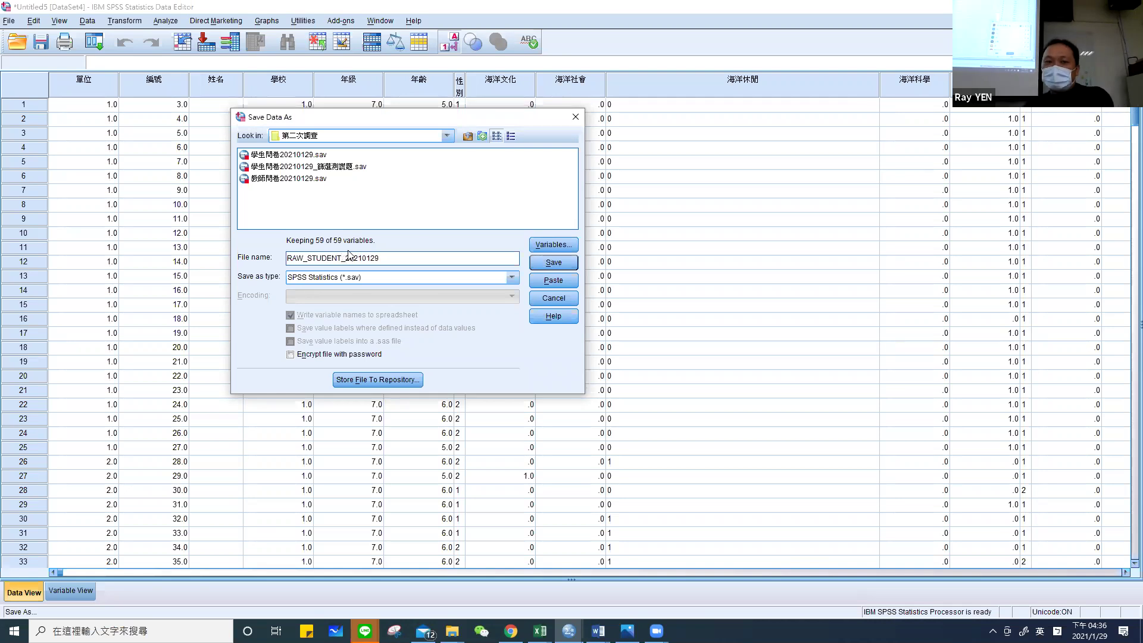
left_click(561, 263)
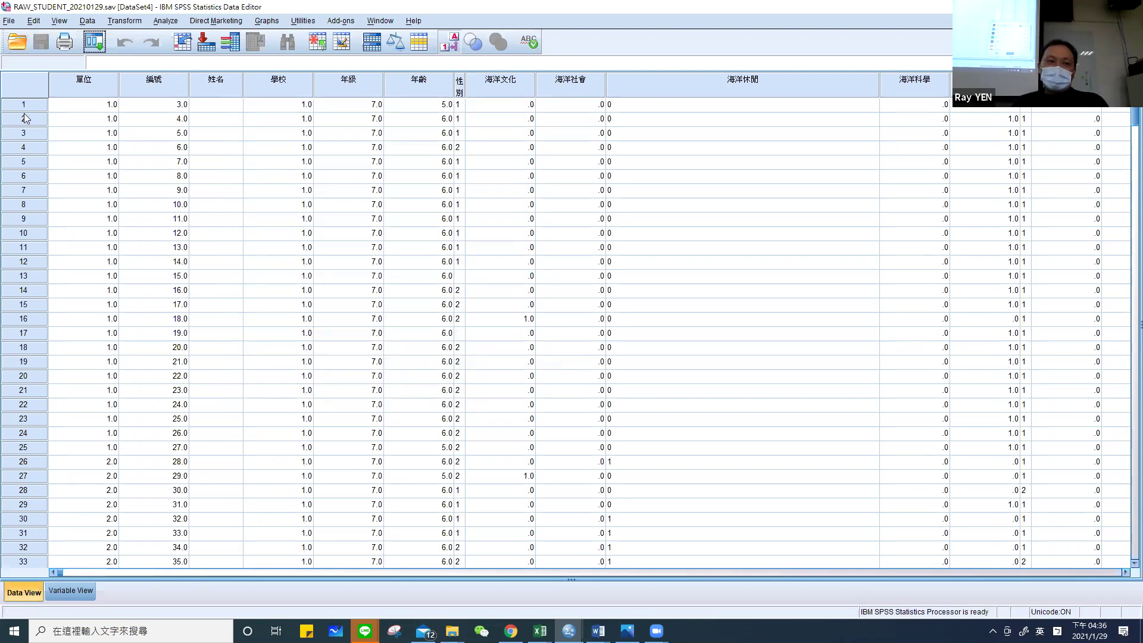
Import the 教師 [A1:AO30] worksheet from the same 20210124 Excel workbook, reading variable names from the first row.
left_click(15, 47)
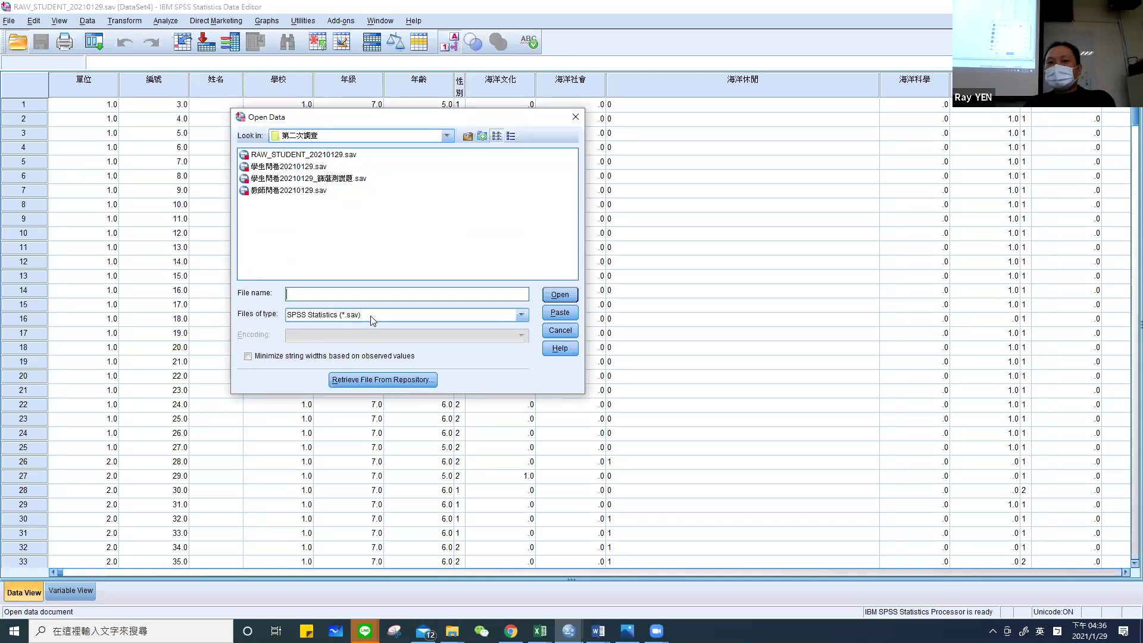
left_click(370, 315)
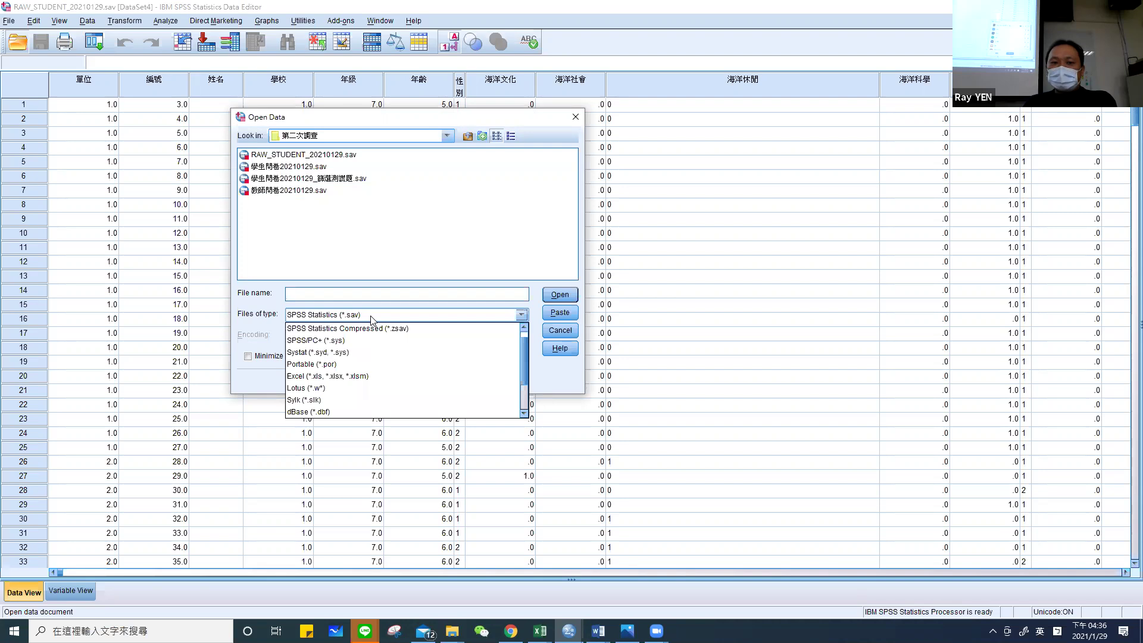
left_click(344, 377)
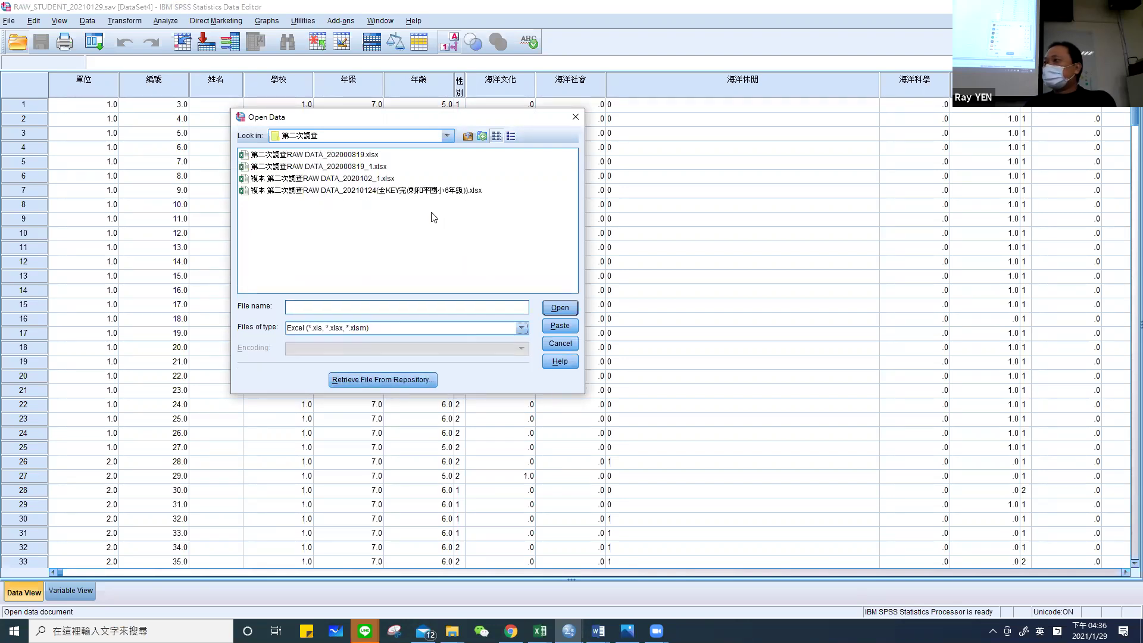
left_click(376, 193)
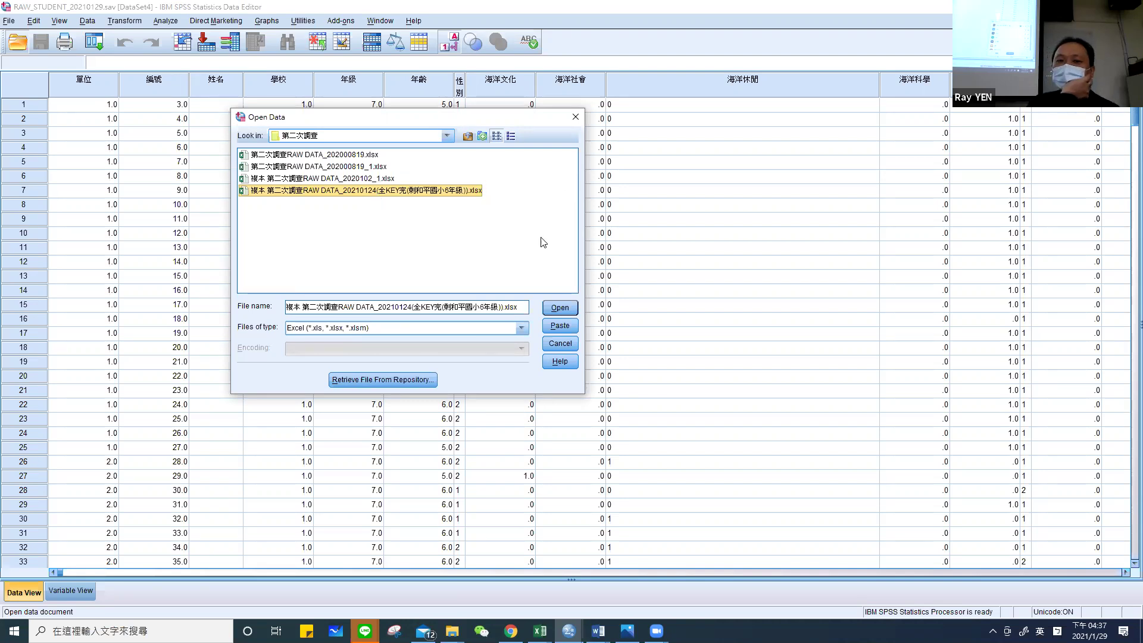
left_click(561, 308)
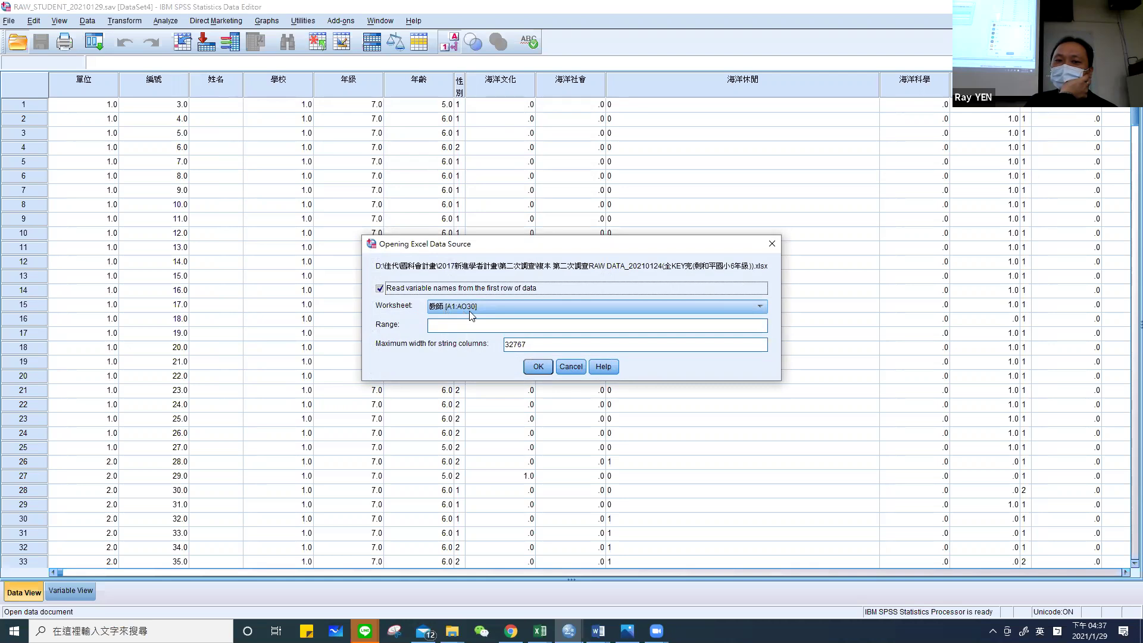
left_click(538, 367)
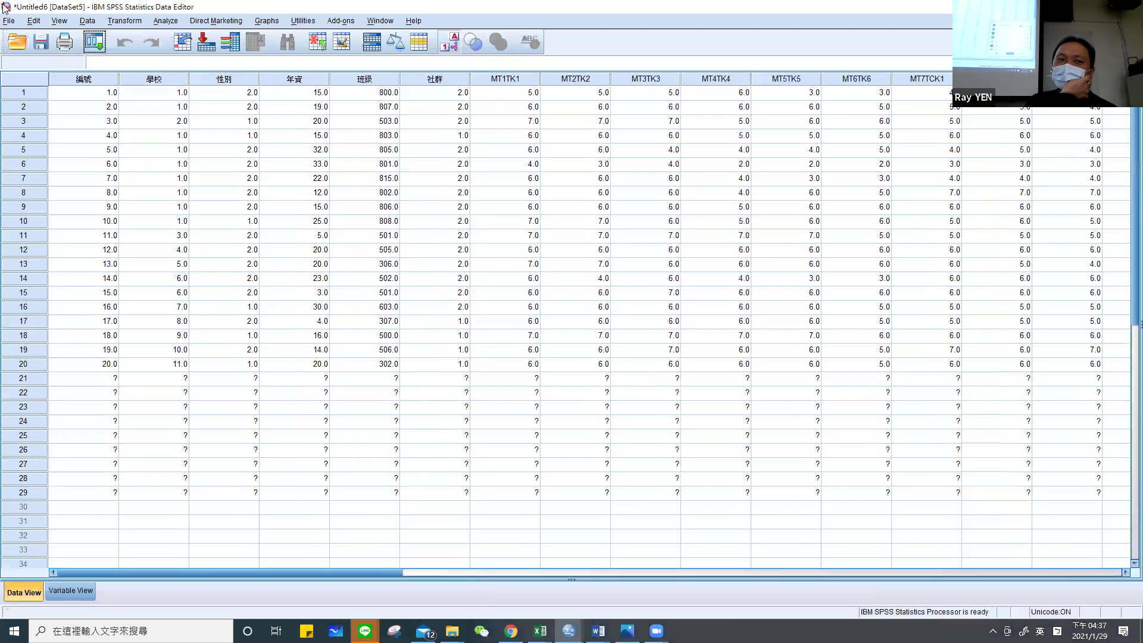
Save the imported teacher data as RAW_TEACHER_20210129.sav, basing the name on the student data file.
left_click(9, 20)
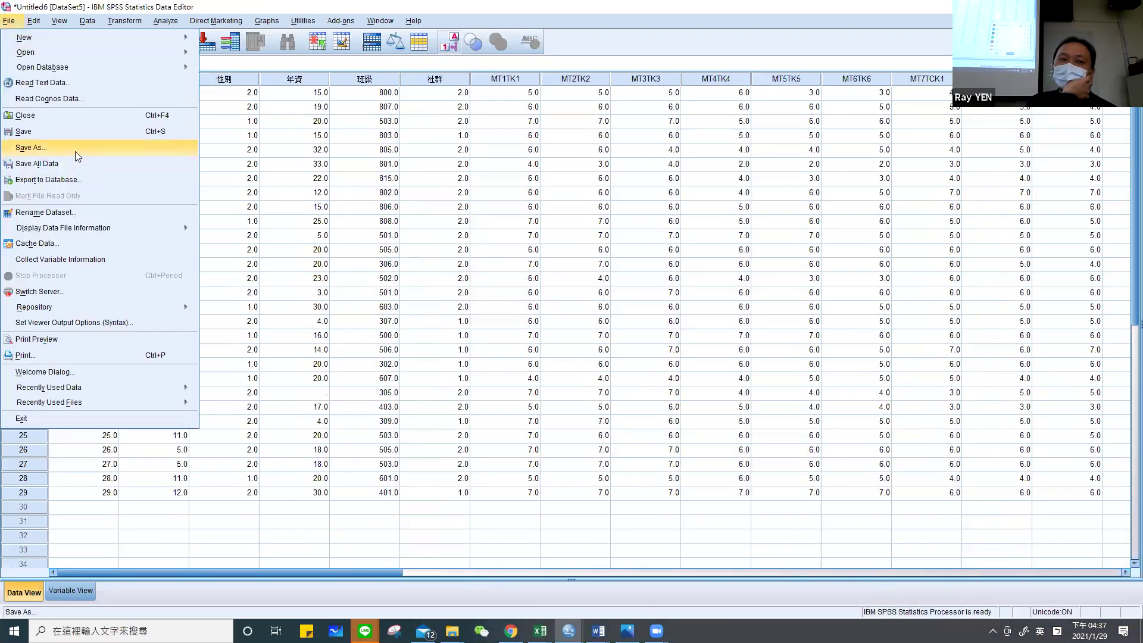
left_click(77, 154)
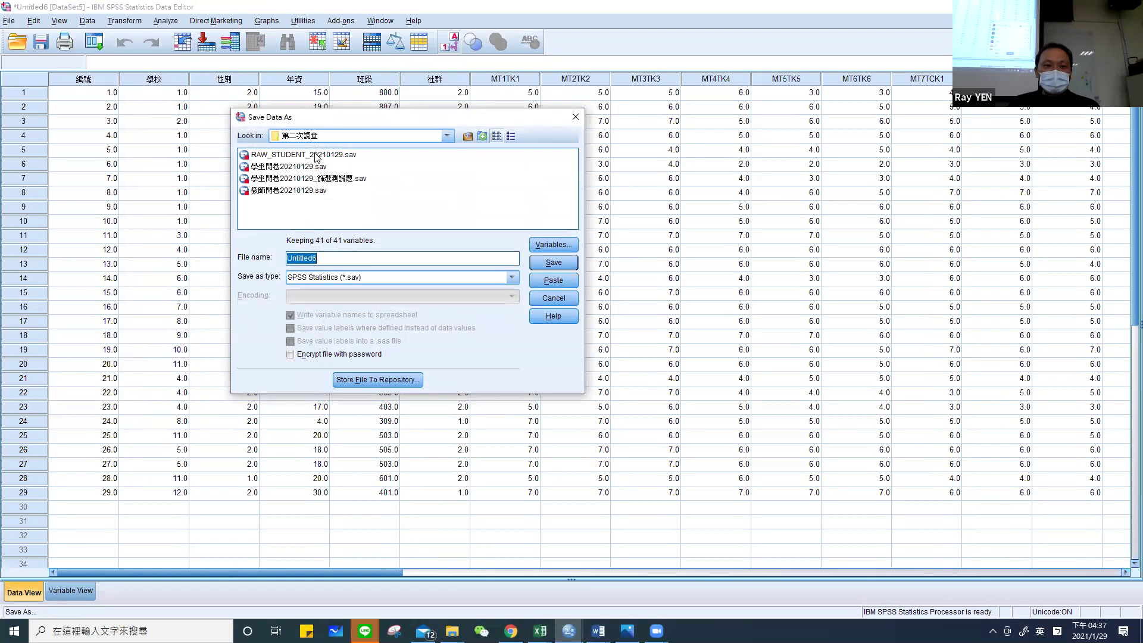
left_click(315, 155)
left_click(327, 257)
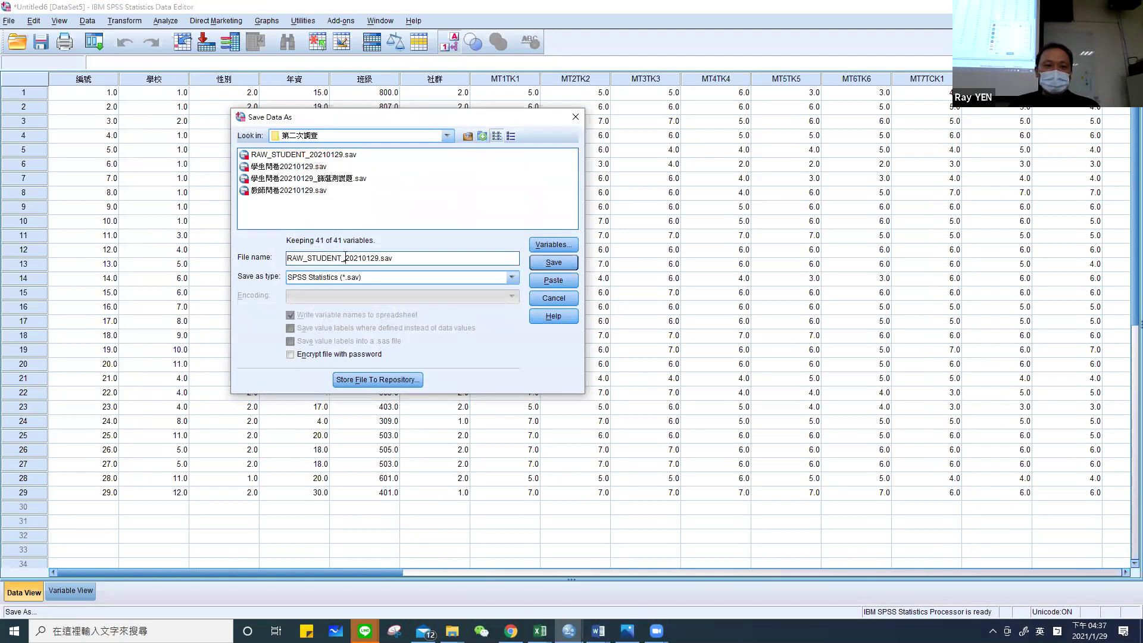
left_click_drag(344, 258, 308, 258)
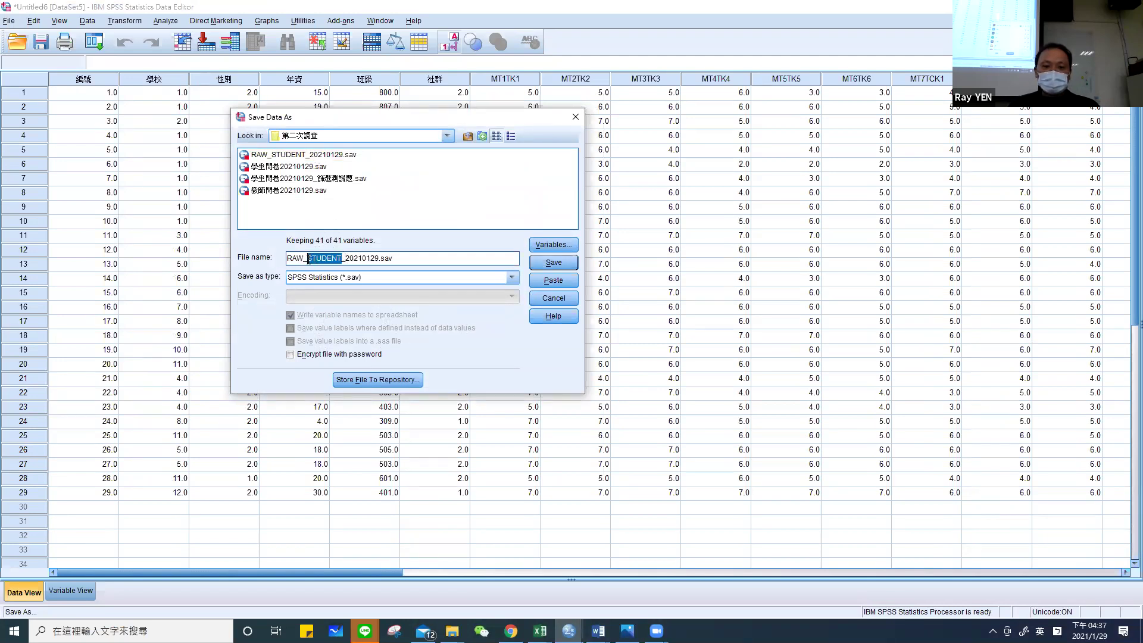
type("TEACH")
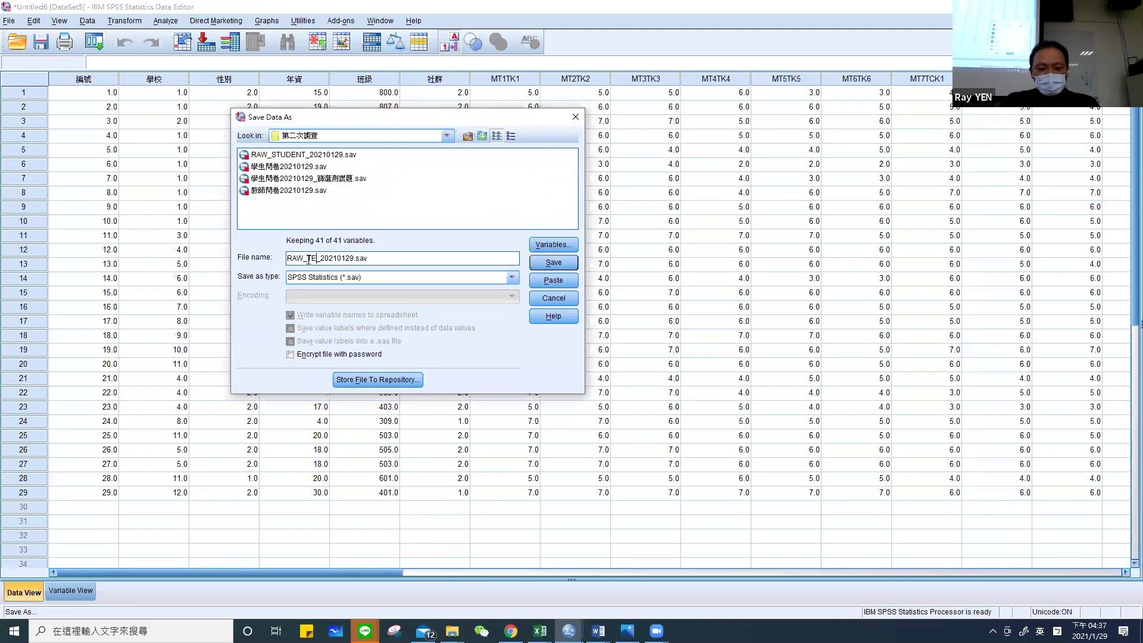
type("ER")
key("Return")
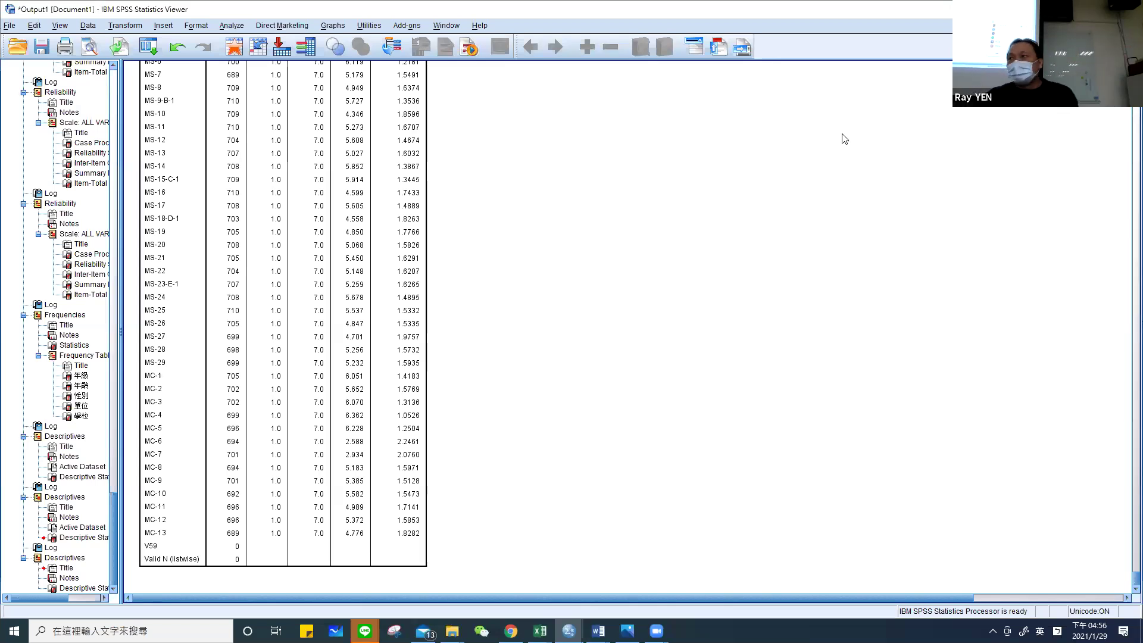
Examine the descriptive statistics table in the output, from the background variables through the MS and MC items.
left_click(427, 466)
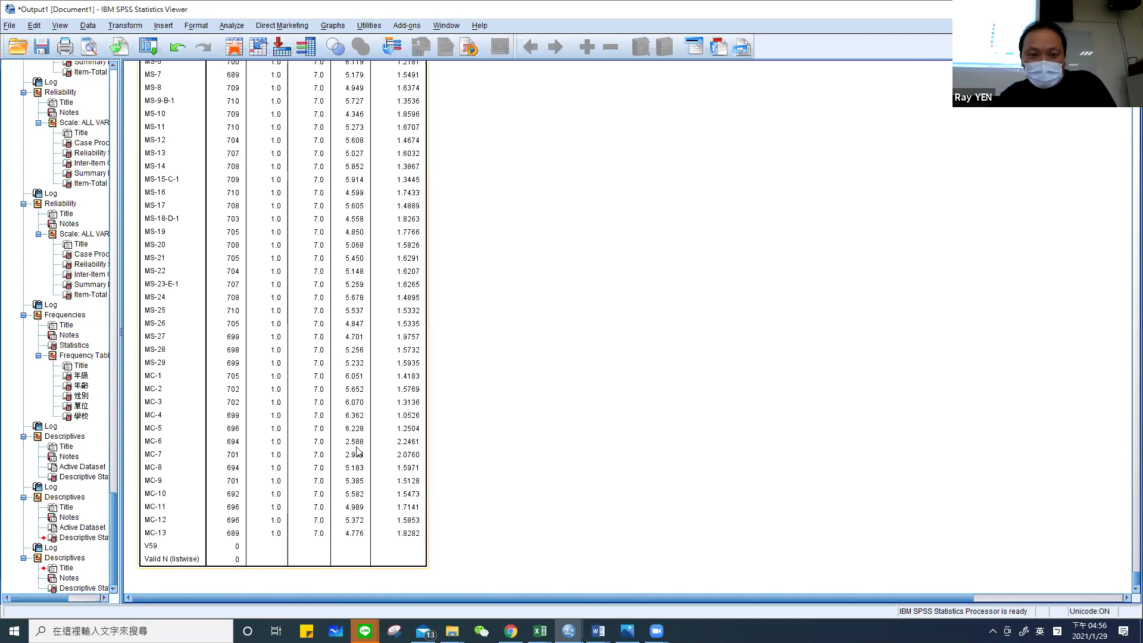
scroll(381, 357, "up", 3)
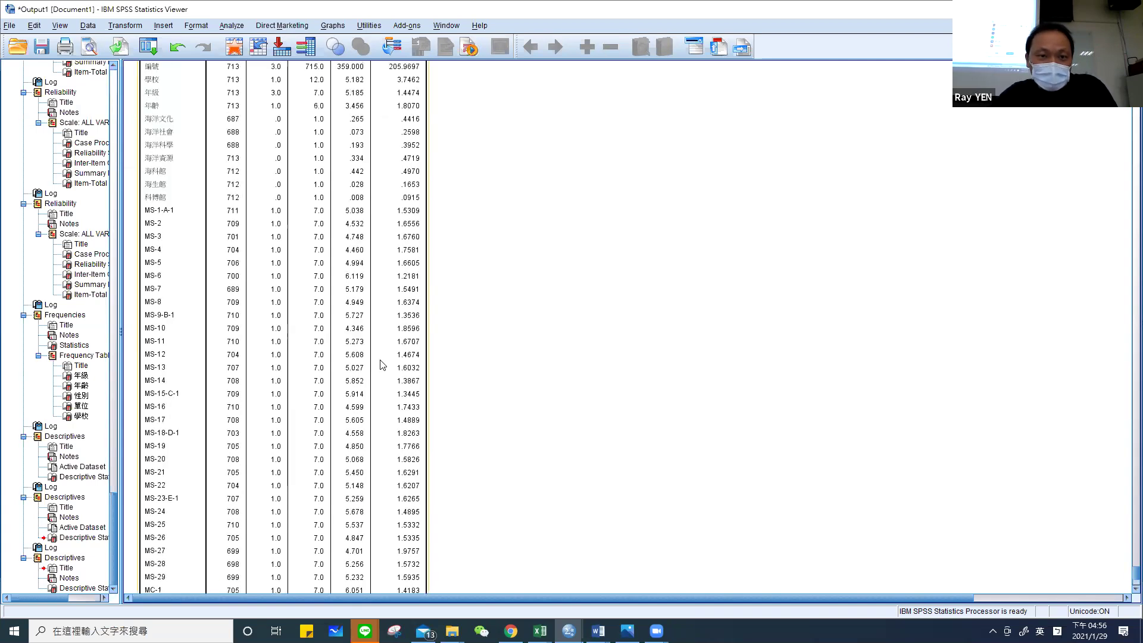
scroll(382, 364, "down", 3)
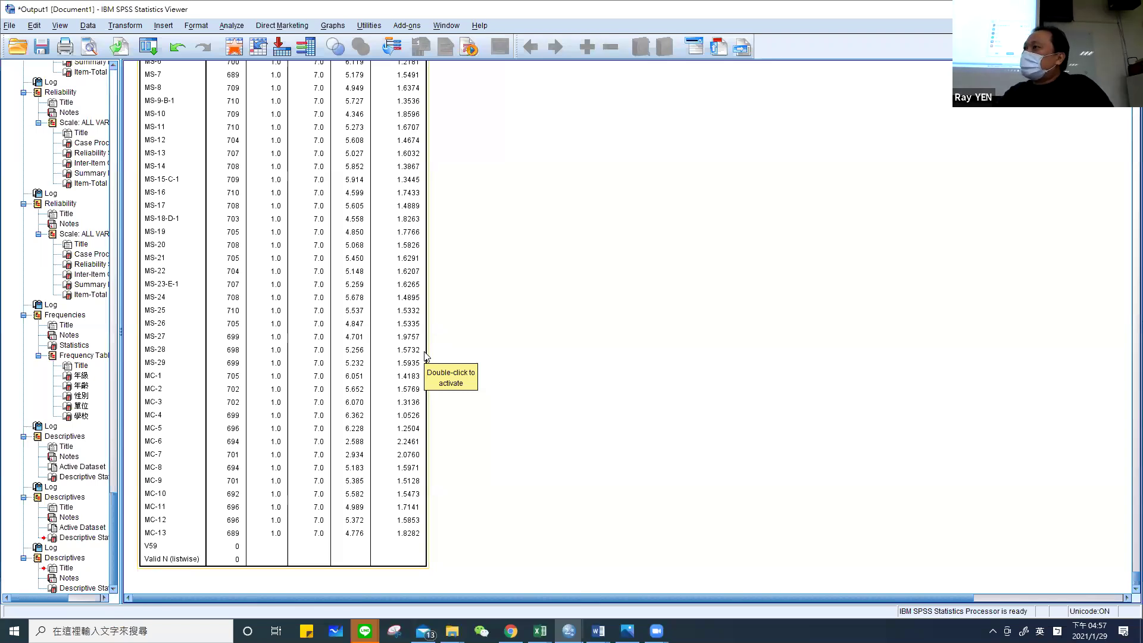
Set up a Recode into Same Variables operation with the MC-6 and MC-7 items as its numeric variables.
left_click(133, 29)
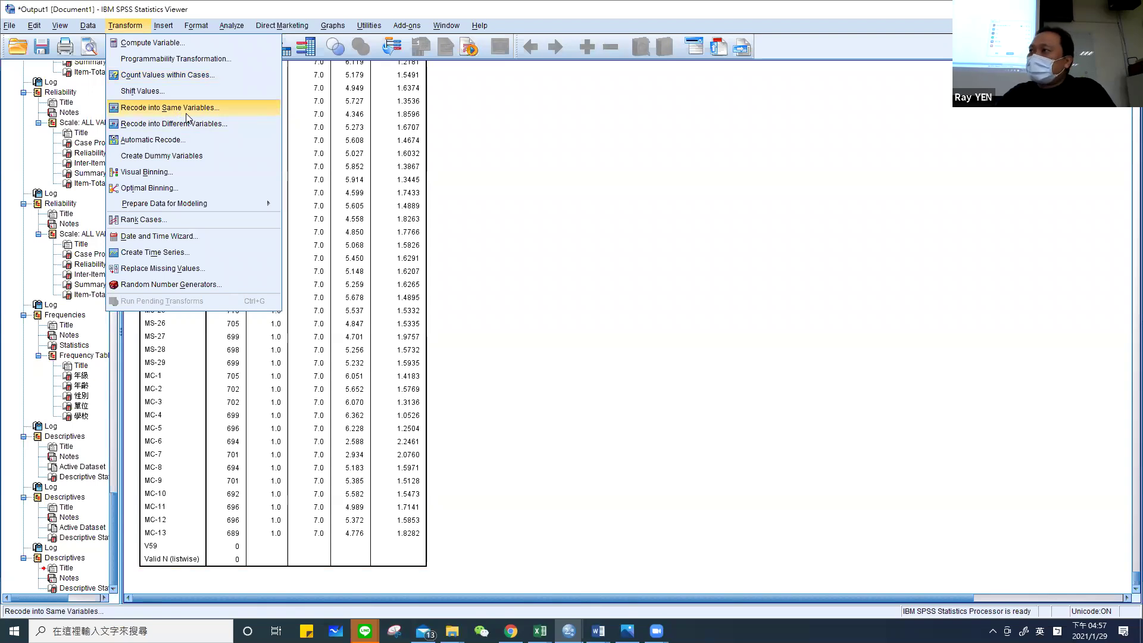
left_click(187, 112)
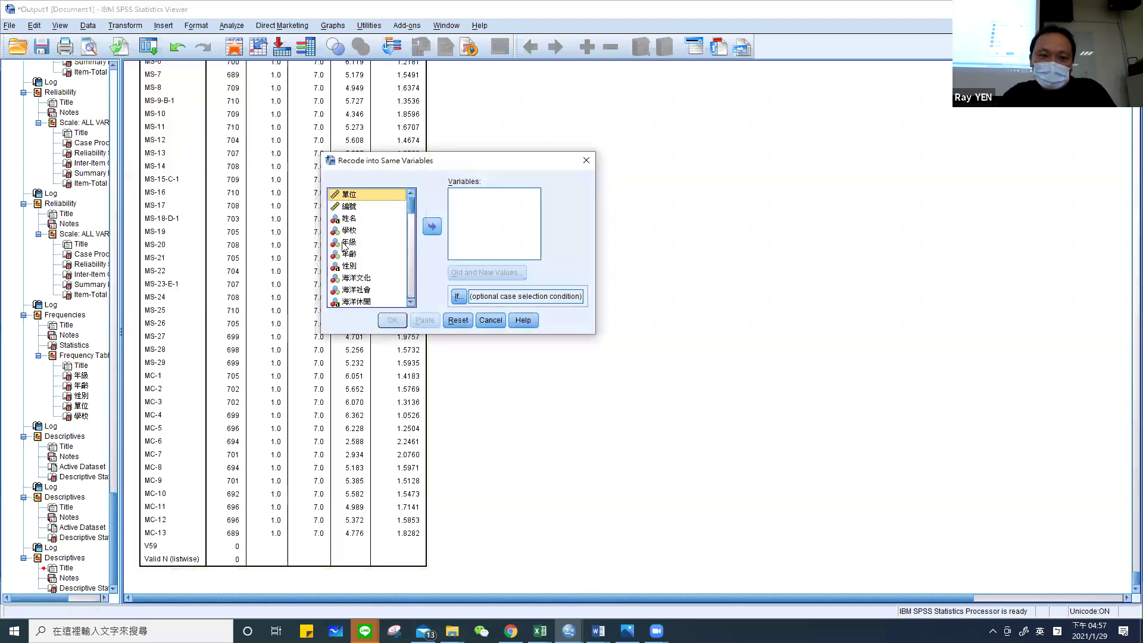
scroll(363, 256, "down", 10)
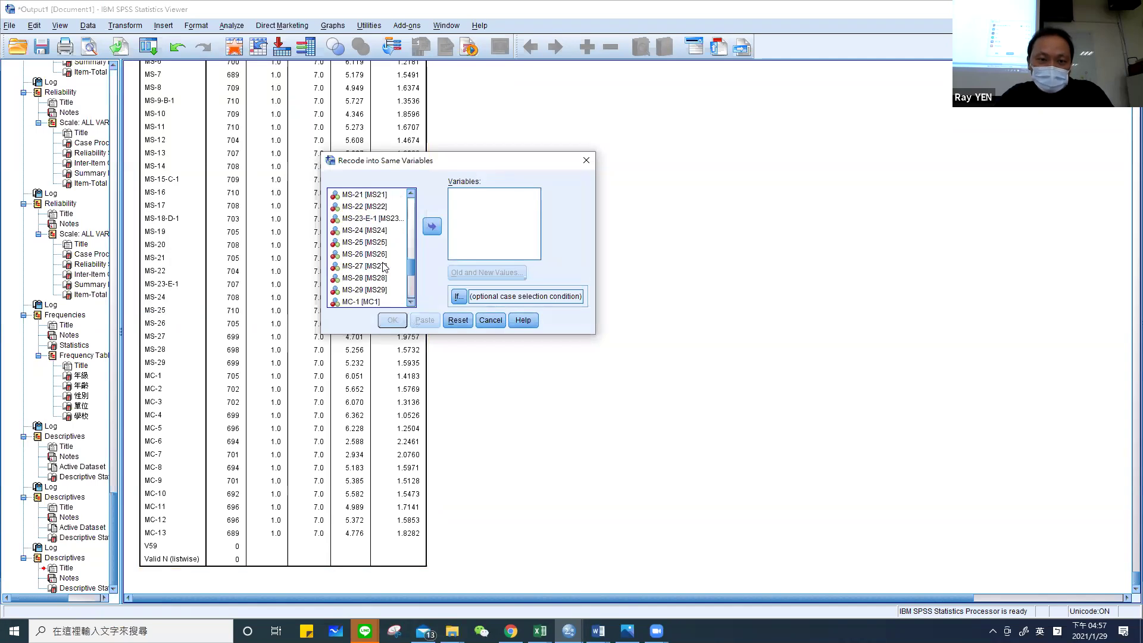
scroll(384, 267, "down", 3)
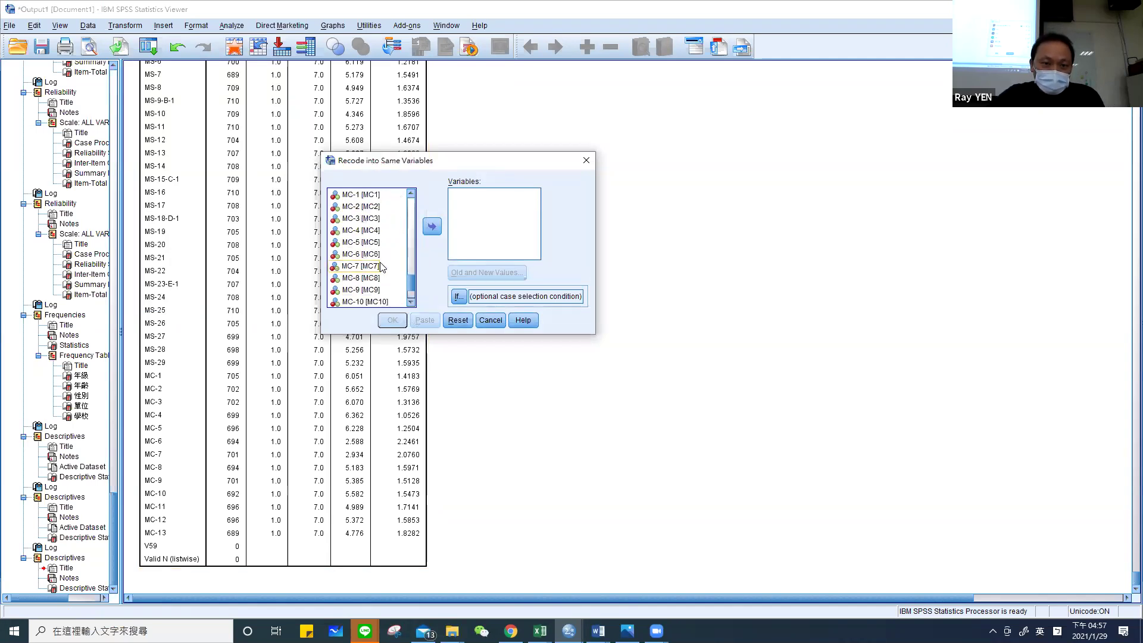
left_click(373, 255)
left_click(374, 267, "shift")
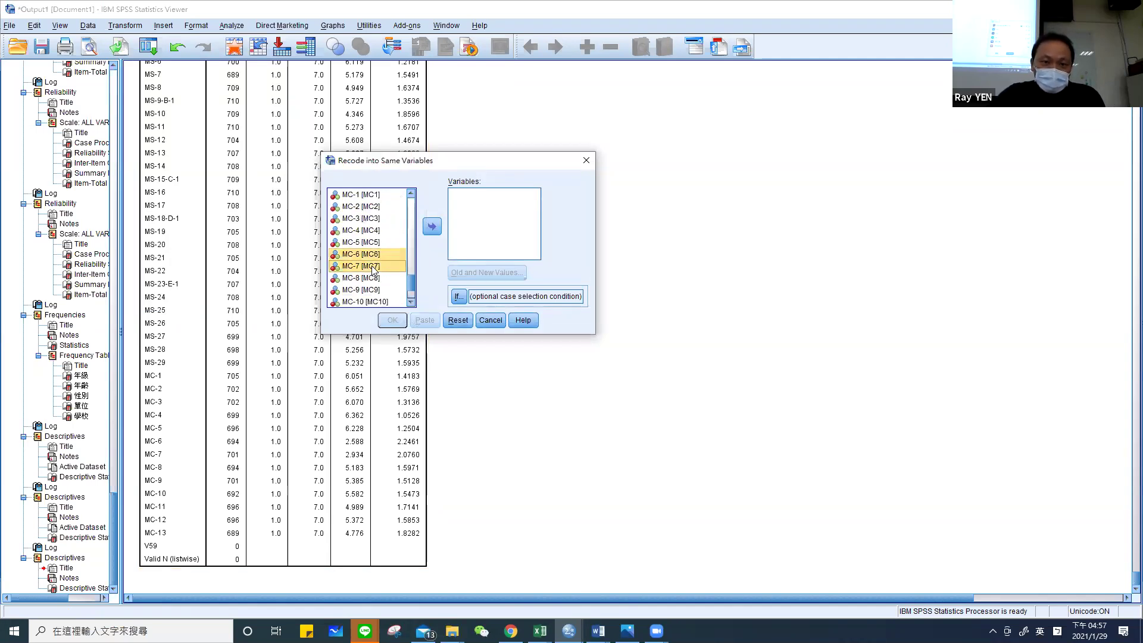
left_click(432, 227)
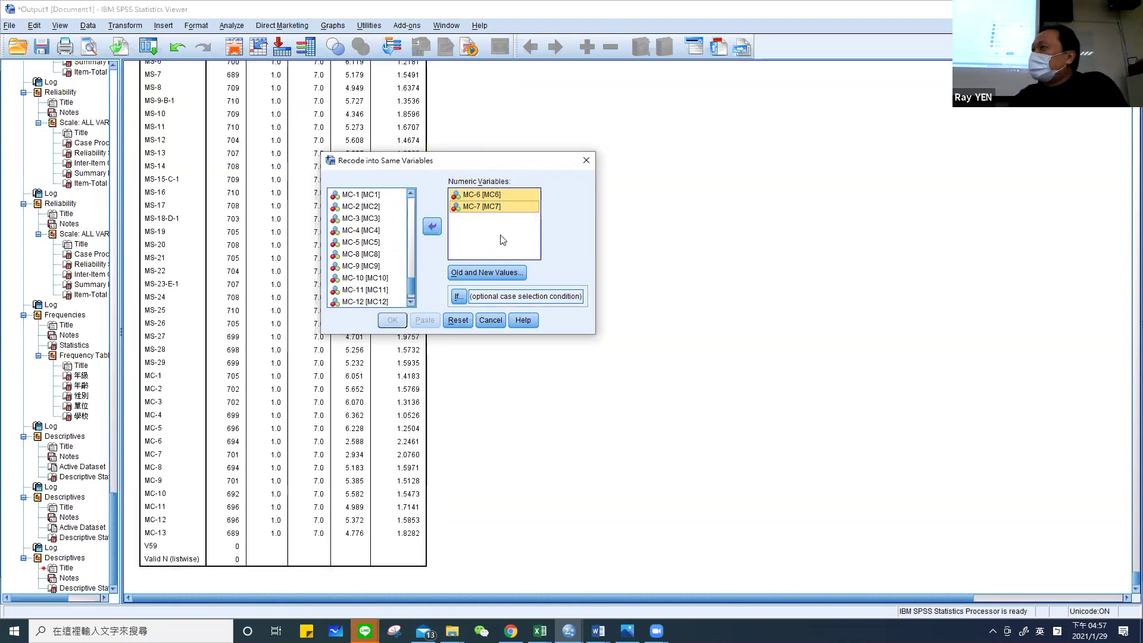
Define the first reverse-scoring rules for MC-6 and MC-7: 1 to 7, 2 to 6 and 3 to 5.
left_click(511, 271)
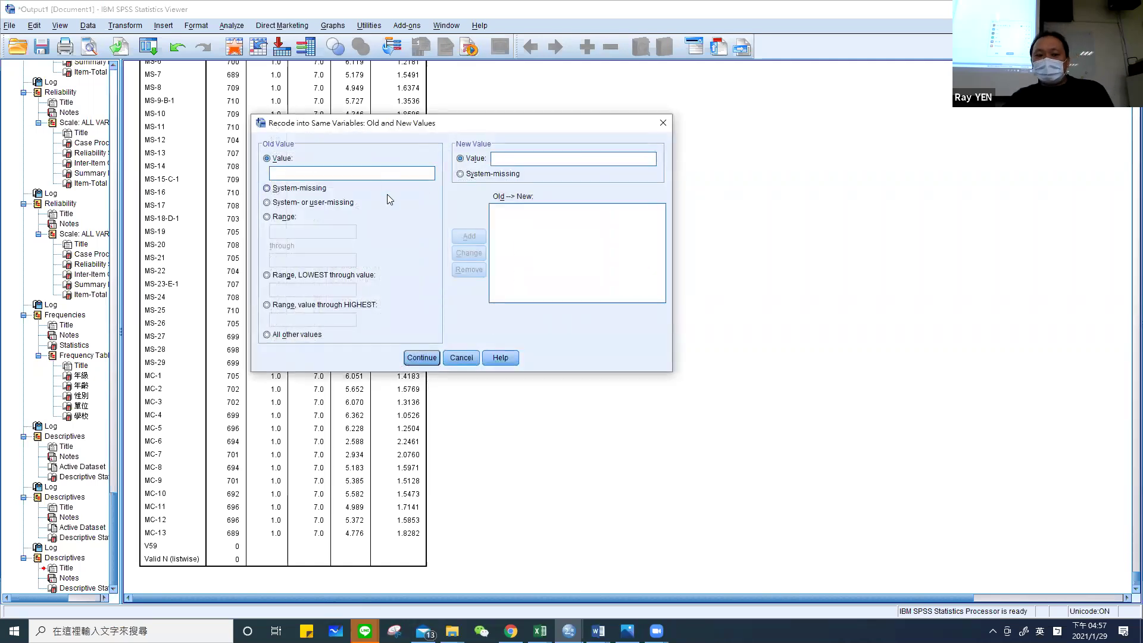
key("shift")
type("1")
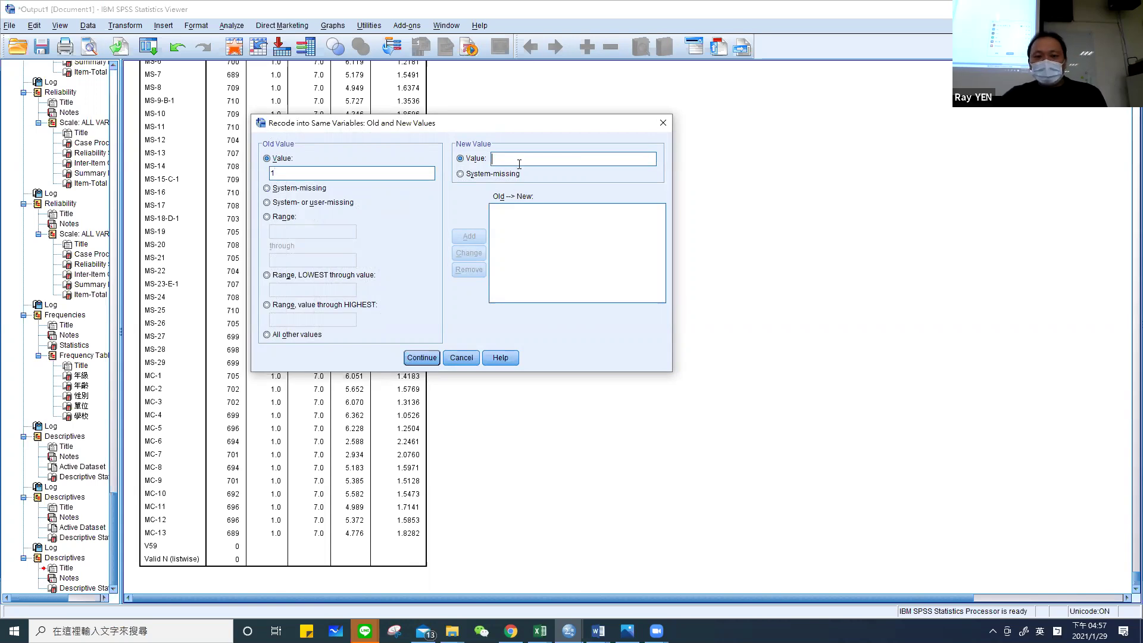
type("7")
left_click(469, 236)
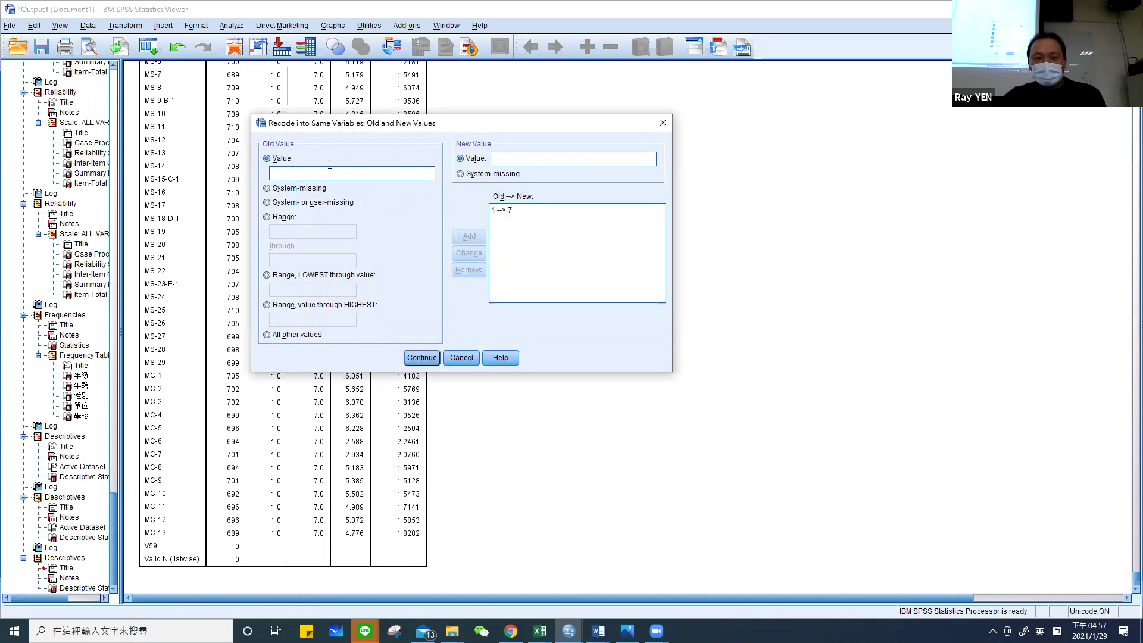
type("6")
left_click(469, 237)
left_click(341, 173)
type("3")
type("5")
left_click(469, 237)
Add the remaining reverse-scoring rules, 5 to 3, 6 to 2 and 7 to 1, and run the recode.
type("53")
left_click(469, 236)
type("6")
left_click(510, 157)
type("2")
left_click(469, 236)
type("7")
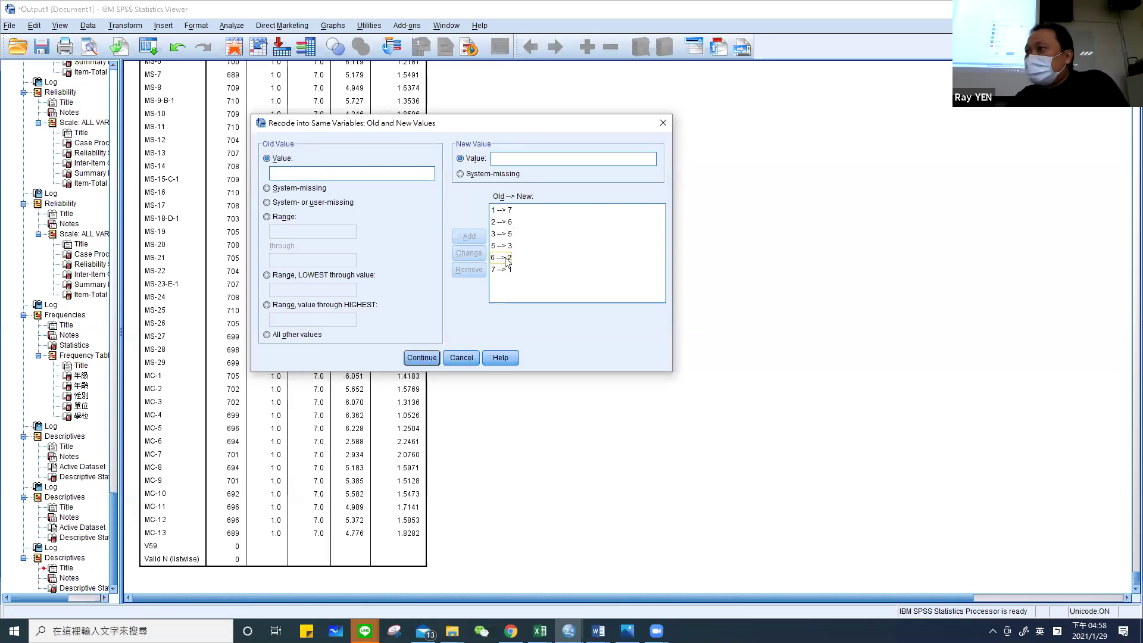
left_click(426, 358)
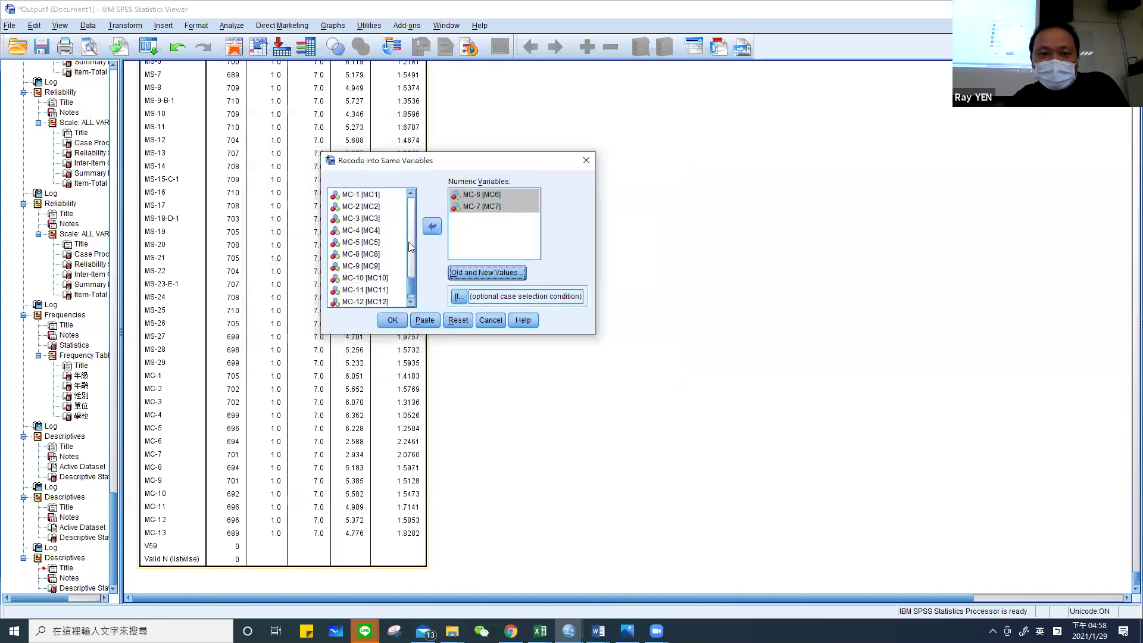
left_click(392, 320)
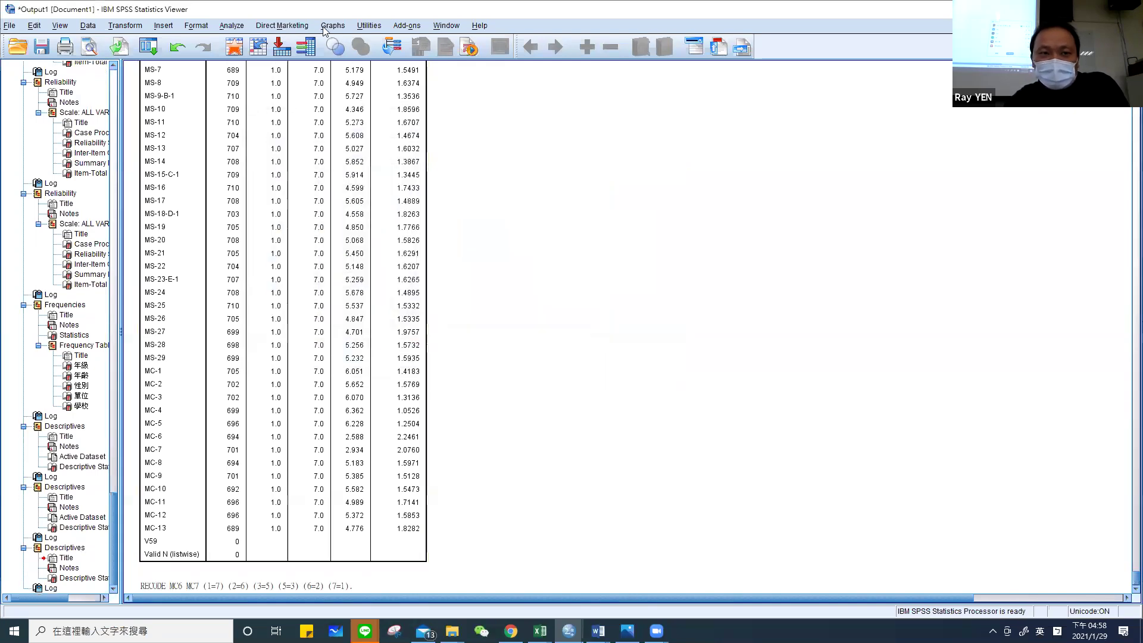
Rerun the Descriptives procedure with the same variables and check the recoded MC-6 and MC-7 items in the output.
left_click(231, 26)
mouse_move(302, 97)
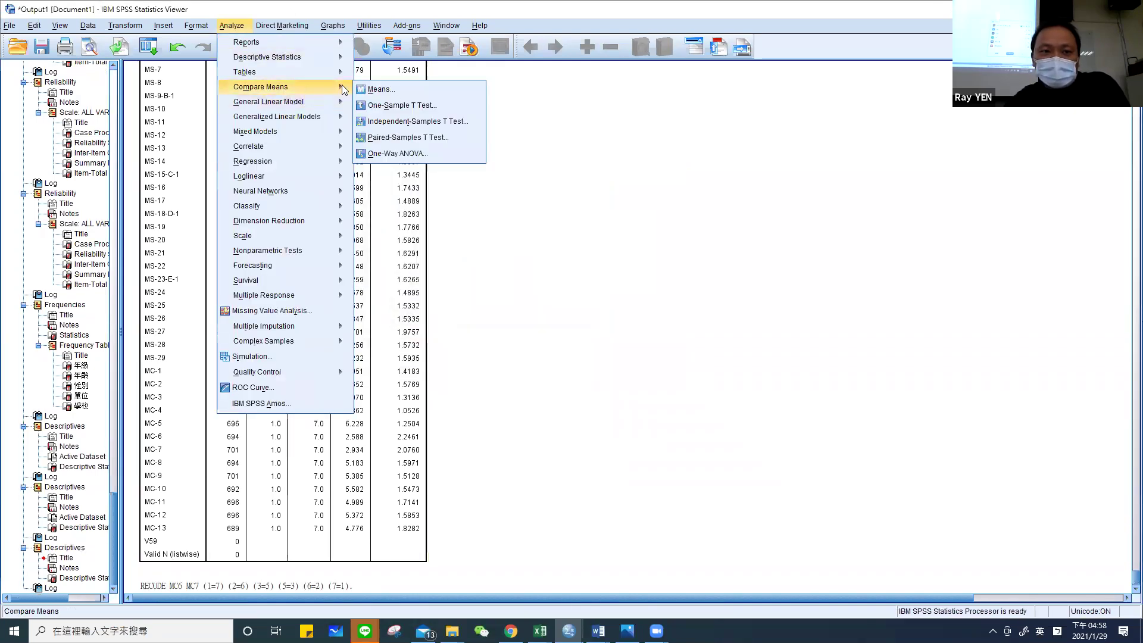
mouse_move(297, 57)
left_click(387, 75)
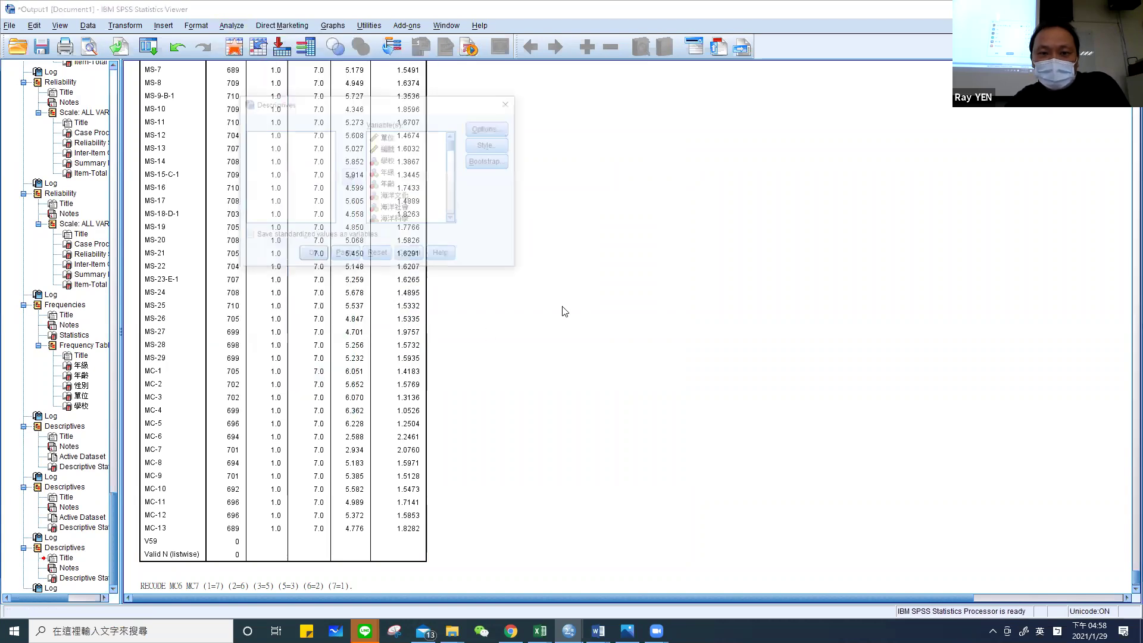
left_click(312, 254)
scroll(400, 405, "down", 5)
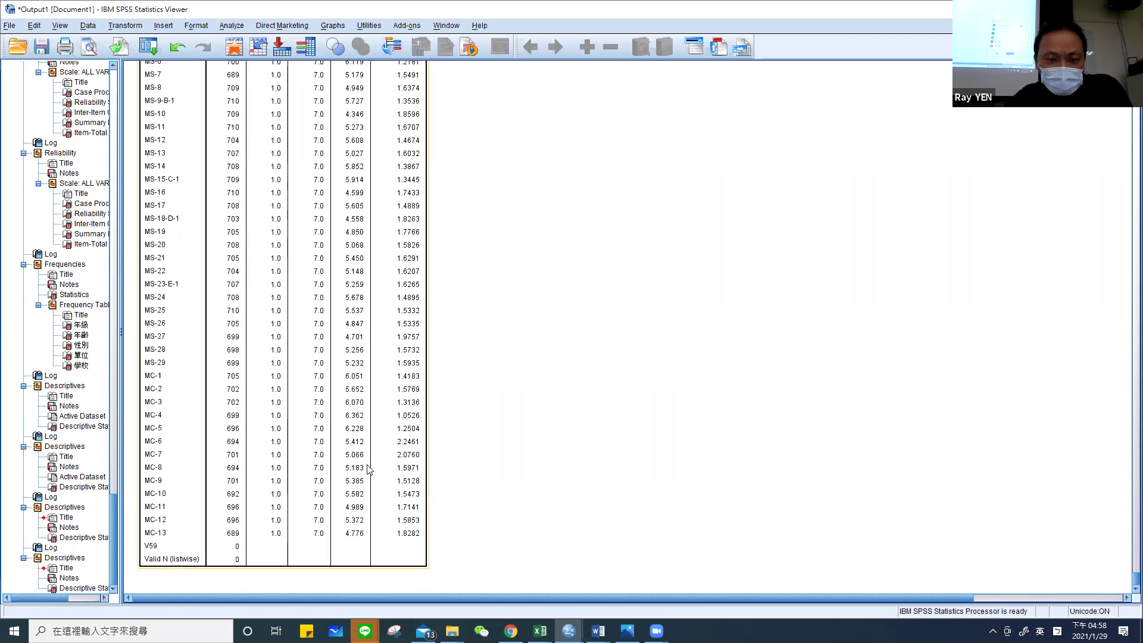
left_click(106, 72)
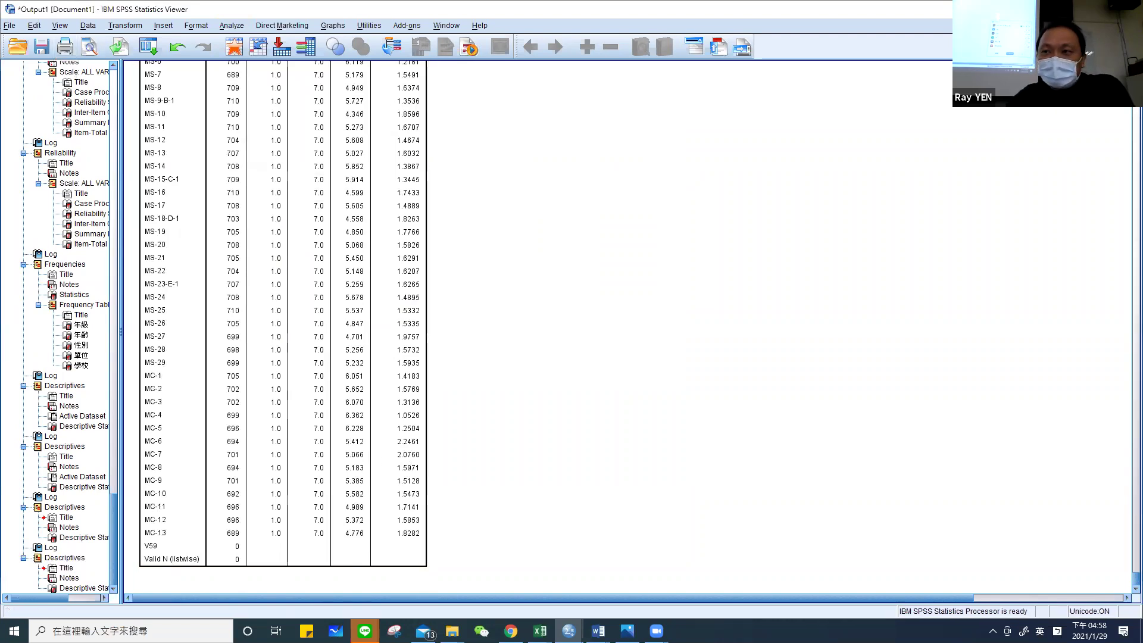
Save the recoded student data as a new file in the 第二次調查 folder, inserting a Chinese version label ending in 版 after RAW.
key("alt+Tab")
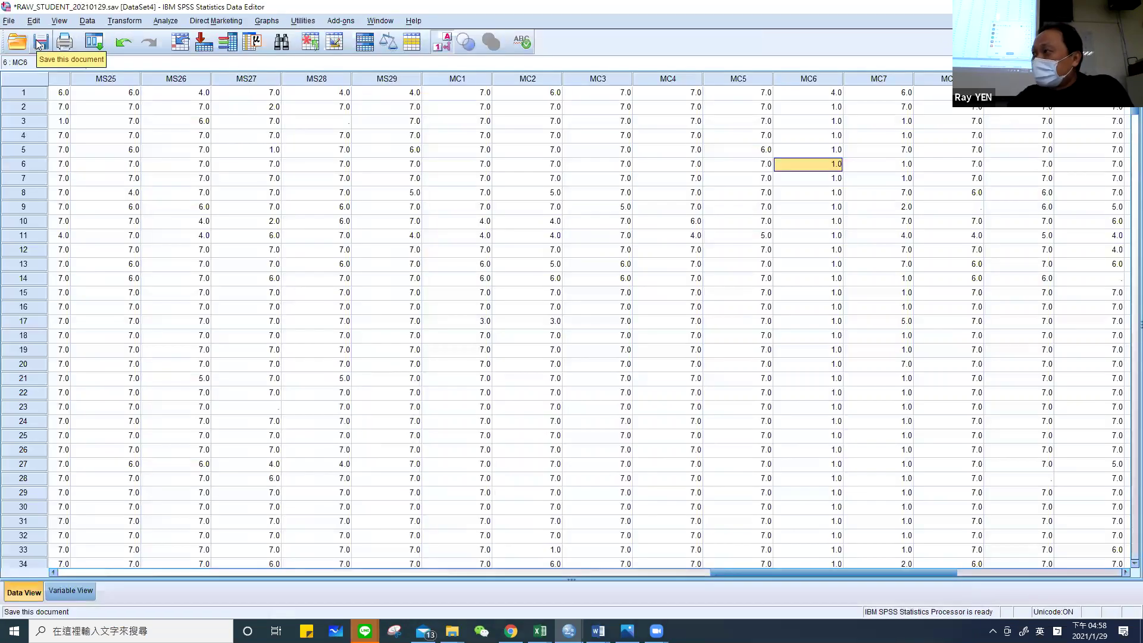
left_click(9, 21)
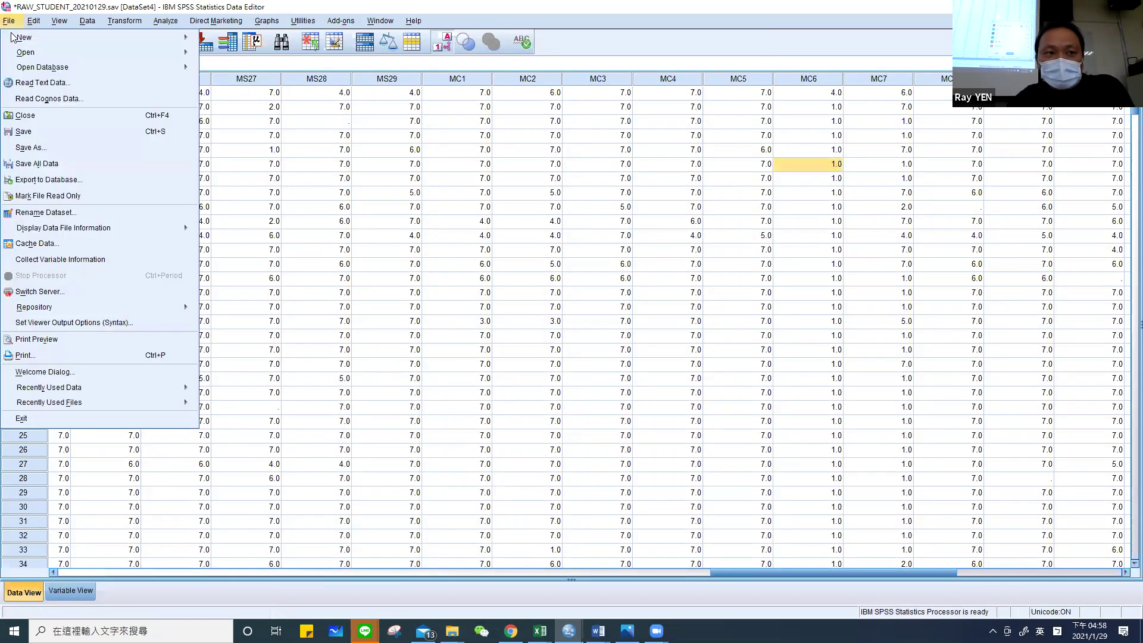
left_click(68, 147)
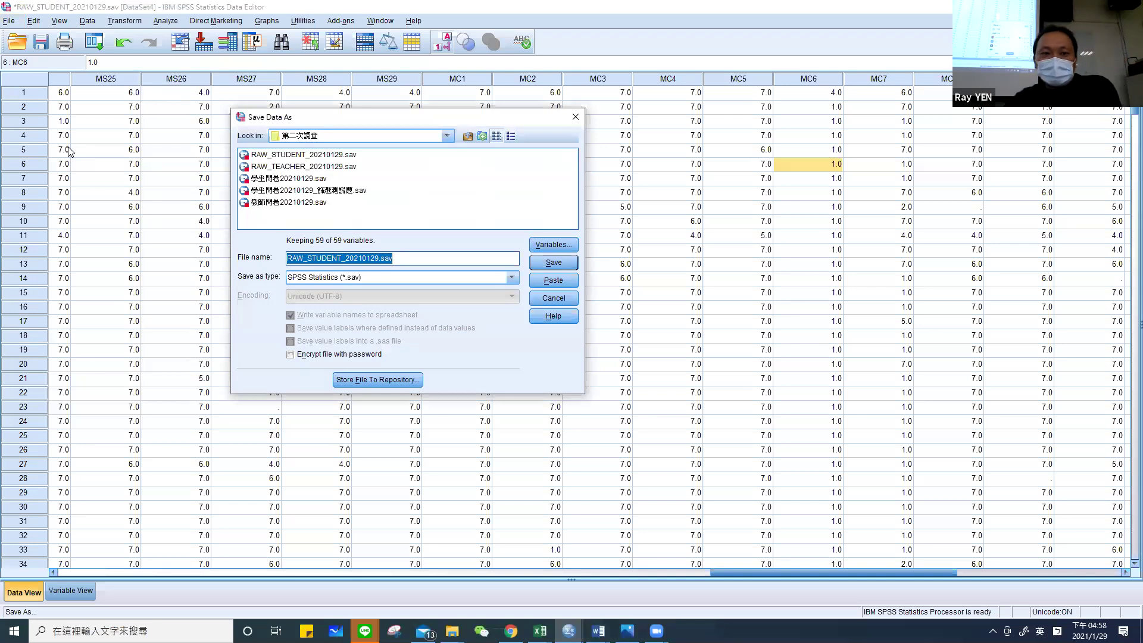
left_click(305, 258)
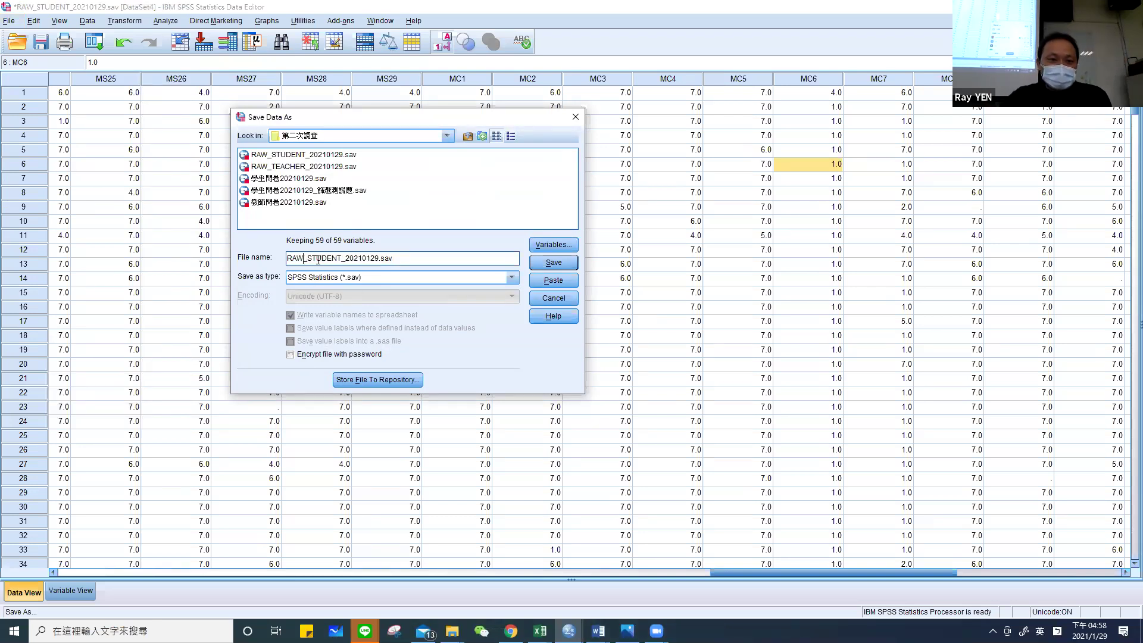
key("shift")
type("rj03hk4")
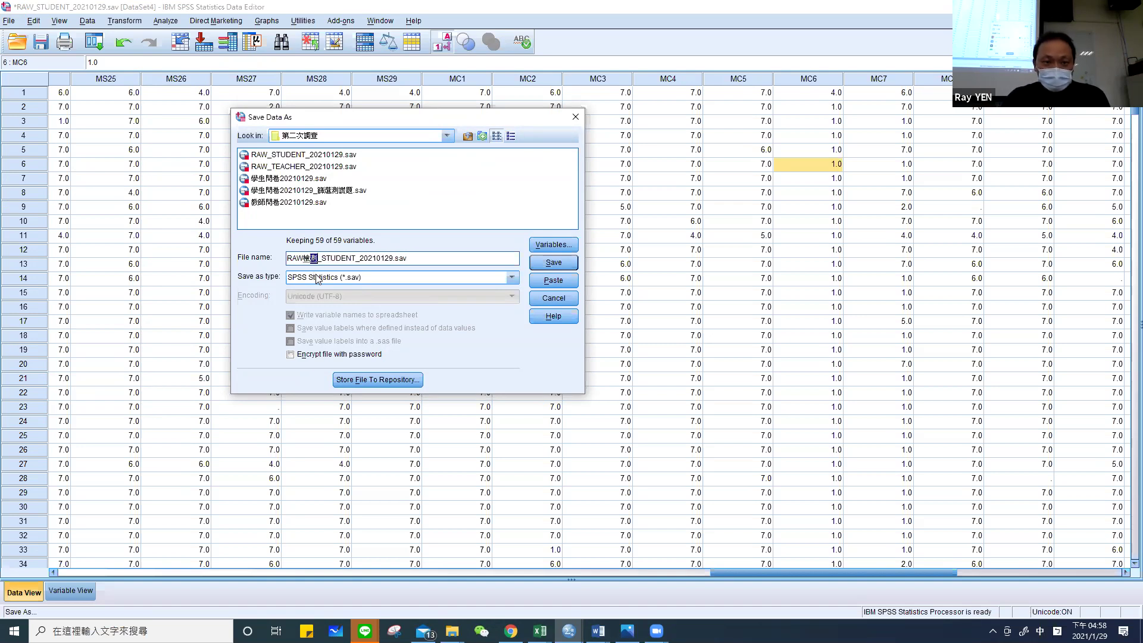
key("Return")
key("BackSpace")
type("hk4")
key("Return")
type("2")
key("Return")
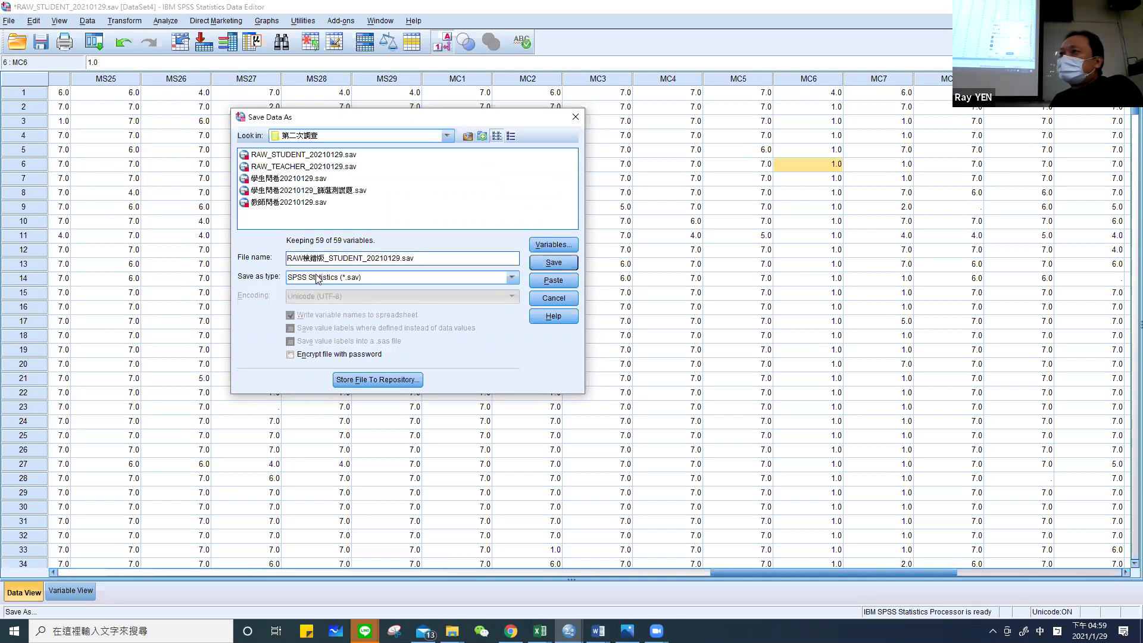
left_click(554, 265)
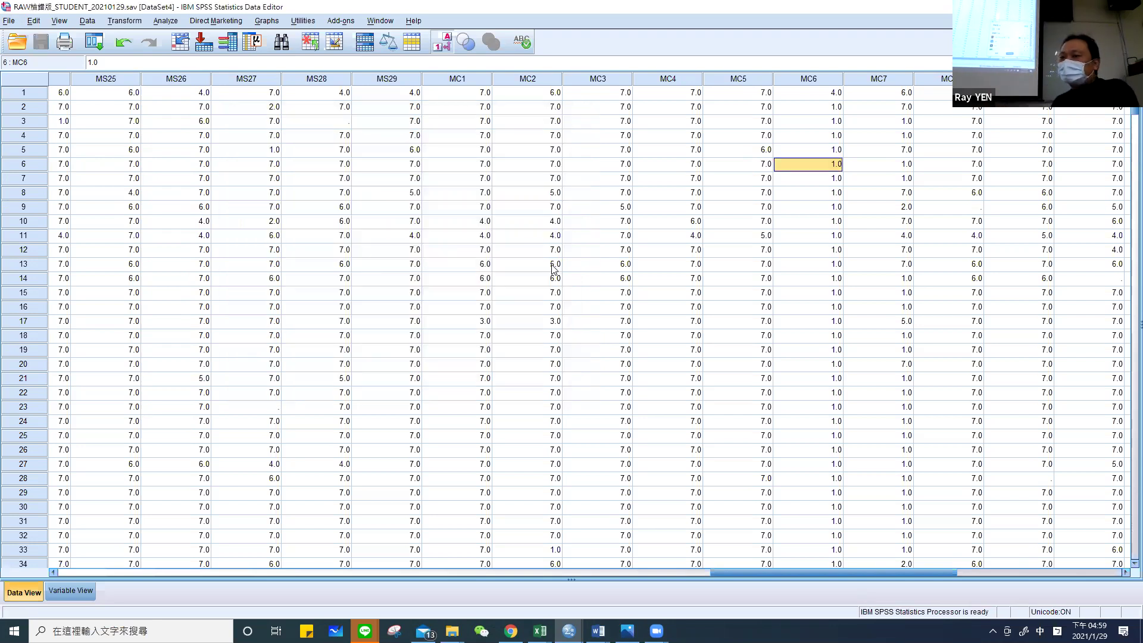
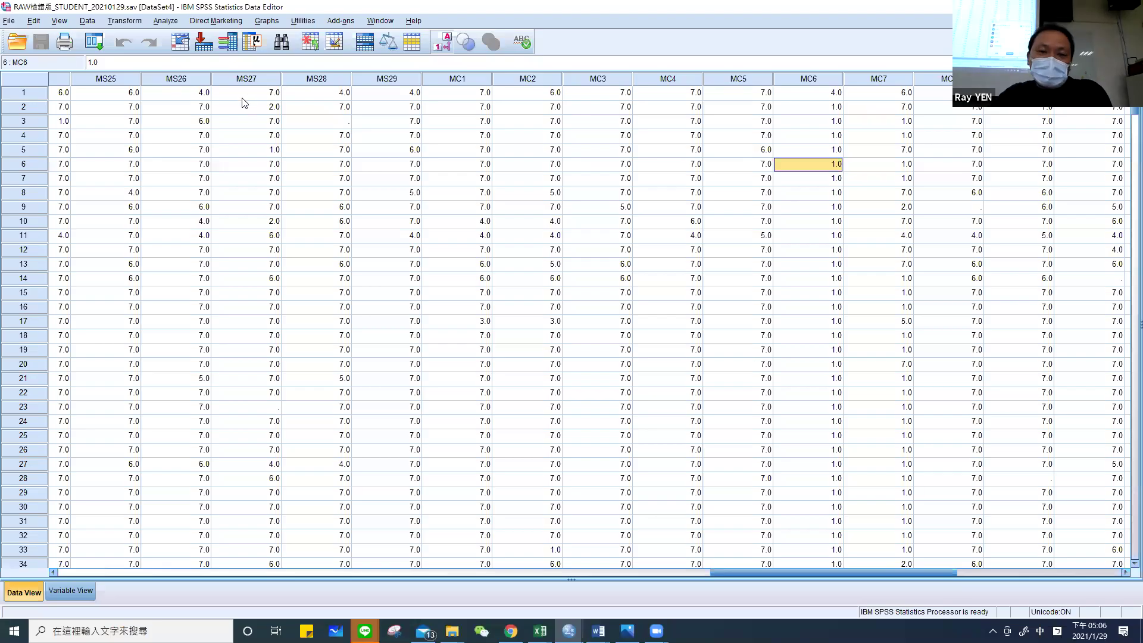
Start a reliability analysis on the recoded student data and select MS-1-A-1 as the first item of the range.
left_click(166, 22)
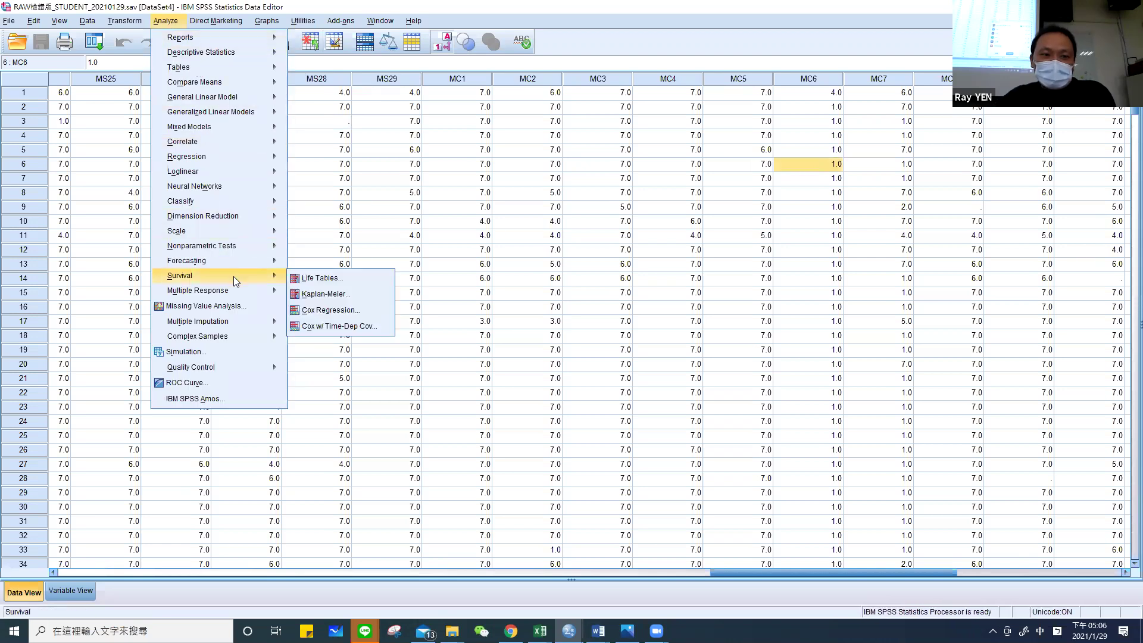
mouse_move(239, 232)
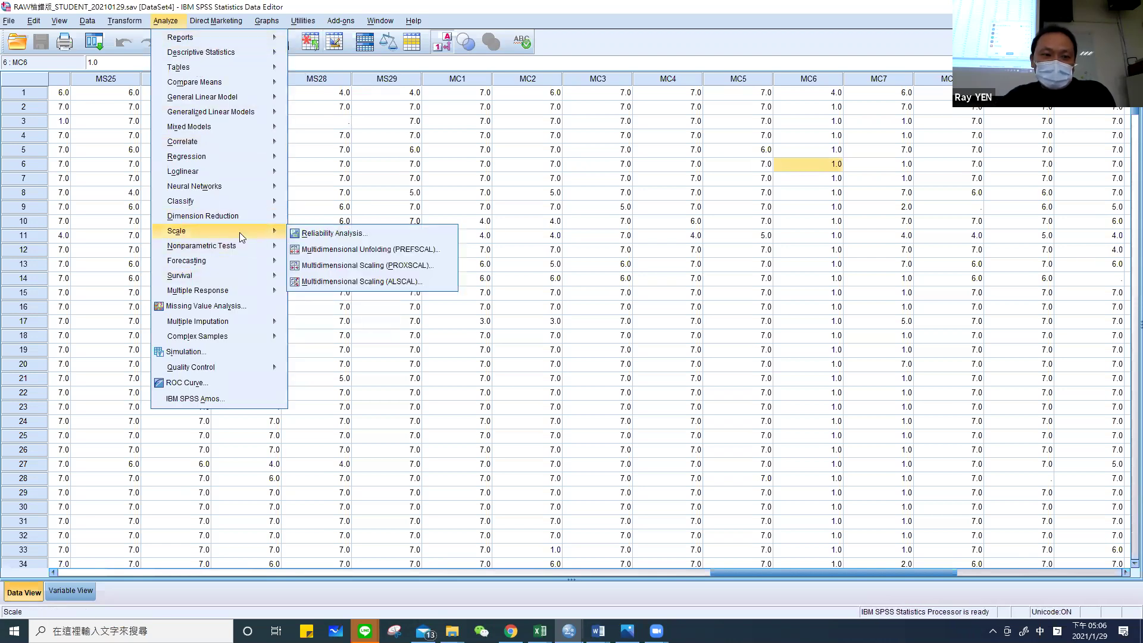
left_click(358, 233)
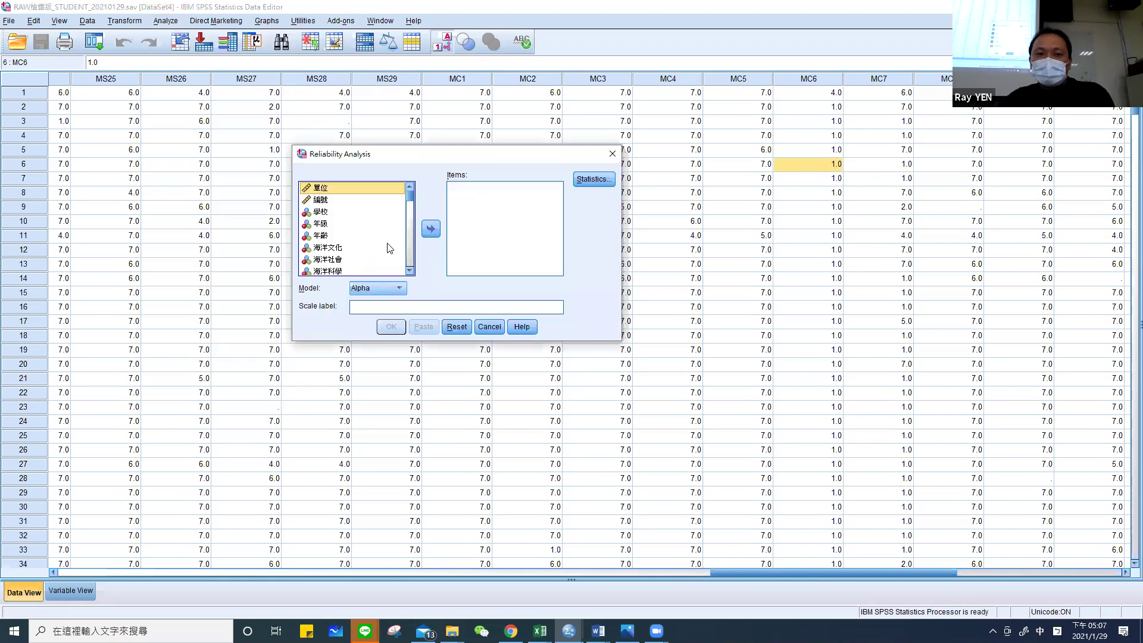
scroll(371, 228, "down", 2)
scroll(372, 228, "down", 2)
scroll(357, 228, "up", 1)
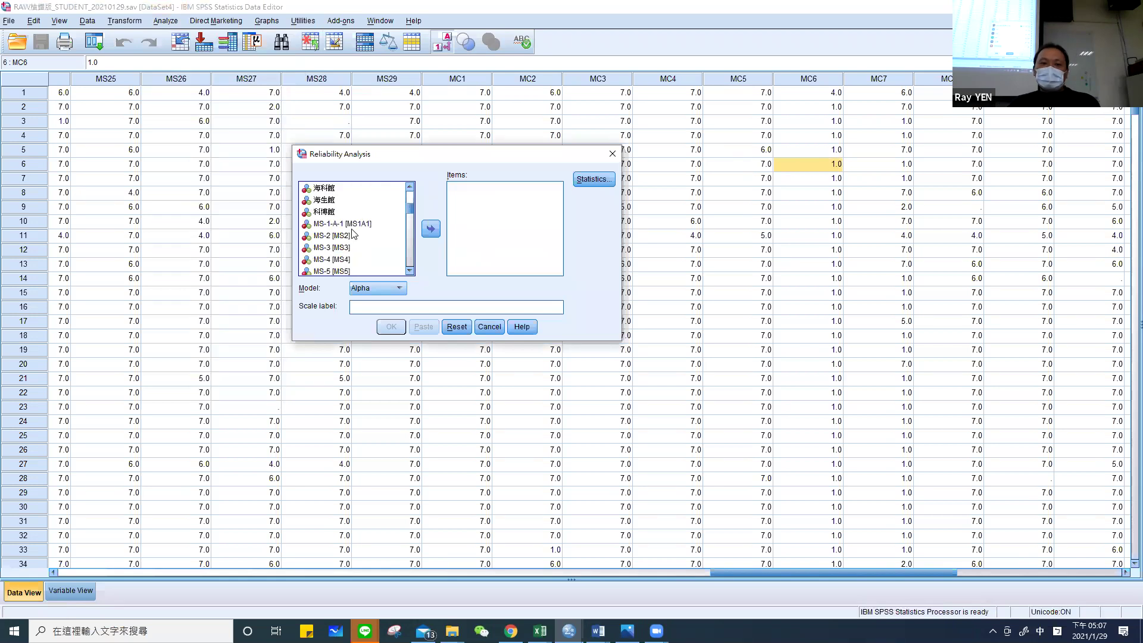
left_click(352, 227)
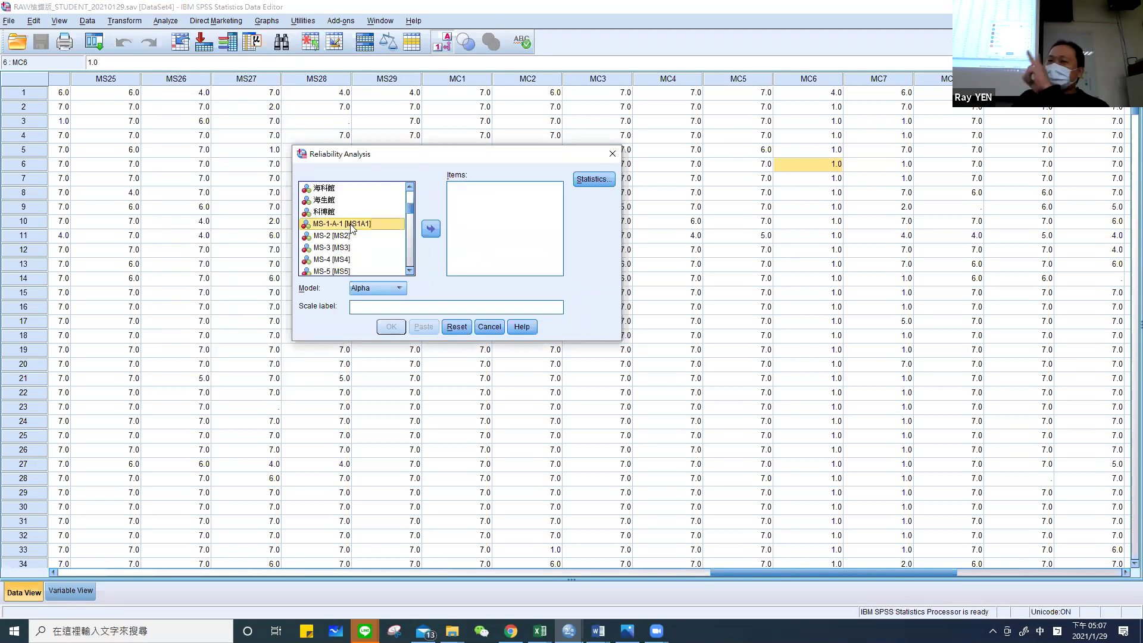
Switch to the Word report and examine the reliability table's dimensions for 海洋科學學習成效.
left_click(598, 630)
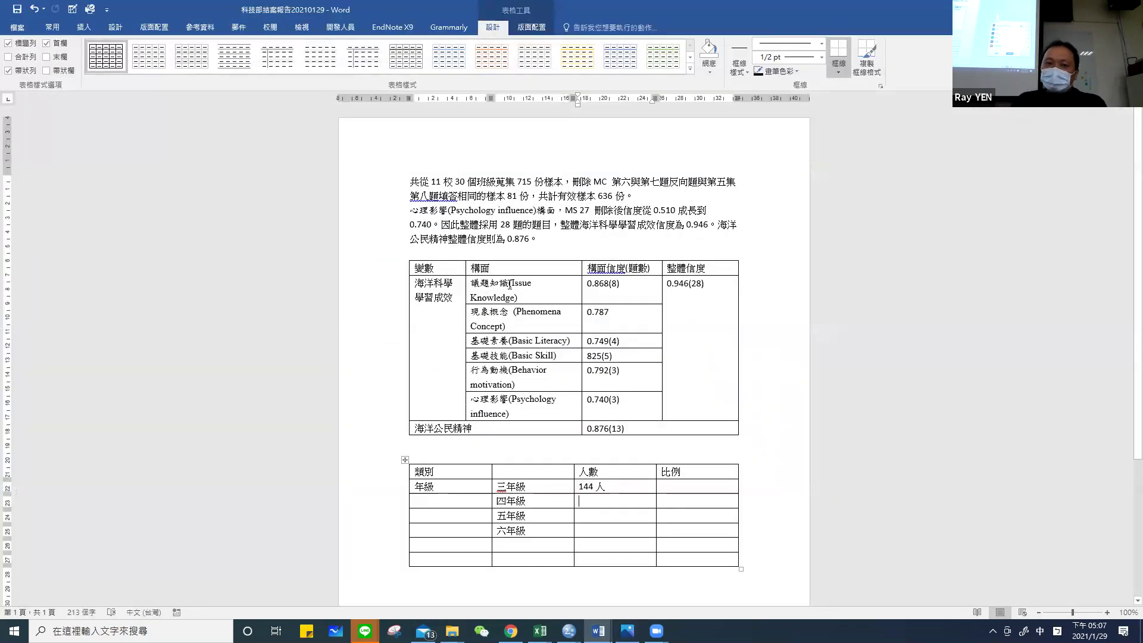
left_click(500, 356)
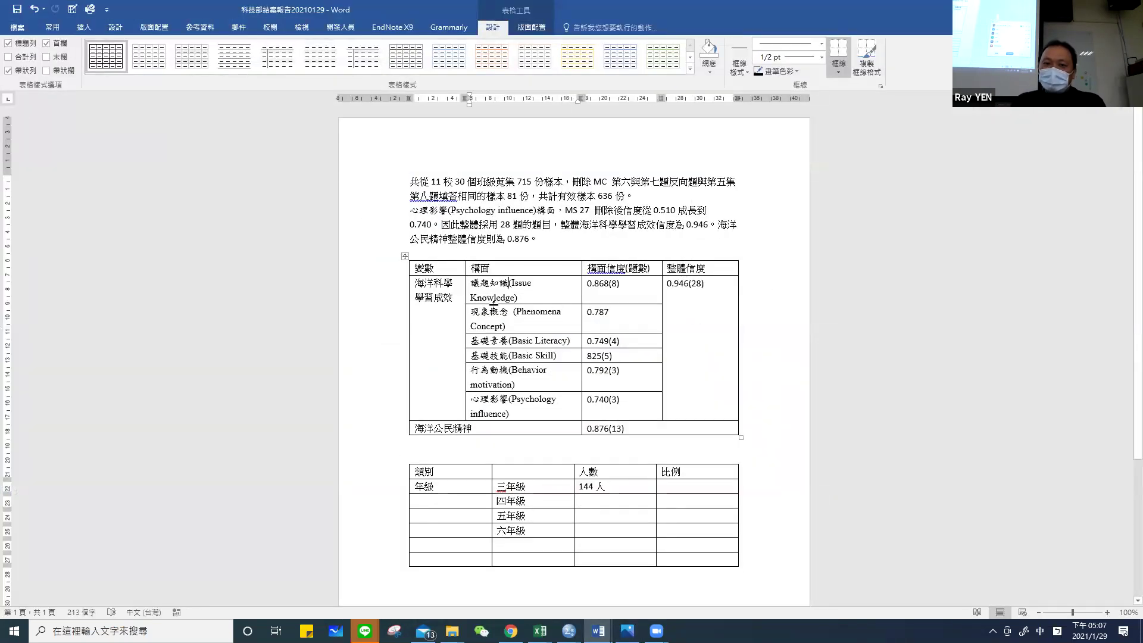
left_click(512, 410)
left_click(441, 290)
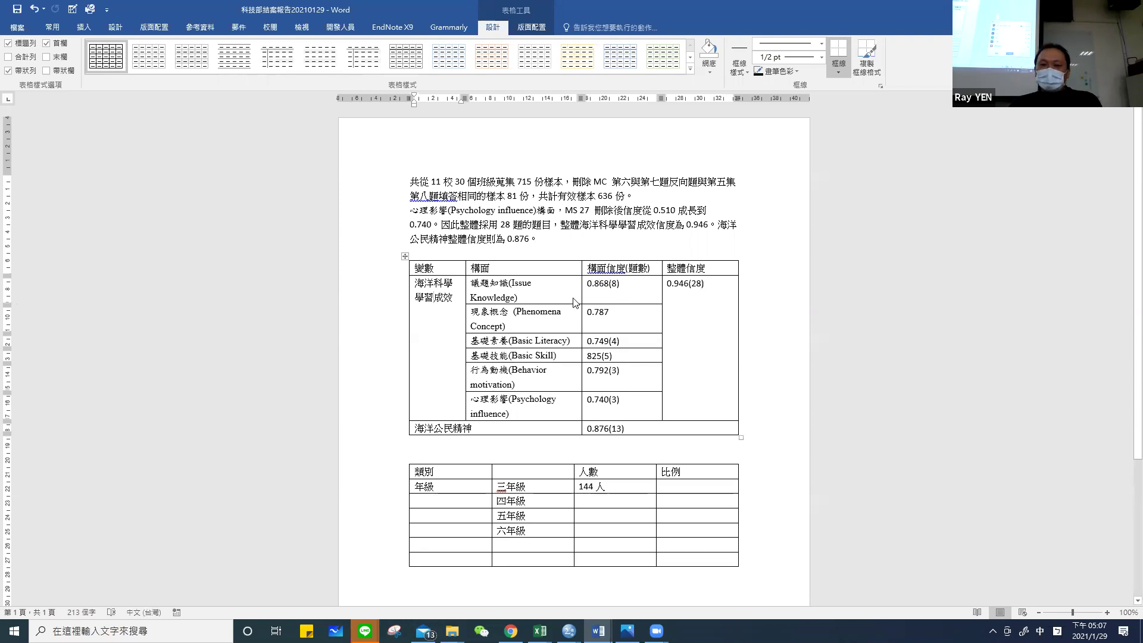
Switch back to SPSS and add MS-1-A-1 through MS-29 as the items of the reliability analysis.
key("alt+Tab")
scroll(347, 238, "down", 7)
scroll(348, 240, "down", 3)
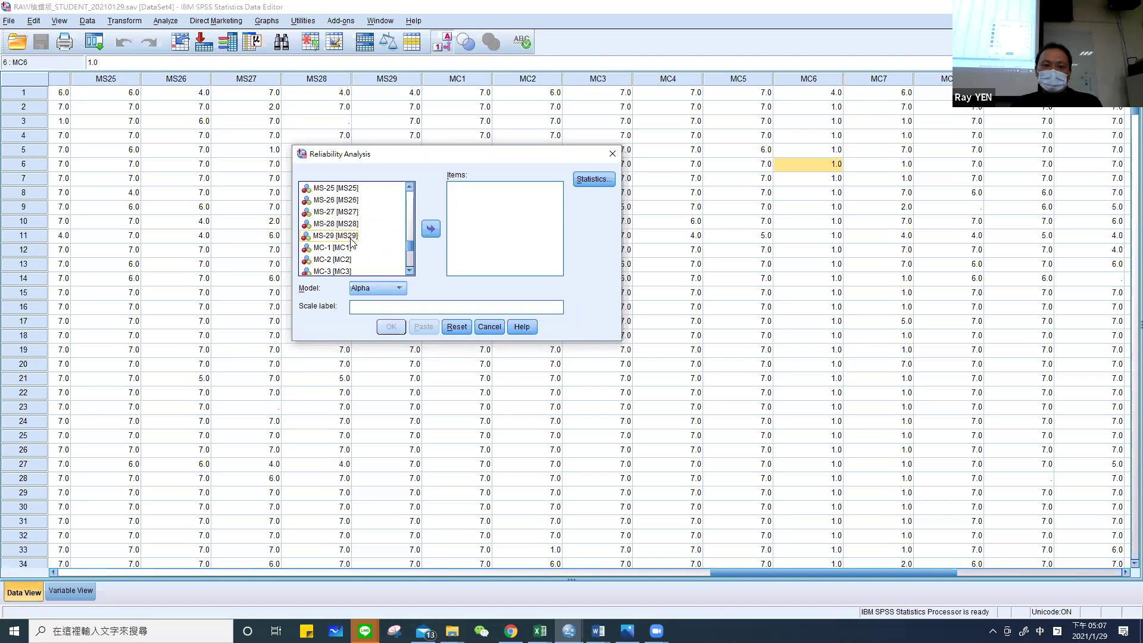
left_click(351, 241, "shift")
left_click(430, 228)
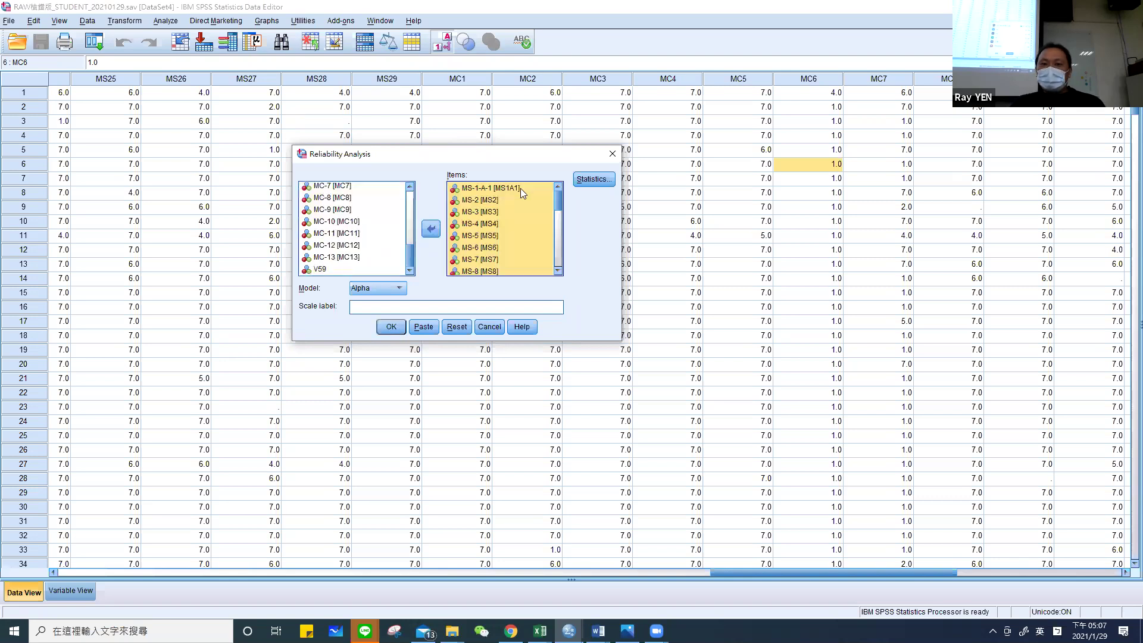
Run the 29-item reliability analysis with Scale if item deleted enabled and review the item-total statistics.
left_click(588, 179)
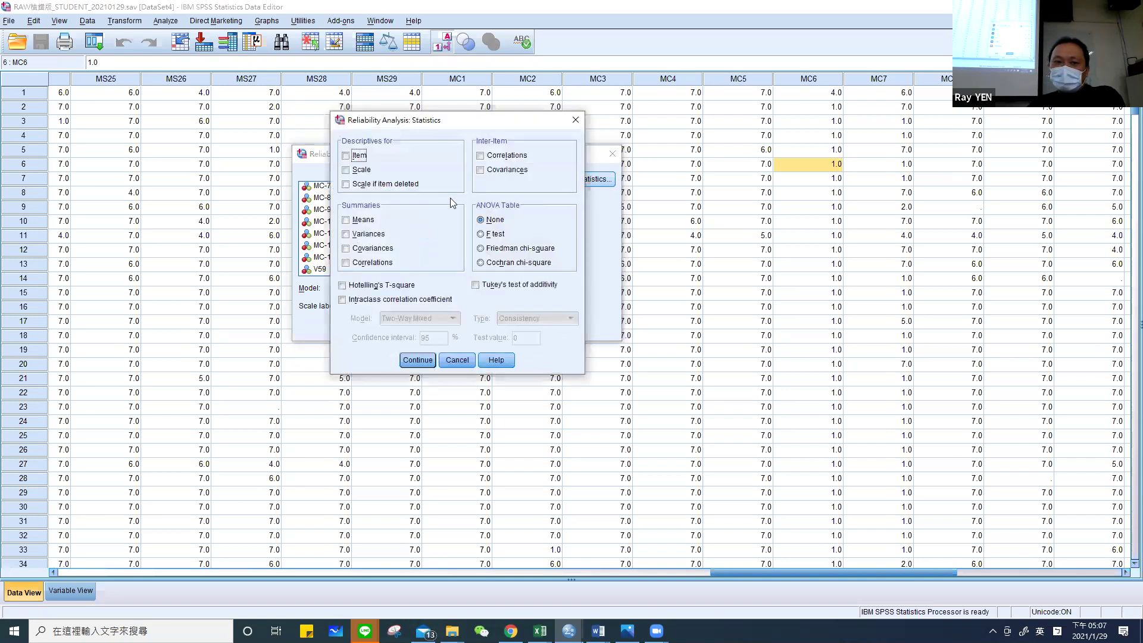
left_click(346, 185)
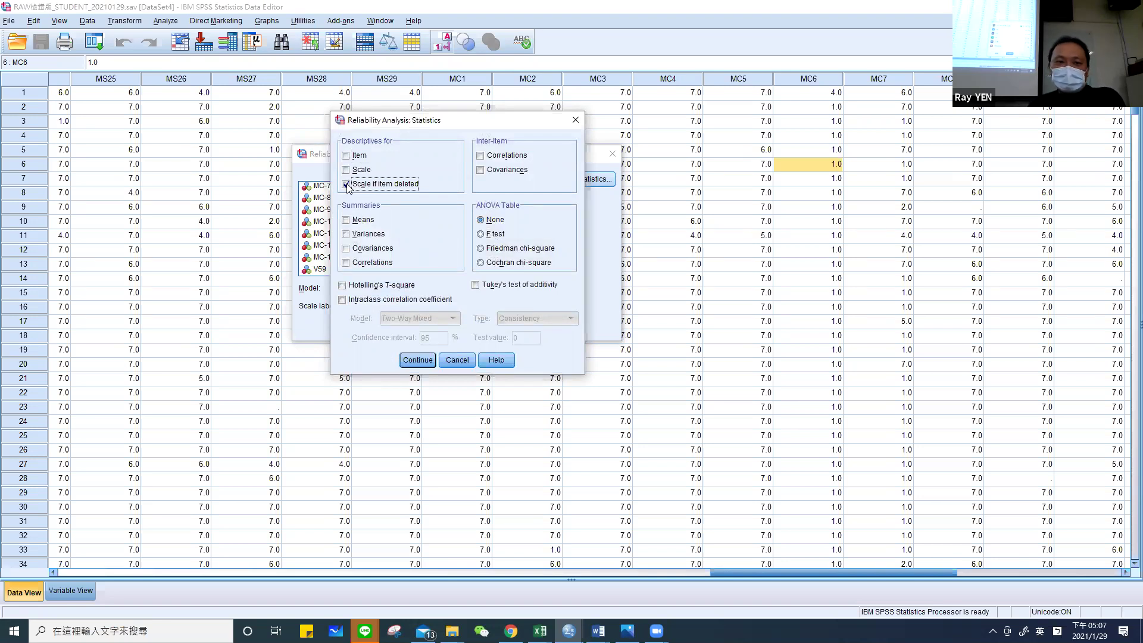
left_click(412, 360)
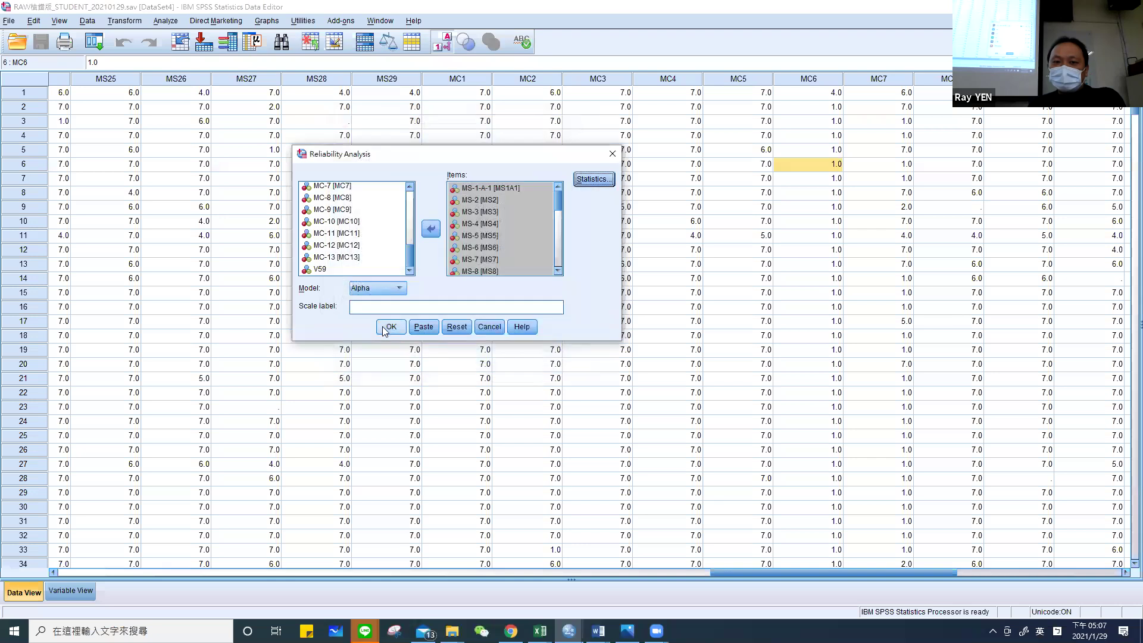
key("Return")
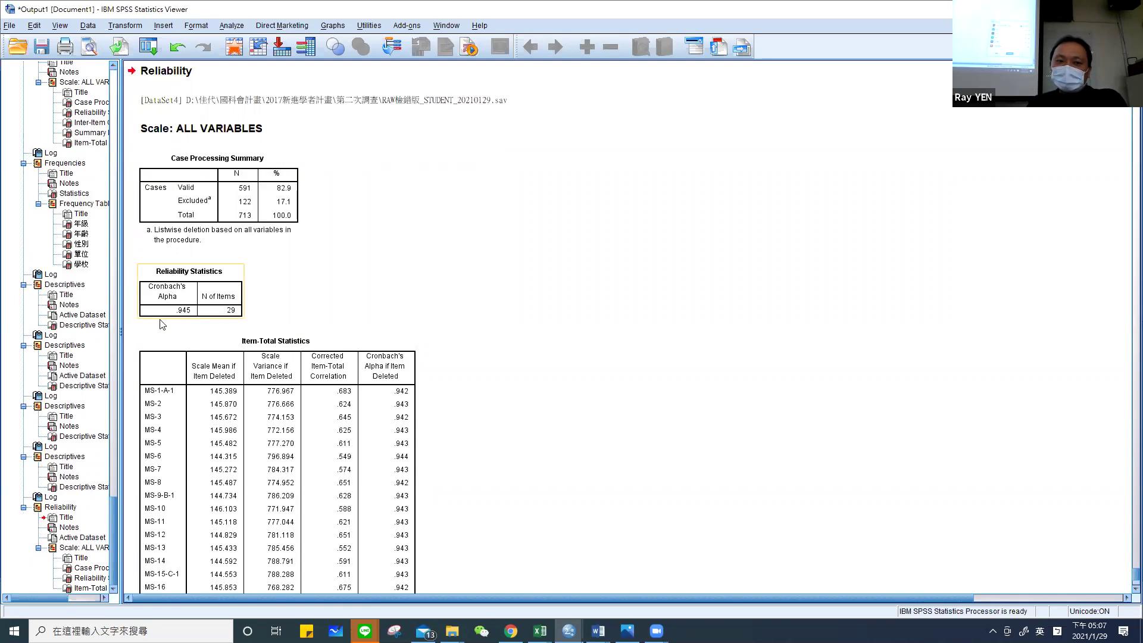
scroll(179, 315, "down", 3)
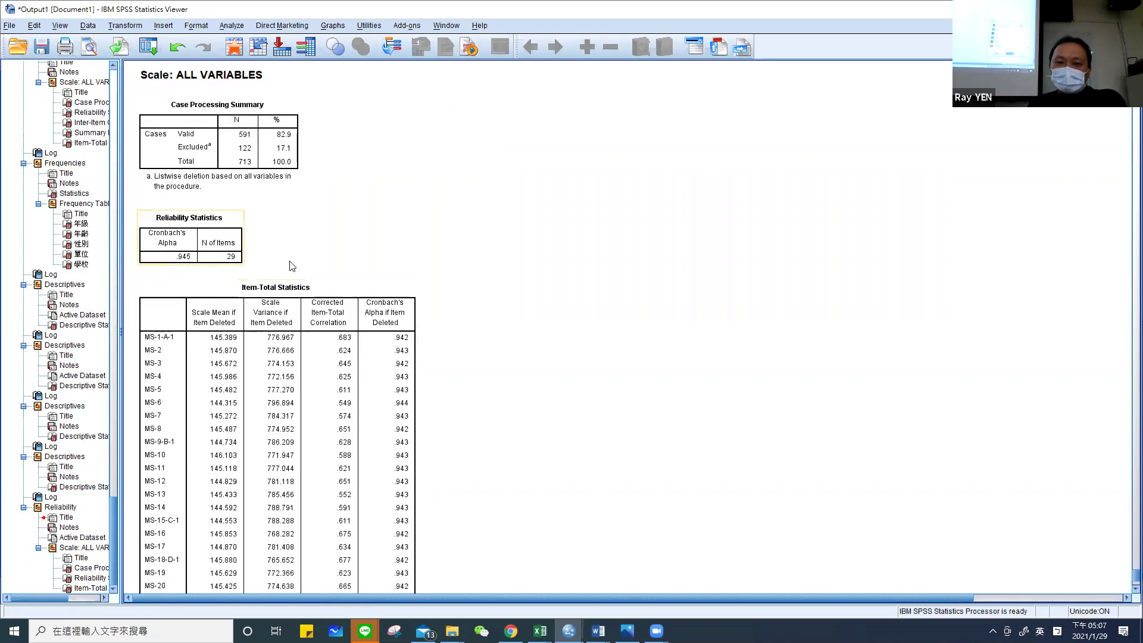
scroll(405, 325, "down", 3)
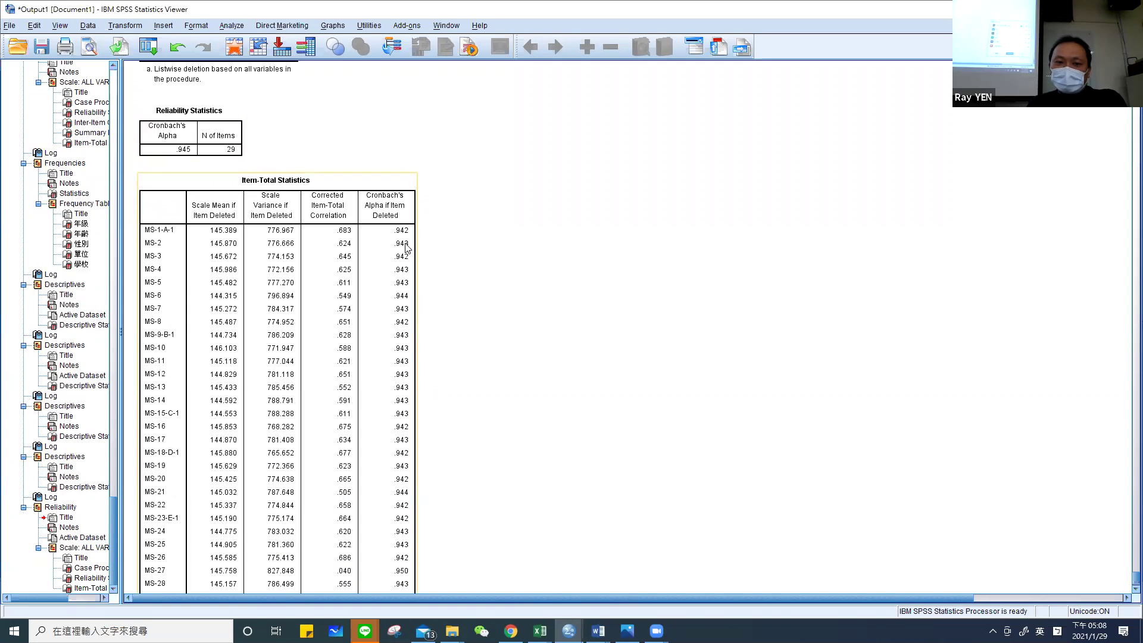
scroll(409, 322, "down", 1)
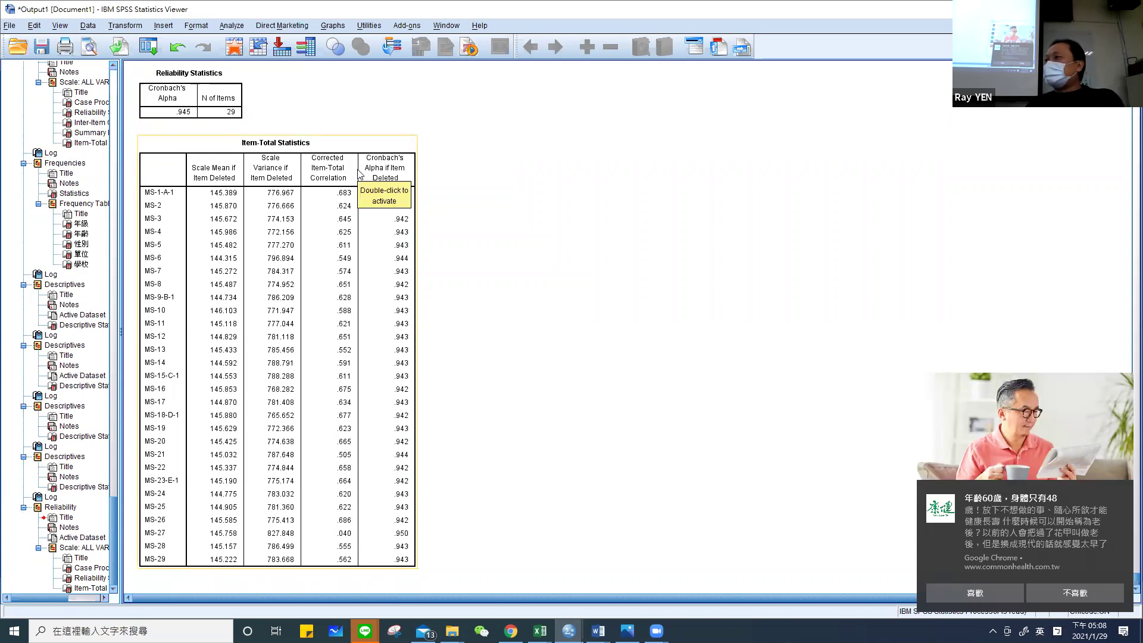
Reopen the reliability analysis and remove all 29 MS items from its item list.
left_click(239, 26)
mouse_move(303, 197)
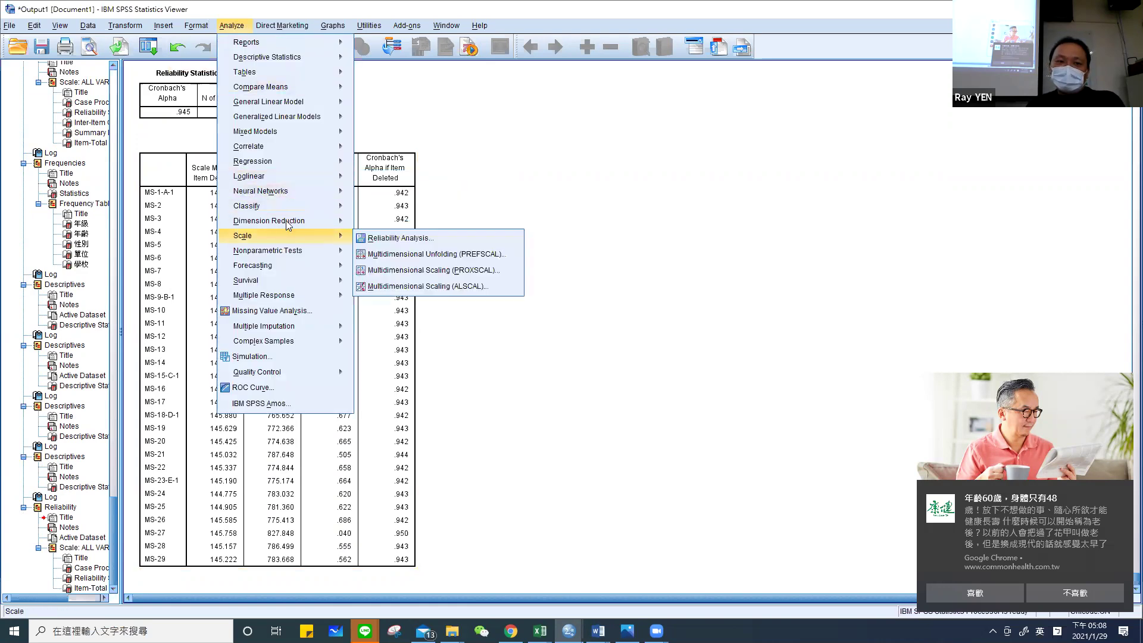
left_click(399, 238)
key("ctrl+a")
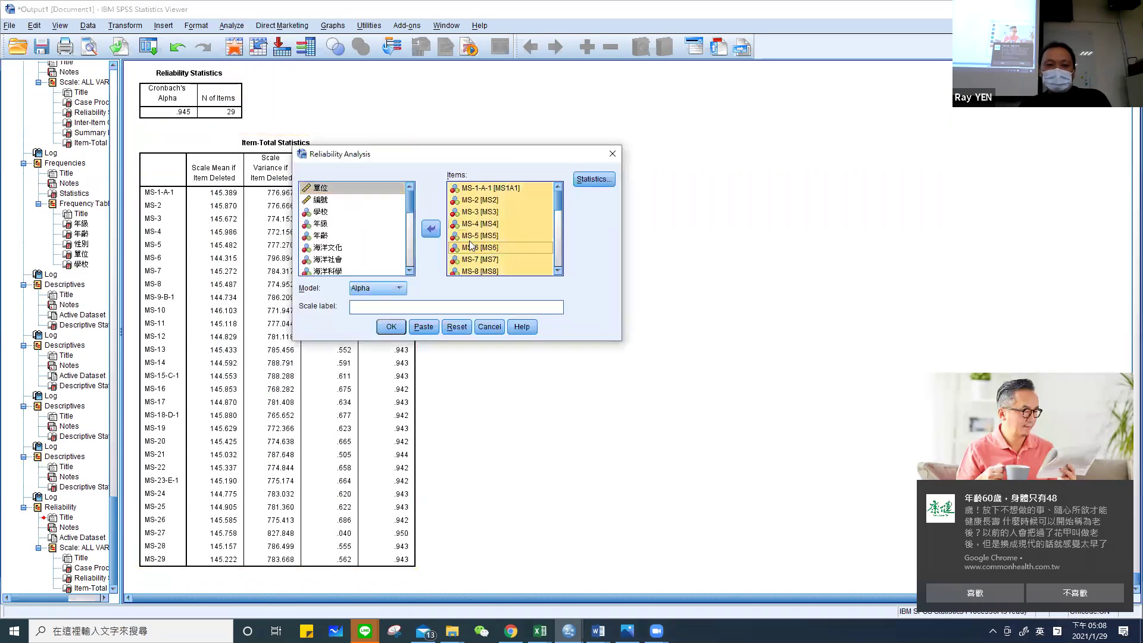
left_click(431, 228)
Run the reliability analysis for MS-1-A-1 through MS-8, keeping Scale if item deleted enabled.
scroll(357, 237, "down", 2)
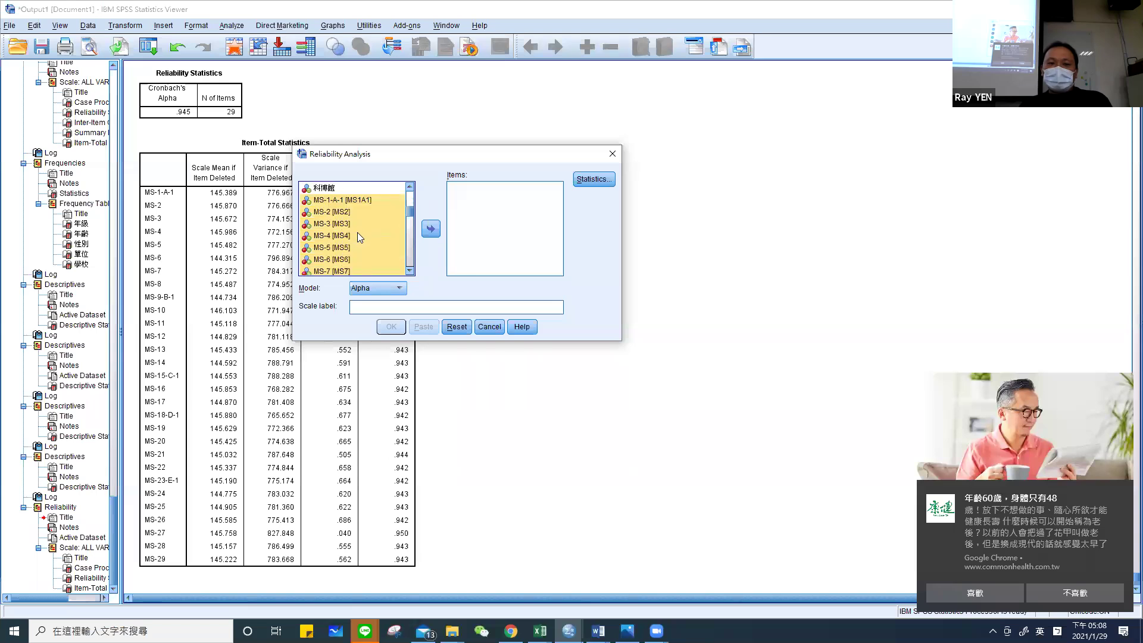
left_click(345, 200)
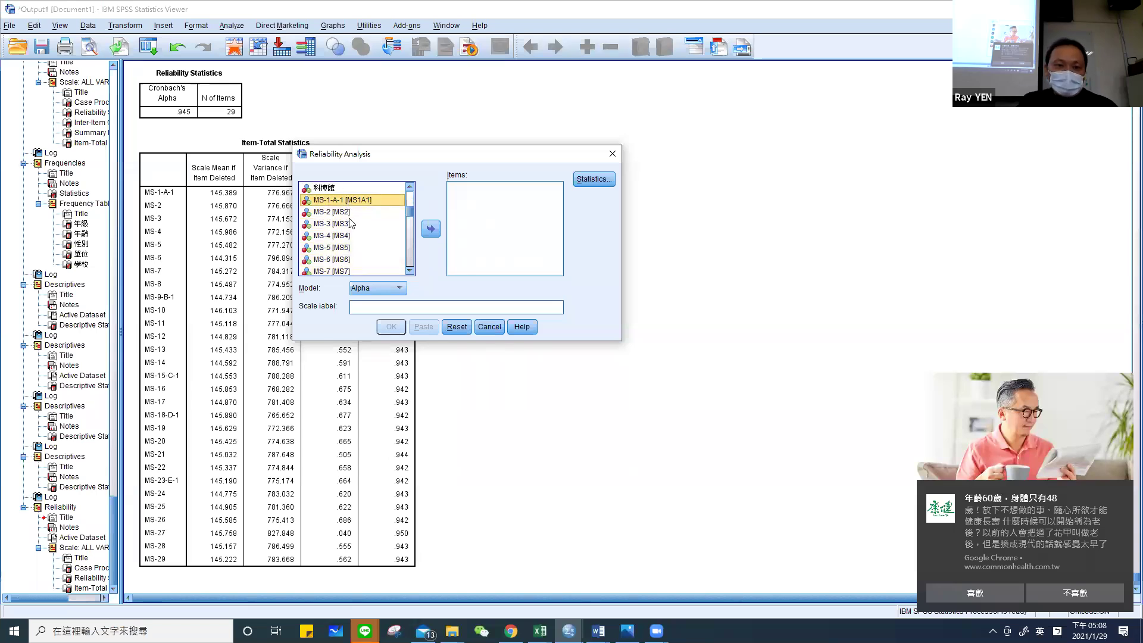
scroll(357, 236, "down", 1)
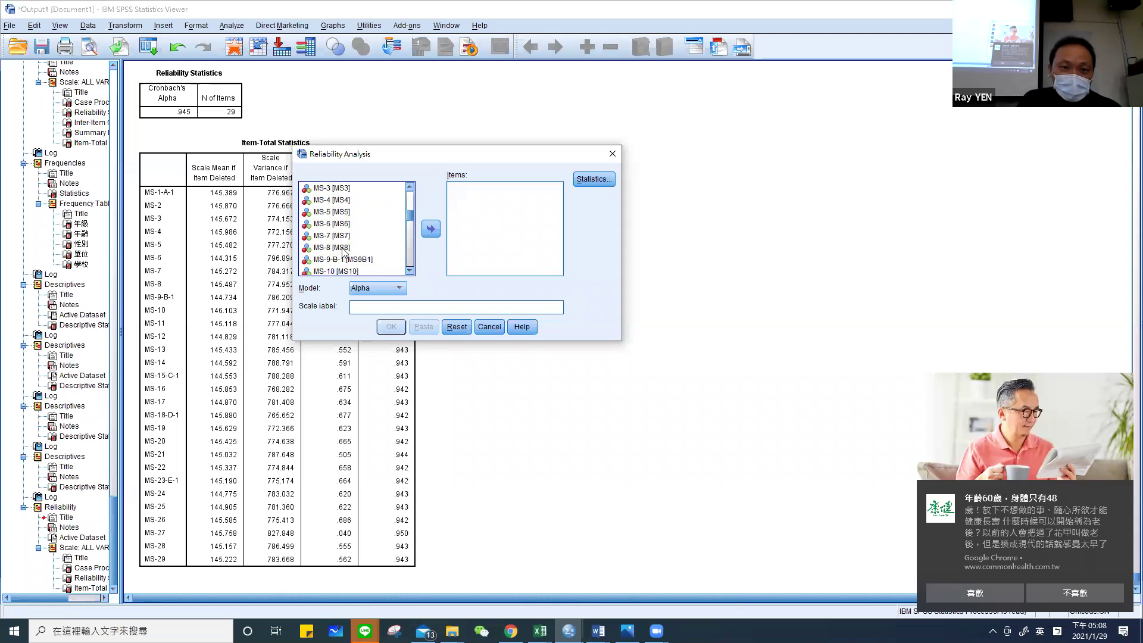
left_click(374, 246, "shift")
left_click(431, 229)
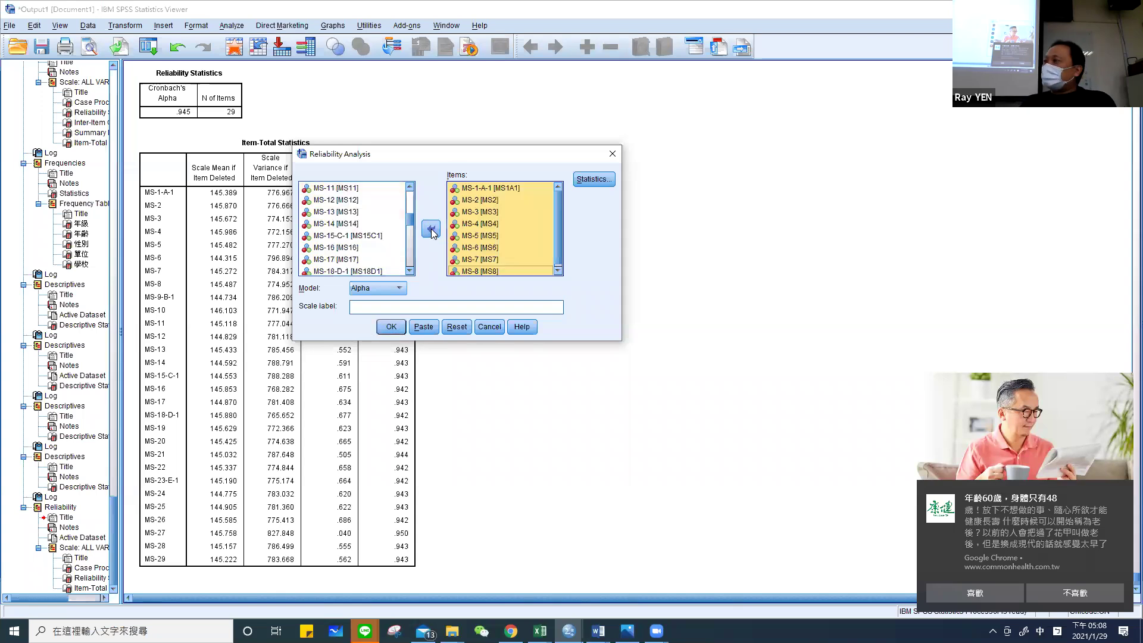
left_click(595, 179)
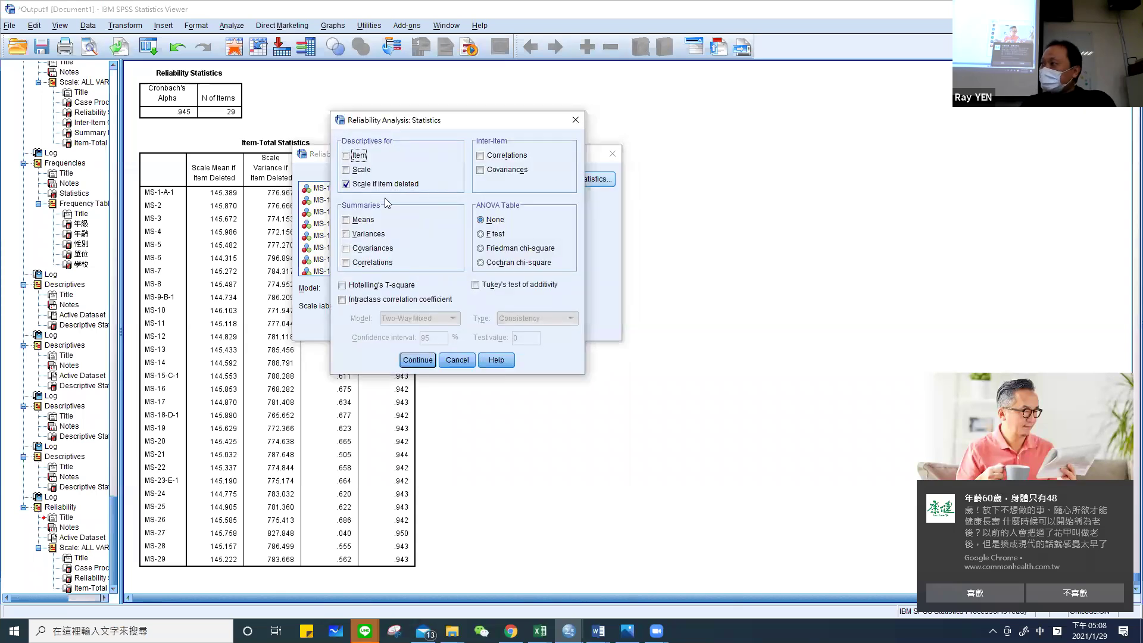
left_click(435, 360)
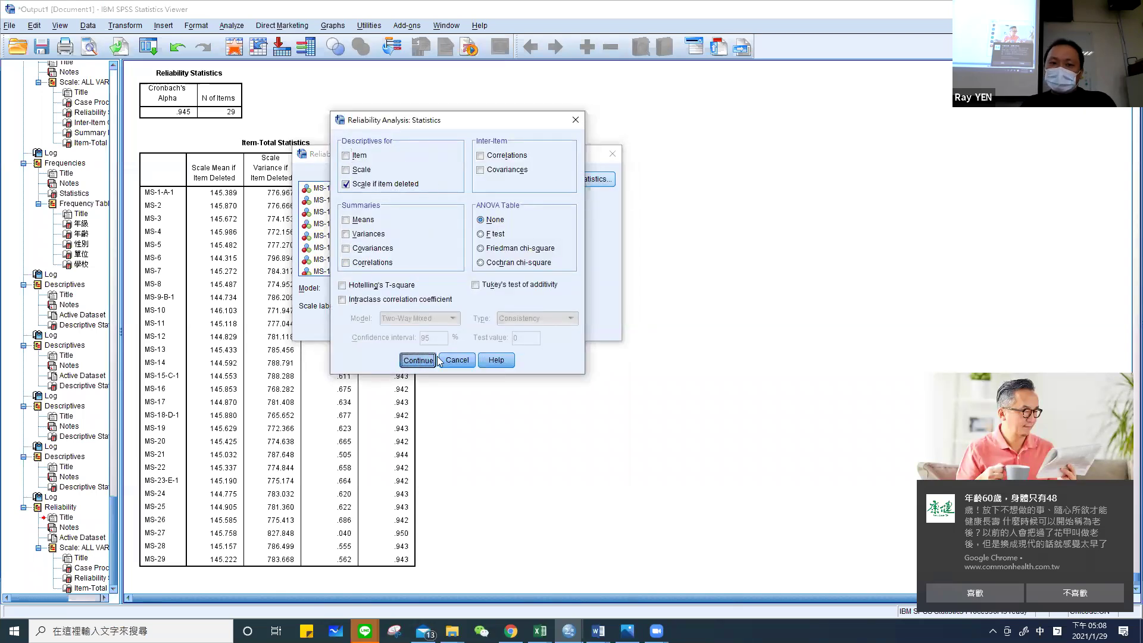
left_click(391, 328)
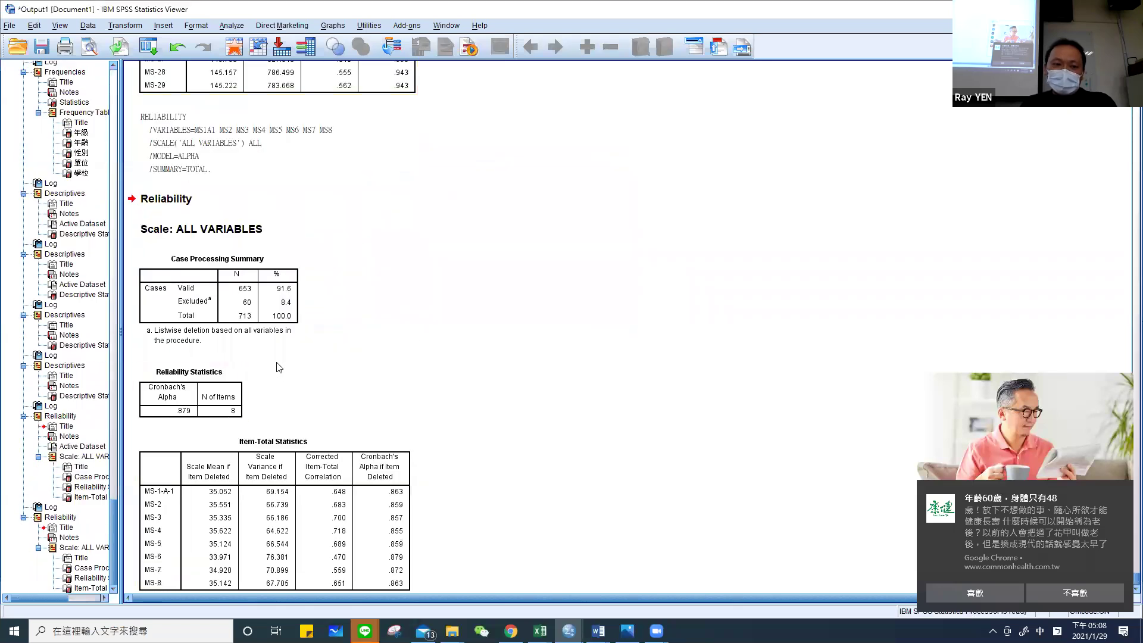
scroll(277, 367, "down", 1)
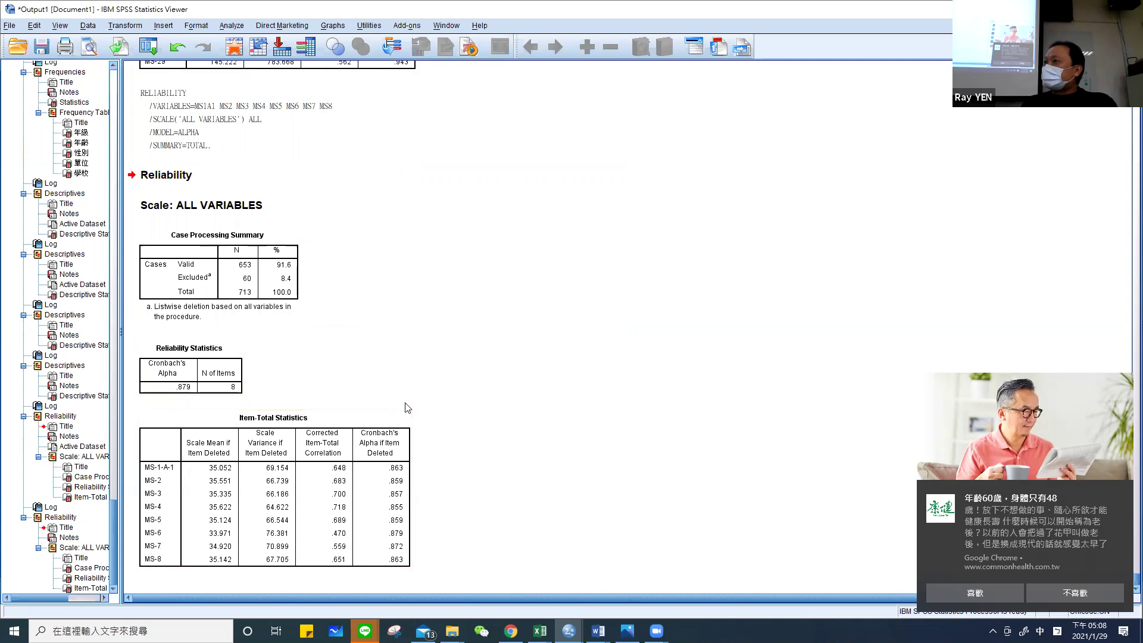
Reopen the reliability analysis and remove MS-1-A-1 through MS-8 from its items.
left_click(206, 28)
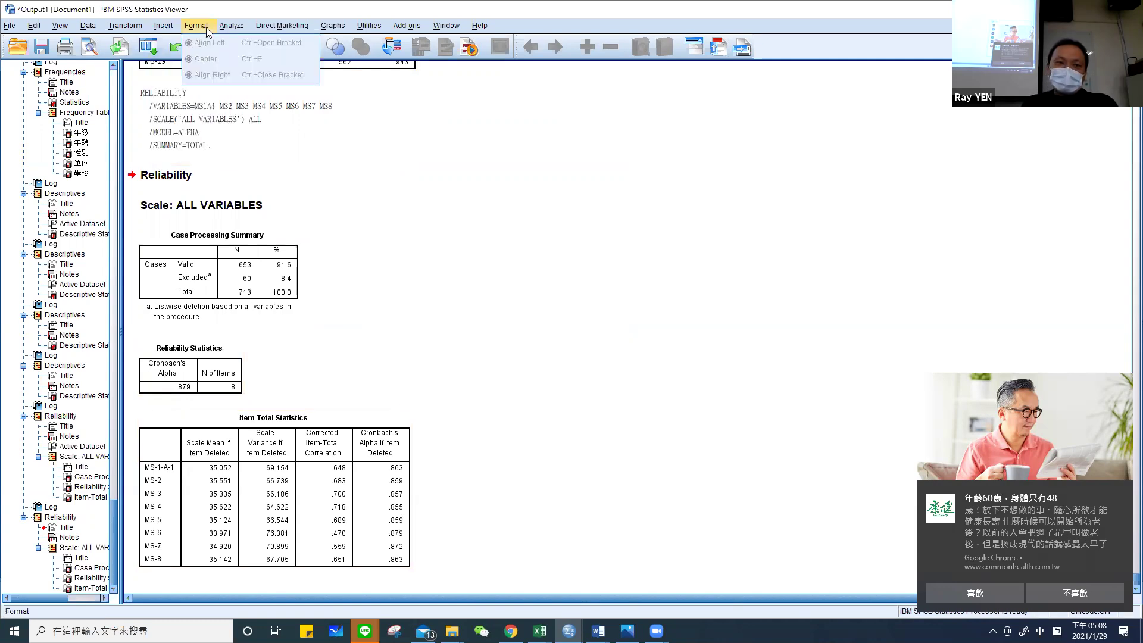
mouse_move(231, 25)
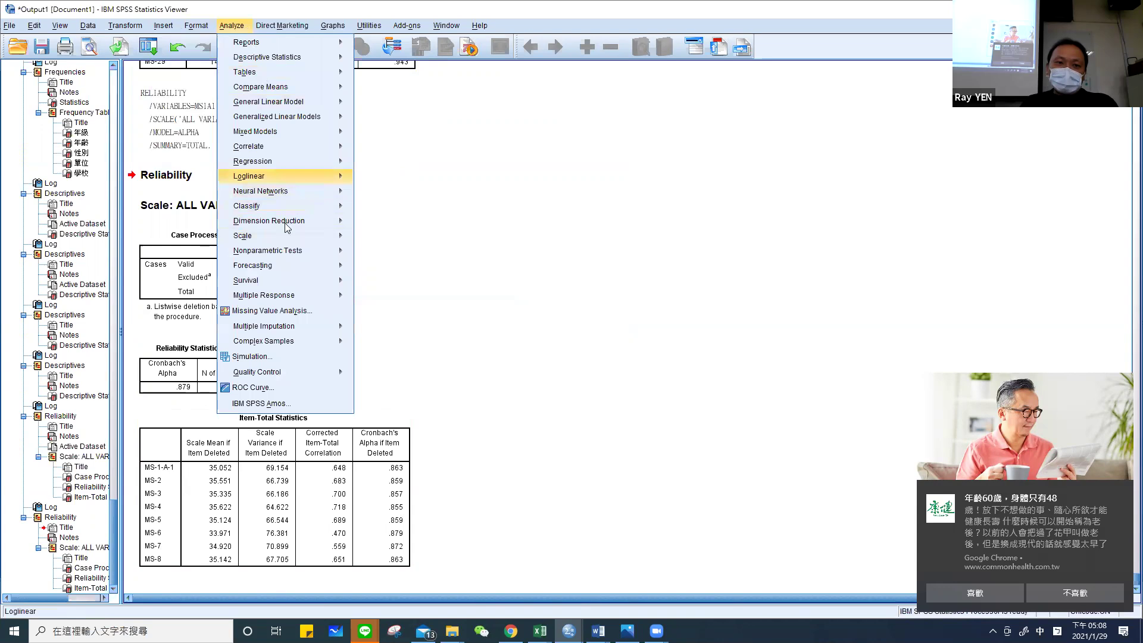
mouse_move(286, 236)
left_click(405, 235)
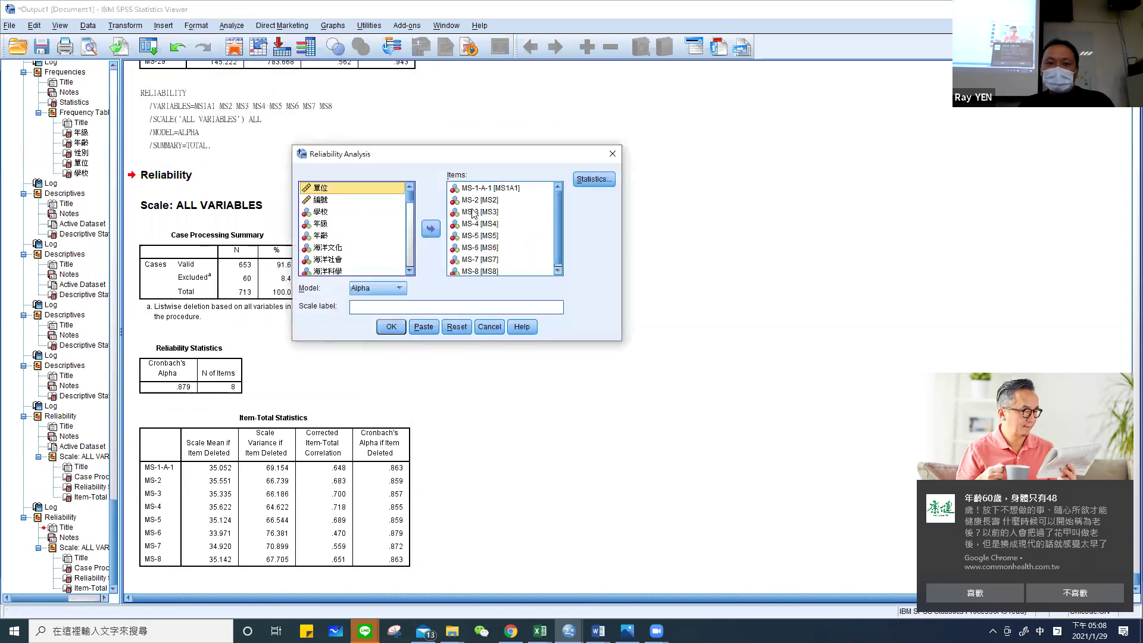
left_click(474, 215)
key("ctrl+a")
left_click(430, 228)
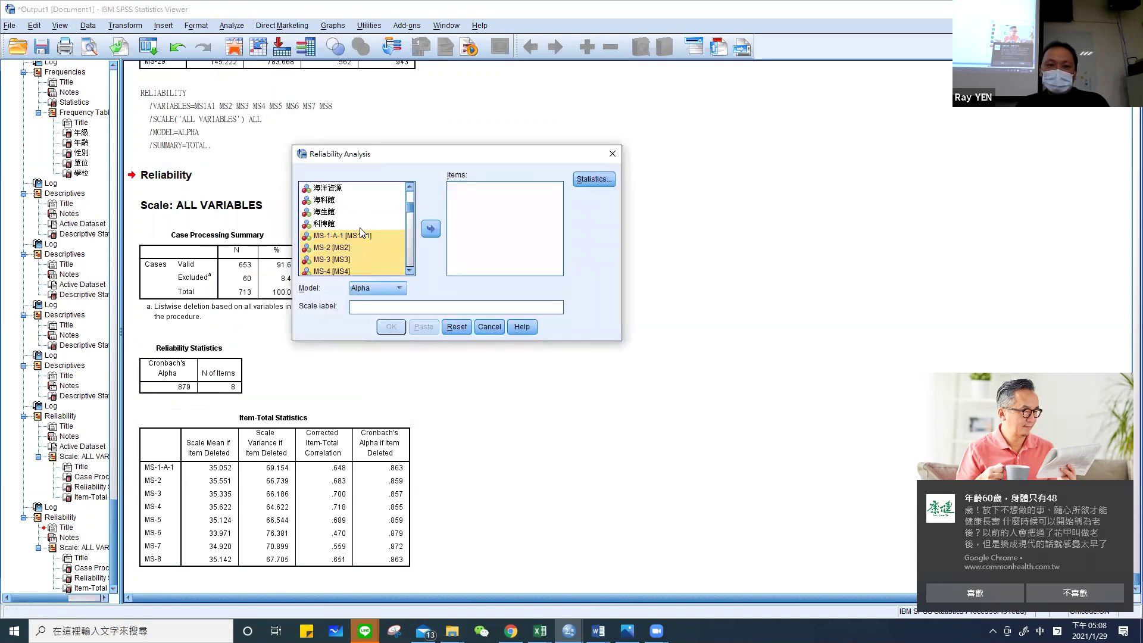
Add MS-9-B-1 through MS-14 as items, take MS-14 back out, and run the reliability analysis on the remaining items.
scroll(360, 232, "down", 2)
left_click(342, 259)
scroll(343, 262, "down", 2)
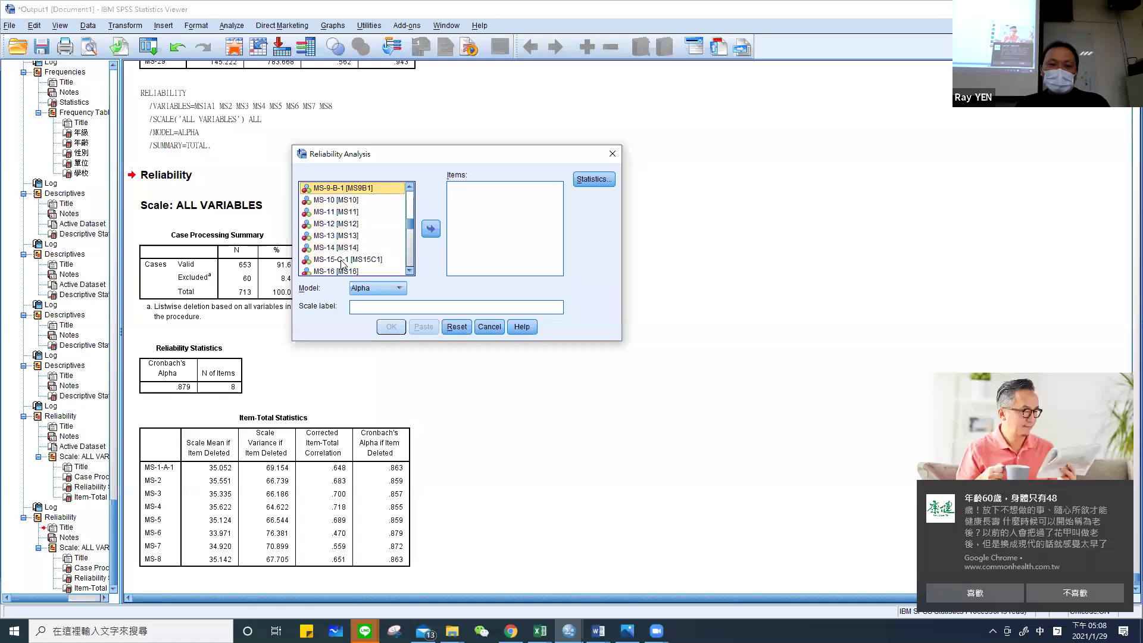
left_click(347, 249, "shift")
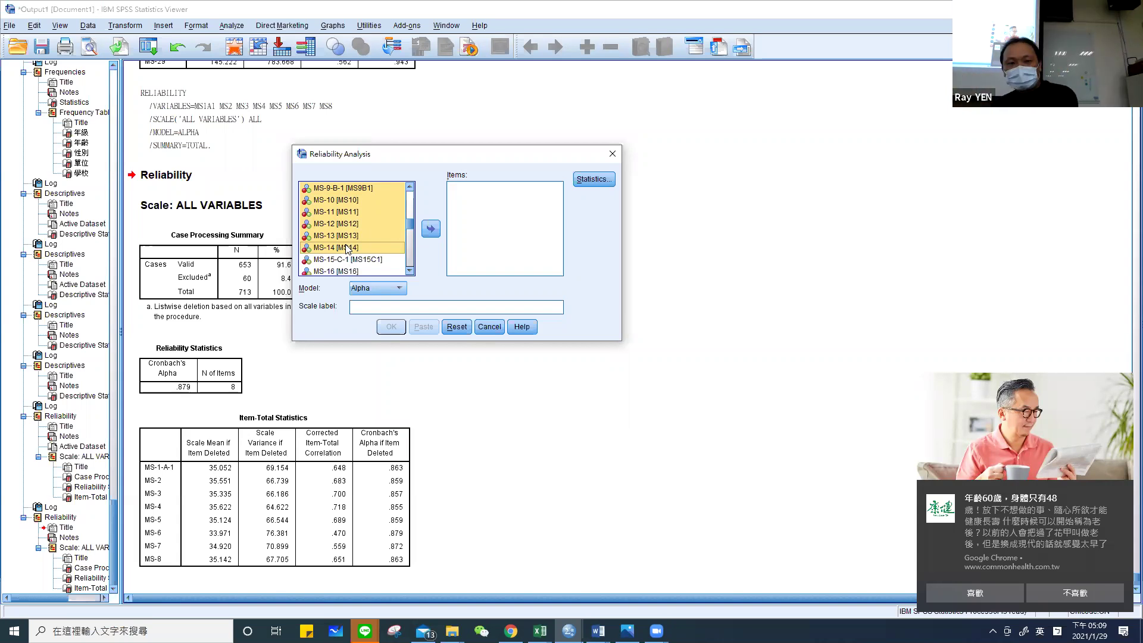
left_click(430, 229)
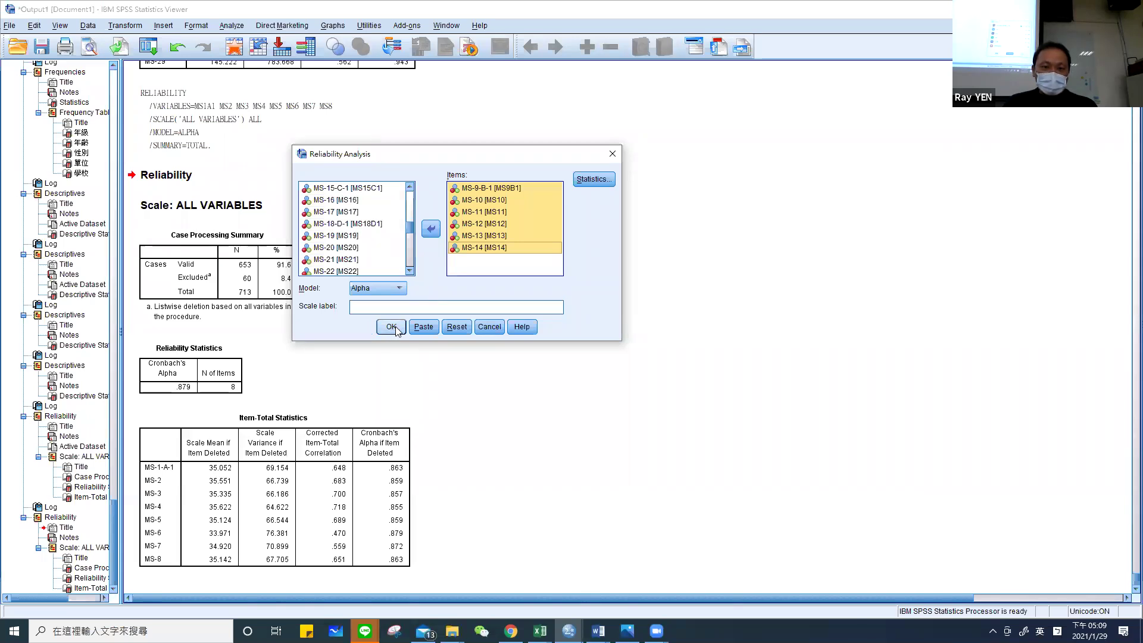
left_click(476, 248)
left_click(431, 229)
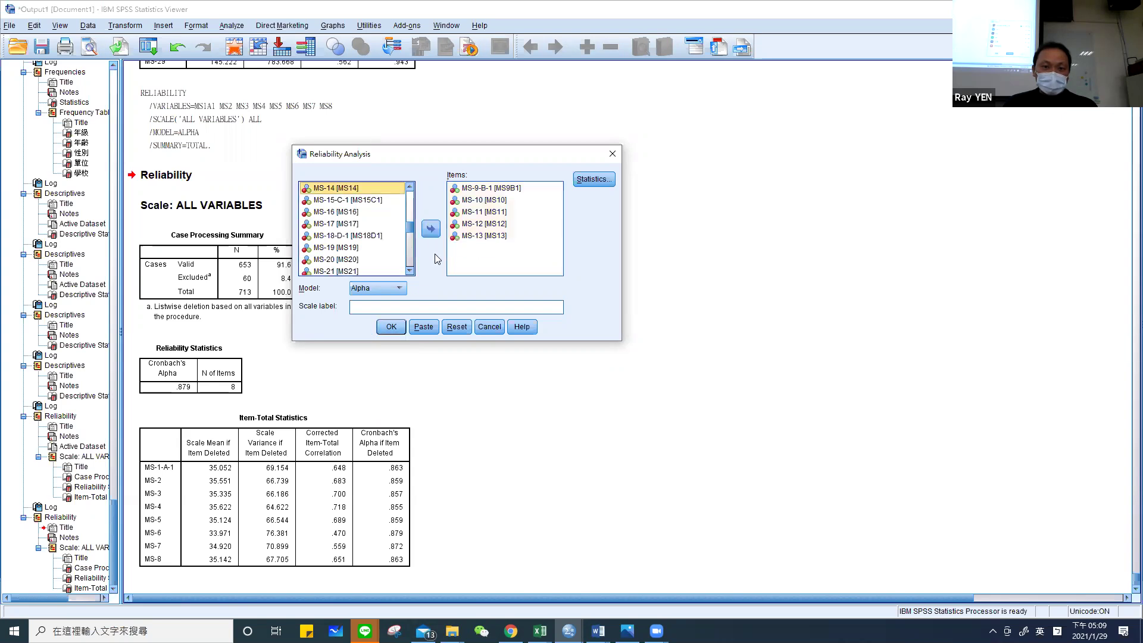
left_click(391, 327)
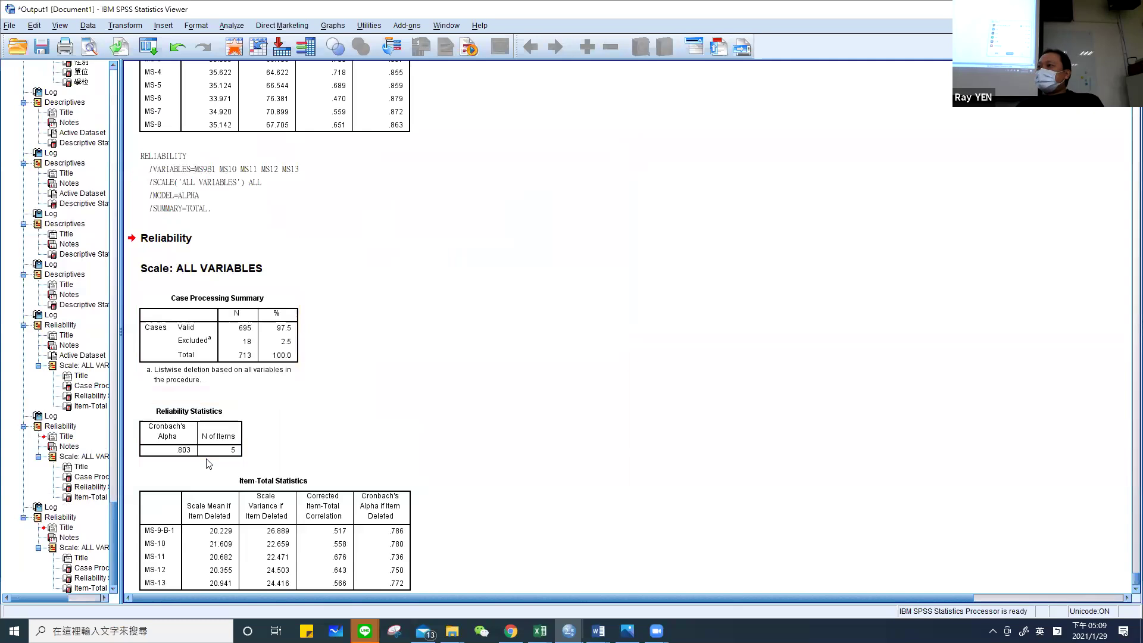
Reopen the reliability analysis and remove MS-9-B-1 through MS-13 from its items.
left_click(231, 25)
mouse_move(286, 235)
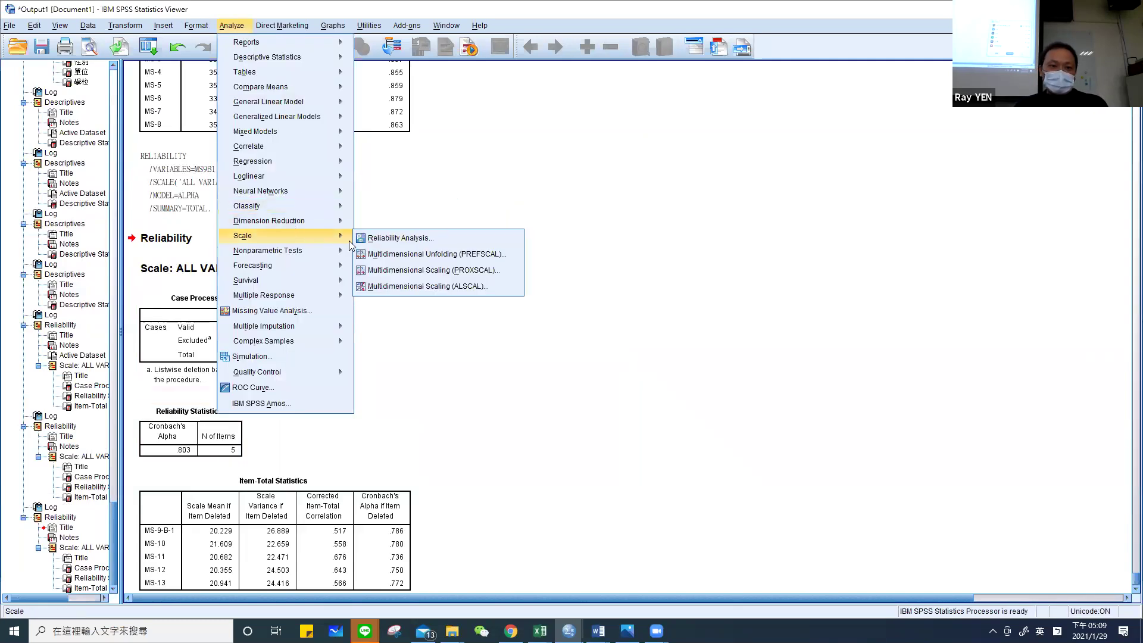
left_click(397, 238)
left_click(476, 223)
left_click(476, 187, "shift")
left_click(431, 230)
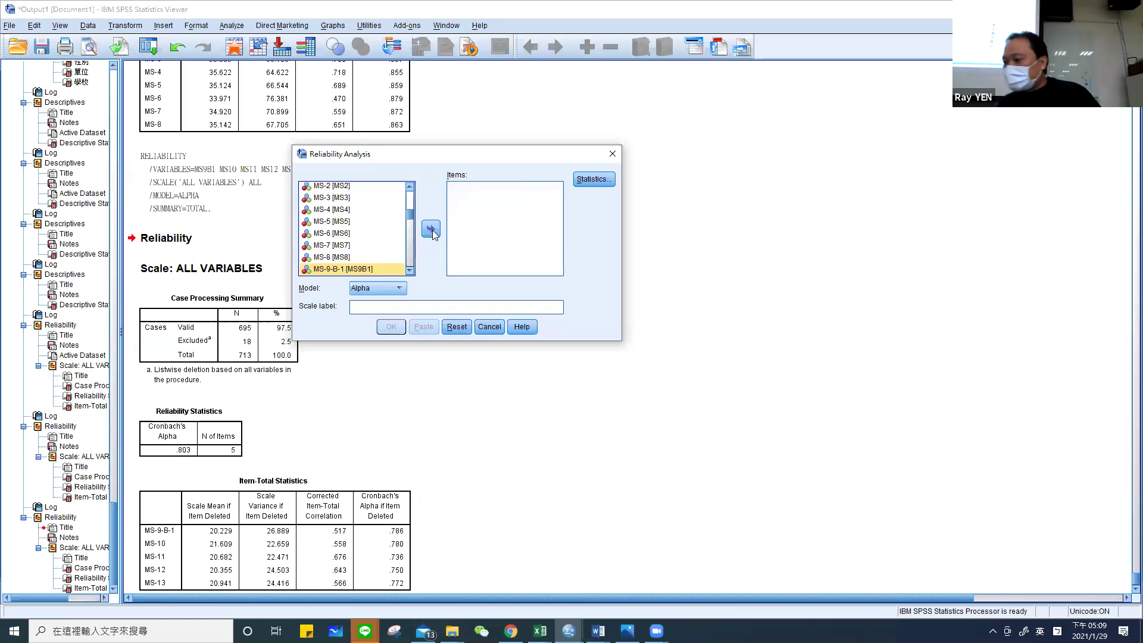
Run the reliability analysis for MS-14 through MS-17 and review its item-total statistics.
scroll(371, 236, "down", 2)
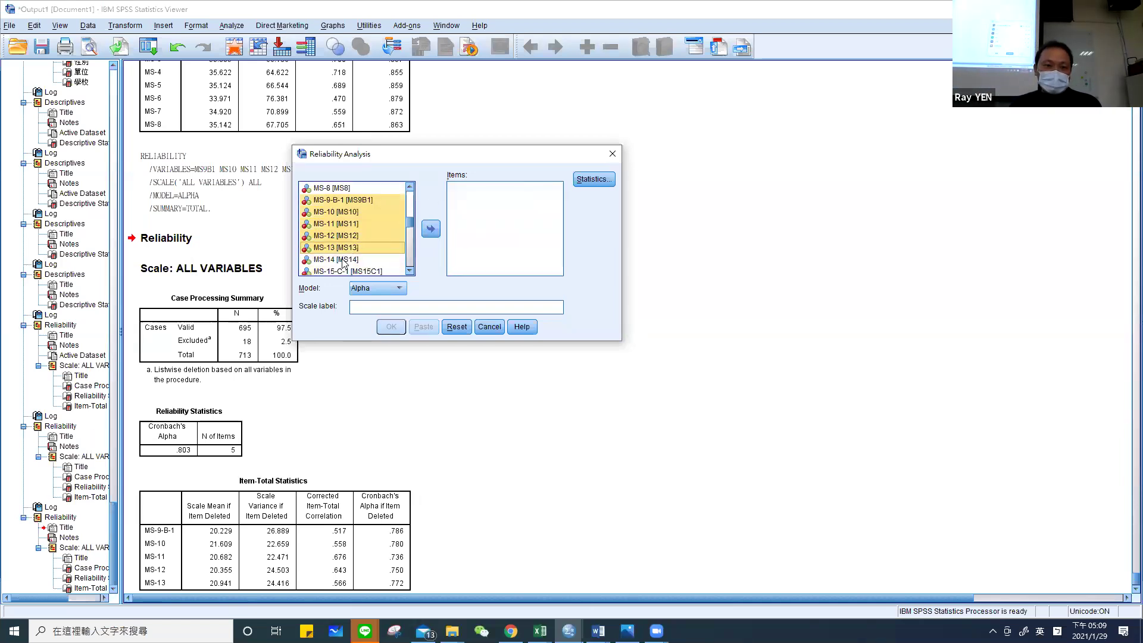
left_click(356, 259)
scroll(381, 245, "down", 2)
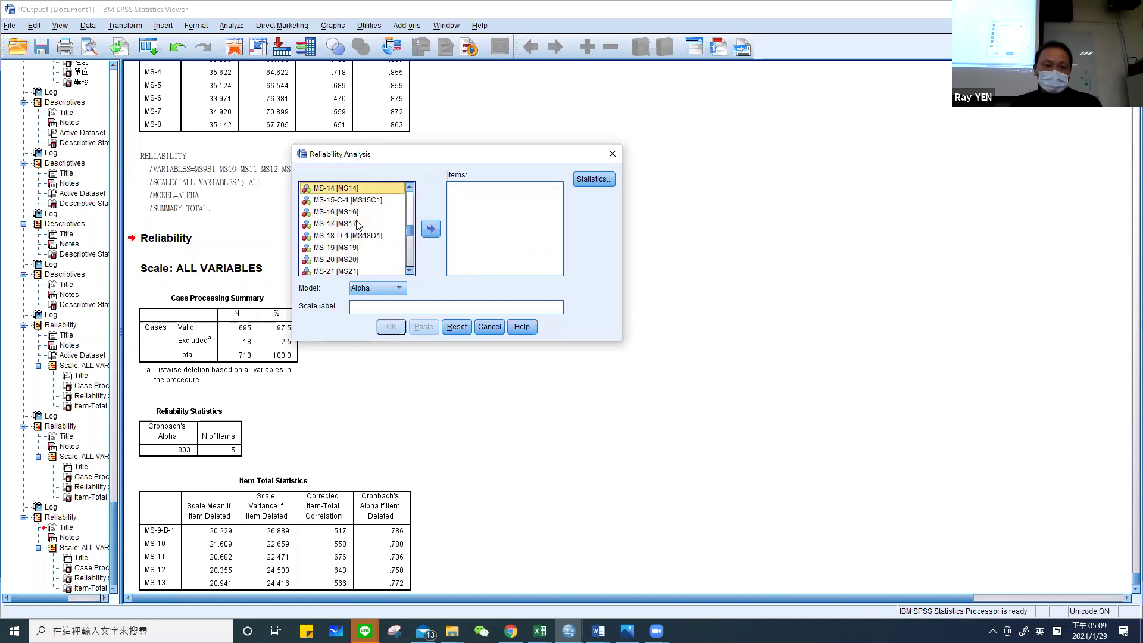
left_click(349, 224, "shift")
left_click(430, 229)
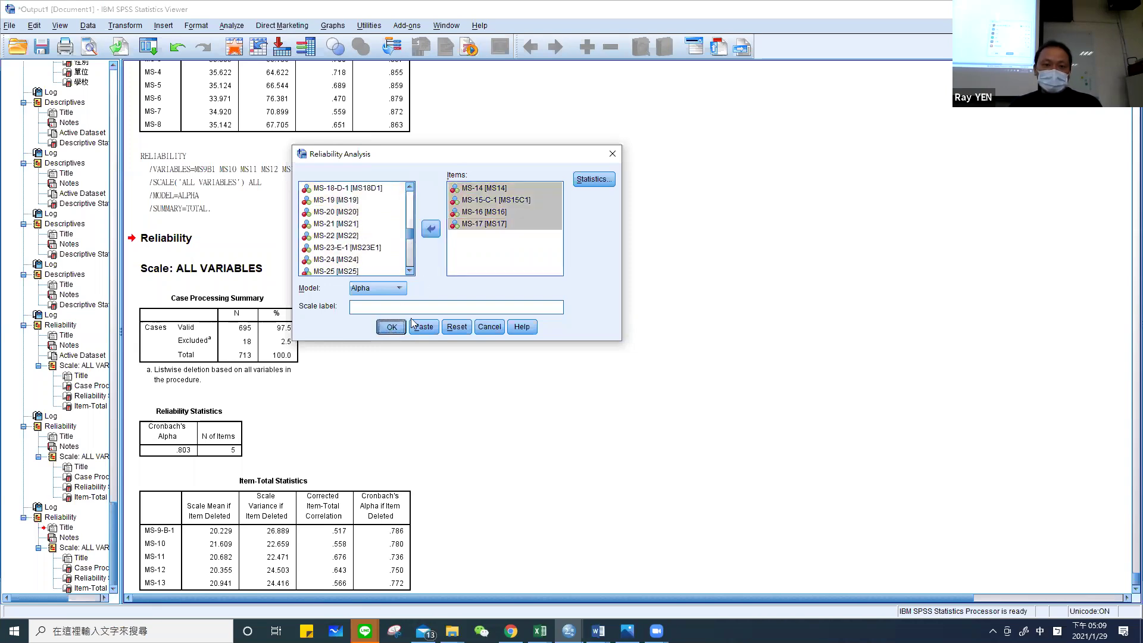
left_click(391, 327)
scroll(241, 452, "down", 1)
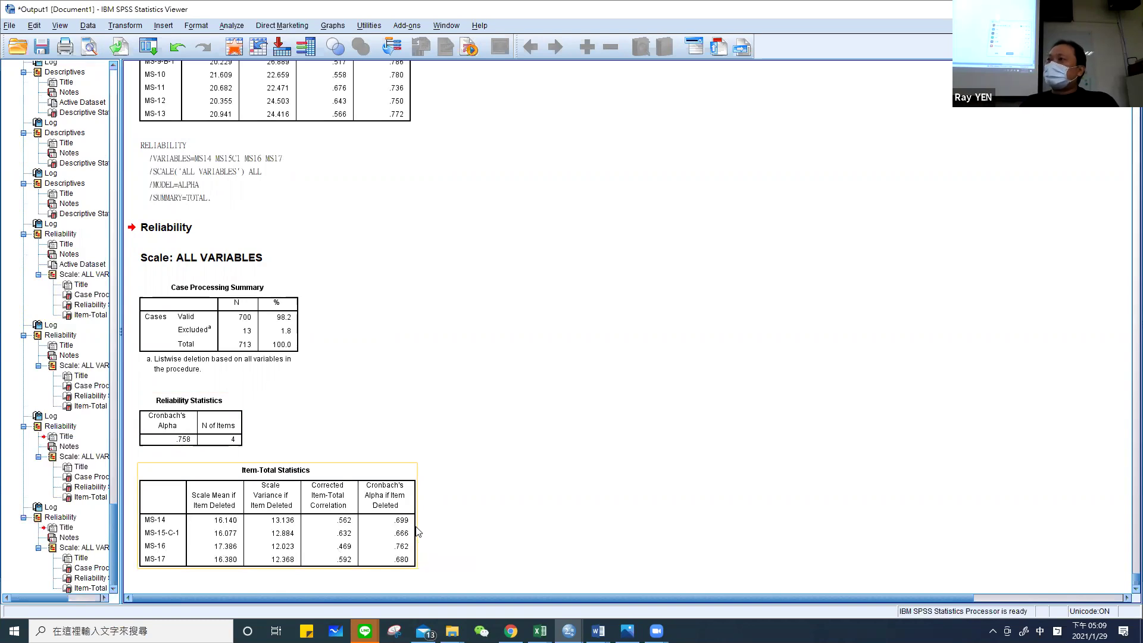
left_click(255, 454)
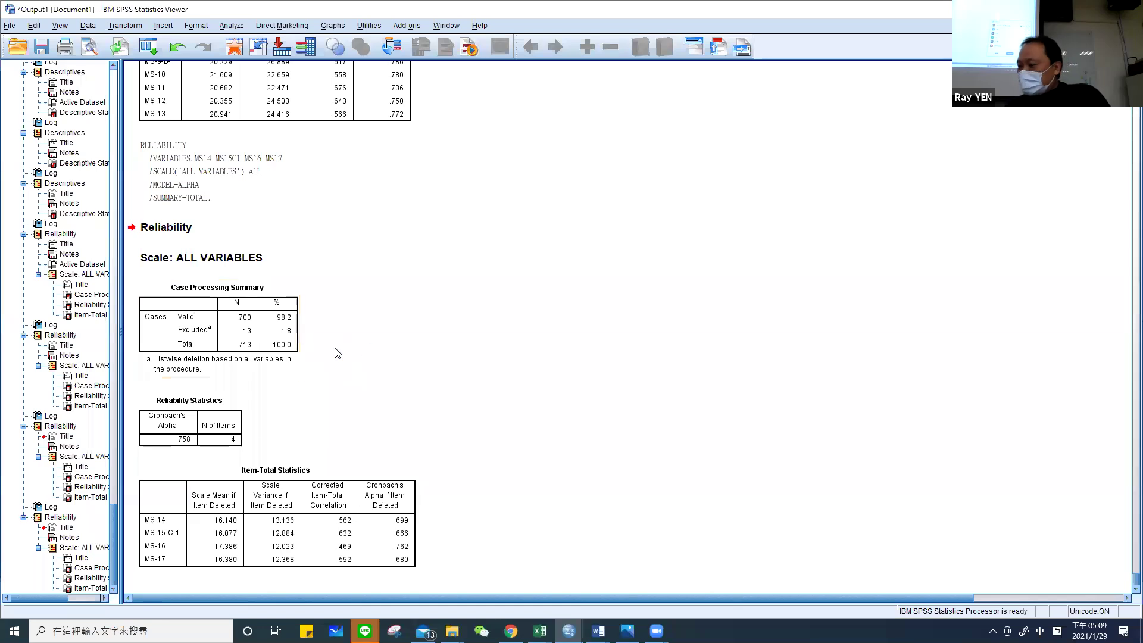
Switch to the first-round Delphi questionnaire in Word and examine its concept tables from Issue Knowledge through Basic Skill.
left_click(250, 515)
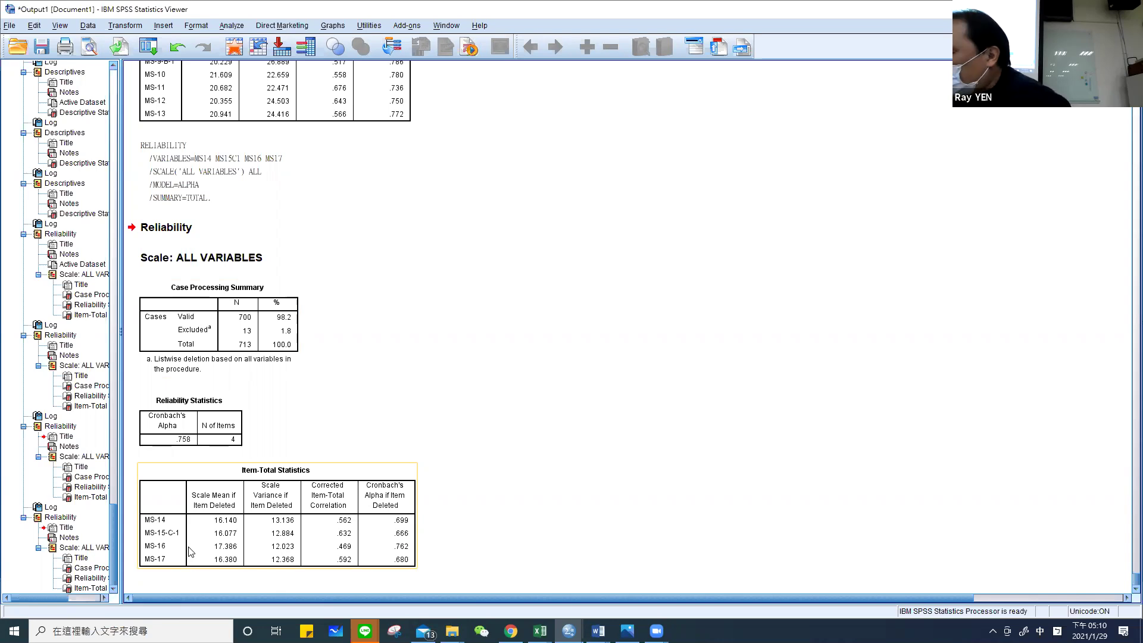
left_click(172, 375)
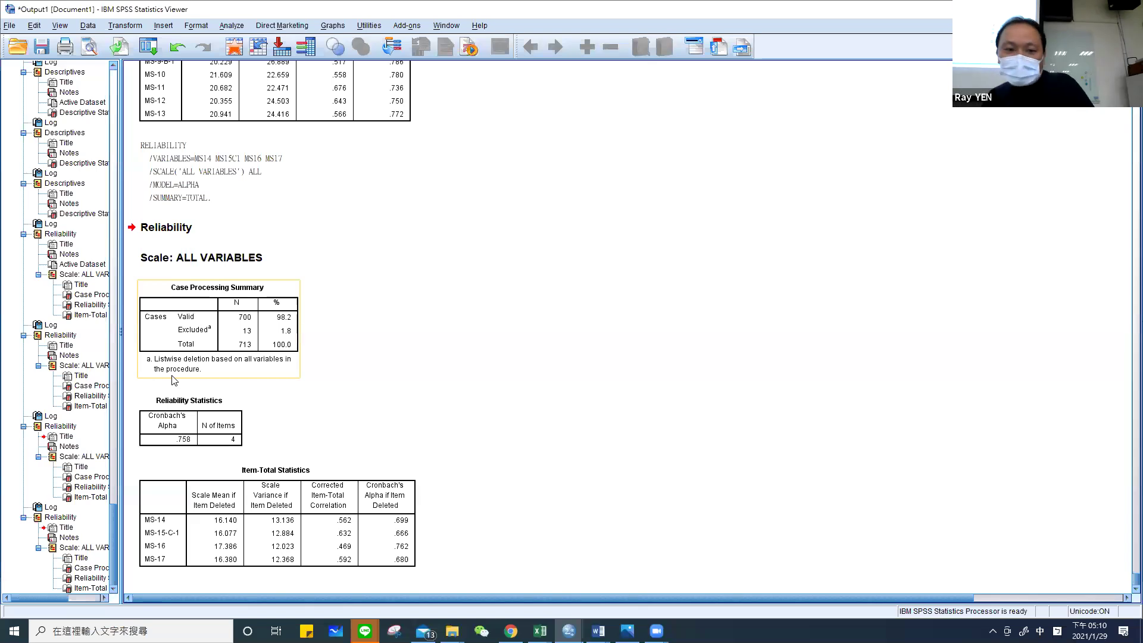
left_click(540, 630)
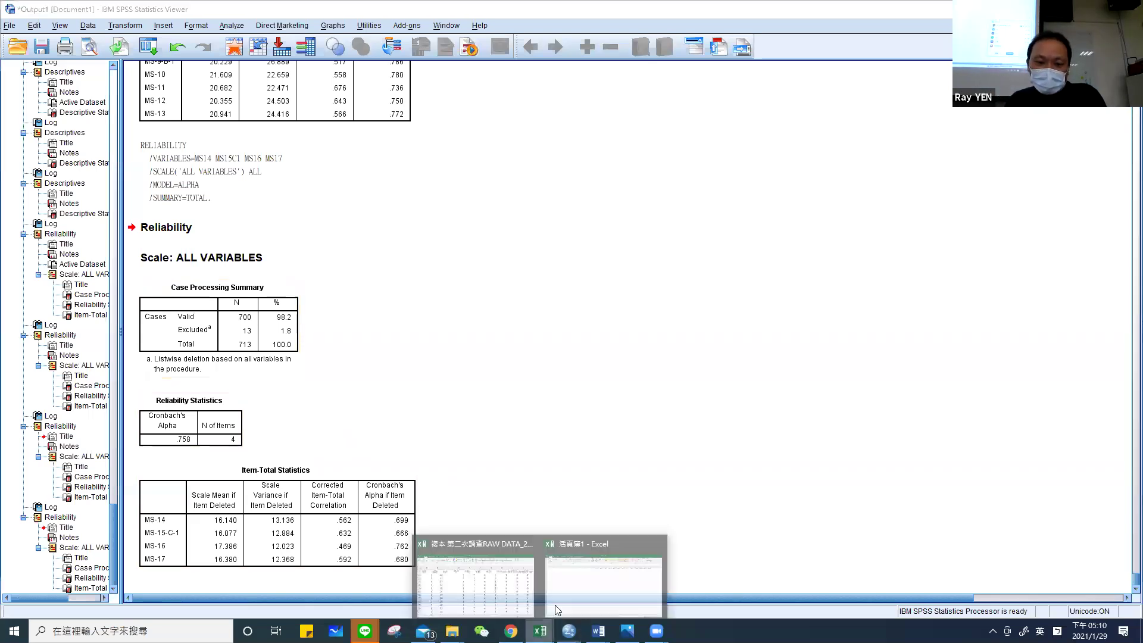
mouse_move(597, 629)
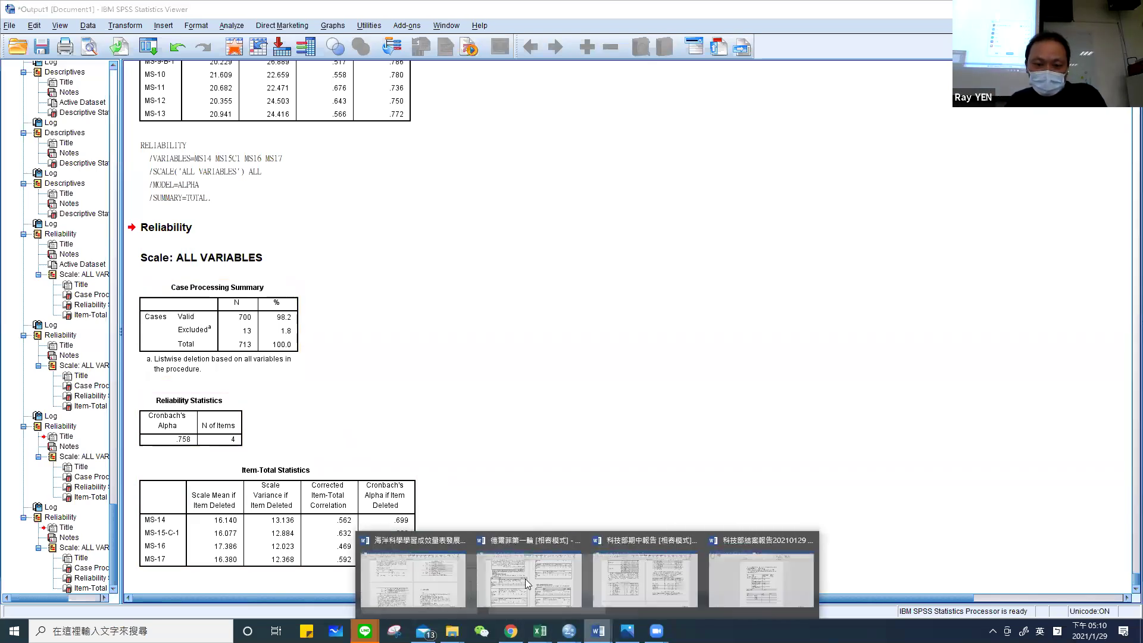
left_click(525, 578)
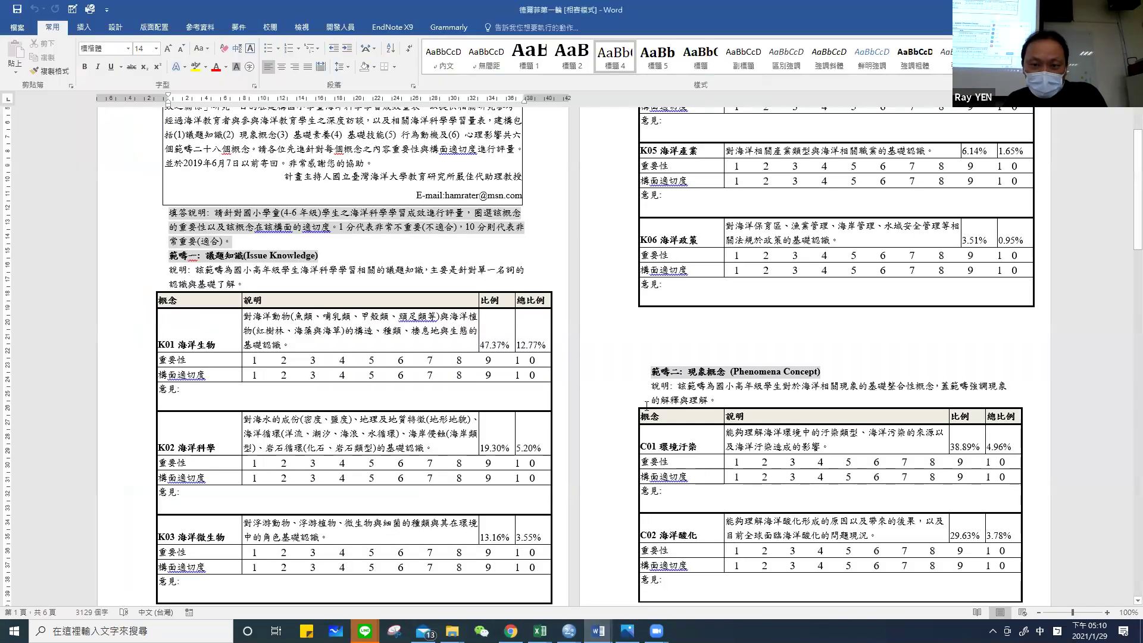
scroll(649, 406, "down", 10)
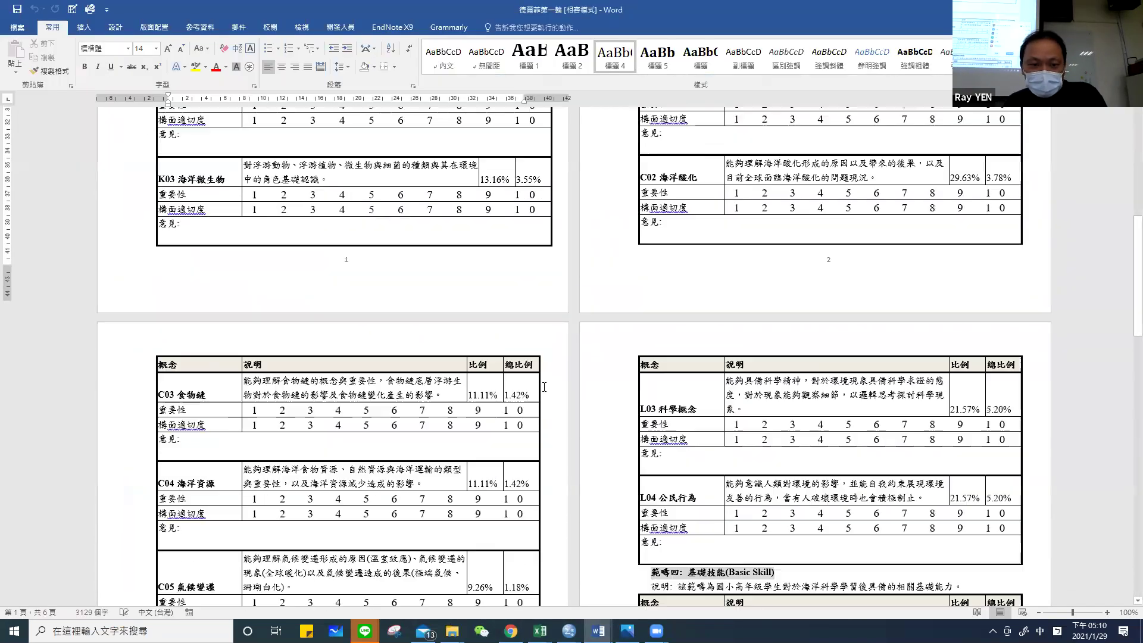
scroll(536, 386, "down", 3)
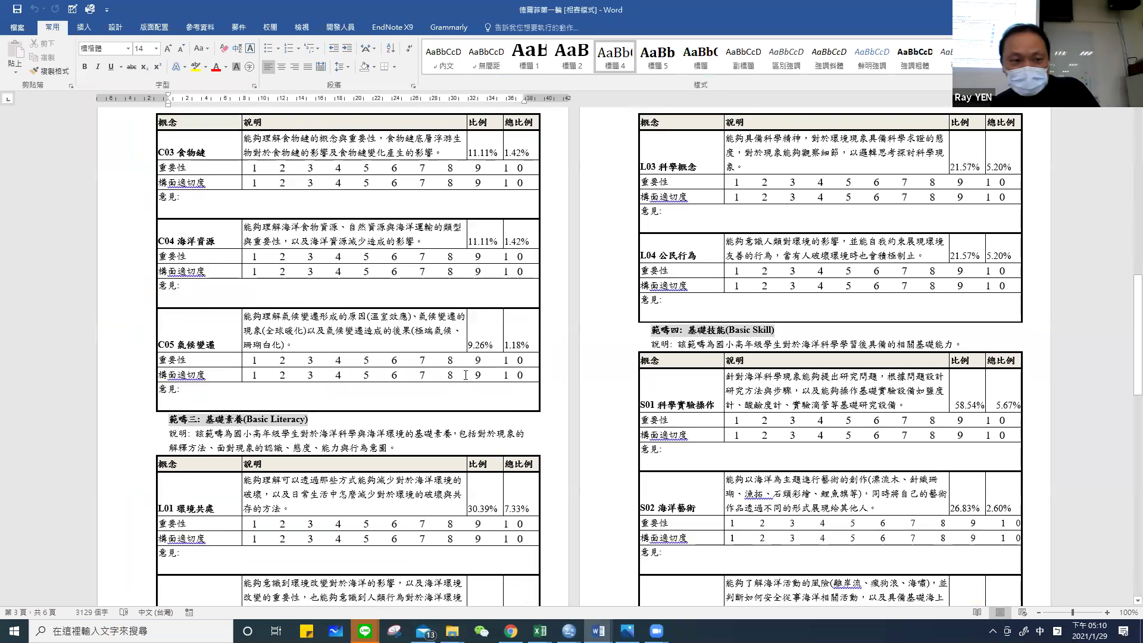
scroll(388, 414, "down", 4)
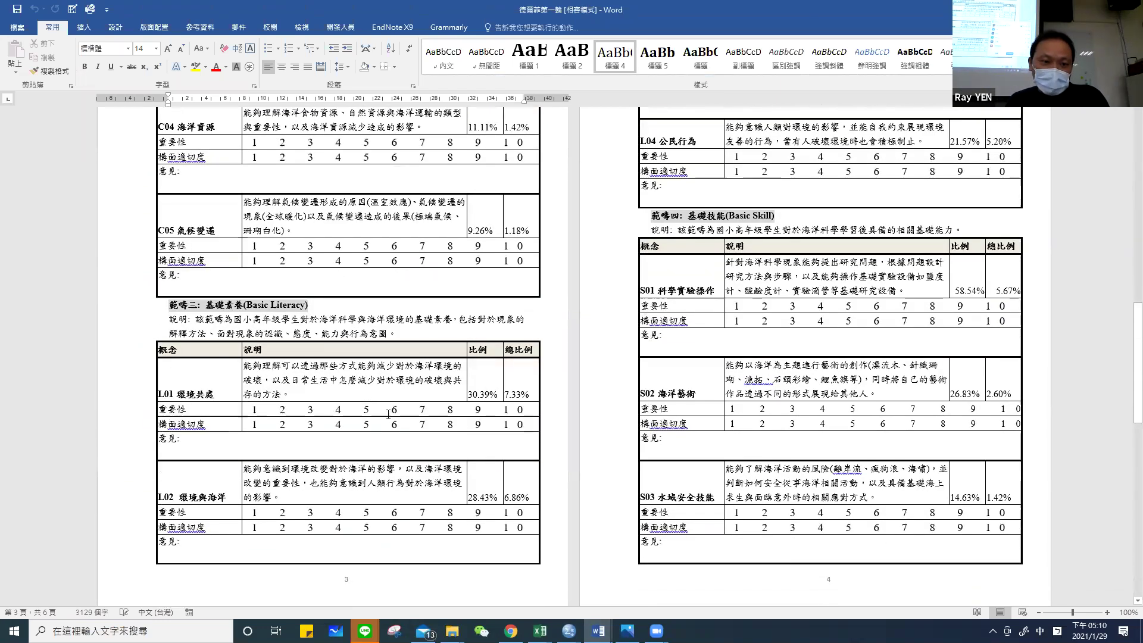
scroll(750, 209, "up", 6)
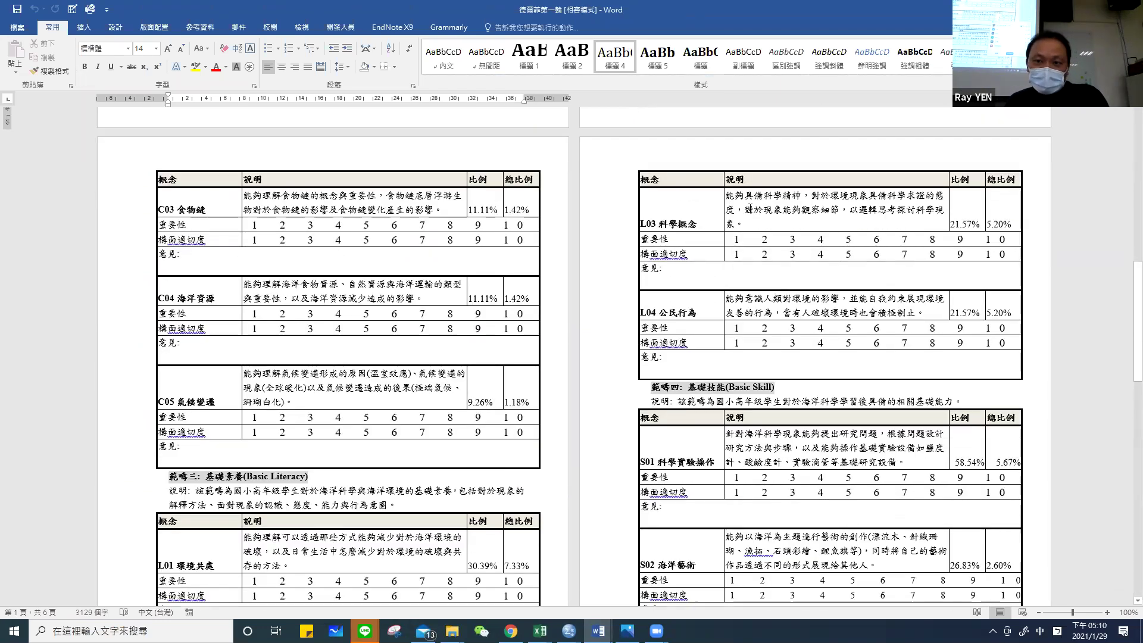
scroll(493, 337, "down", 5)
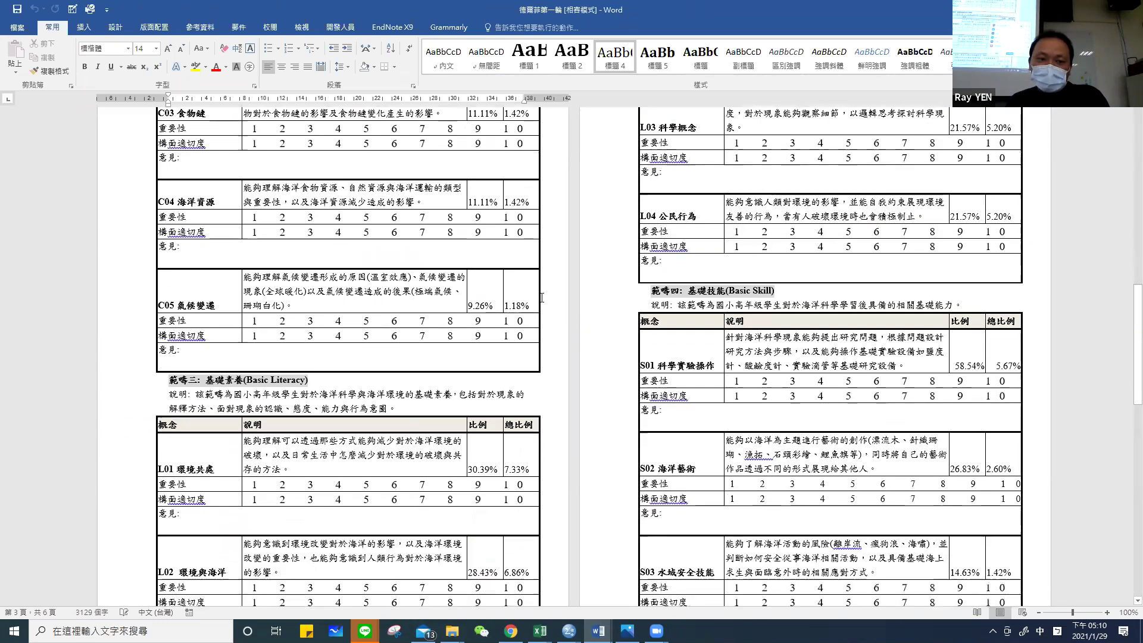
scroll(492, 337, "up", 1)
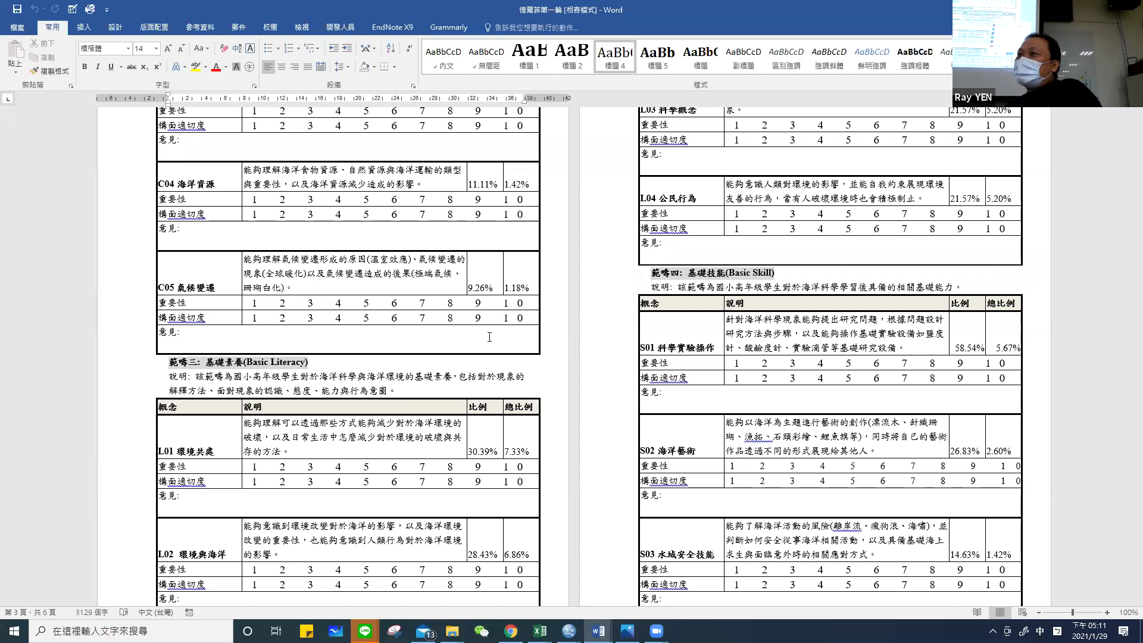
Return to the student data in SPSS, reopen the reliability analysis and remove MS-14 through MS-17 from its items.
left_click(568, 631)
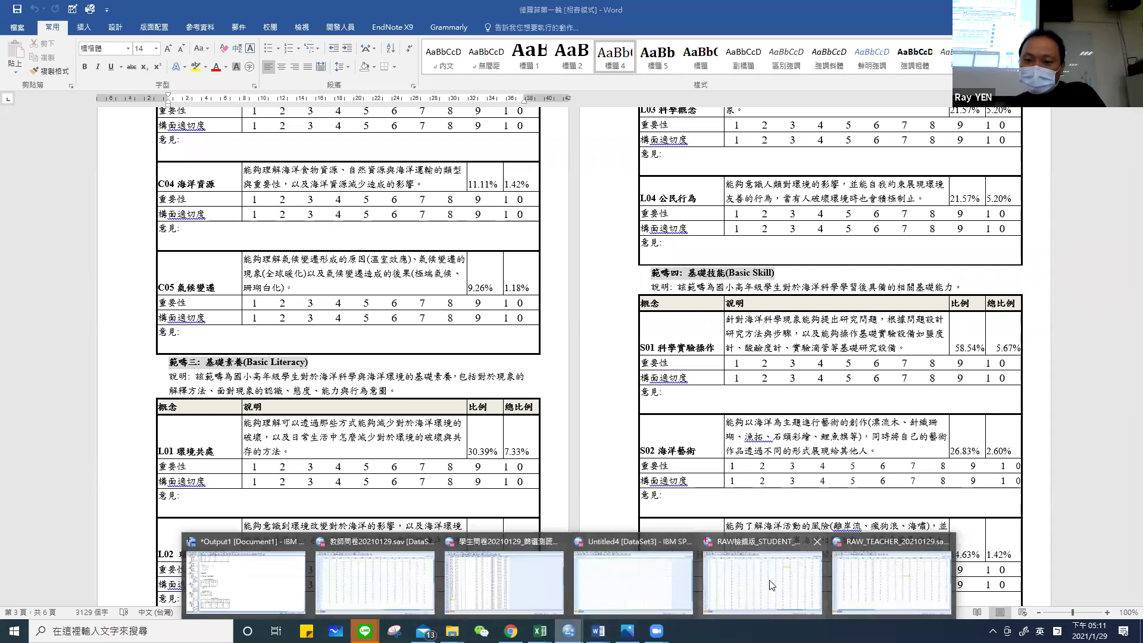
left_click(771, 585)
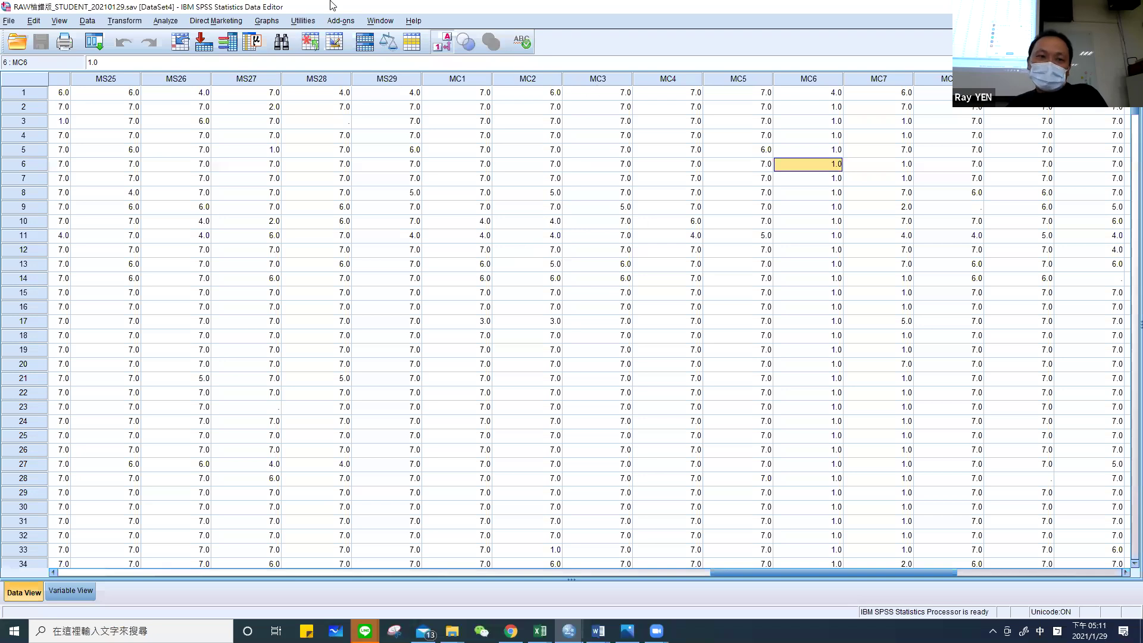
left_click(171, 21)
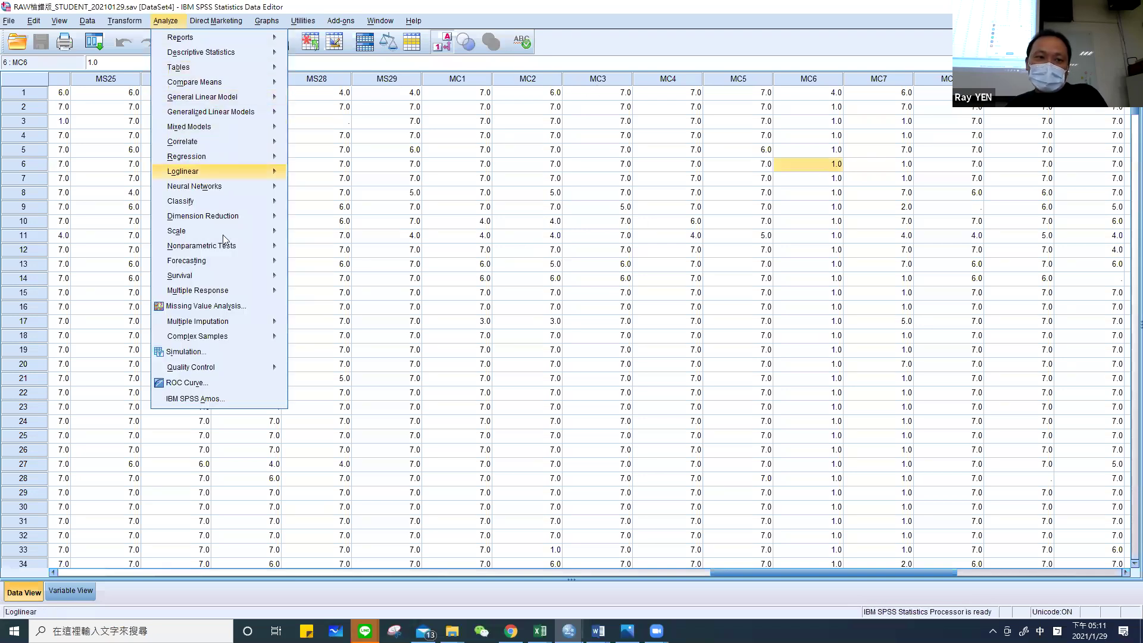
left_click(559, 232)
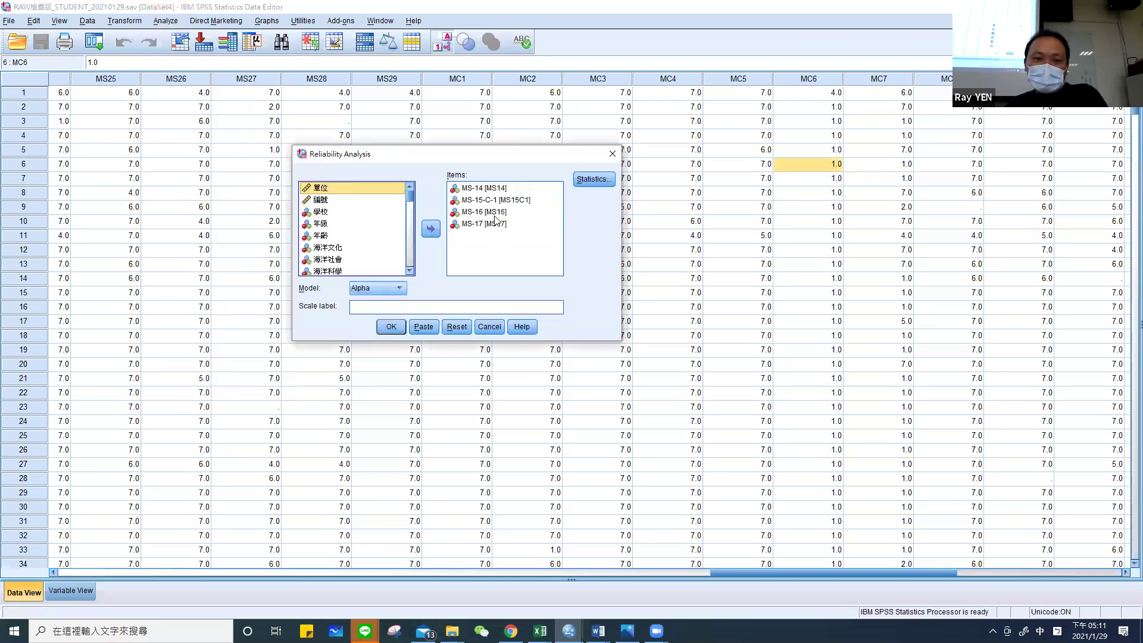
key("ctrl+a")
left_click(430, 229)
Add MS-18-D-1 through MS-22 as items and run the reliability analysis with the Alpha model.
scroll(345, 226, "down", 1)
left_click(343, 213)
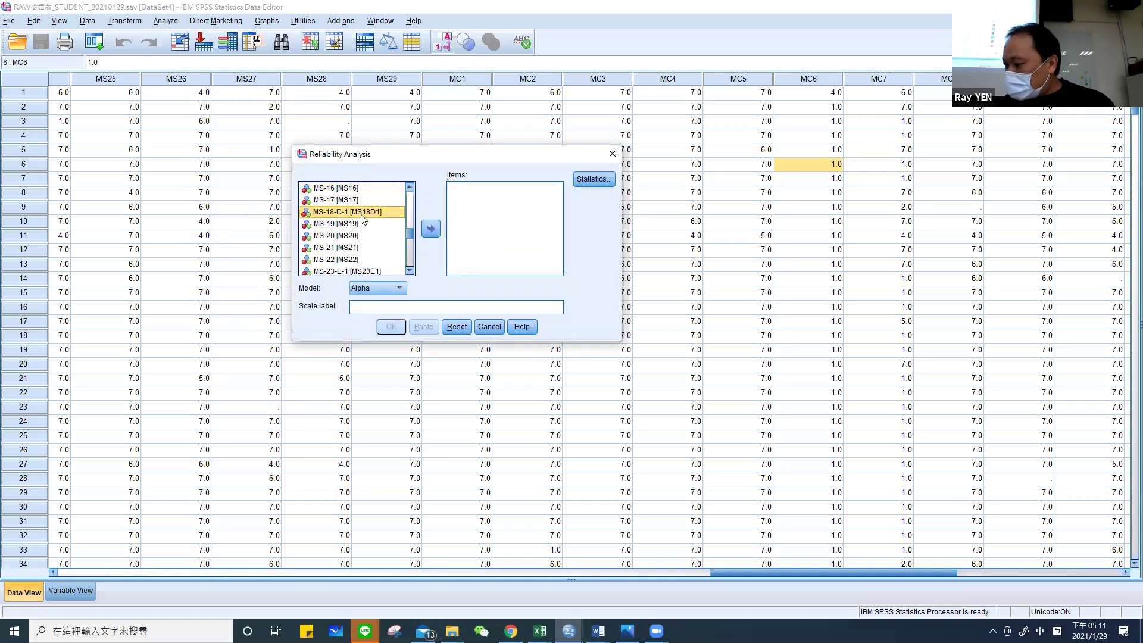
left_click(345, 259, "shift")
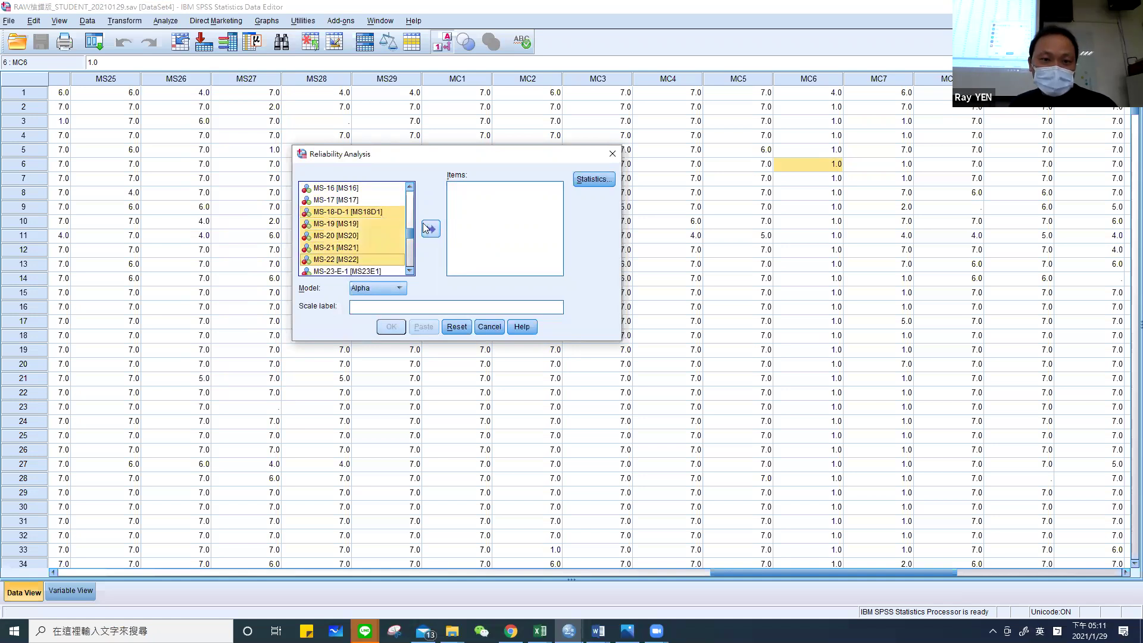
left_click(430, 229)
left_click(391, 327)
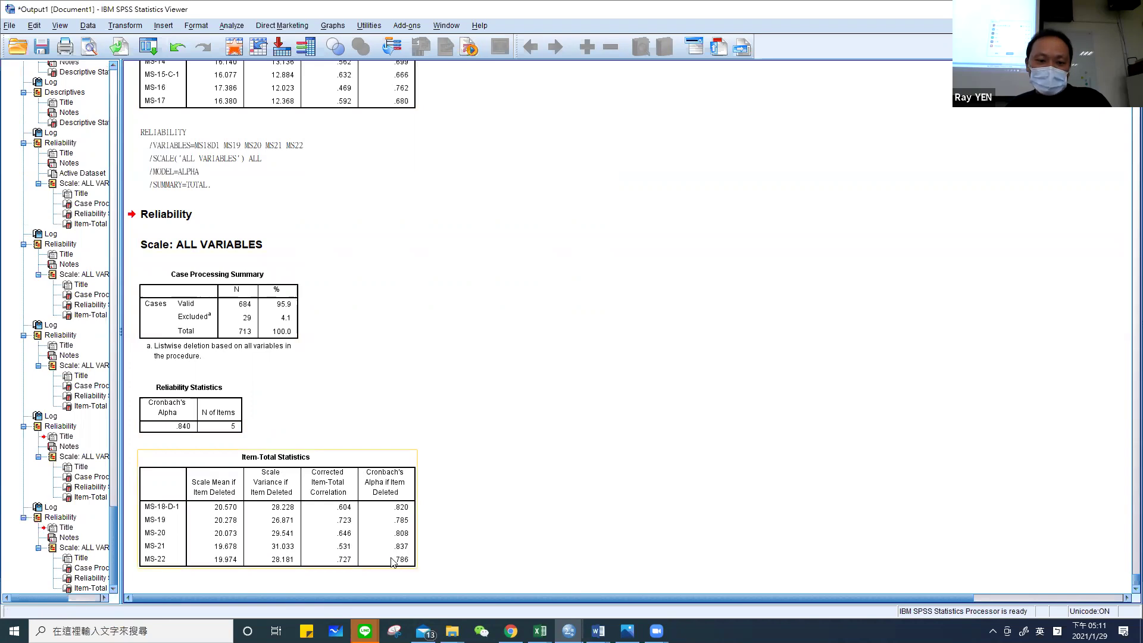
Open Reliability Analysis and remove all current items, MS-18-D-1 through MS-22, from the item list.
left_click(233, 29)
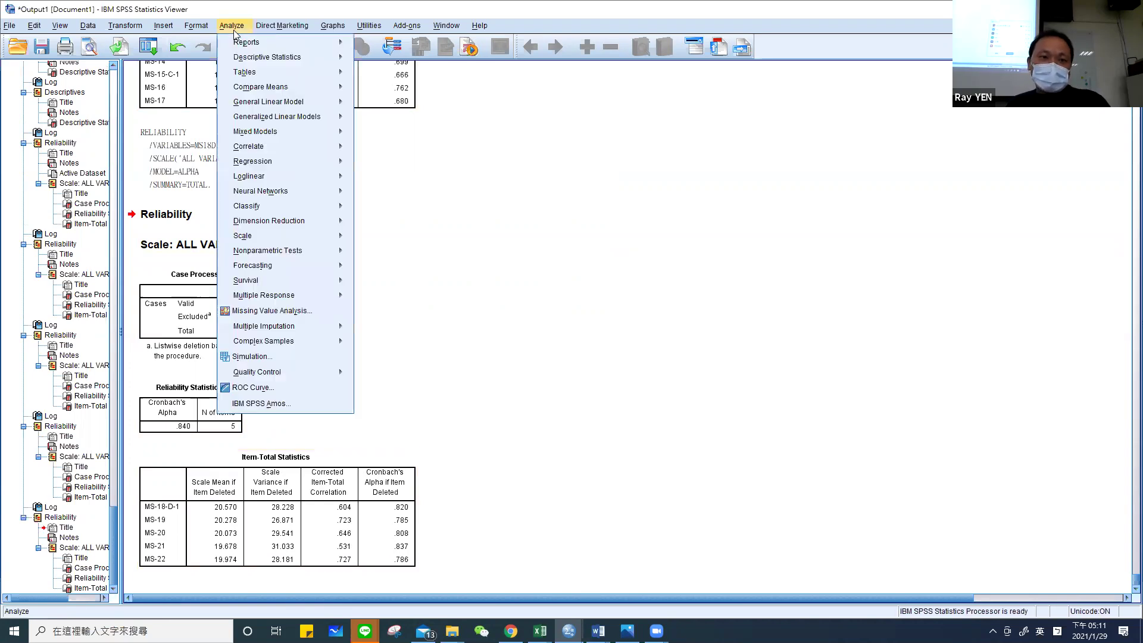
mouse_move(305, 238)
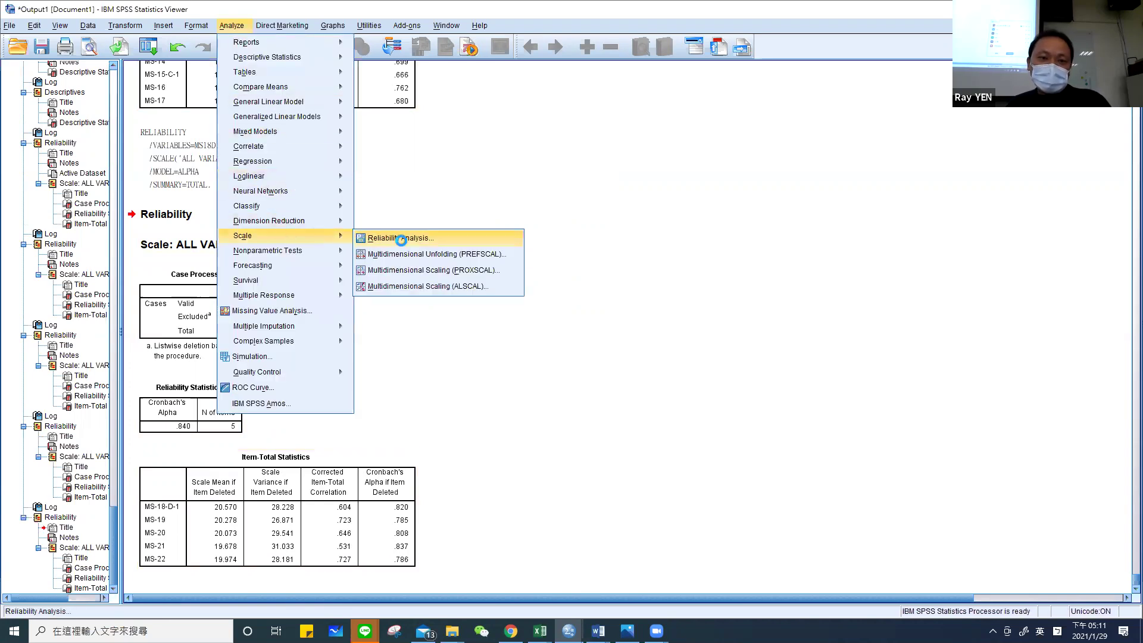
left_click(400, 237)
left_click(484, 223)
key("ctrl+a")
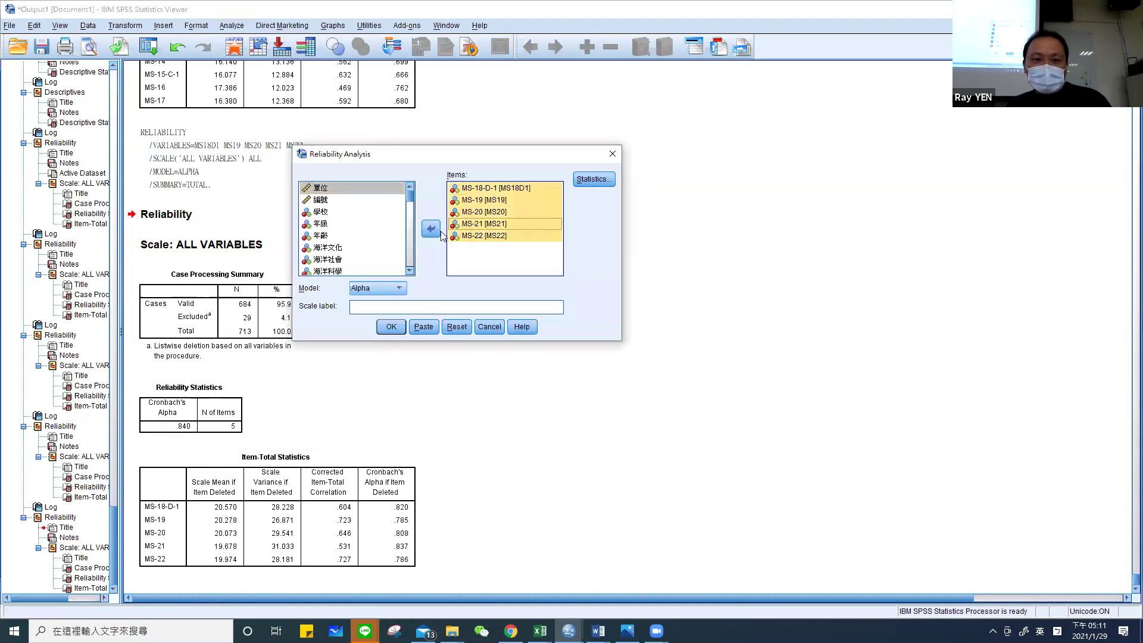
left_click(430, 229)
Add MS-23-E-1 through MS-29 as items and run the reliability analysis with the Alpha model.
left_click(370, 260)
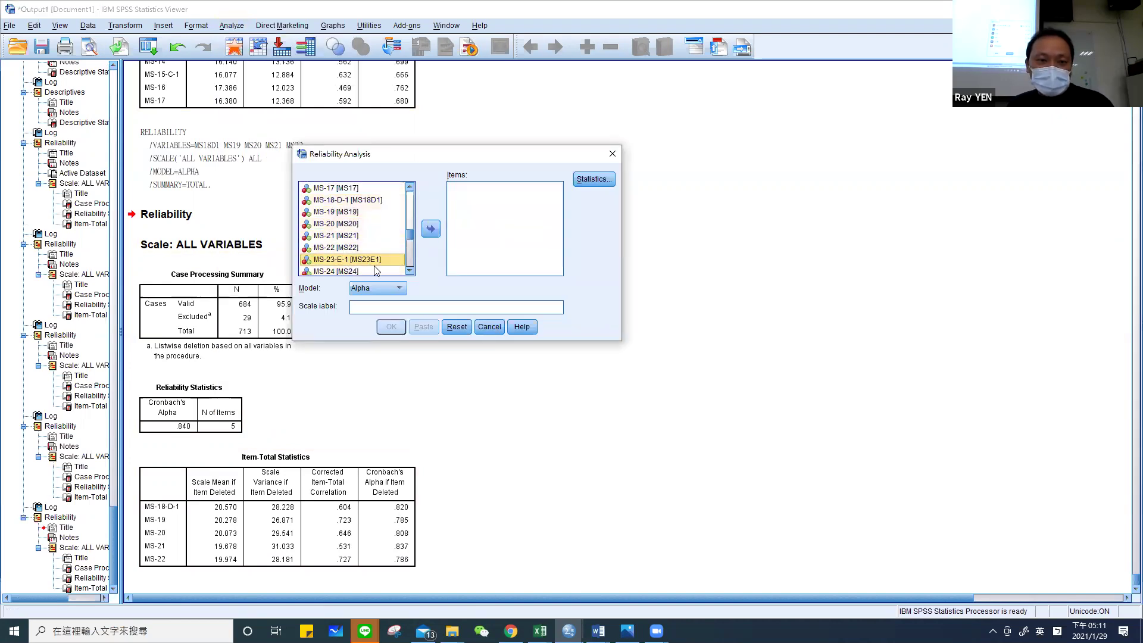
scroll(371, 260, "down", 2)
left_click(342, 260, "shift")
left_click(428, 229)
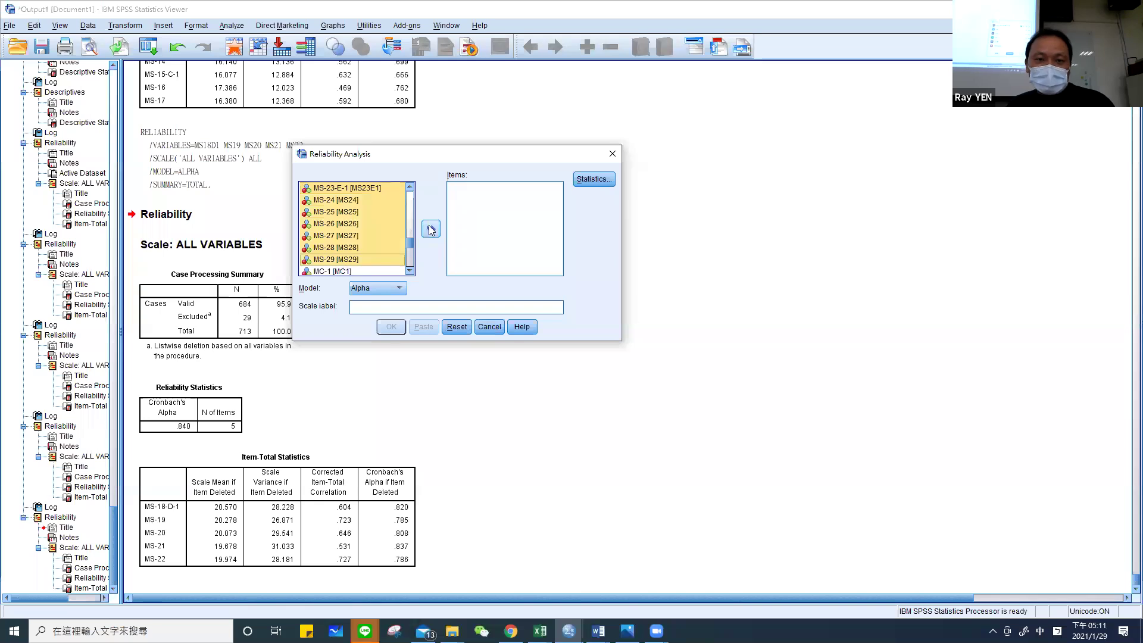
left_click(390, 329)
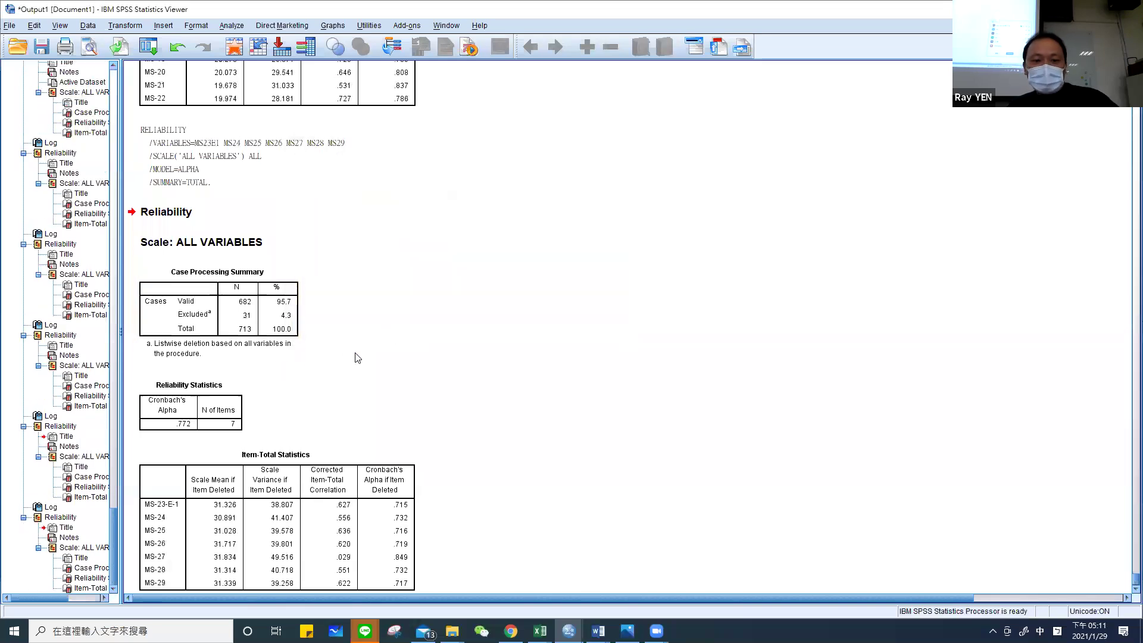
left_click(415, 500)
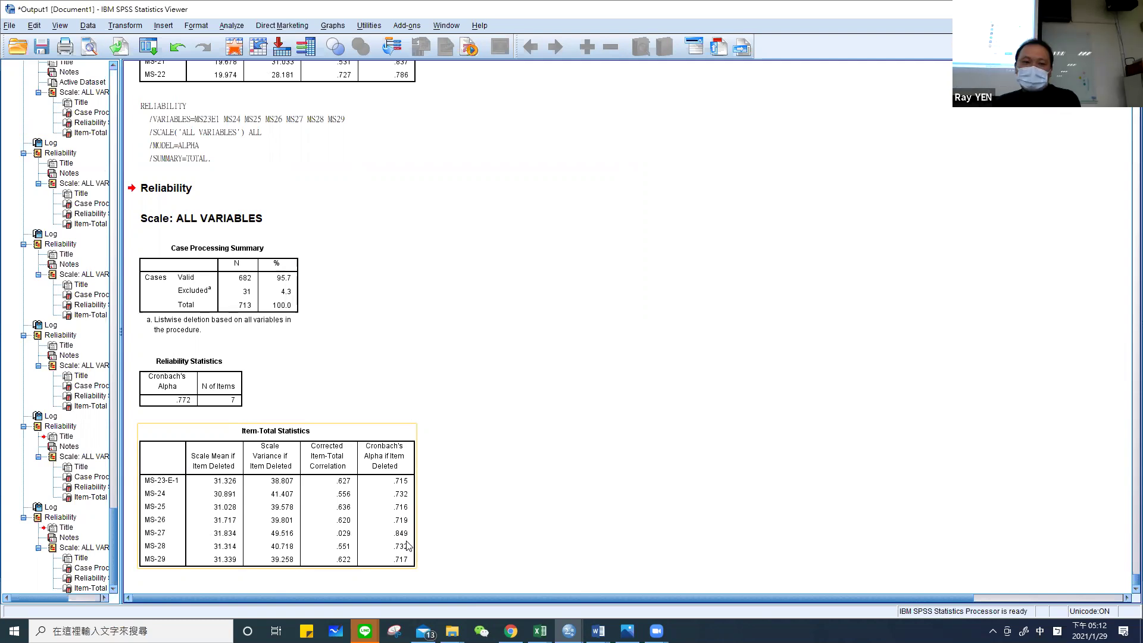
Switch to the 德爾菲第一輪 Word document, check the 行為動機 and 心理影響 categories, and return to the SPSS output.
left_click(598, 630)
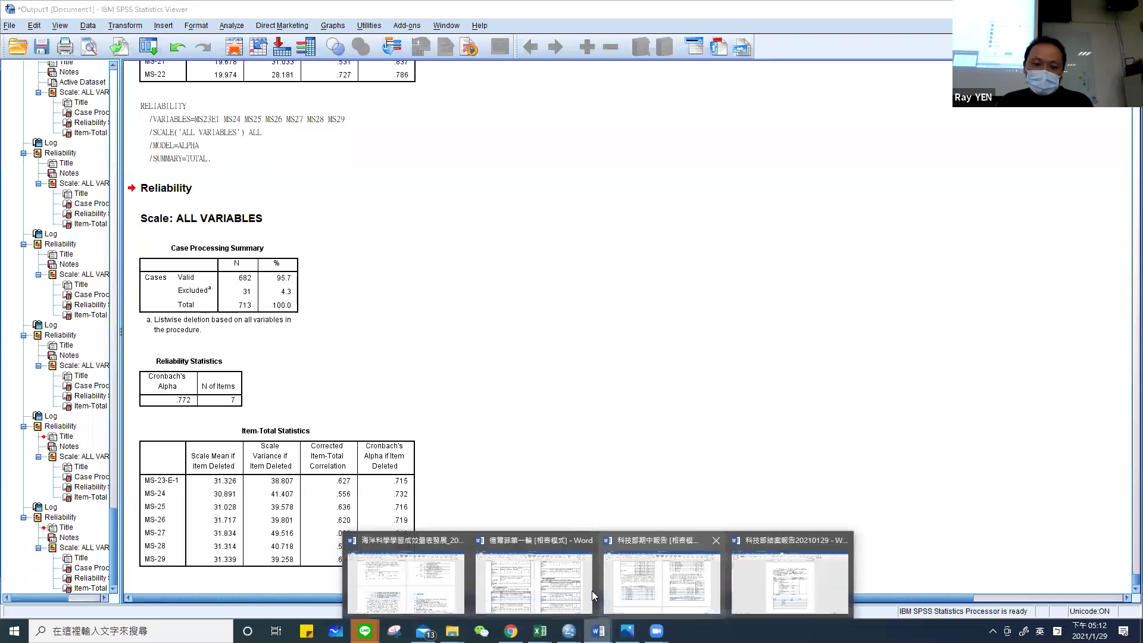
left_click(535, 581)
scroll(684, 425, "down", 5)
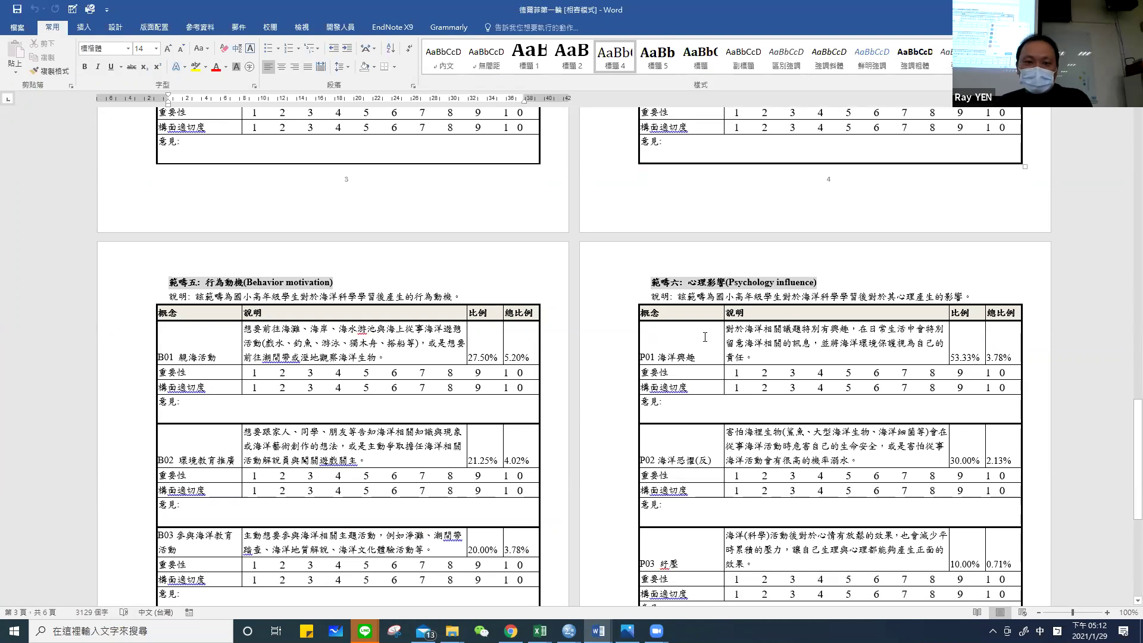
mouse_move(598, 631)
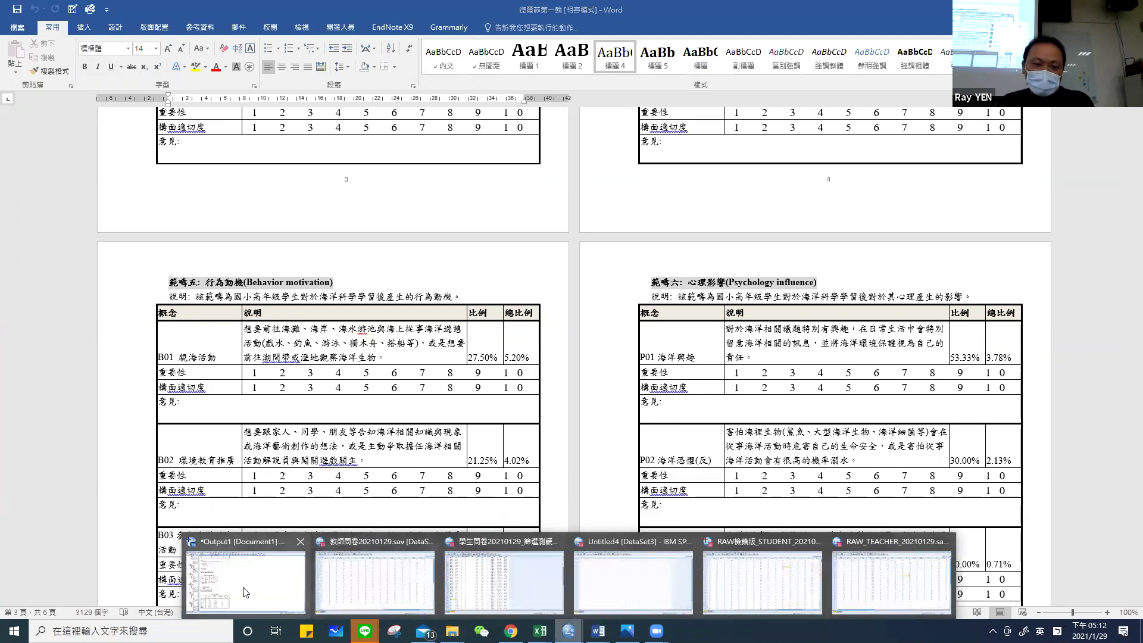
left_click(245, 592)
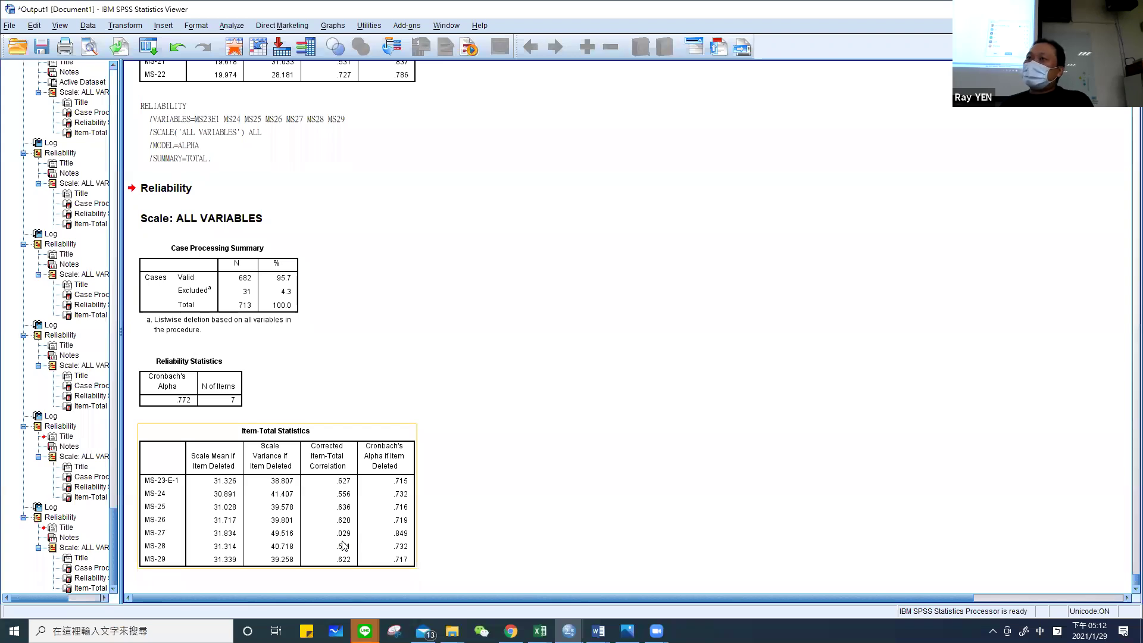
Remove MS-27 from the Reliability Analysis items and rerun the analysis on the remaining MS-23-E-1 to MS-29 items.
left_click(231, 25)
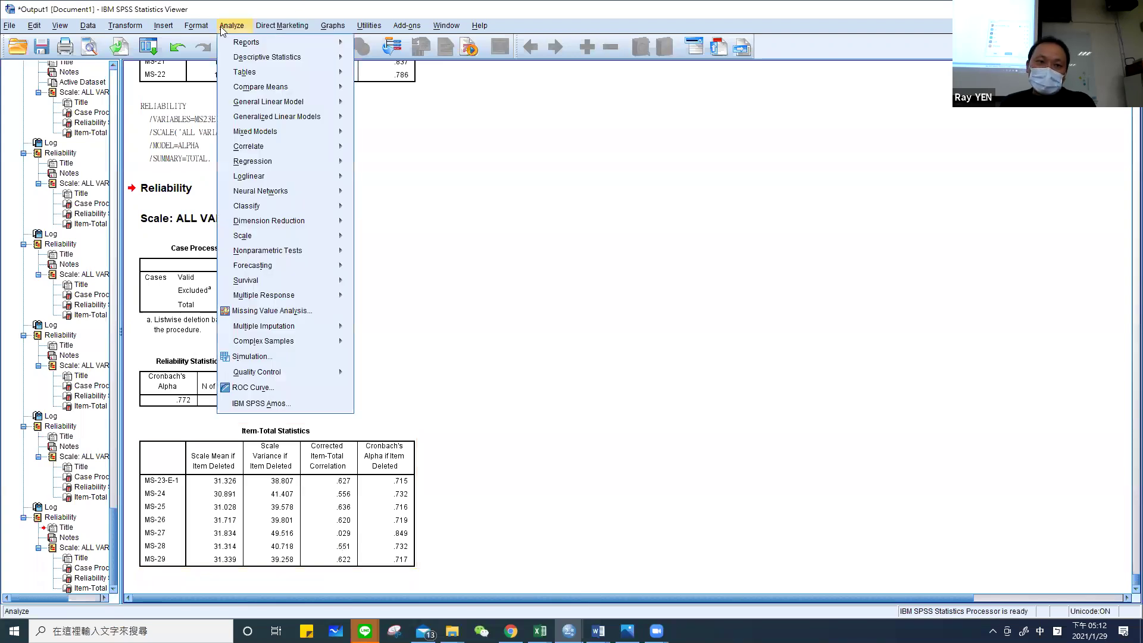
mouse_move(307, 235)
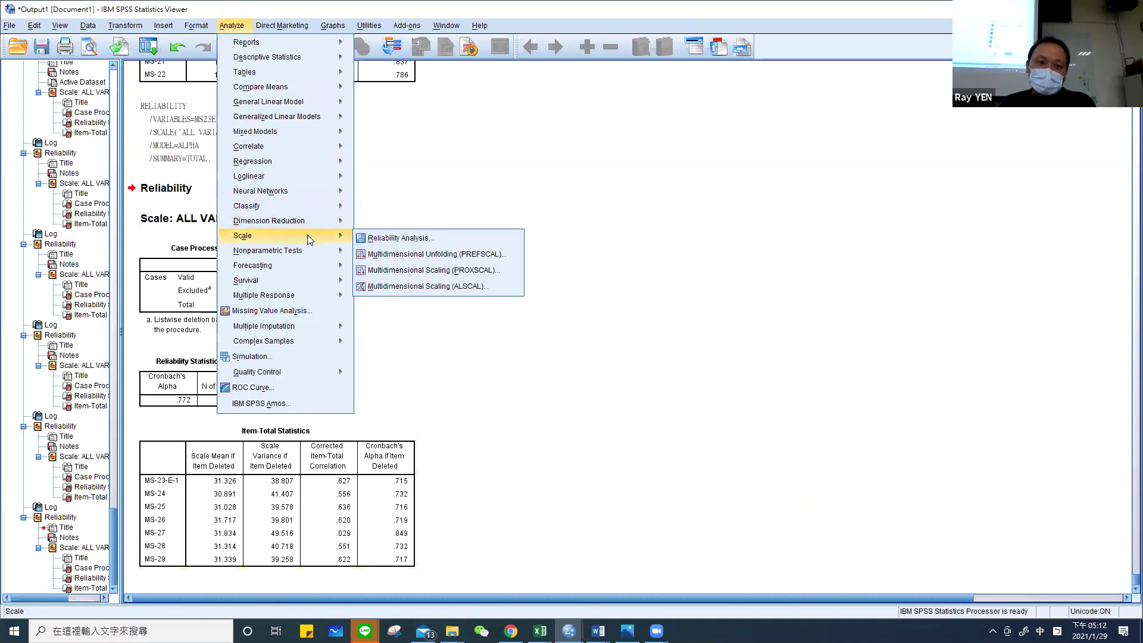
left_click(393, 237)
left_click(485, 236)
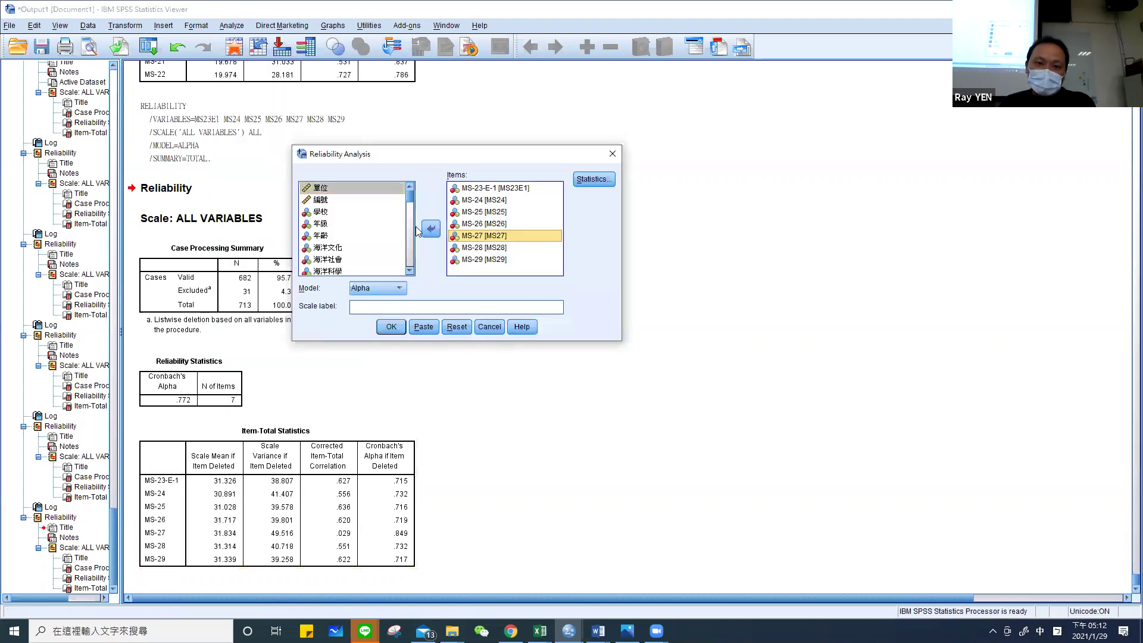
left_click(431, 231)
left_click(391, 326)
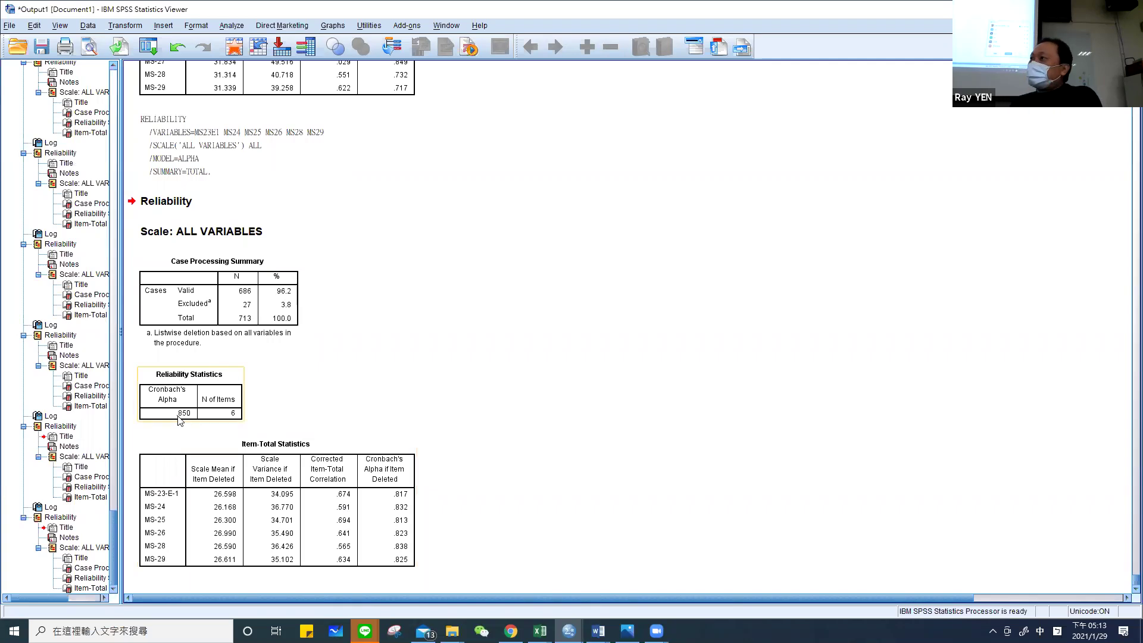
Reopen Reliability Analysis and clear the remaining MS-23-E-1 to MS-29 items from the item list.
left_click(230, 26)
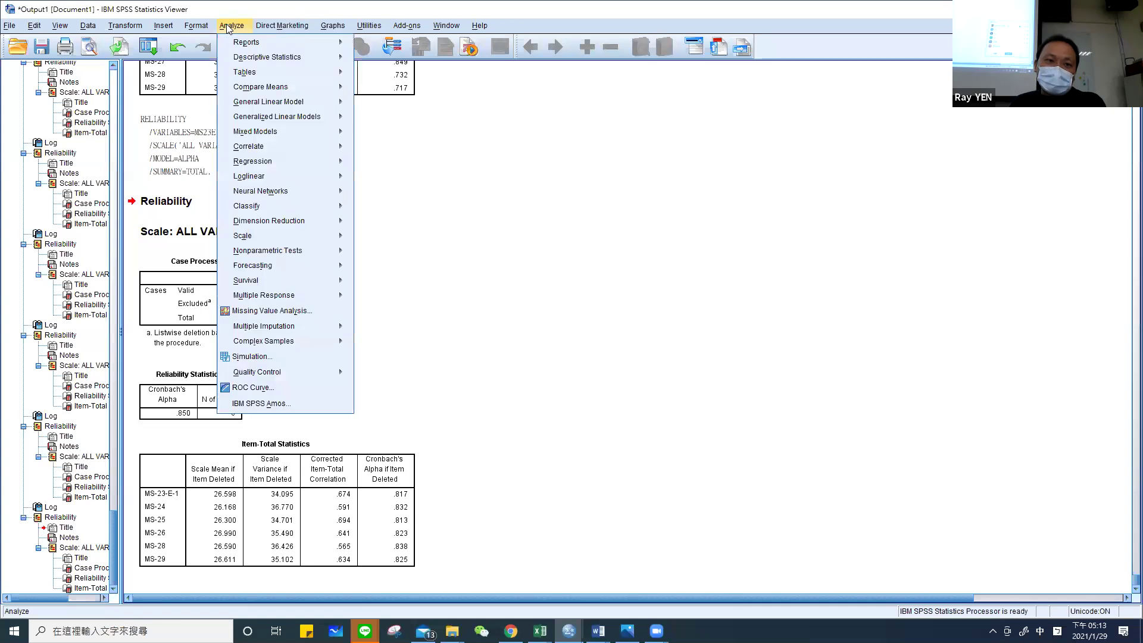
left_click(423, 238)
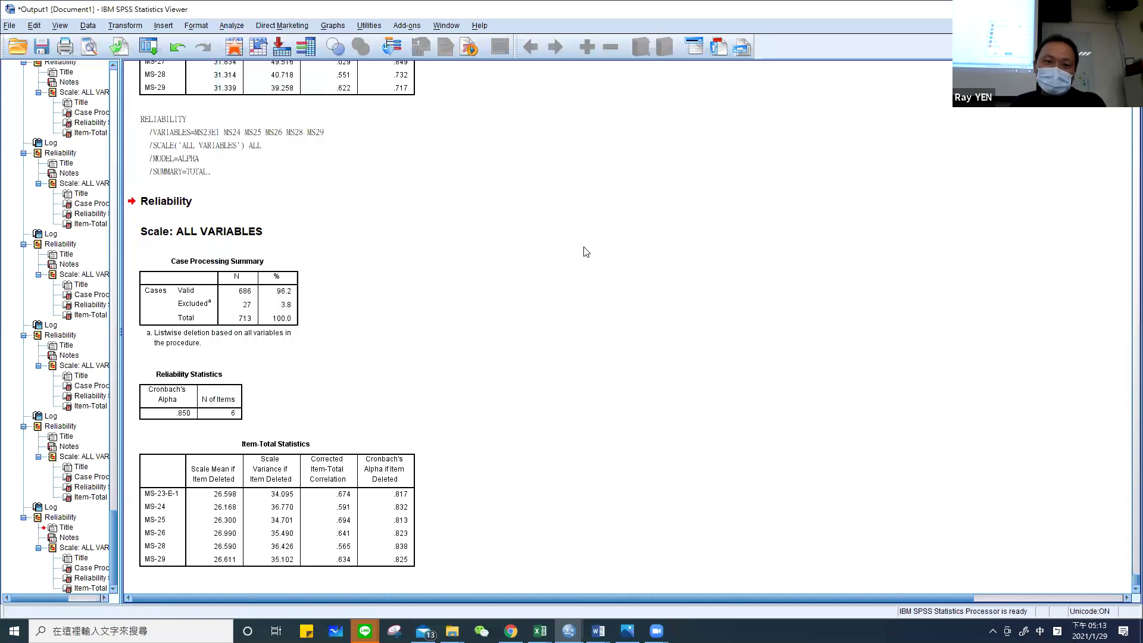
left_click(515, 224)
key("ctrl+a")
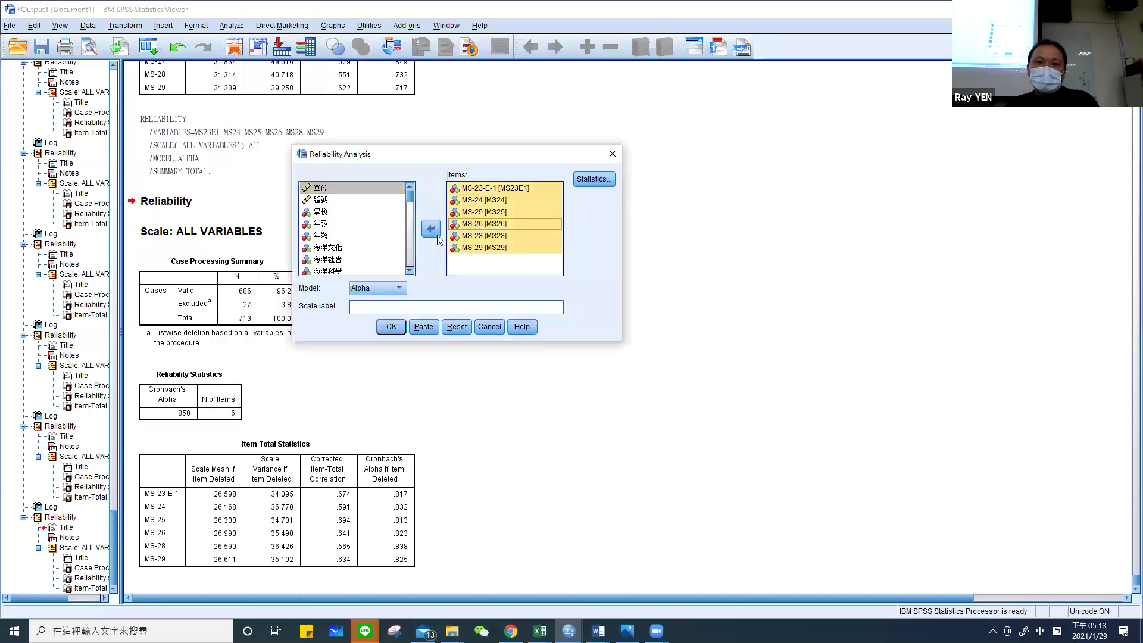
left_click(431, 228)
Add MC-1 through MC-13 as items, run the Alpha reliability analysis, and review its Item-Total Statistics table.
left_click(340, 212)
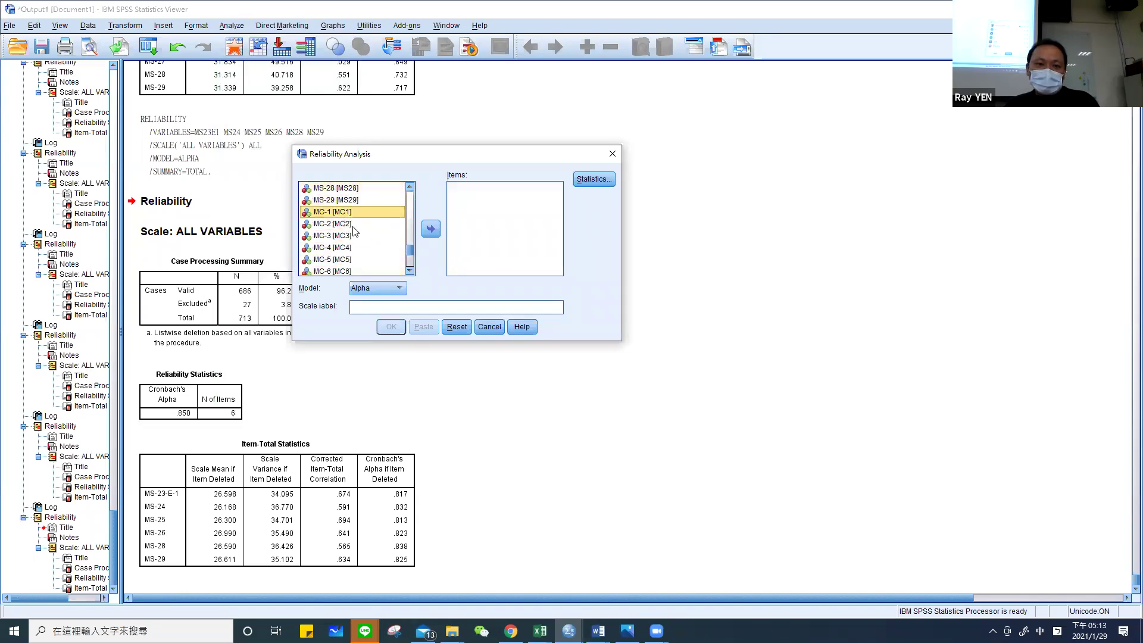
scroll(354, 231, "down", 3)
left_click(356, 257, "shift")
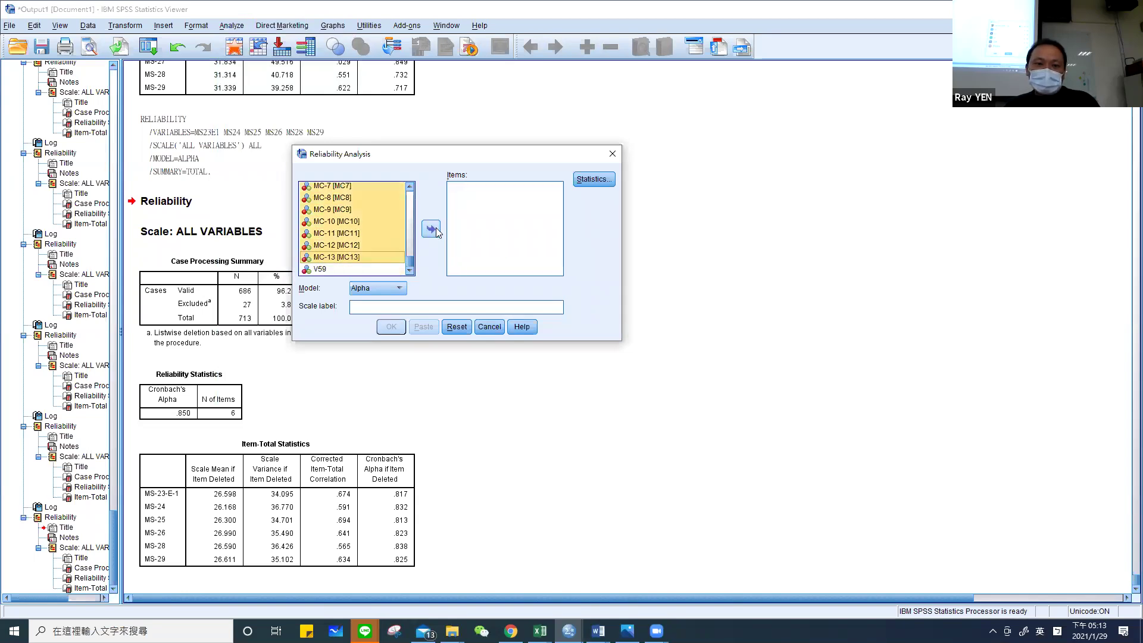
left_click(430, 228)
left_click(391, 326)
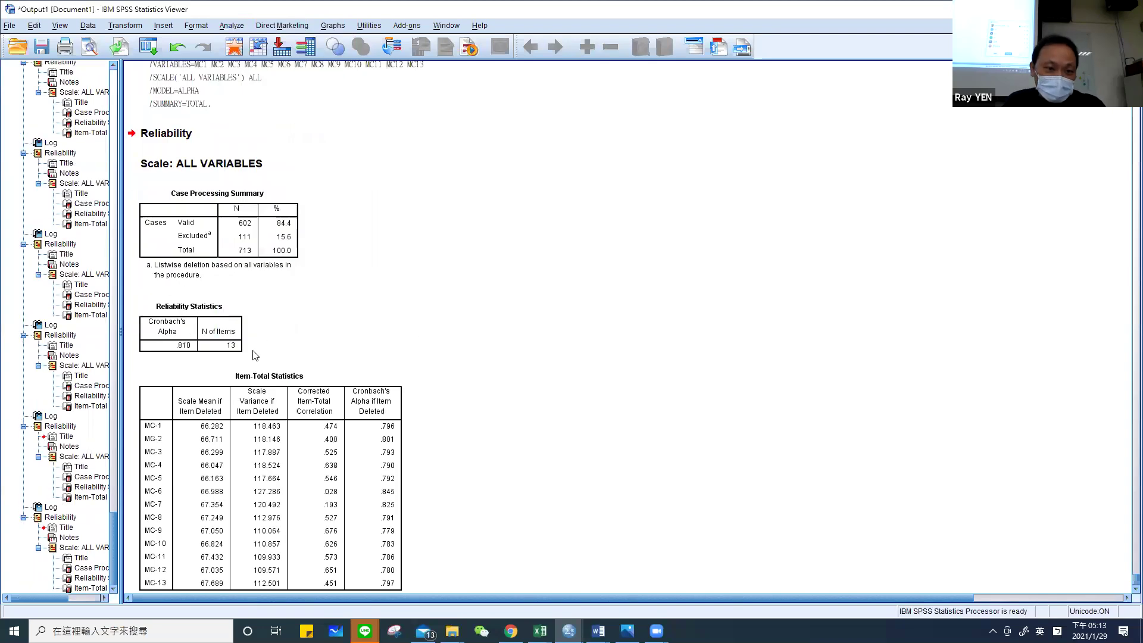
scroll(285, 384, "down", 1)
left_click(394, 515)
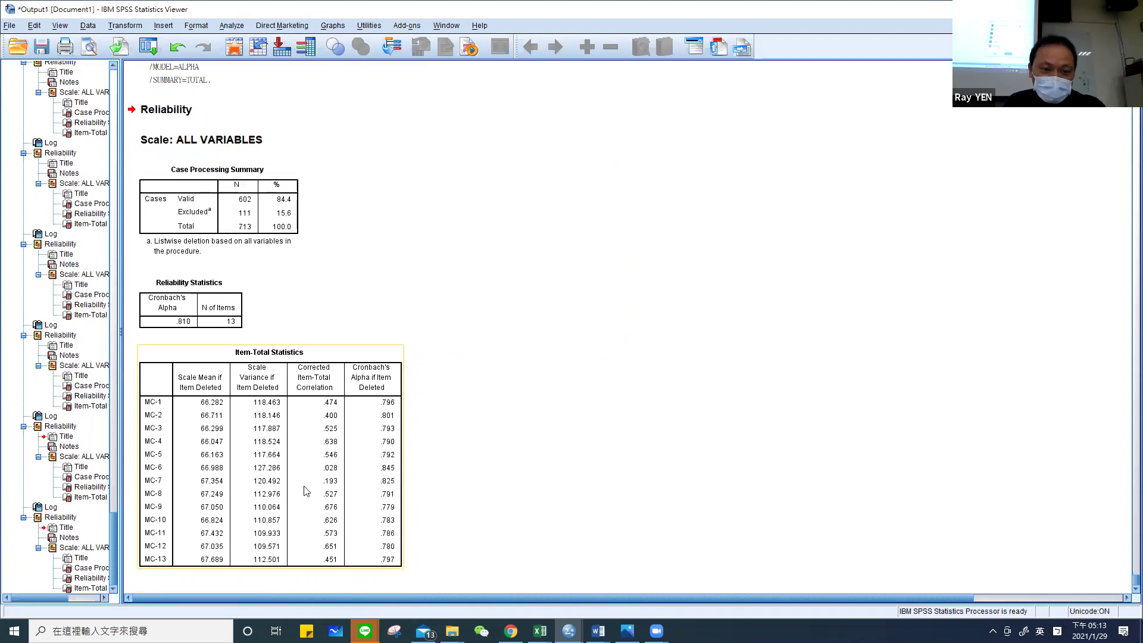
left_click(405, 472)
left_click(393, 474)
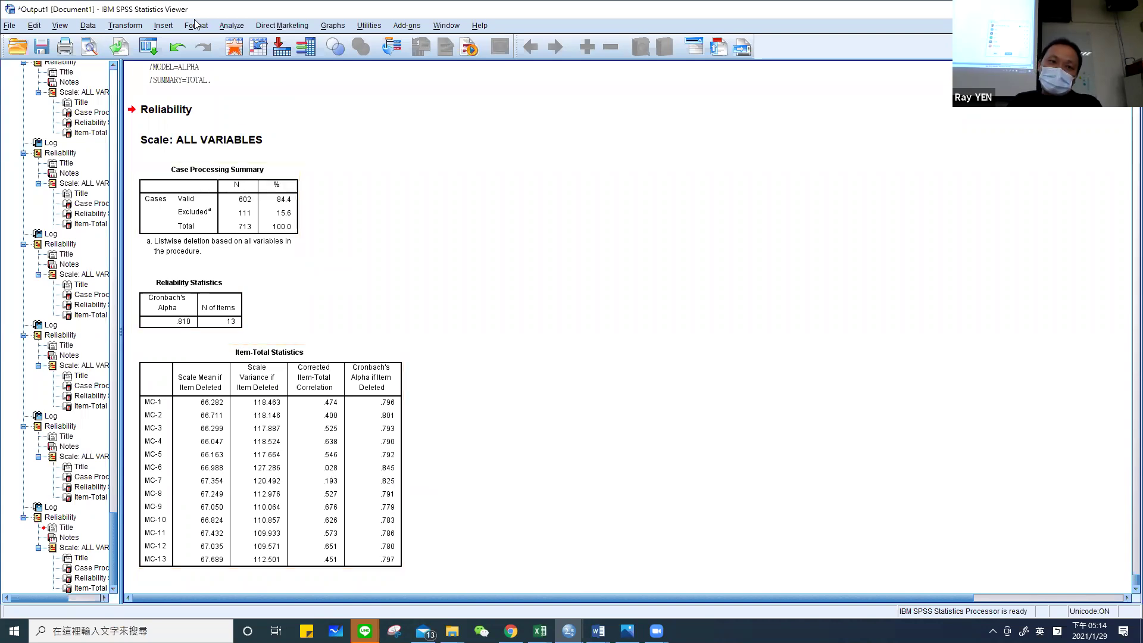
Remove MC-6 from the Reliability Analysis items, rerun the analysis, and review the new Item-Total Statistics table.
left_click(231, 25)
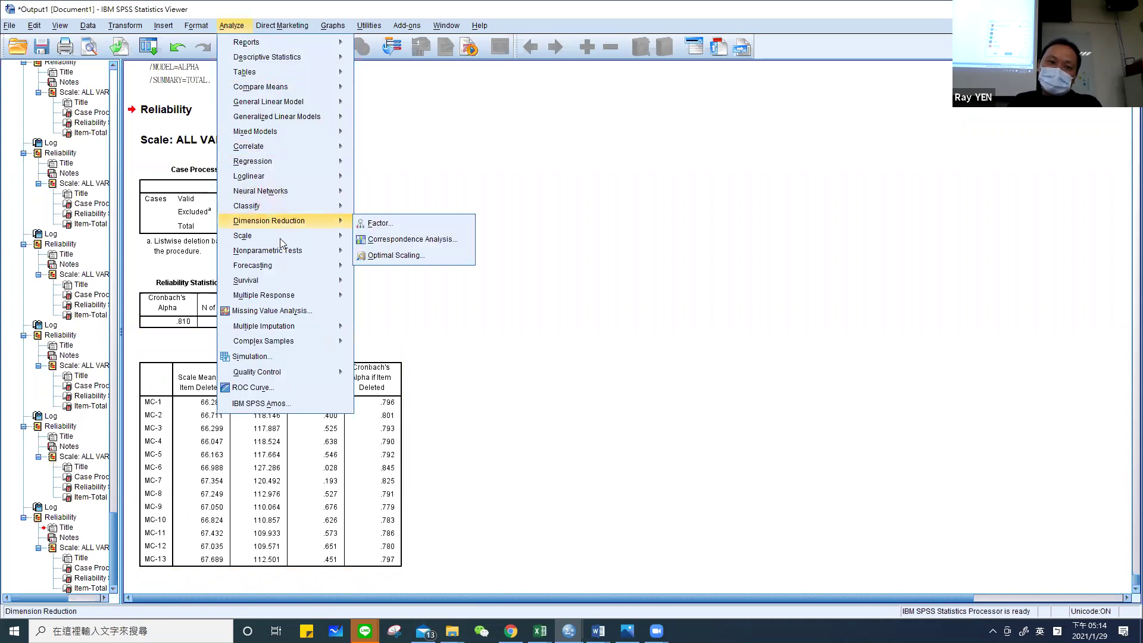
mouse_move(281, 239)
left_click(386, 237)
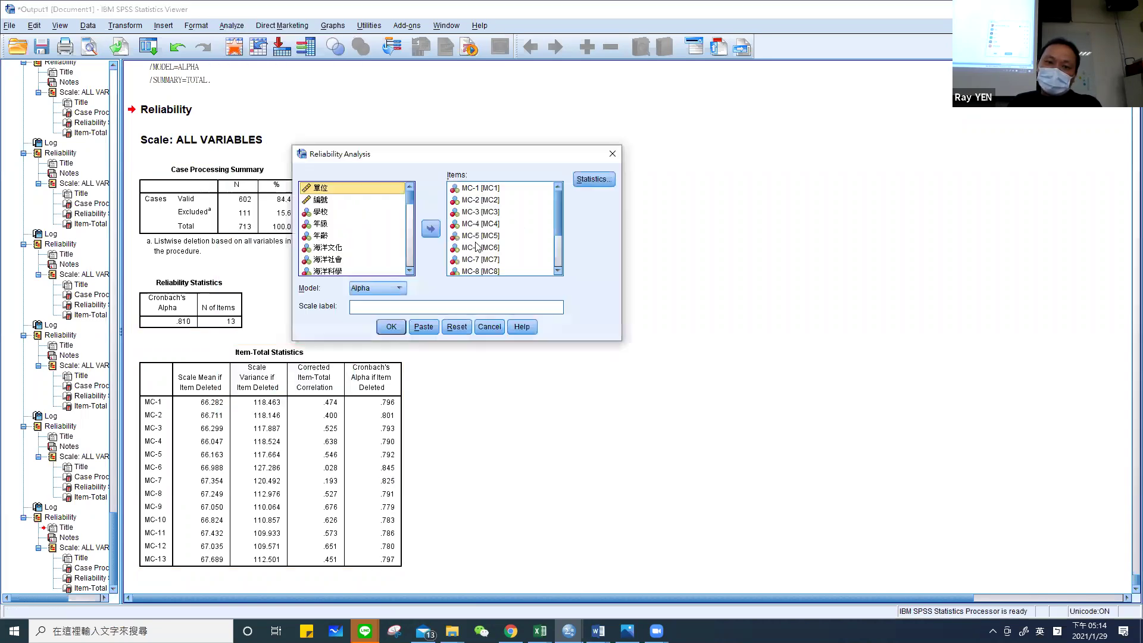
left_click(481, 248)
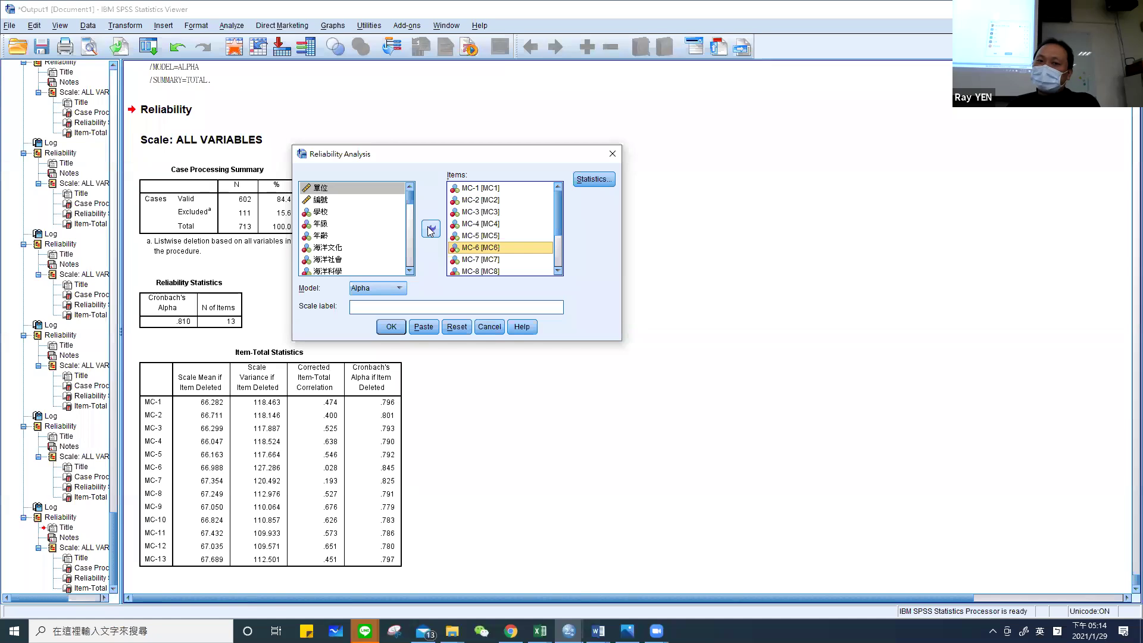
left_click(430, 229)
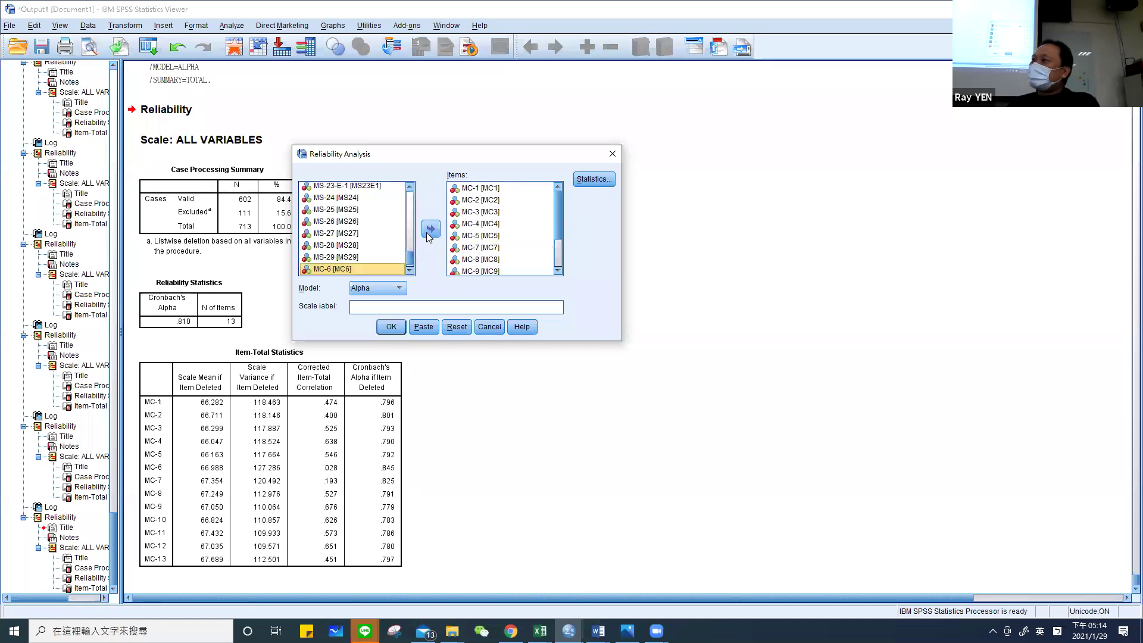
left_click(390, 327)
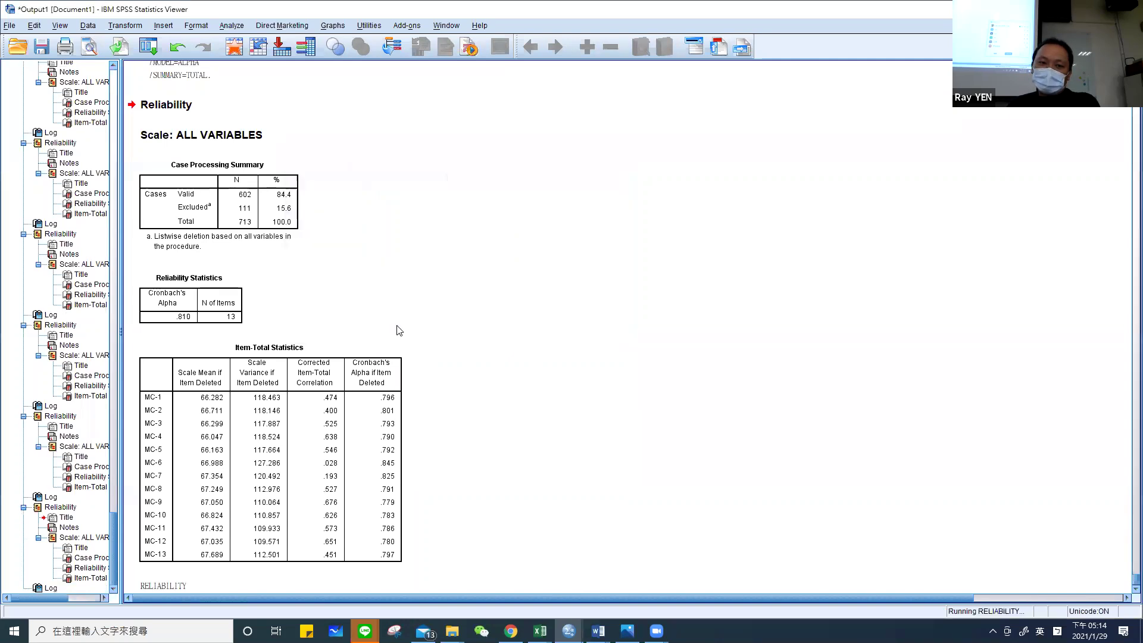
left_click(394, 514)
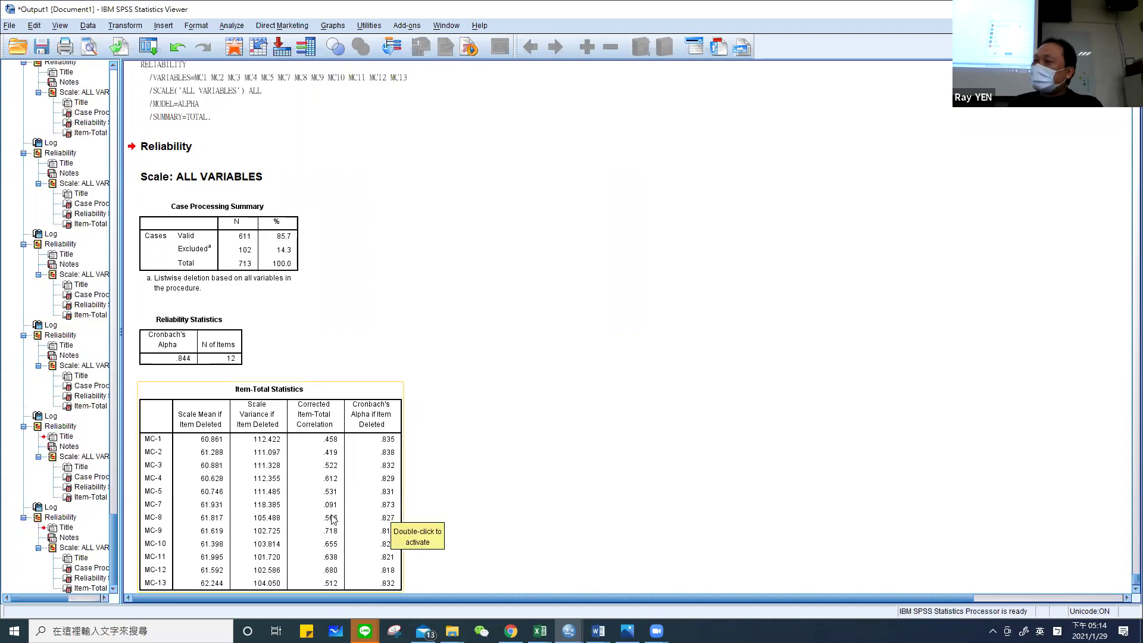
left_click(412, 513)
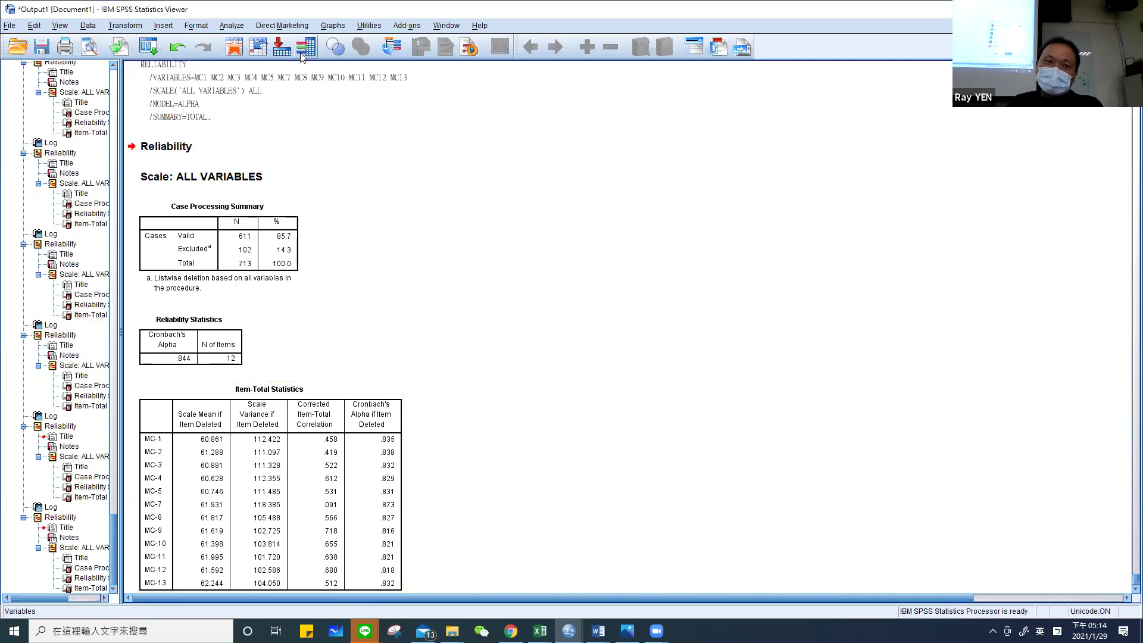
Remove MC-7 from the Reliability Analysis items and rerun the Alpha analysis on the remaining MC items.
left_click(231, 25)
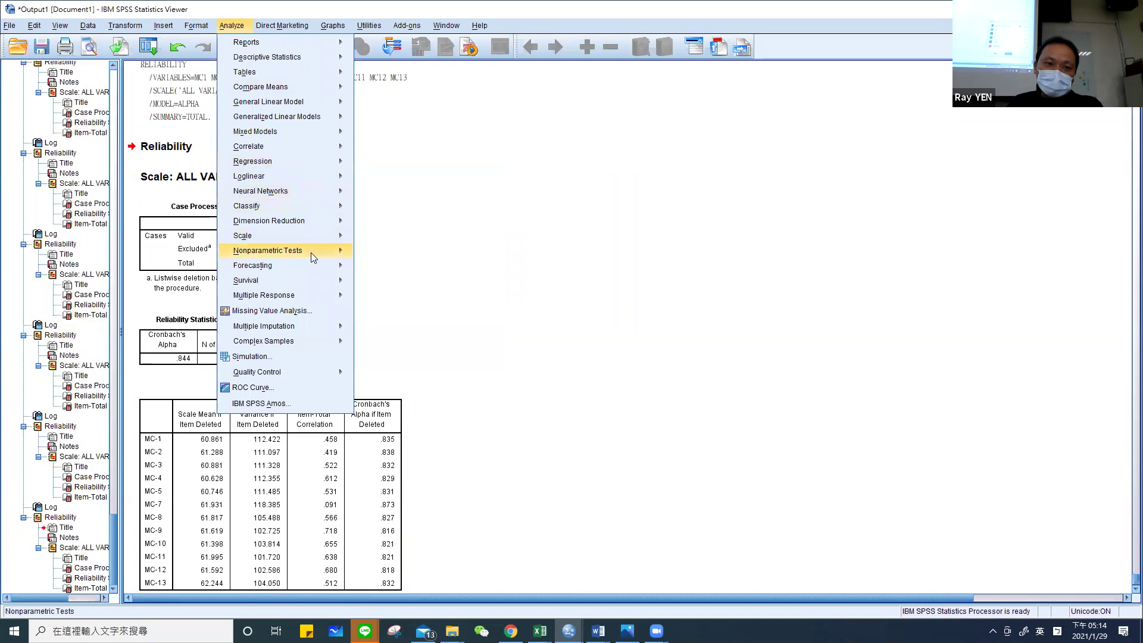
left_click(388, 240)
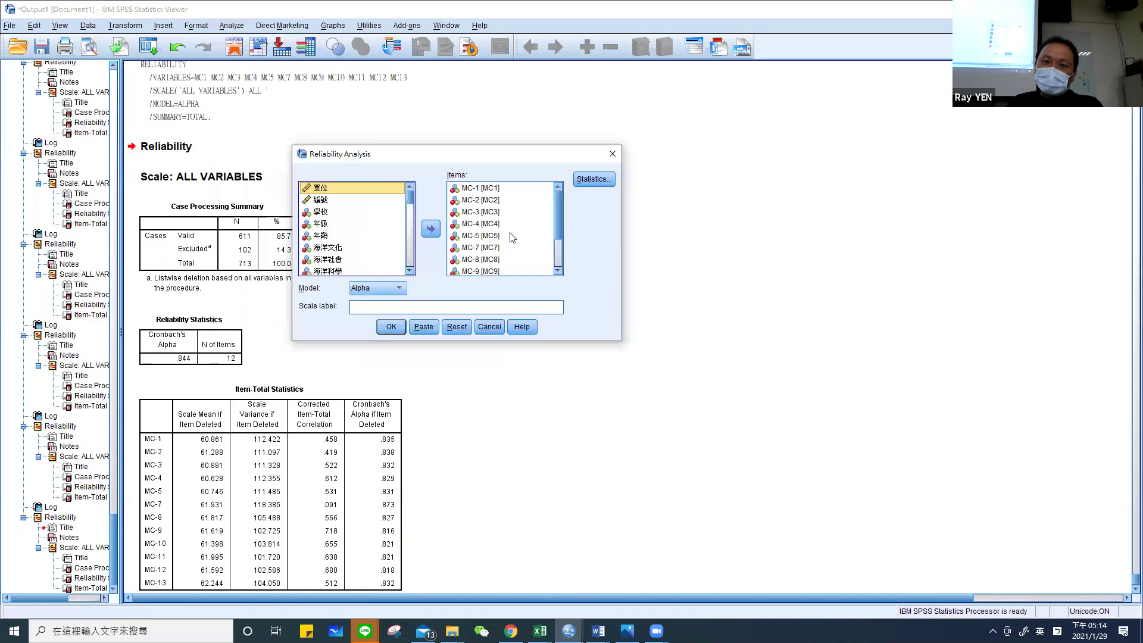
left_click(479, 247)
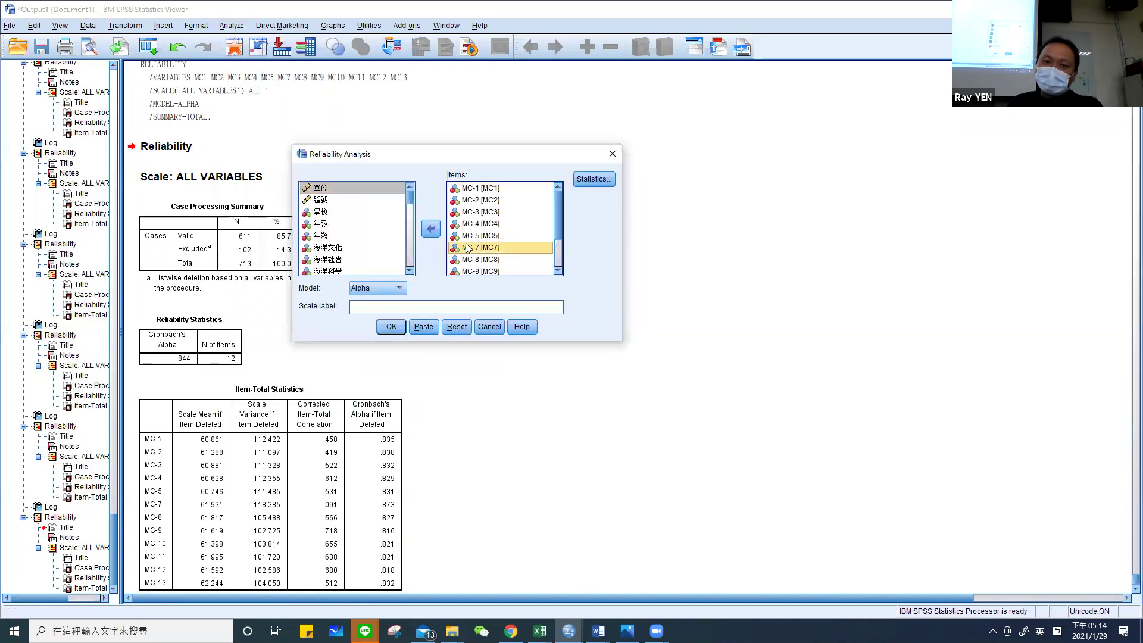
left_click(430, 229)
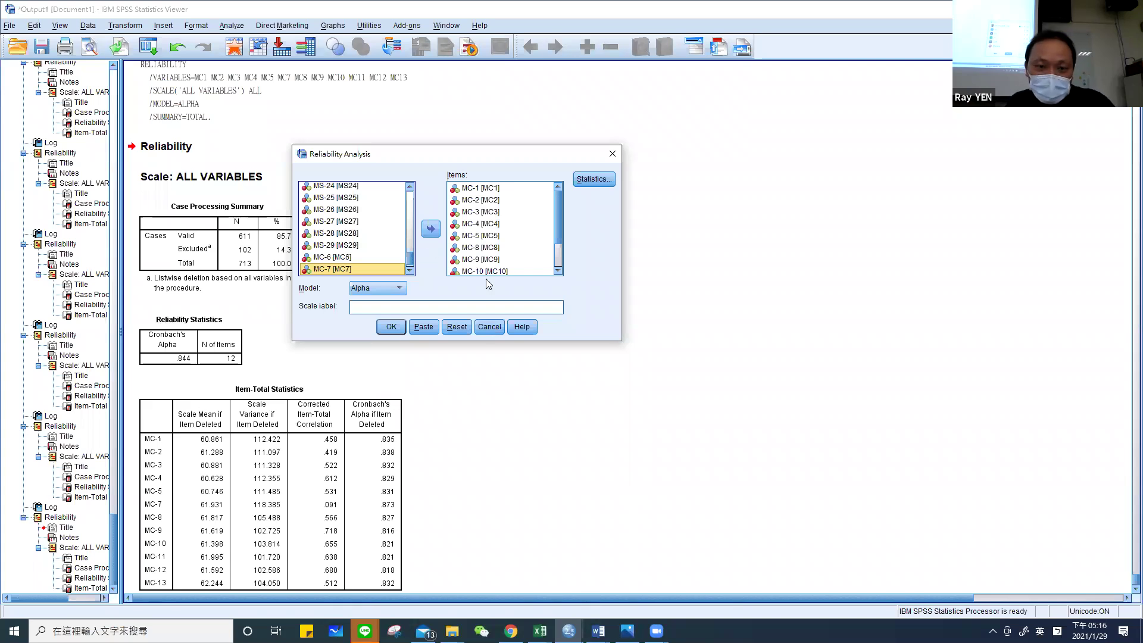
scroll(495, 260, "down", 1)
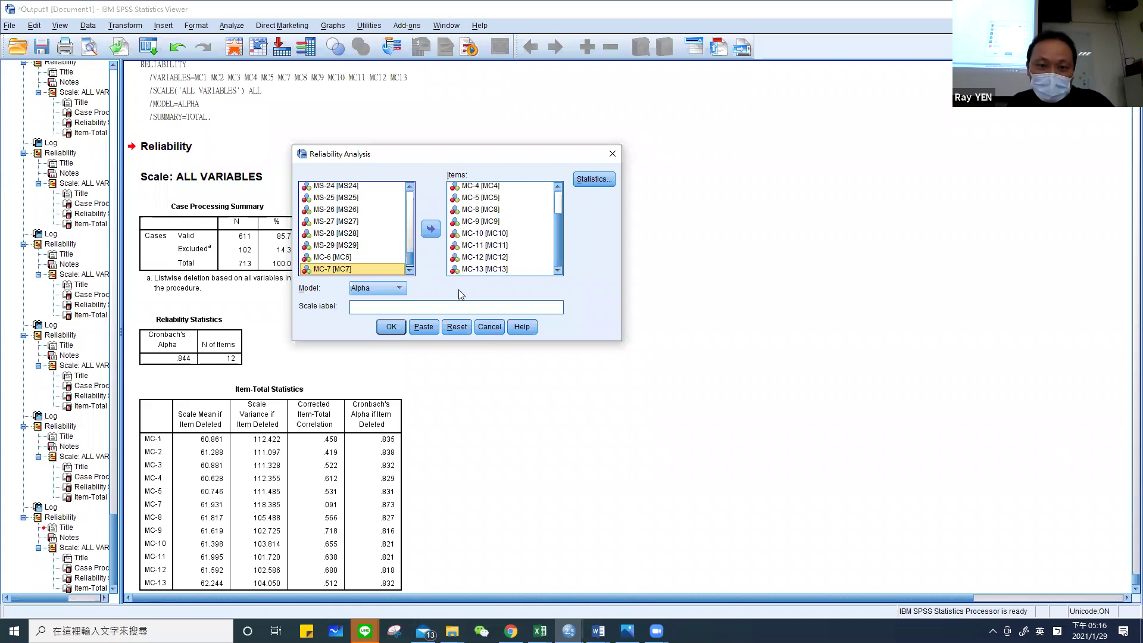
left_click(391, 327)
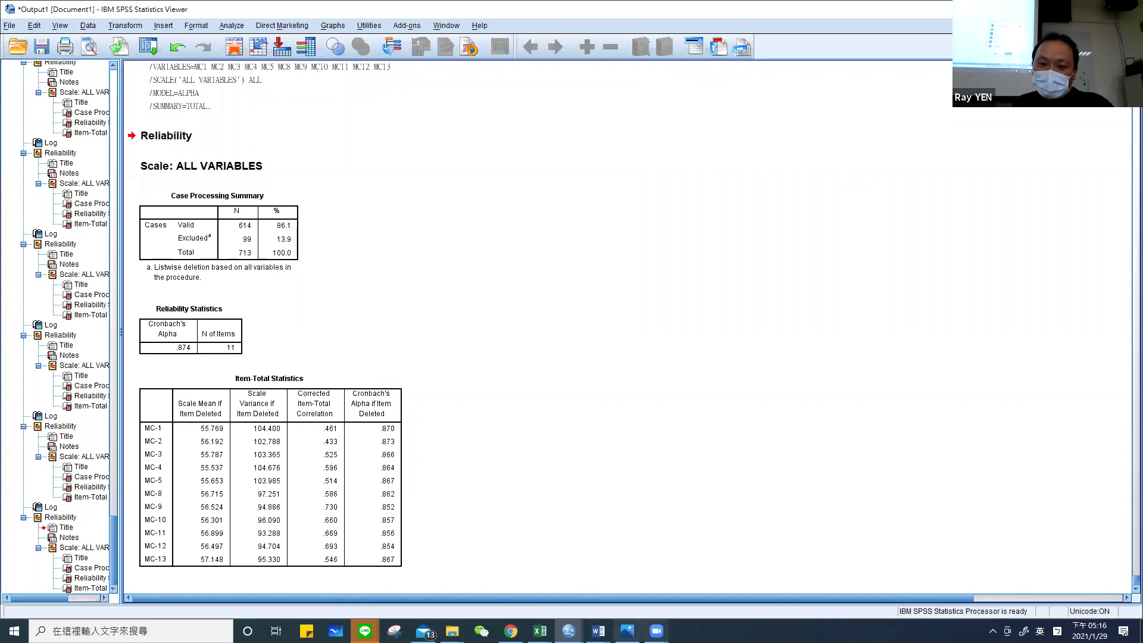
Check the reliability table in the Word report 科技部結案報告20210129, then return to the SPSS output.
mouse_move(598, 630)
left_click(768, 581)
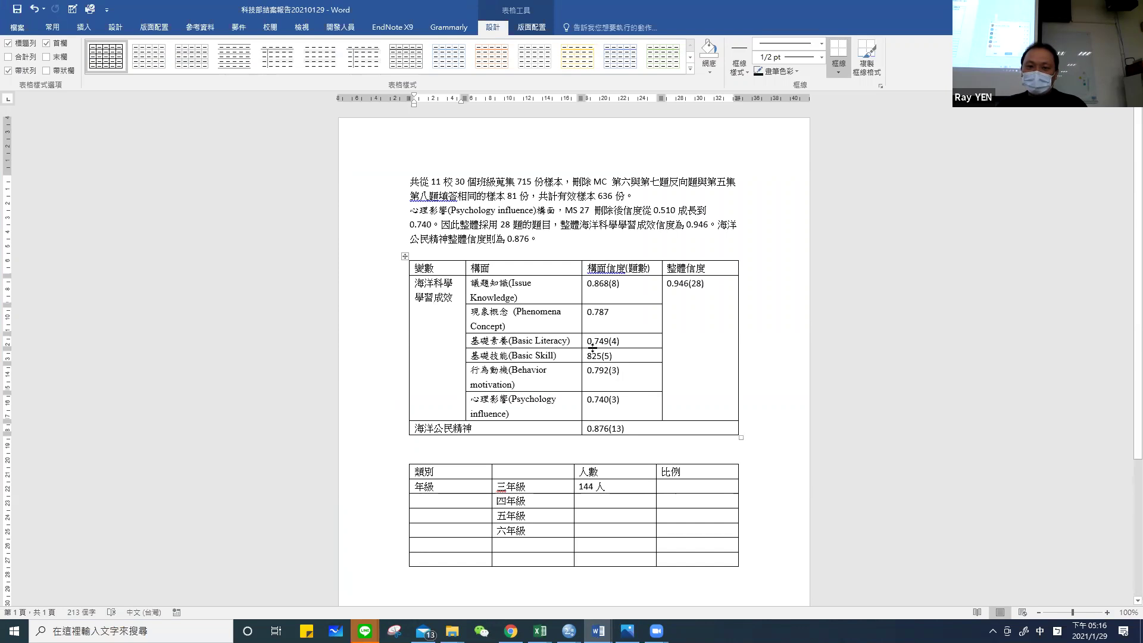
key("alt+Tab")
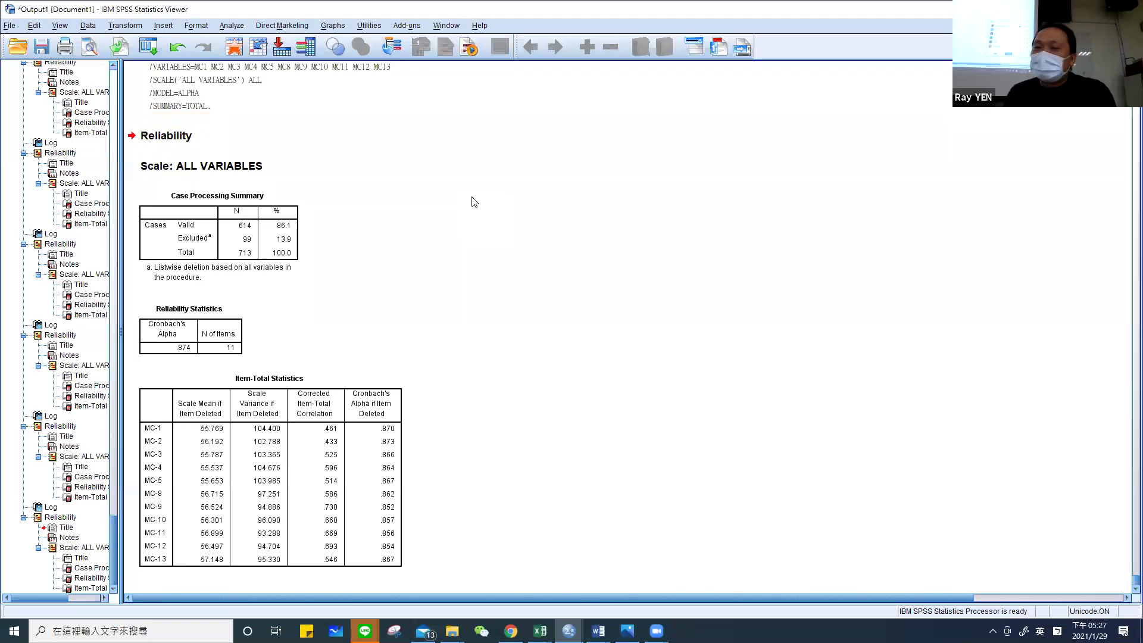
left_click(131, 30)
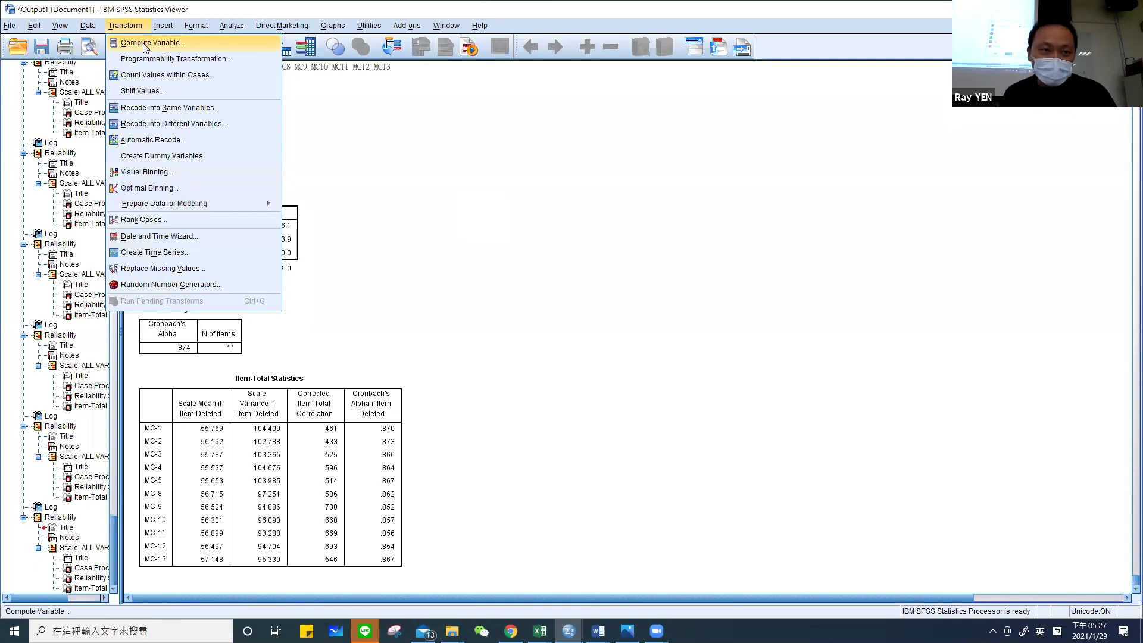
left_click(145, 45)
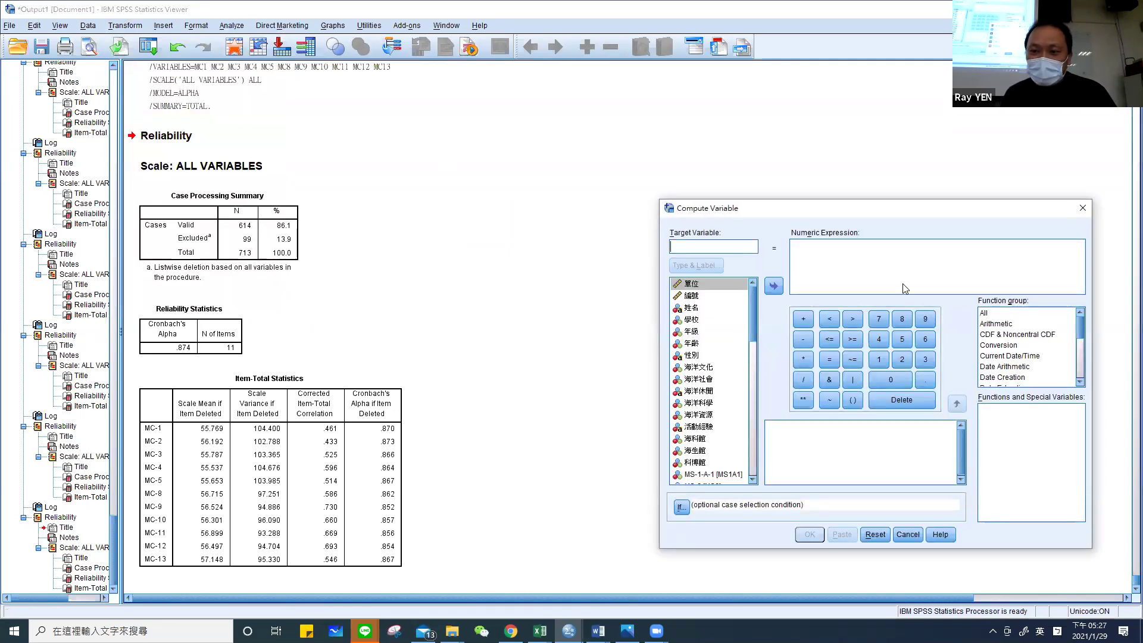
scroll(717, 391, "down", 2)
scroll(718, 391, "up", 2)
left_click(714, 245)
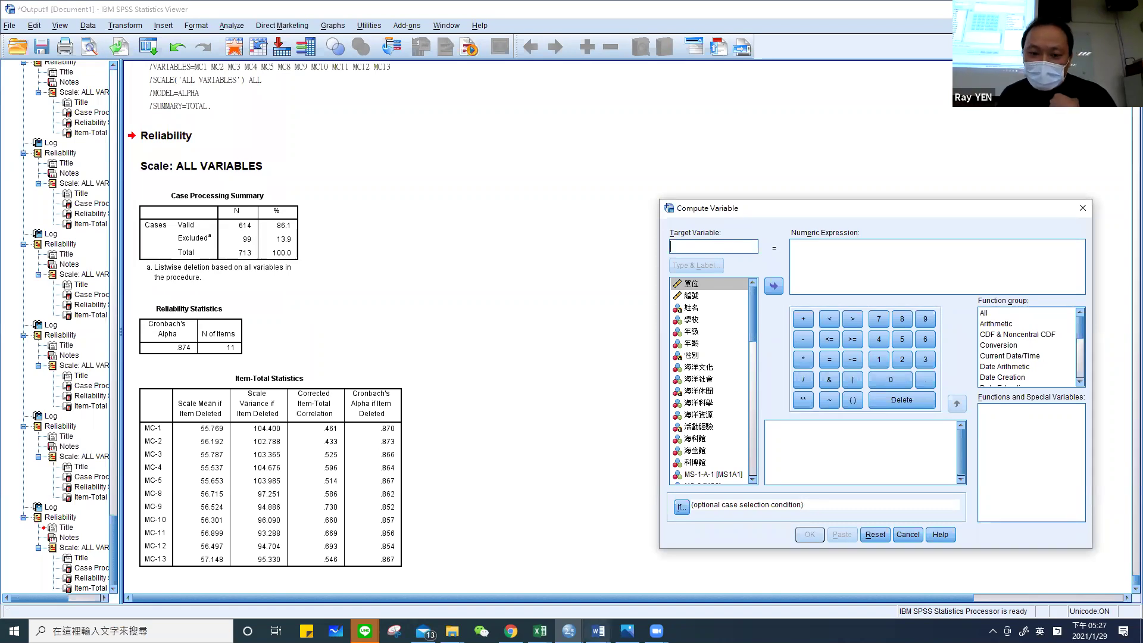
Switch to the Word report 科技部期中報告 and copy the list of six constructs, from K議題知識(Issue Knowledge) to P心理影響(Psychology influence).
left_click(591, 582)
left_click(598, 630)
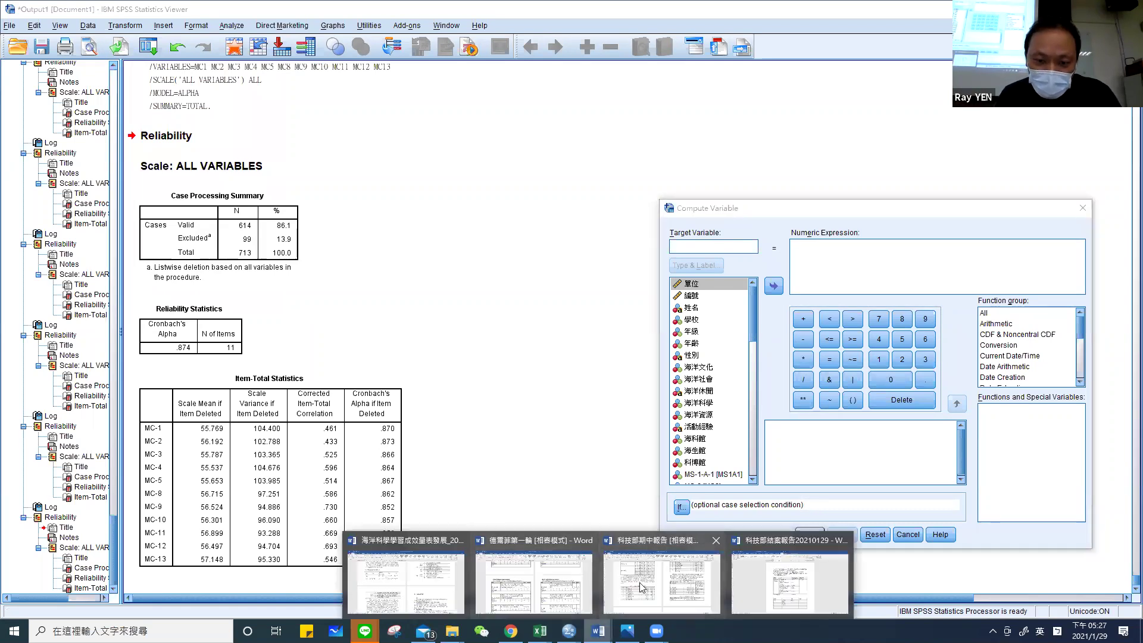
left_click(658, 566)
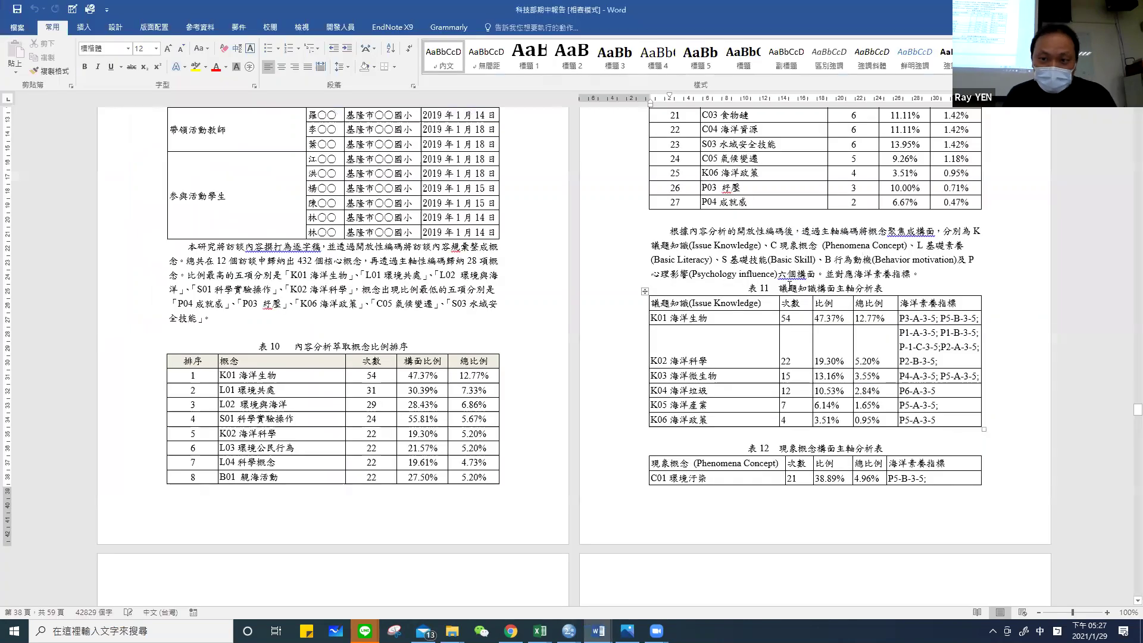
scroll(936, 262, "up", 2)
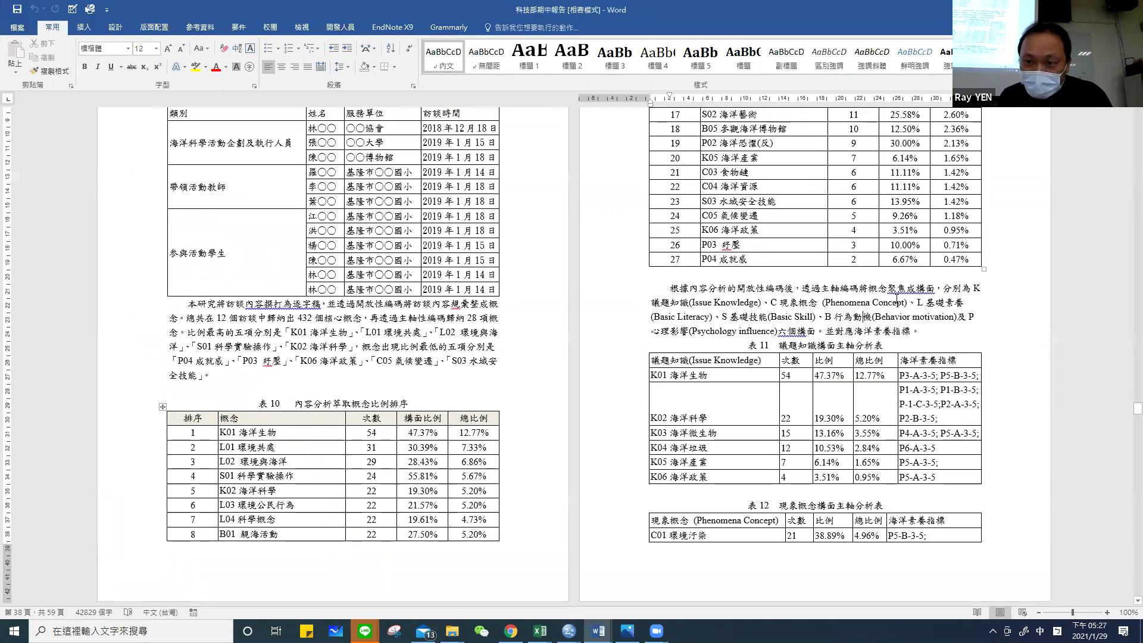
left_click_drag(975, 288, 777, 334)
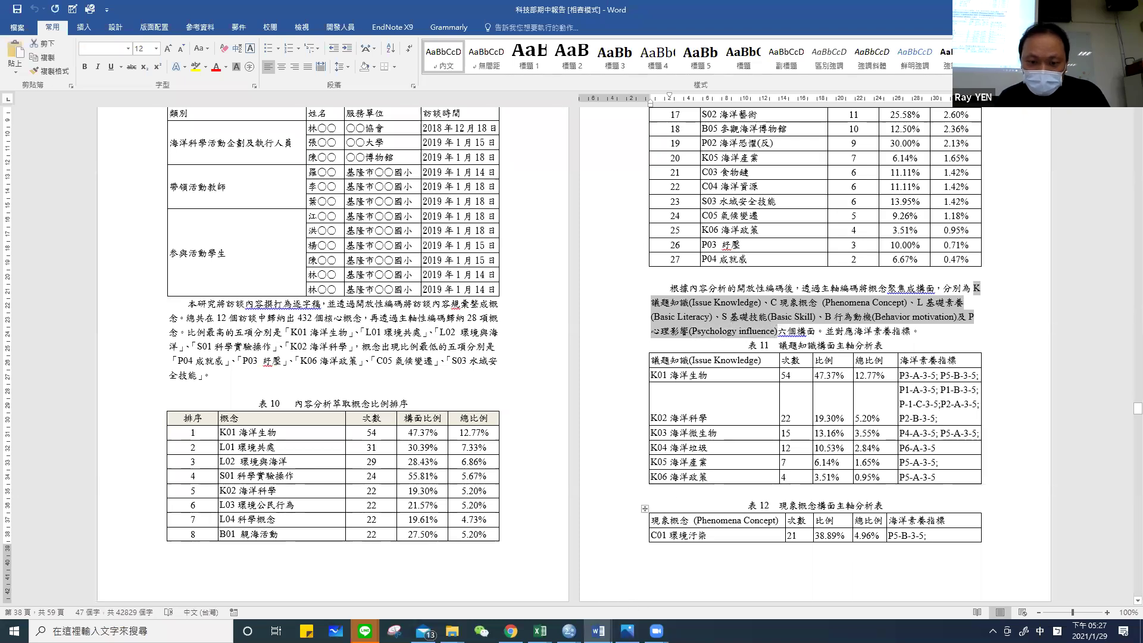
Switch to LINE and send the copied list of six constructs to the individual contact's chat.
left_click(599, 630)
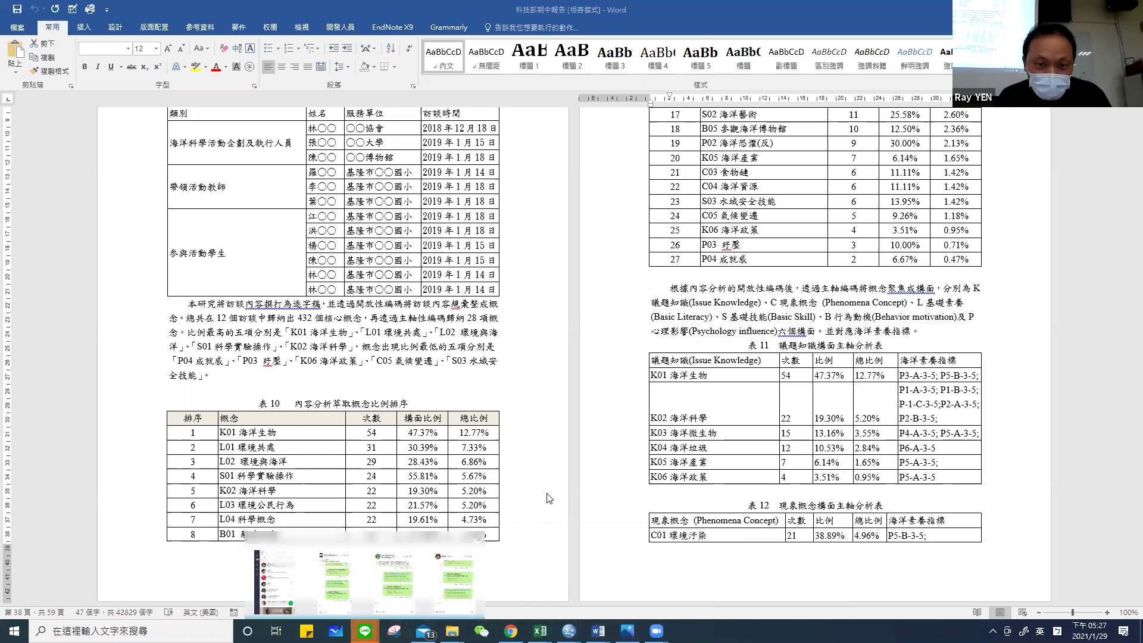
left_click(454, 581)
type("K議題知識(Issue Knowledge)、C現象概念(Phenomena Concept)、L基礎素養(Basic Literacy)、S基礎技能(Basic Skill)、B行為動機(Behavior motivation)及P心理影響(Psychology influence)")
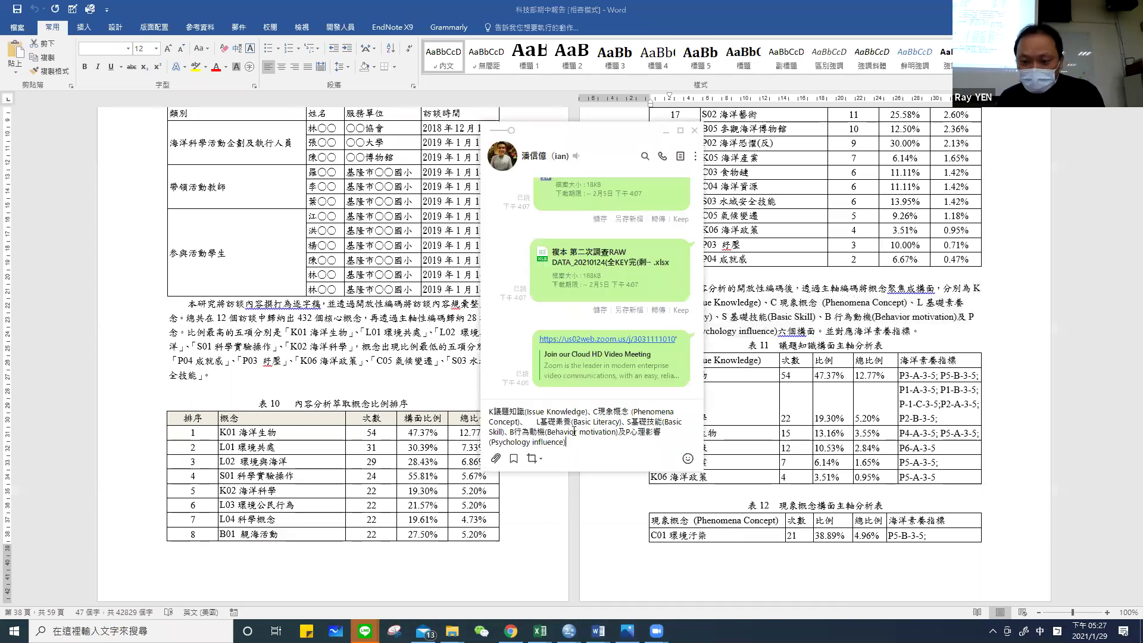
key("Return")
Send the same construct list to the LINE groups NTOU RAYS Family and 睿思家族計畫大本營.
mouse_move(365, 630)
left_click(395, 580)
type("K議題知識(Issue Knowledge)、C現象概念(Phenomena Concept)、L基礎素養(Basic Literacy)、S基礎技能(Basic Skill)、B行為動機(Behavior motivation)及P心理影響(Psychology influence)")
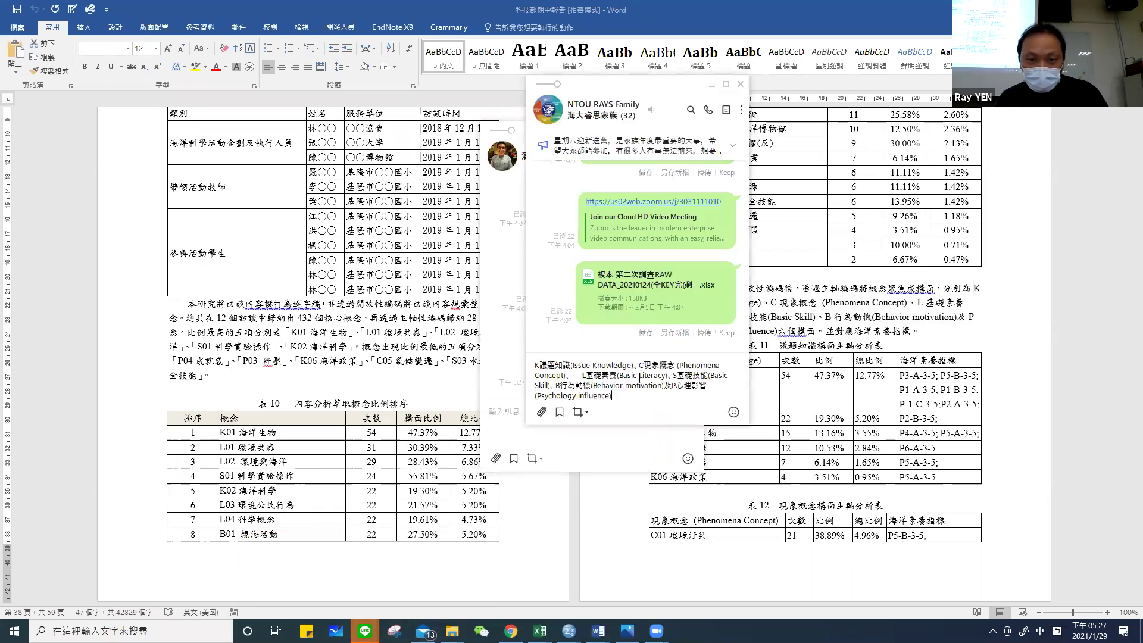
key("Return")
mouse_move(365, 629)
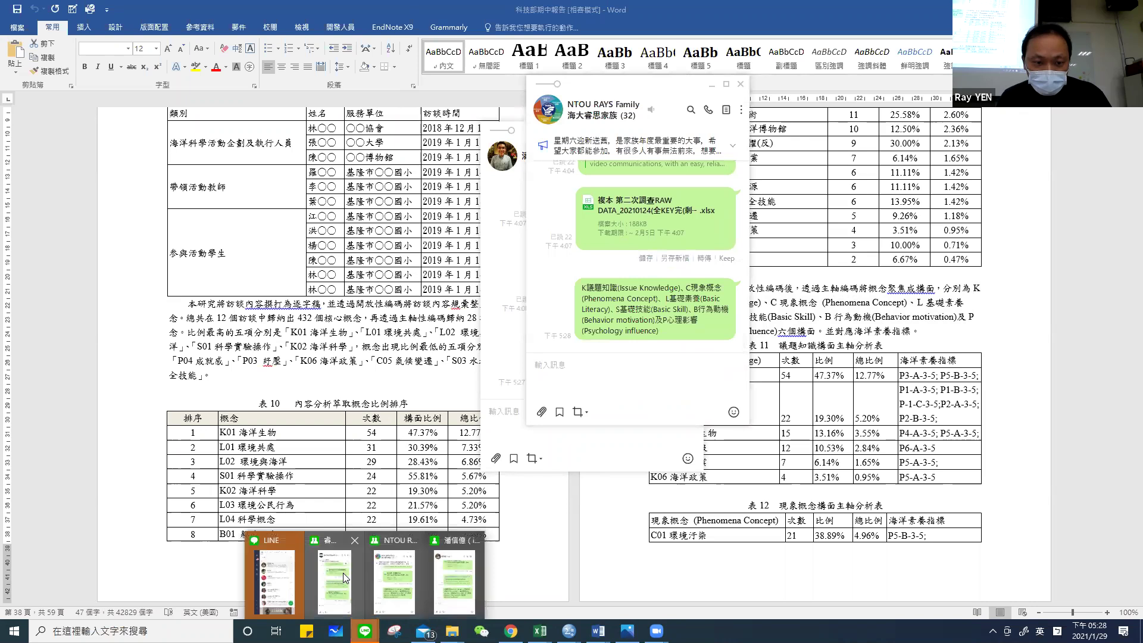
left_click(346, 577)
type("K議題知識(Issue Knowledge)、C現象概念(Phenomena Concept)、L基礎素養(Basic Literacy)、S基礎技能(Basic Skill)、B行為動機(Behavior motivation)及P心理影響(Psychology influence)")
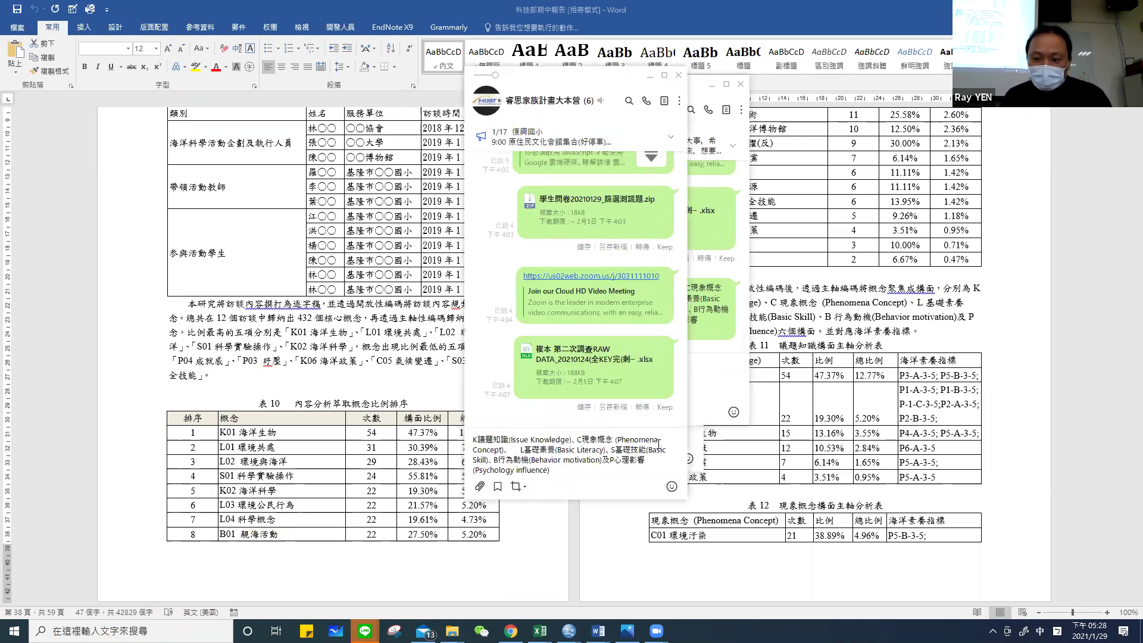
key("Return")
Return to the Word report and copy only the construct name 議題知識 from the paragraph above Table 11.
left_click(870, 335)
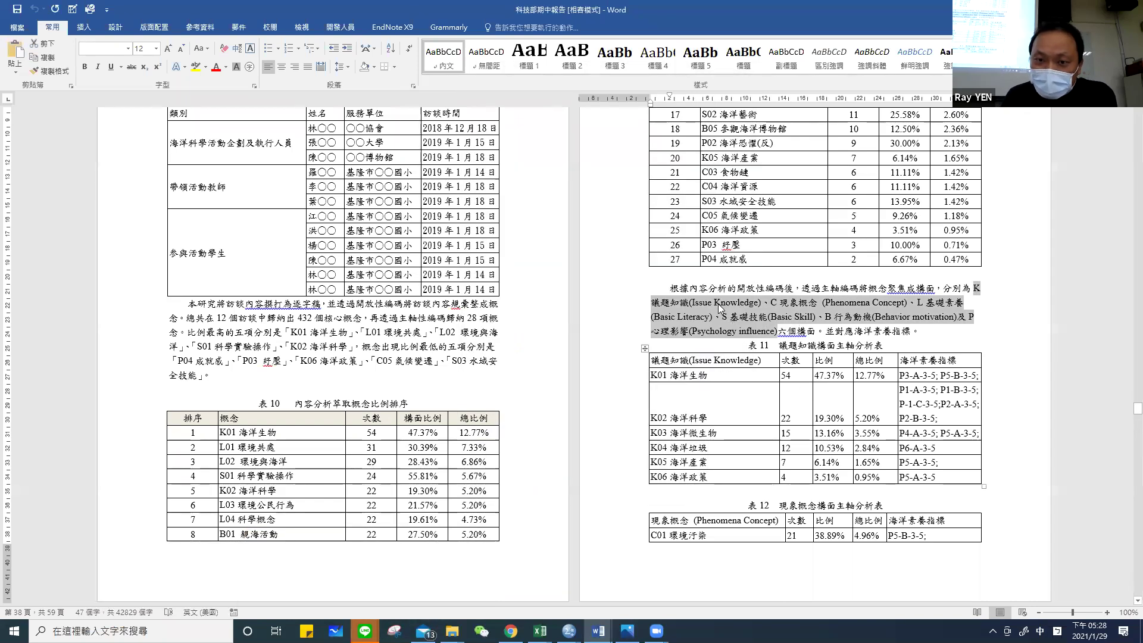
left_click(705, 301)
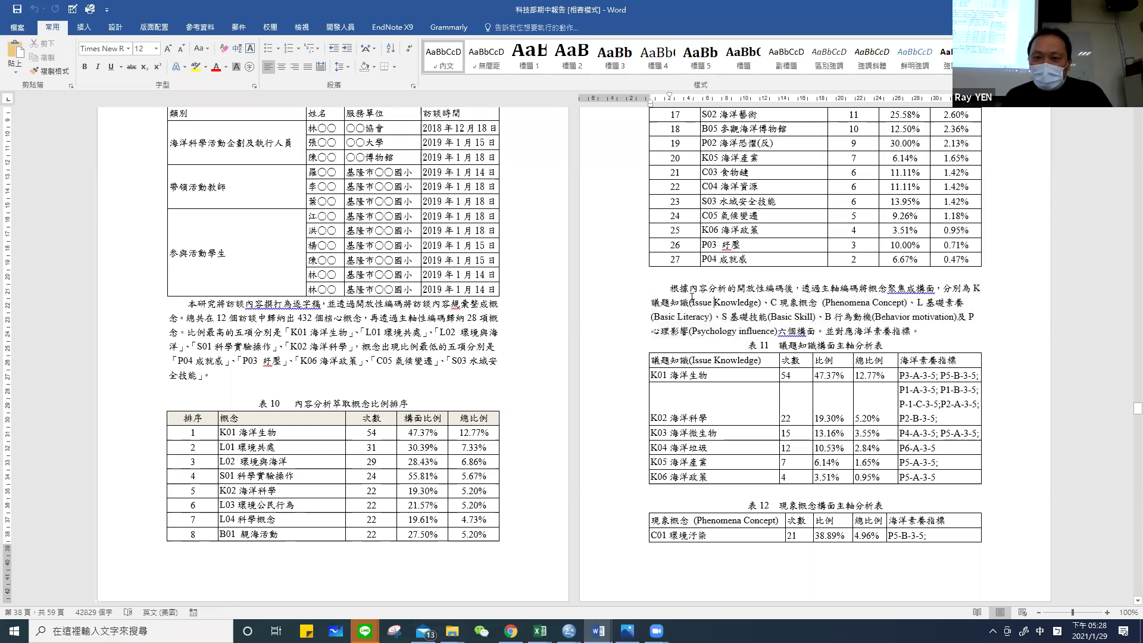
left_click_drag(651, 302, 686, 299)
key("ctrl+c")
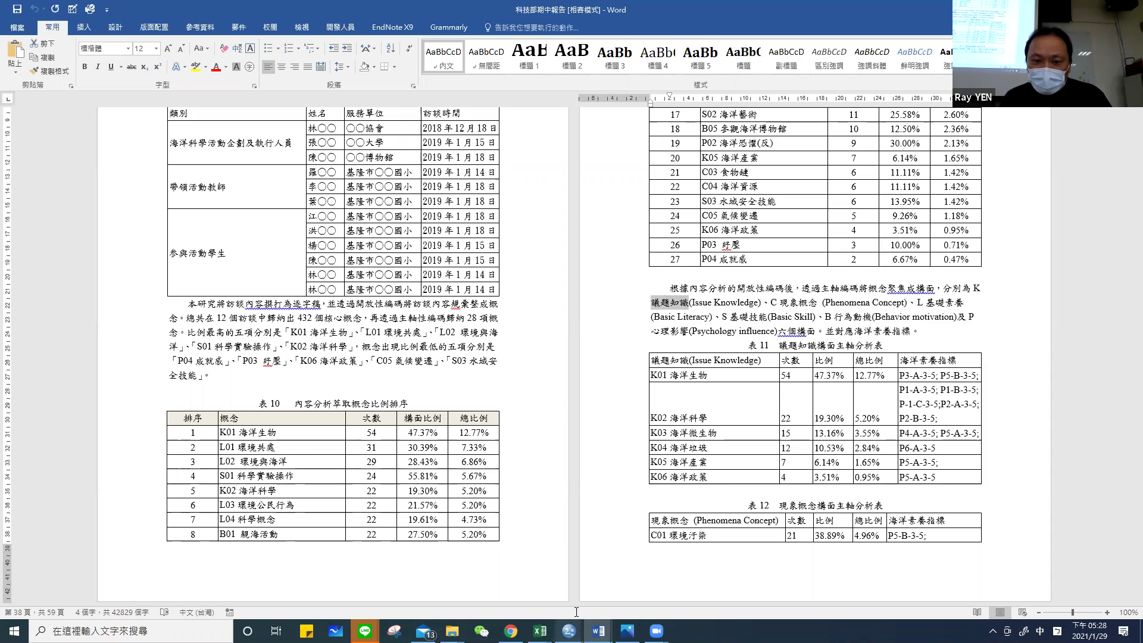
Switch to the SPSS student dataset STUDENT_20210129, start Compute Variable, and paste 議題知識 as the target variable.
left_click(568, 630)
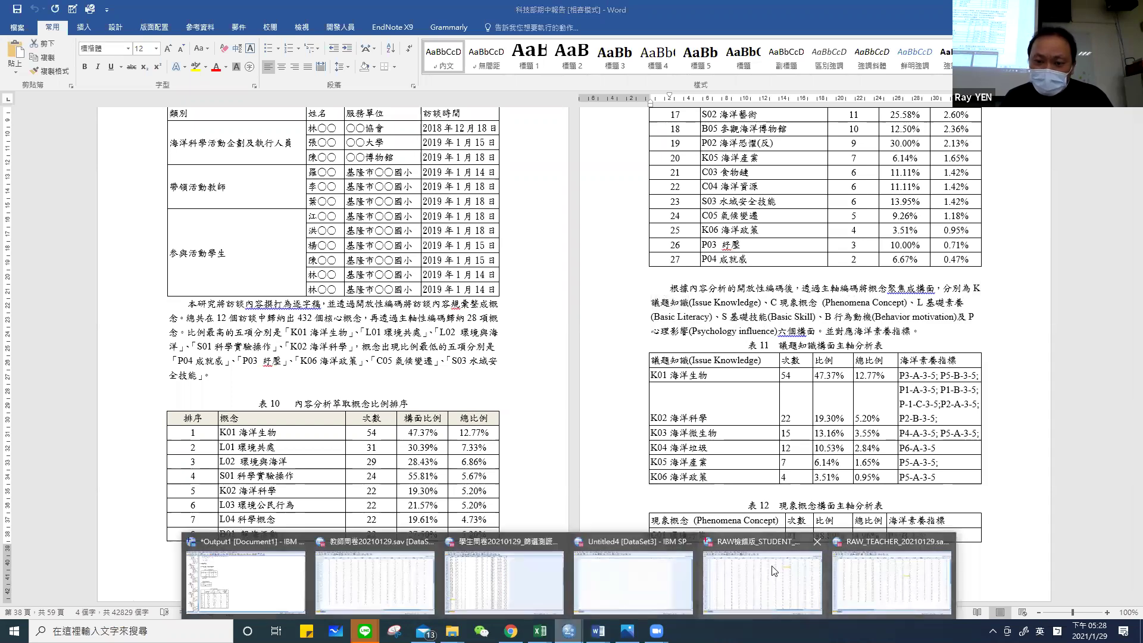
left_click(736, 535)
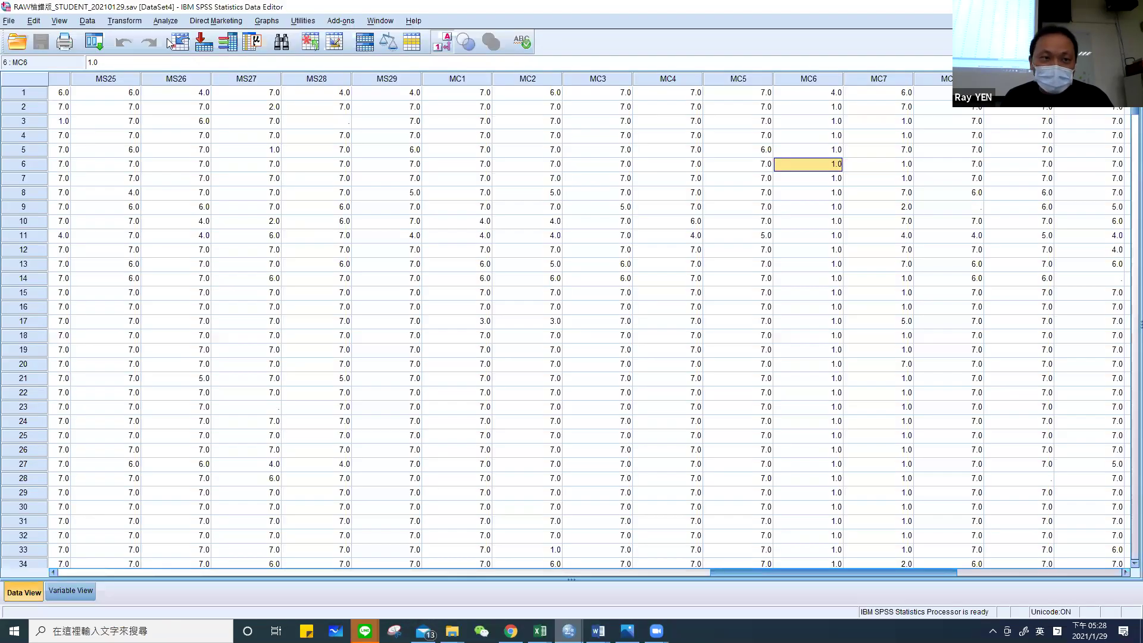
left_click(123, 21)
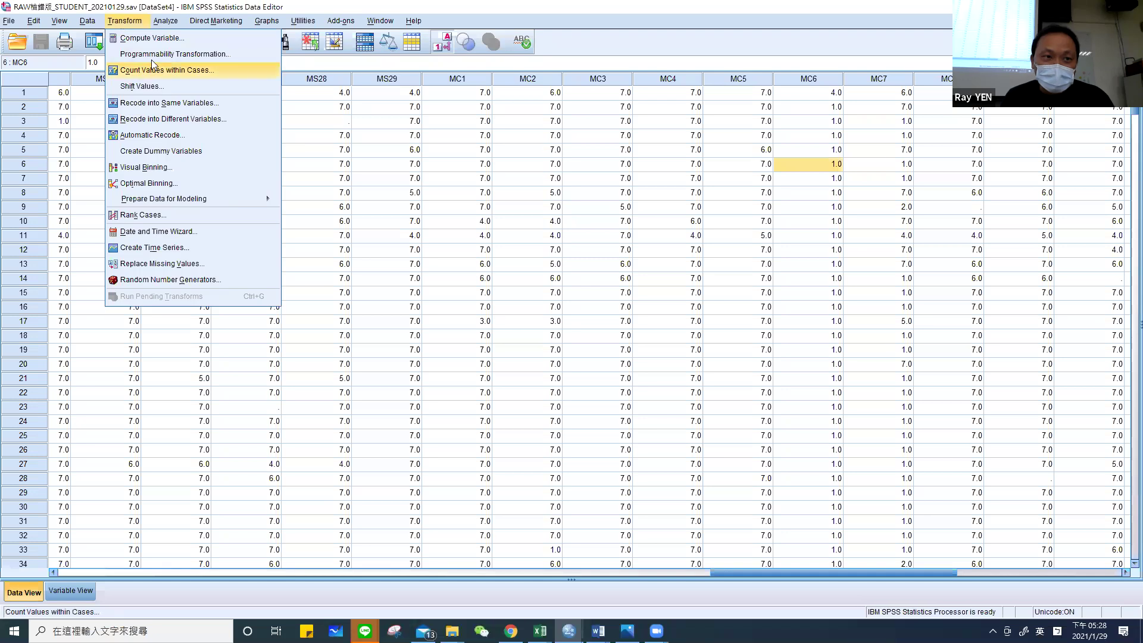
left_click(154, 41)
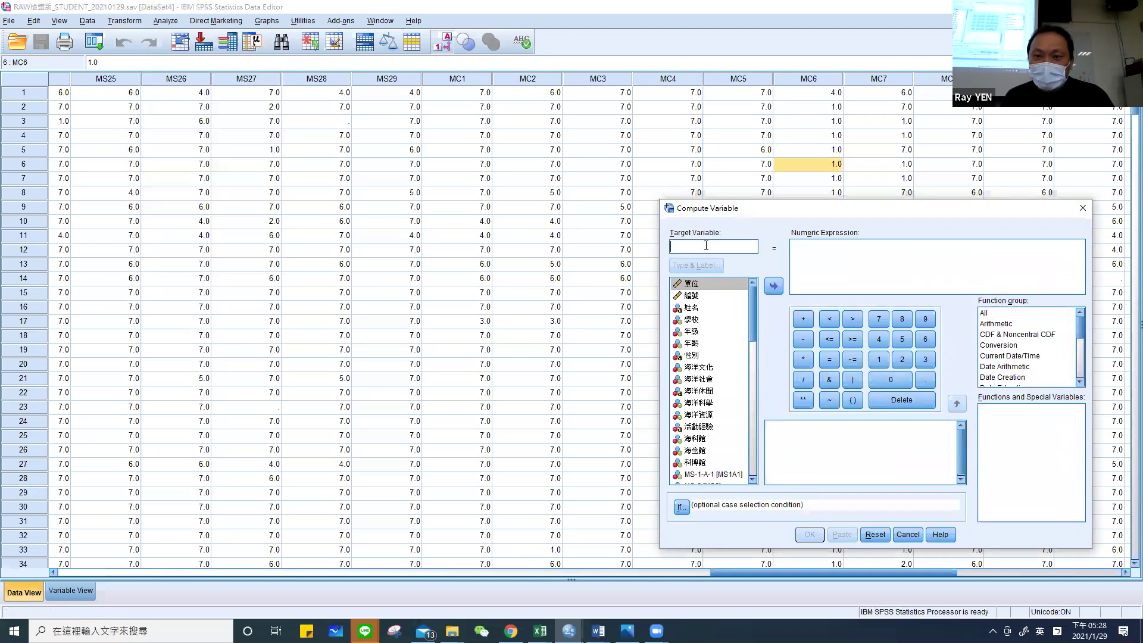
key("ctrl+v")
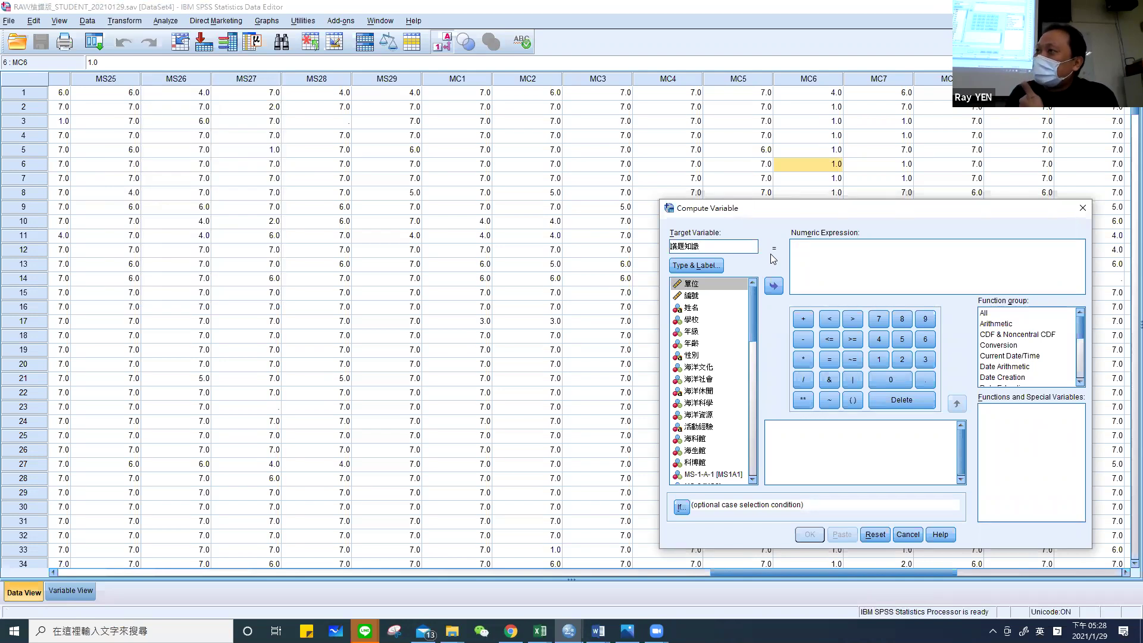
Insert the statistical Mean function into the numeric expression for 議題知識.
left_click(822, 275)
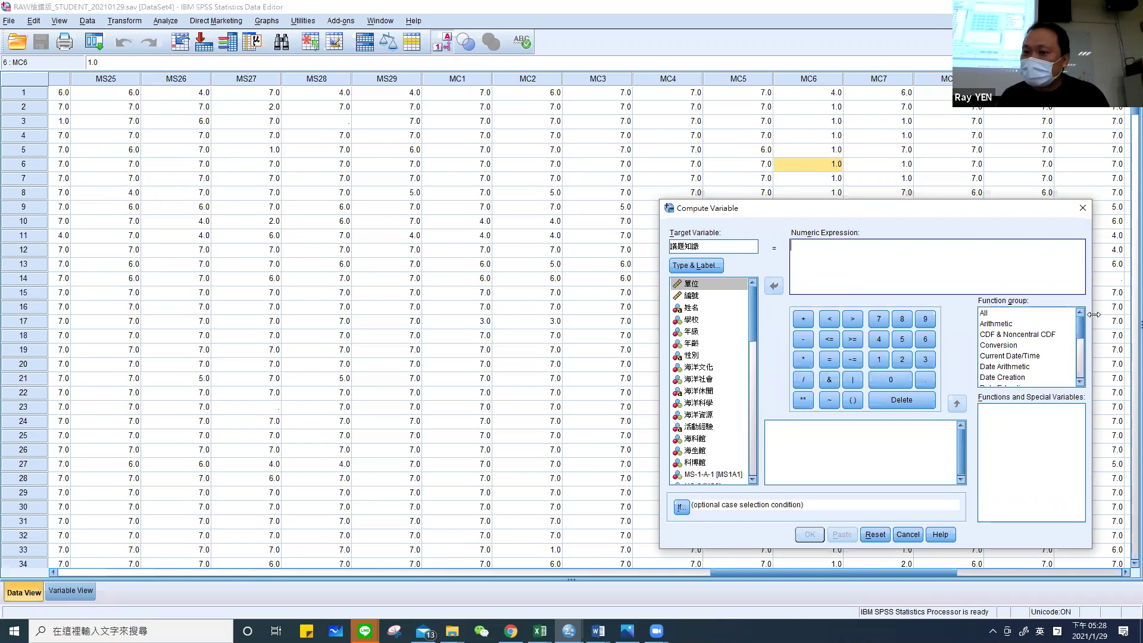
left_click_drag(1082, 327, 1079, 375)
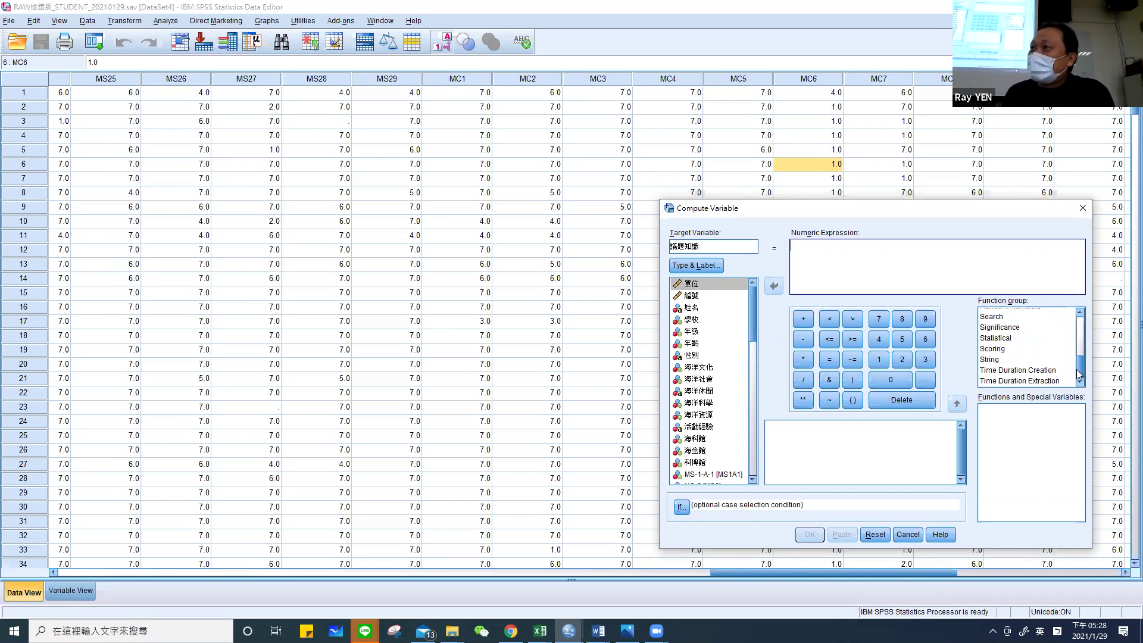
left_click(995, 338)
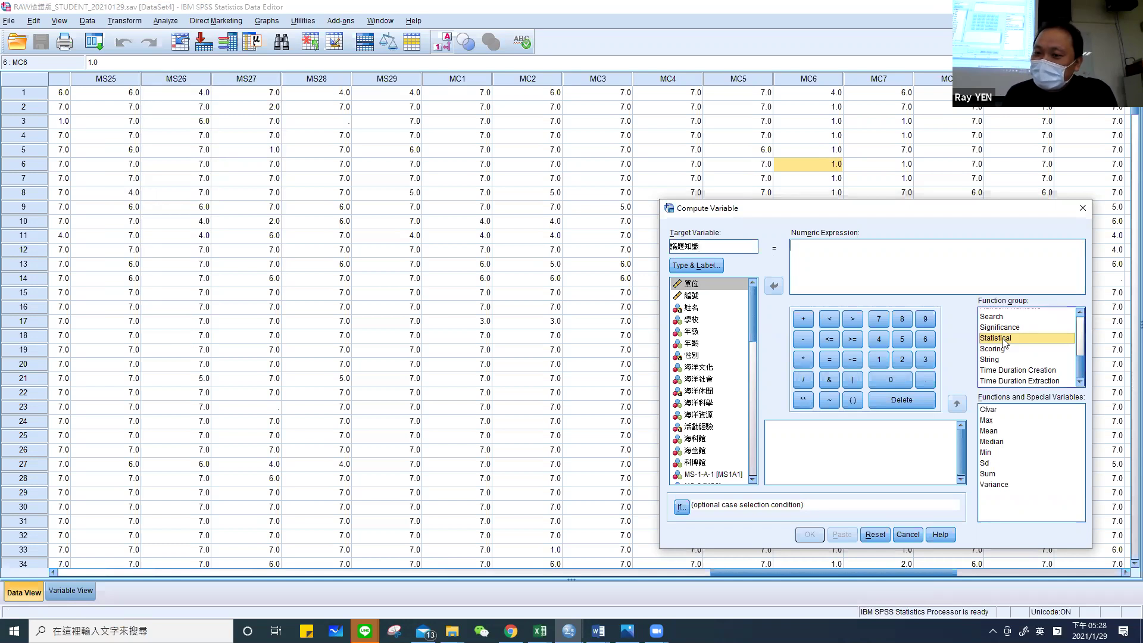
left_click(989, 432)
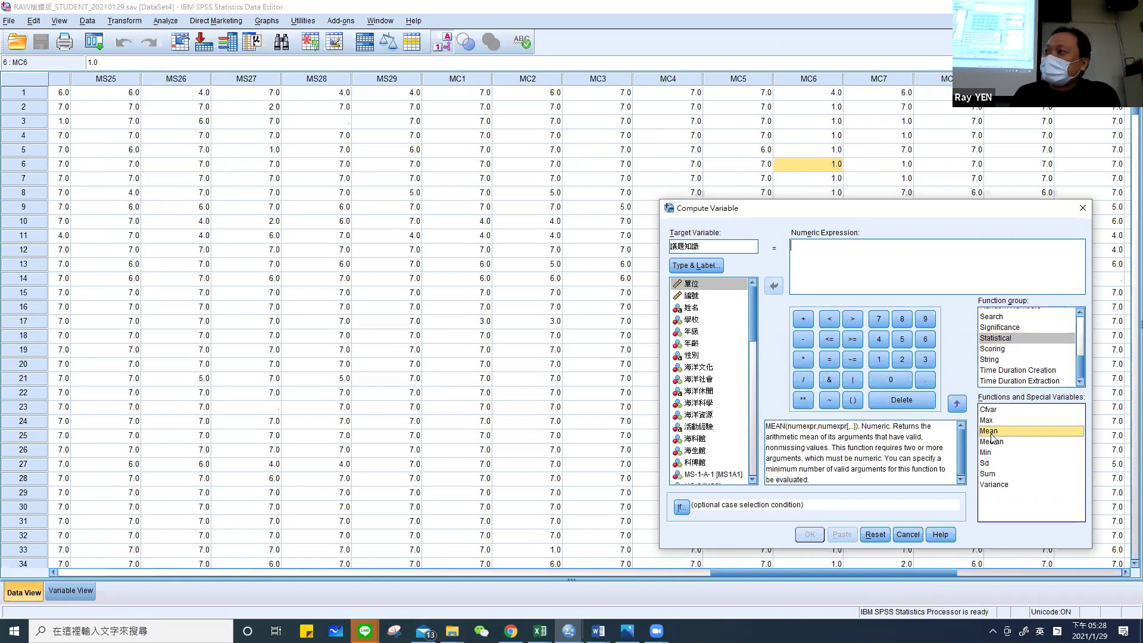
double_click(989, 432)
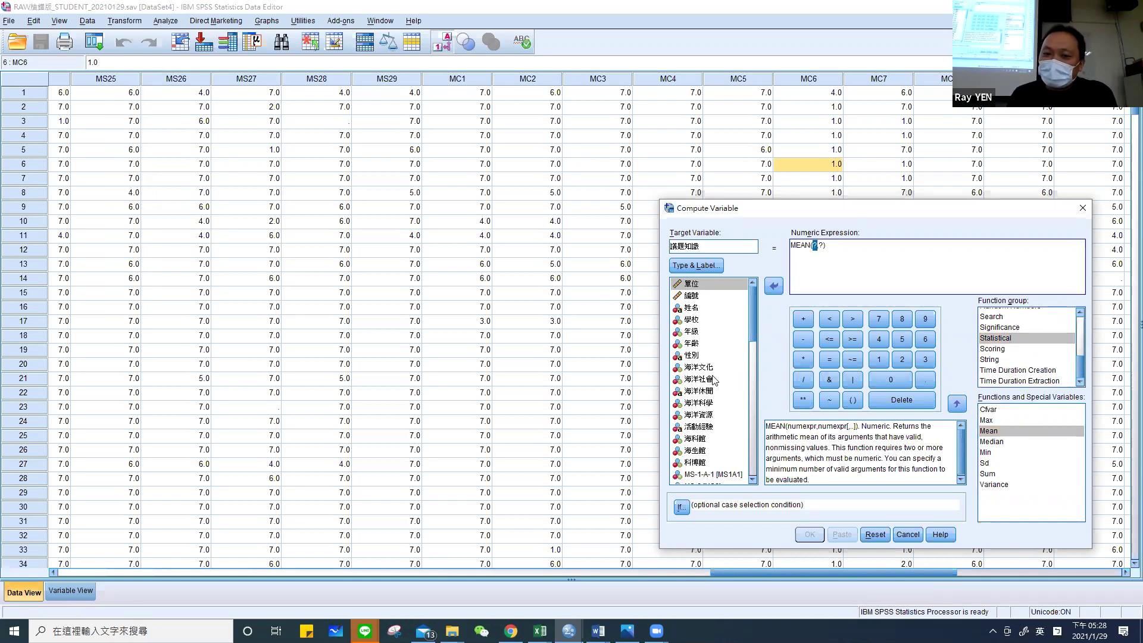
Enter MS1A1, MS2, MS3, MS4 and MS5 as comma-separated arguments of MEAN and remove the leftover placeholder.
scroll(708, 392, "down", 4)
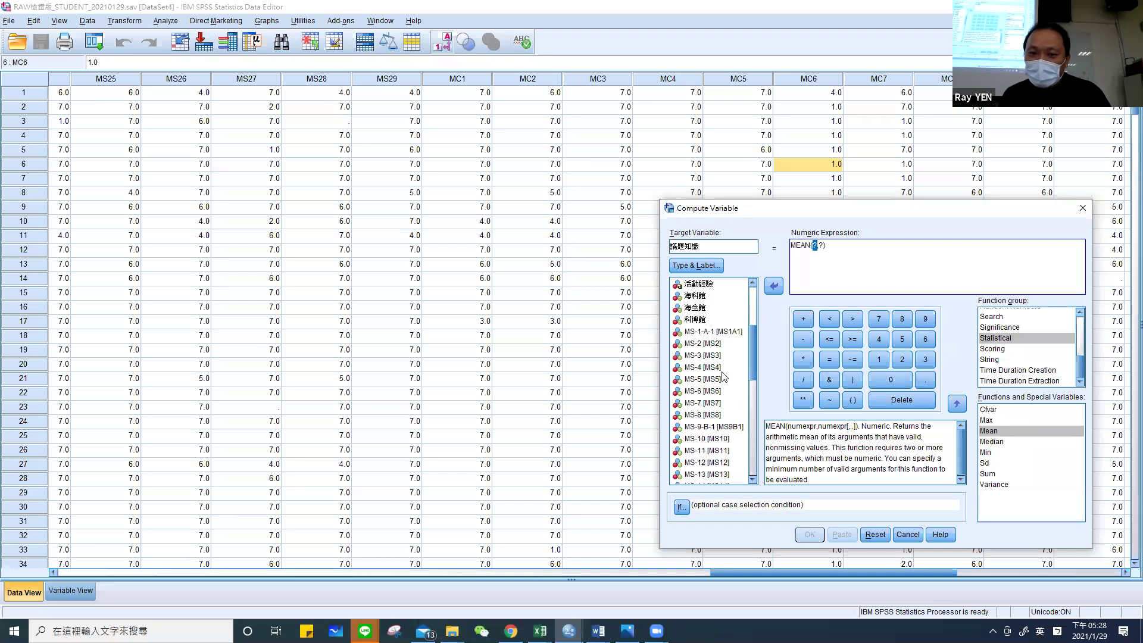
left_click(713, 334)
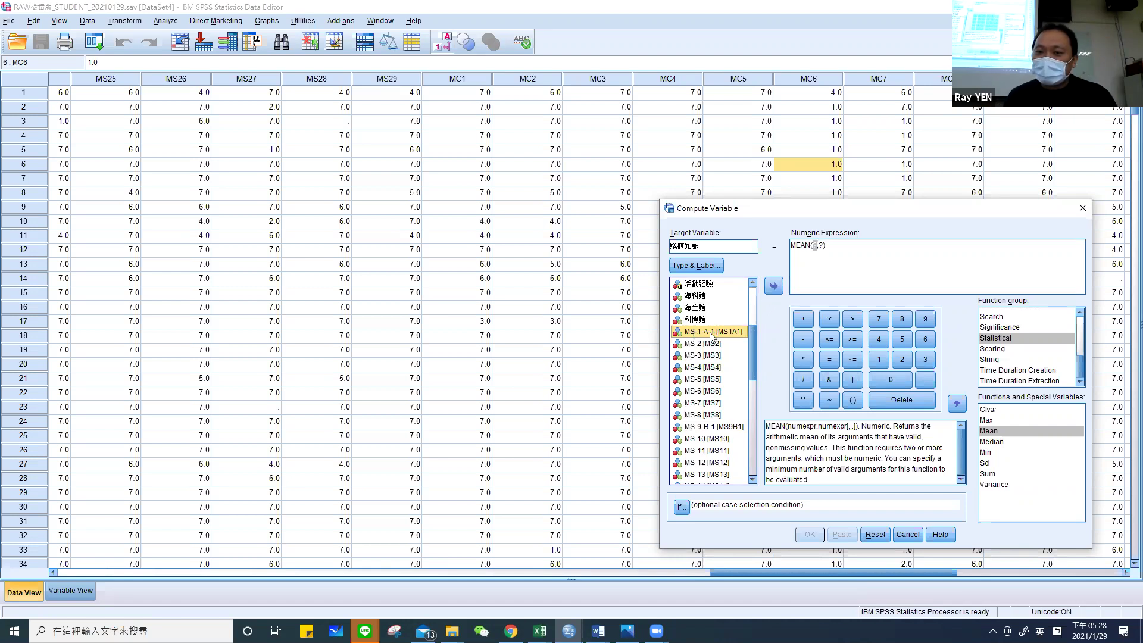
double_click(711, 332)
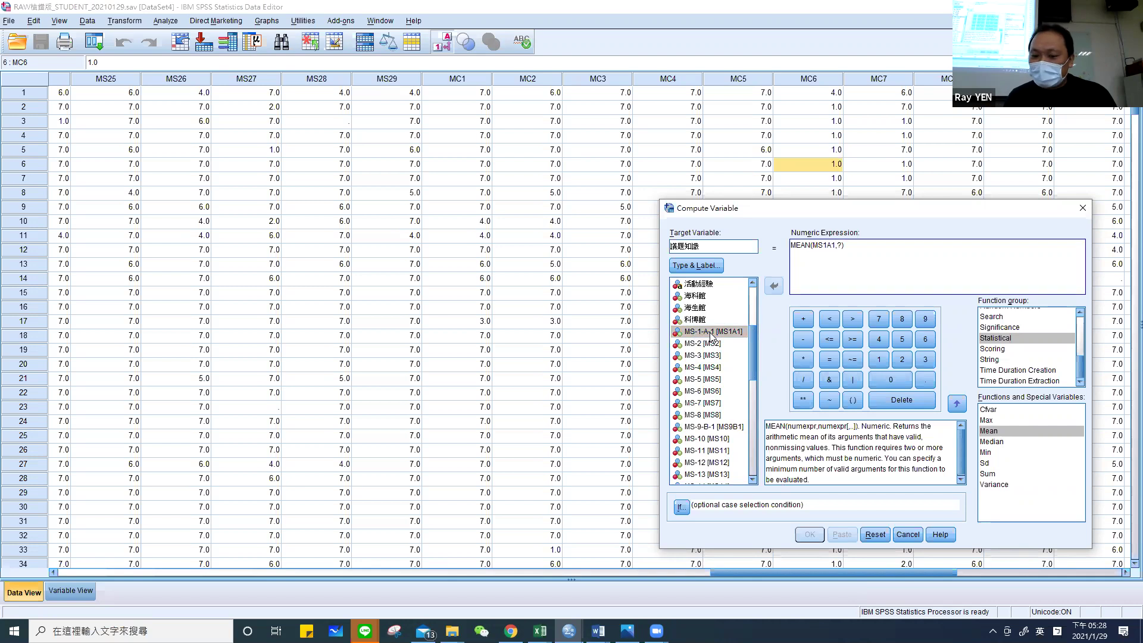
type(",")
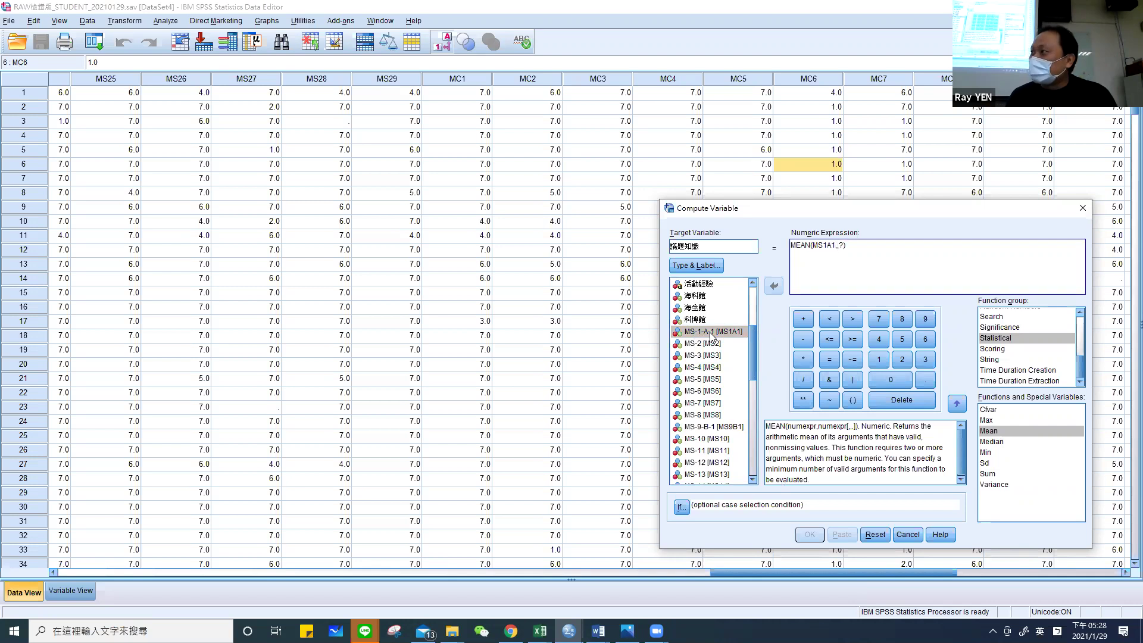
double_click(703, 343)
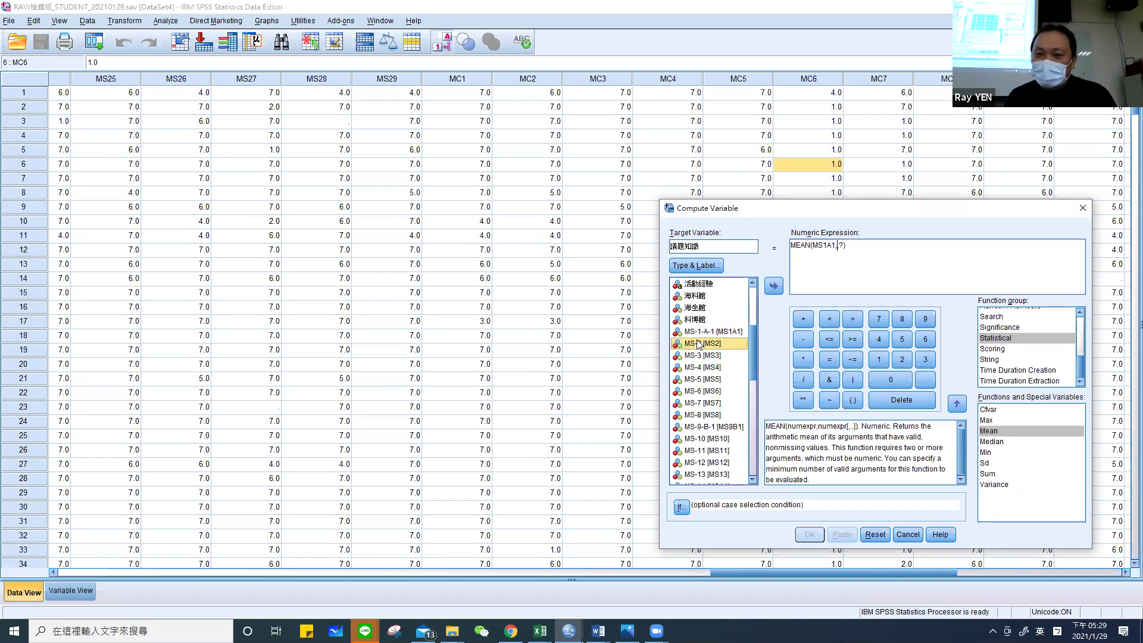
type(",")
double_click(704, 355)
type(",MS3,")
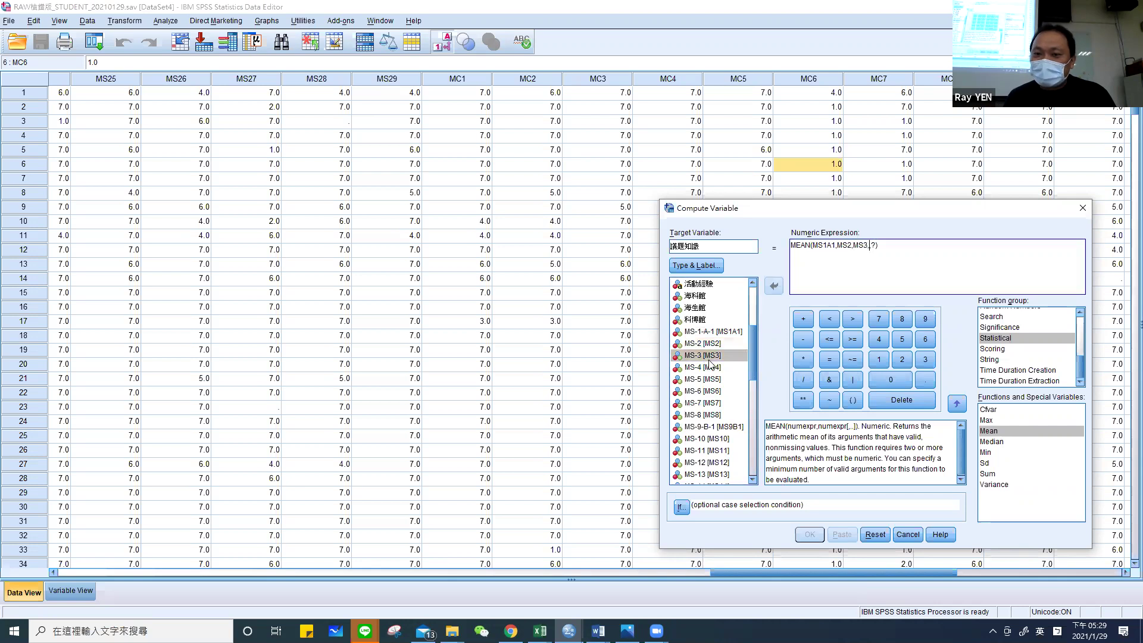
double_click(708, 368)
type(",")
double_click(708, 379)
type(",MS5")
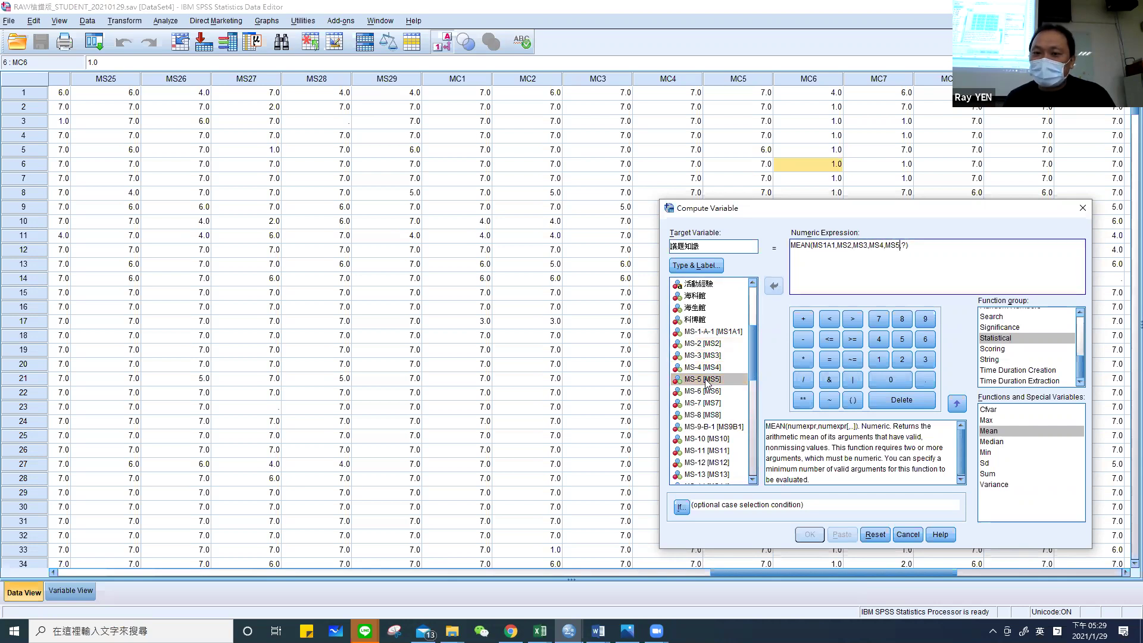
key("Delete")
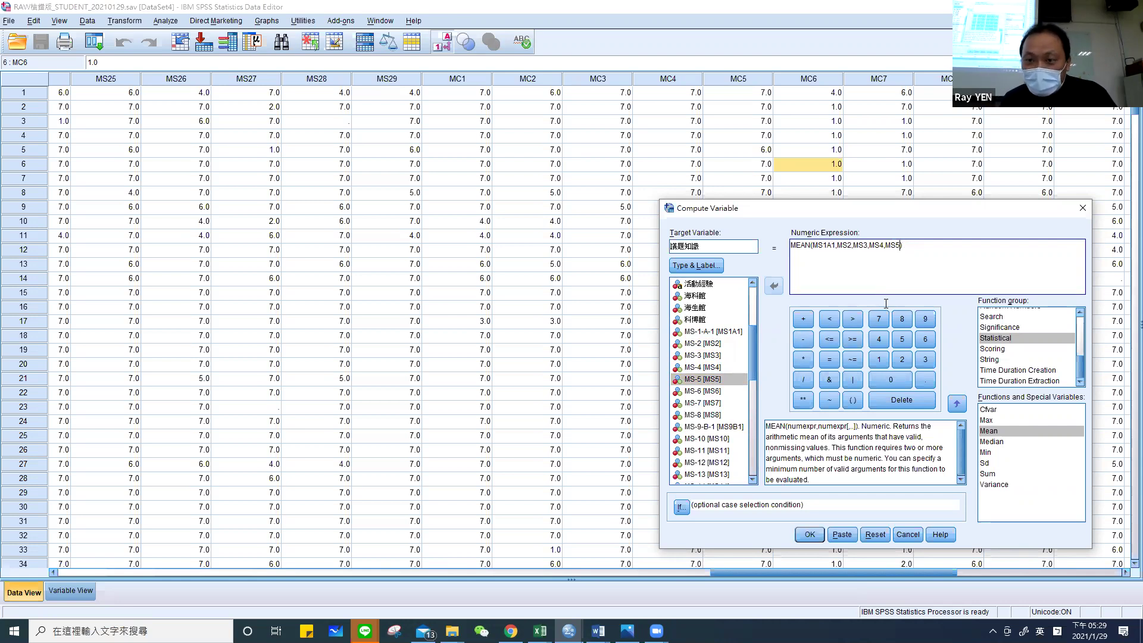
Append MS6, MS7 and MS8 to the comma-separated arguments of the MEAN expression.
double_click(706, 392)
type(",MS6")
left_click(695, 404)
double_click(695, 404)
type(",MS6,MS7,")
left_click(706, 416)
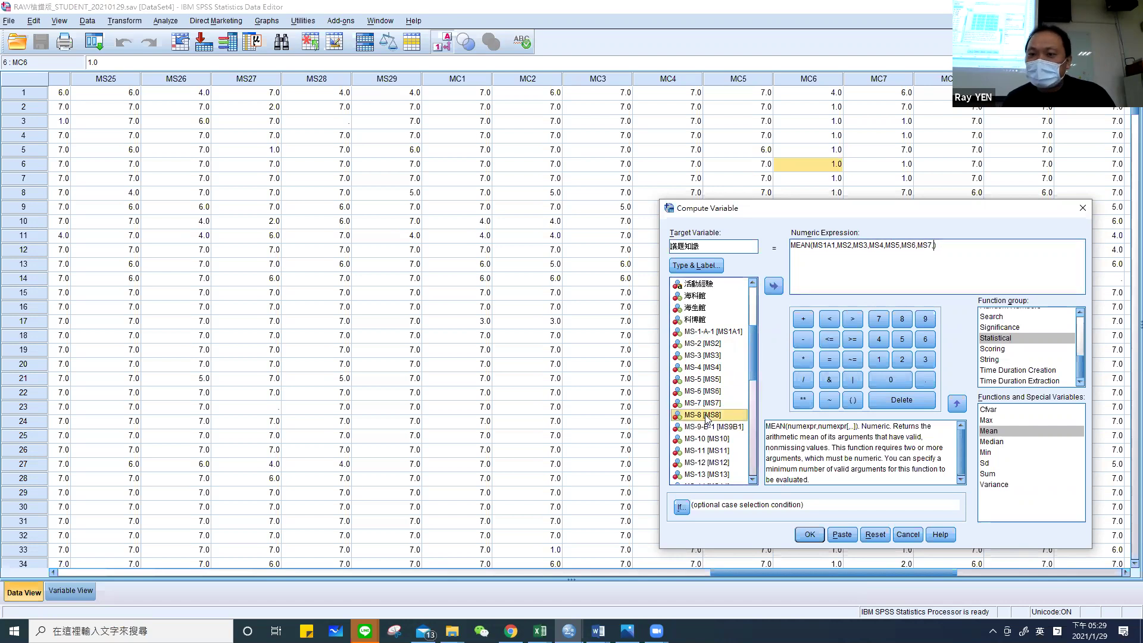
double_click(706, 417)
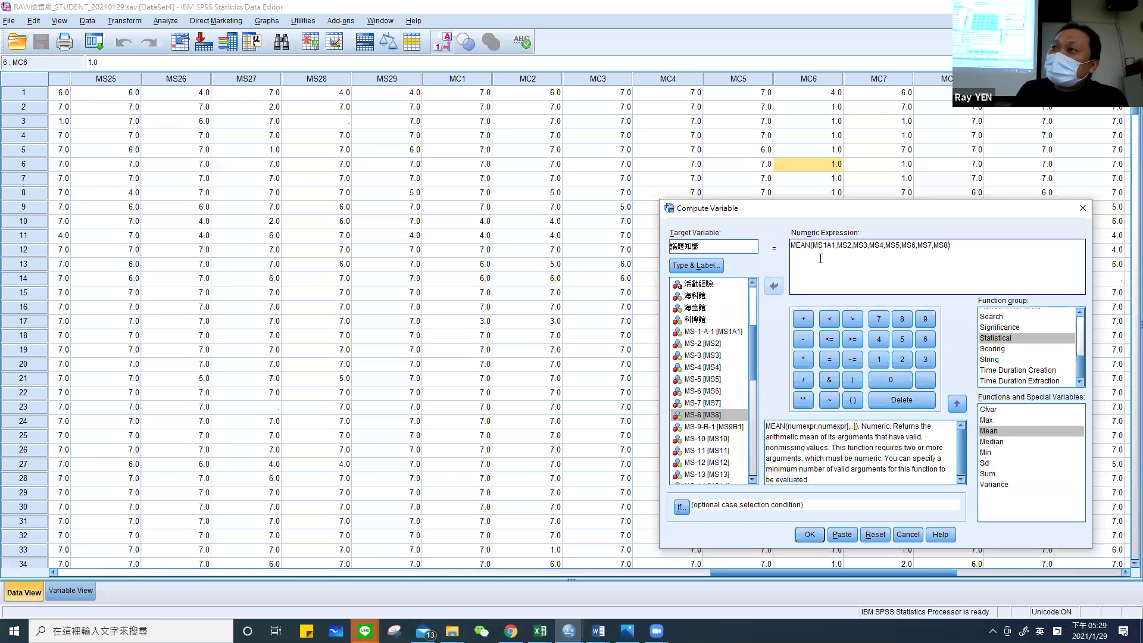
Replace the listed arguments with the range "MS1A1 to MS8" inside MEAN and run the 議題知識 computation.
left_click_drag(811, 245, 946, 244)
key("Delete")
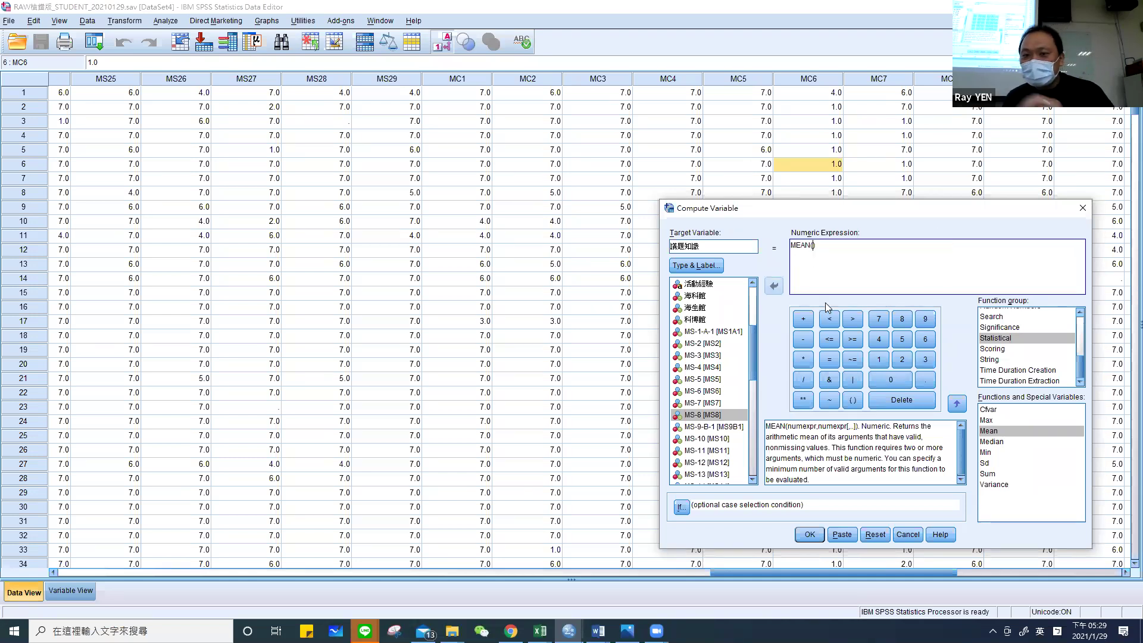
left_click(704, 332)
double_click(704, 332)
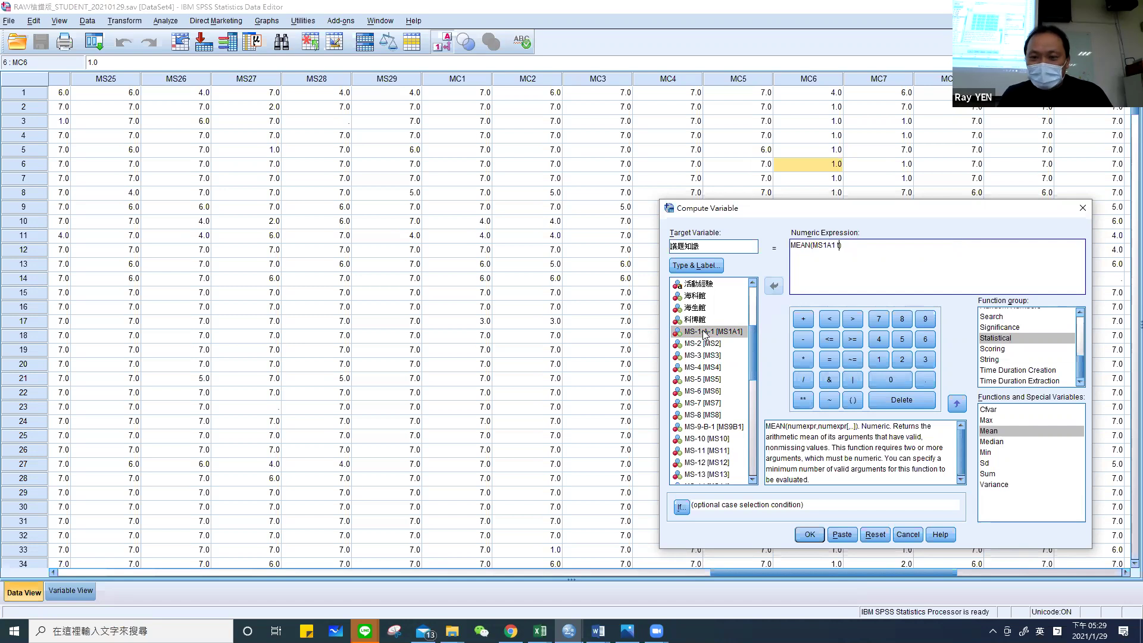
double_click(704, 415)
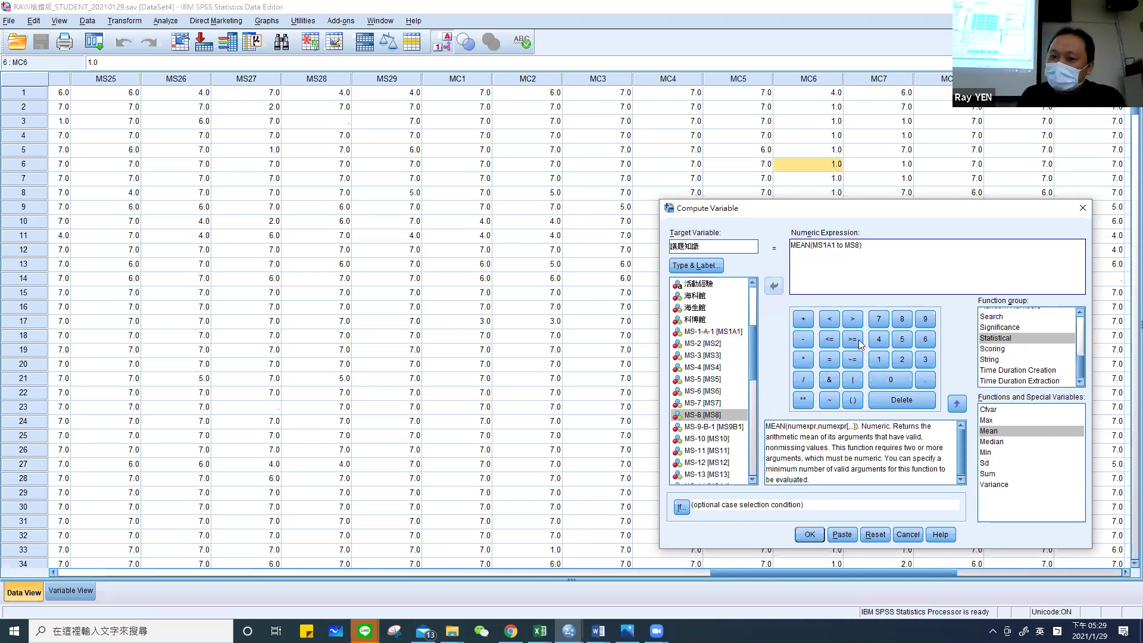
left_click(808, 534)
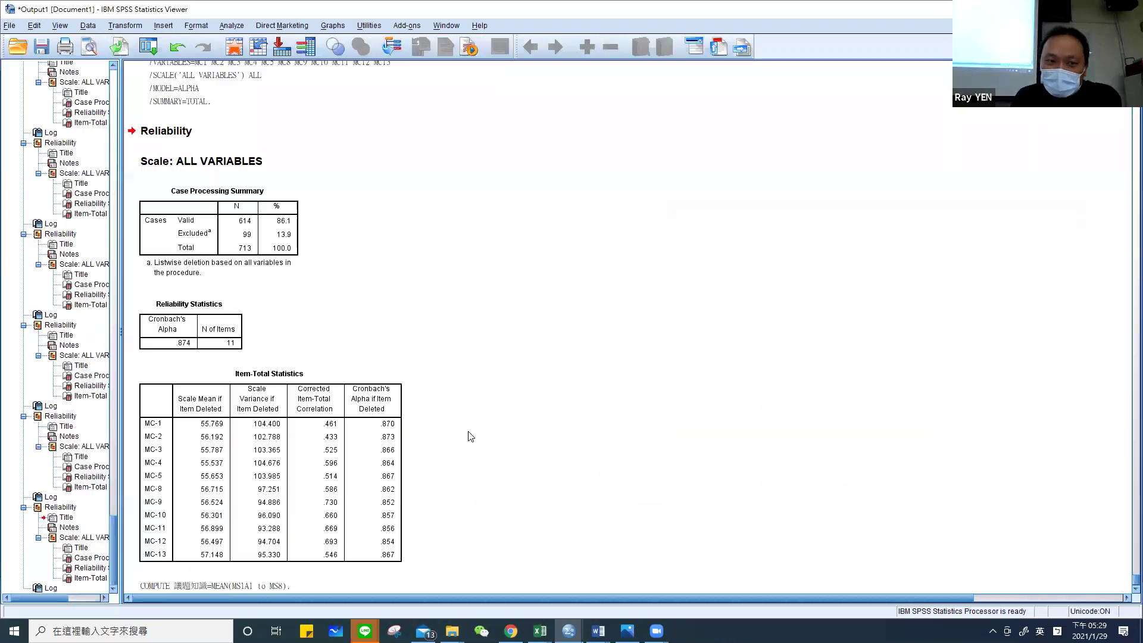
Check the compute log in the output and find 議題知識 in the student dataset's variable list.
left_click(211, 565)
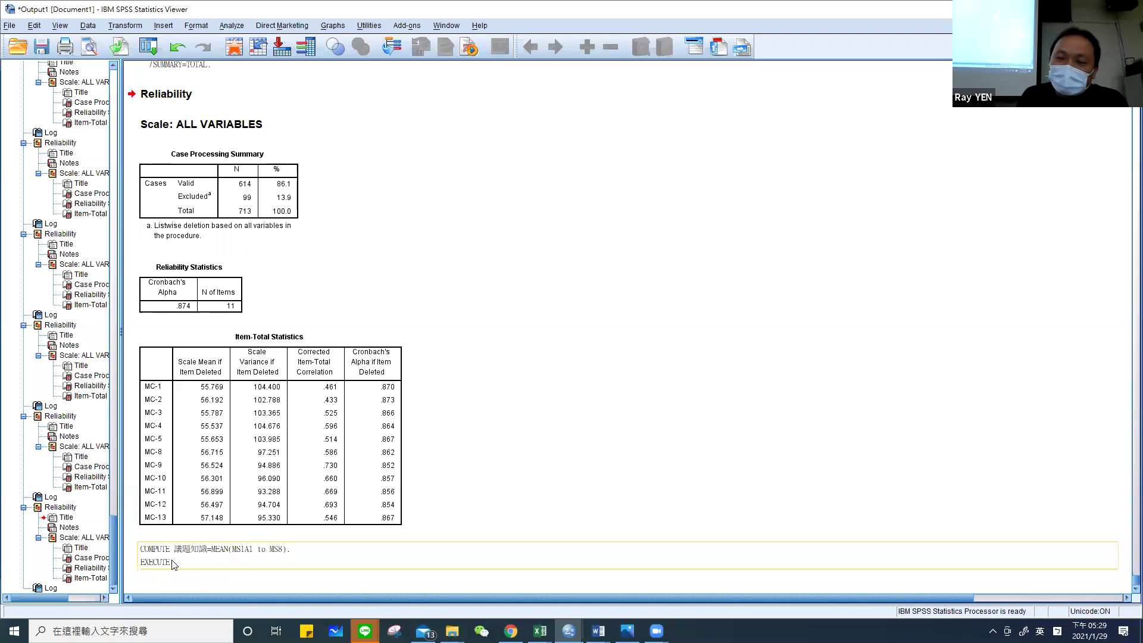
left_click(254, 573)
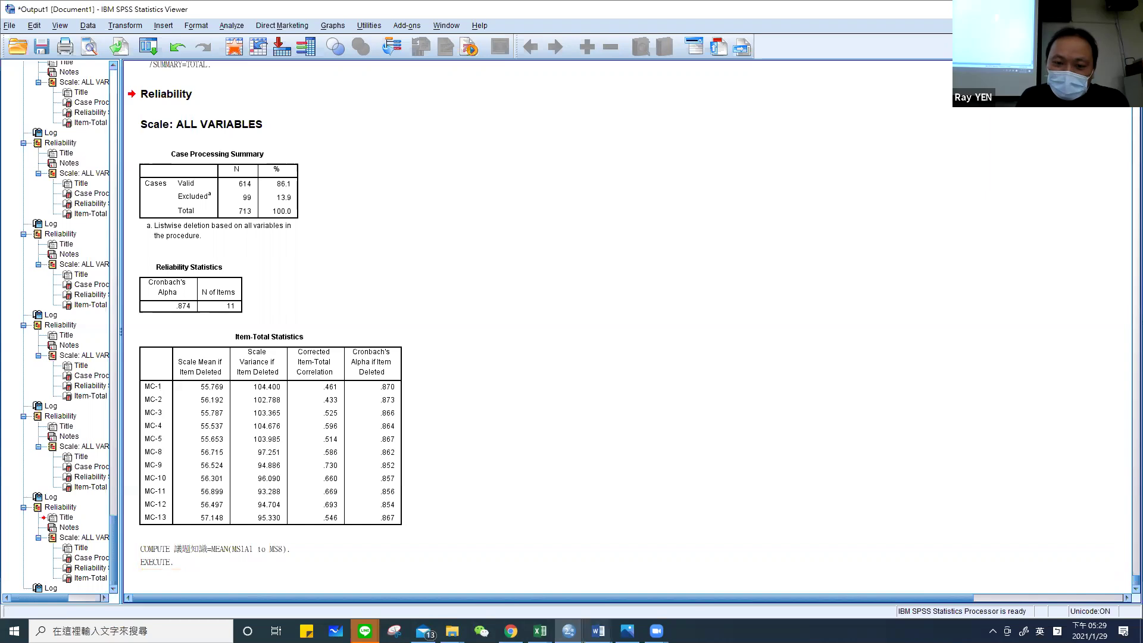
mouse_move(568, 630)
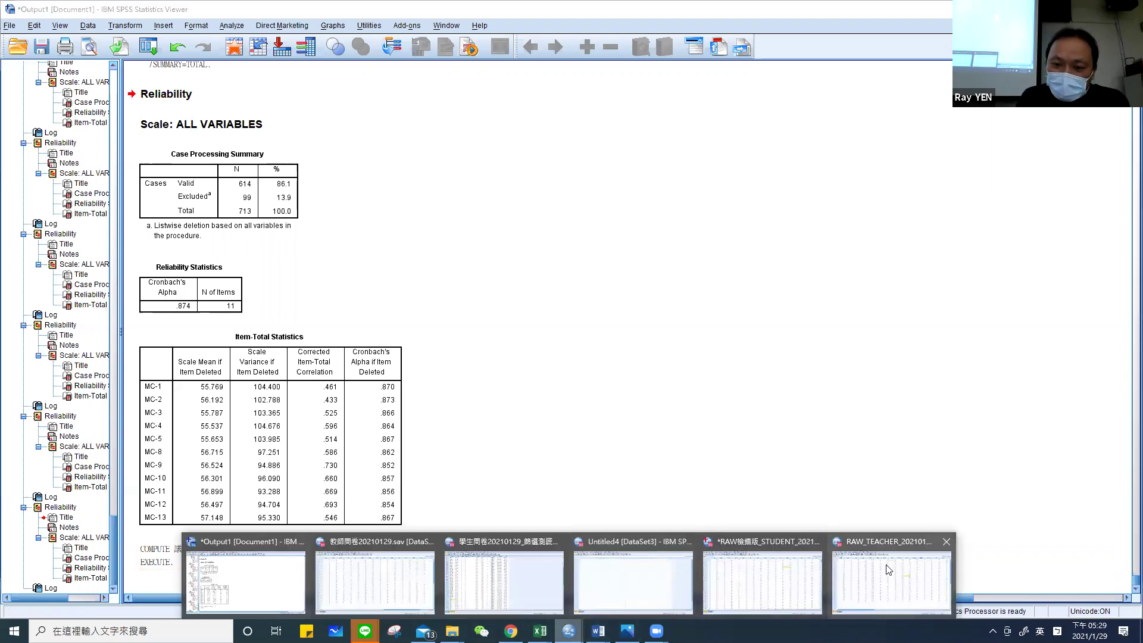
left_click(811, 576)
left_click(87, 591)
scroll(102, 472, "down", 9)
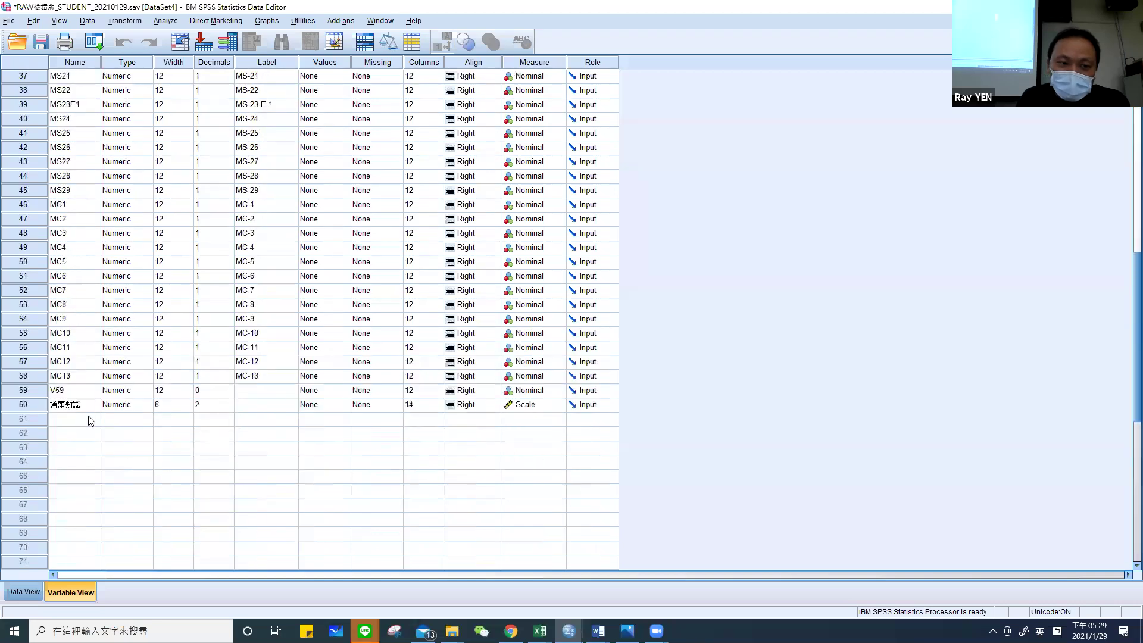
left_click(71, 410)
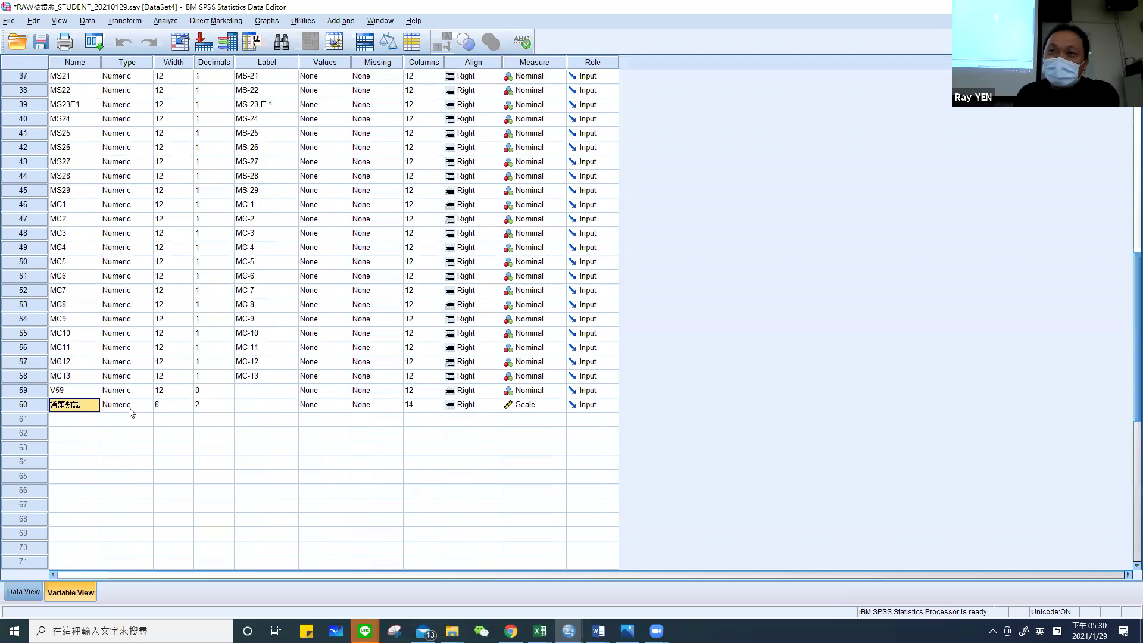
Start another Compute Variable, copy 現象概念 from the reliability table in the Word report, and paste it as the target variable.
left_click(122, 21)
left_click(149, 38)
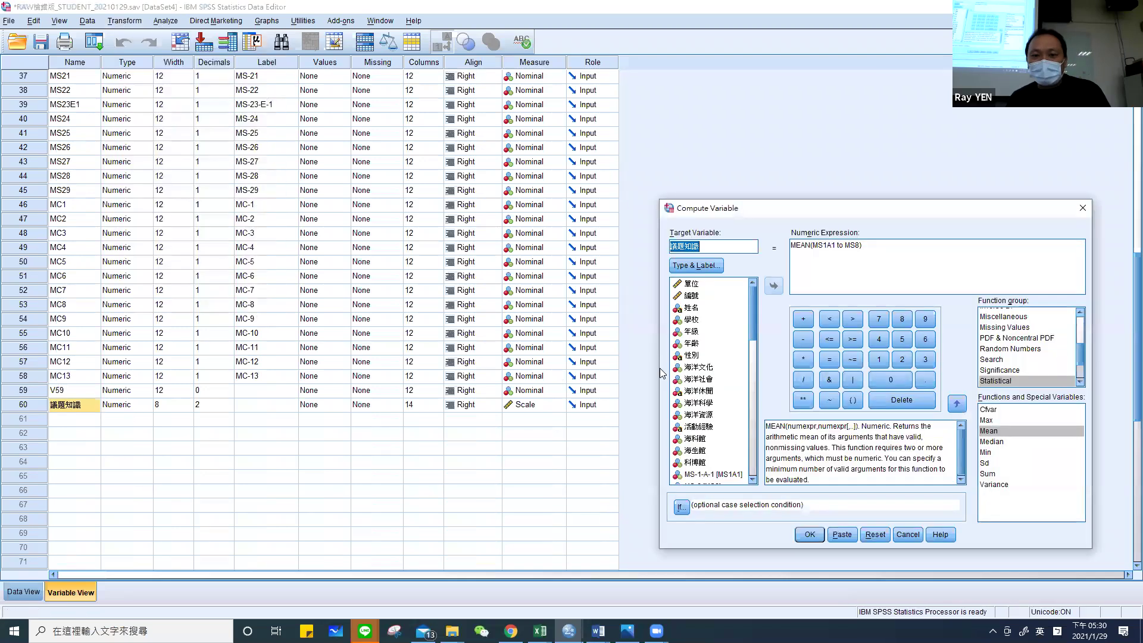
left_click(598, 631)
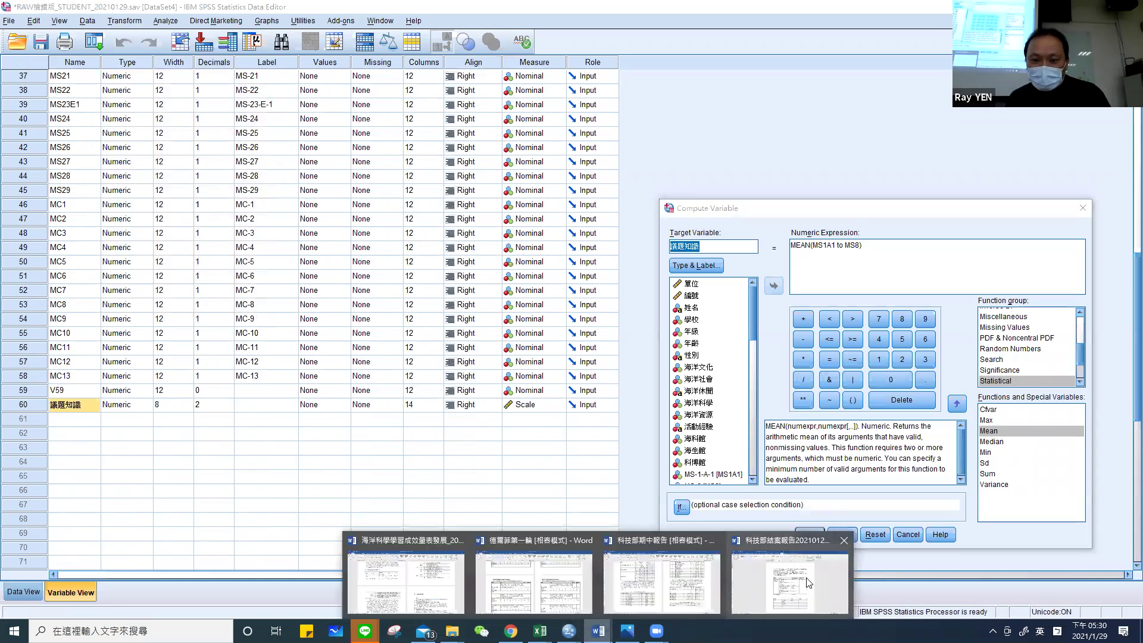
left_click(411, 574)
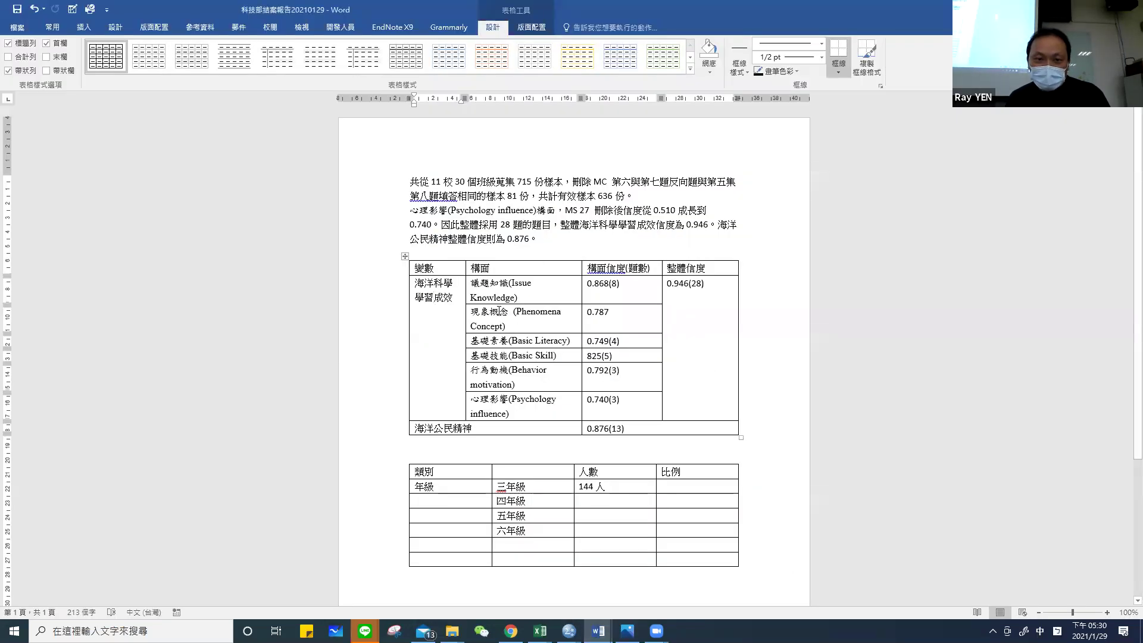
left_click_drag(471, 311, 508, 311)
key("ctrl+c")
key("alt+Tab")
key("ctrl+v")
Change the numeric expression to MEAN(MS9B1 to MS13) and run the 現象概念 computation.
left_click_drag(814, 245, 862, 241)
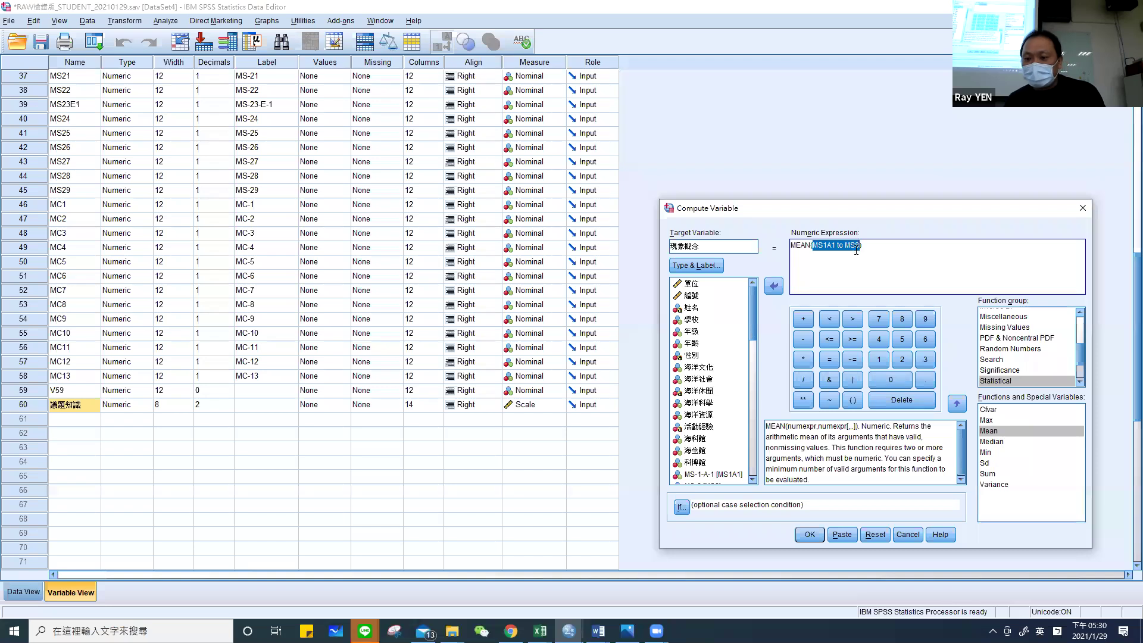
key("BackSpace")
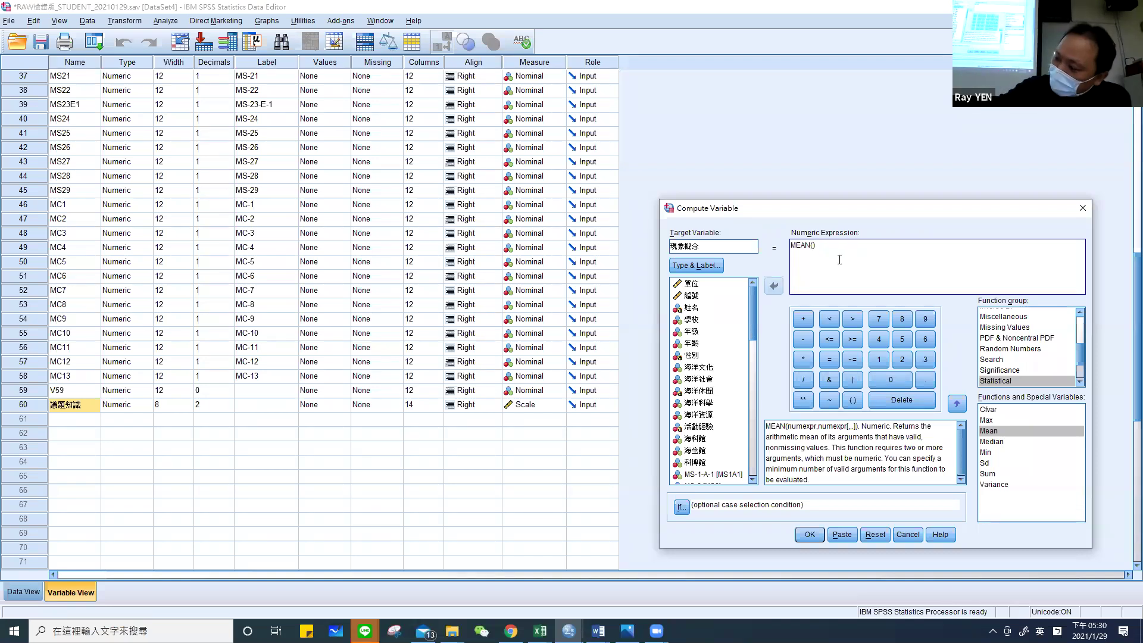
scroll(717, 380, "down", 4)
double_click(712, 427)
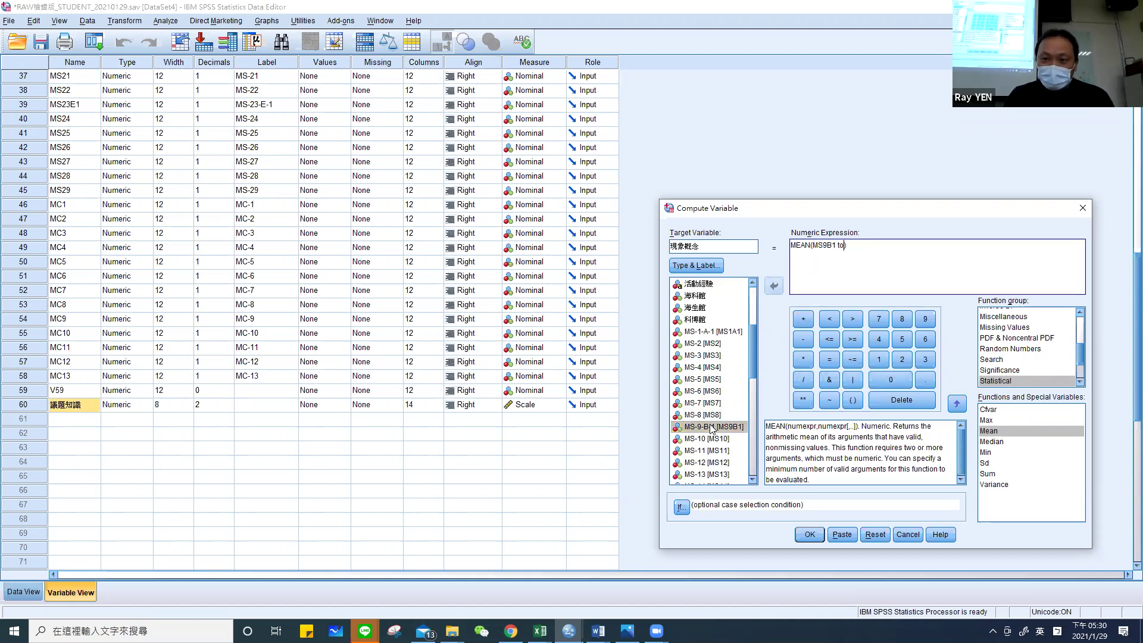
scroll(711, 426, "down", 2)
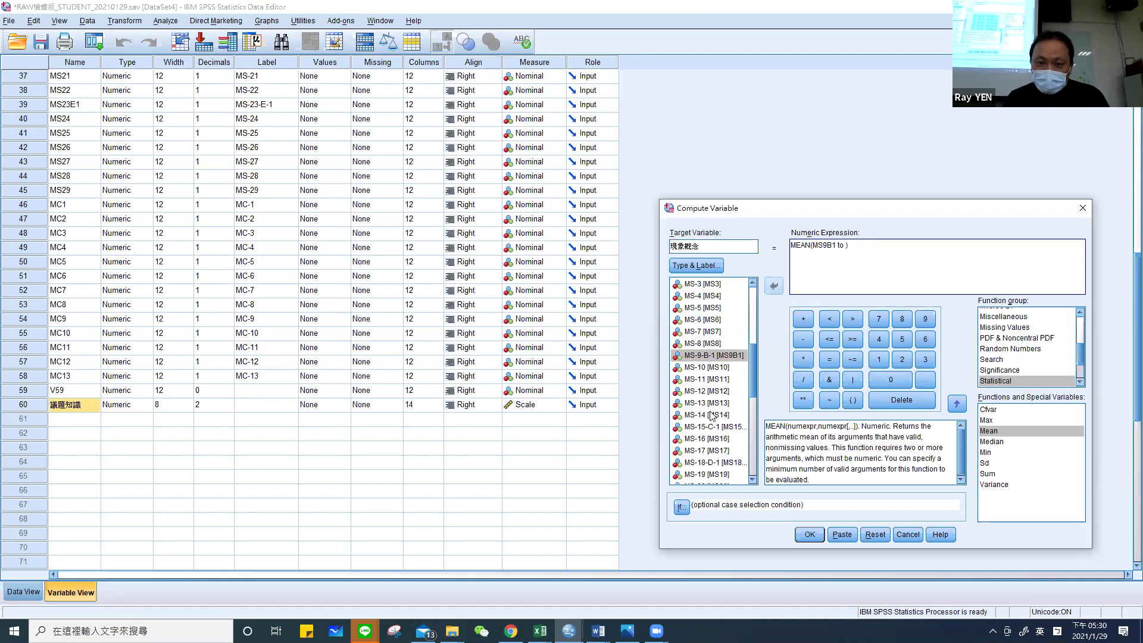
double_click(708, 402)
left_click(811, 534)
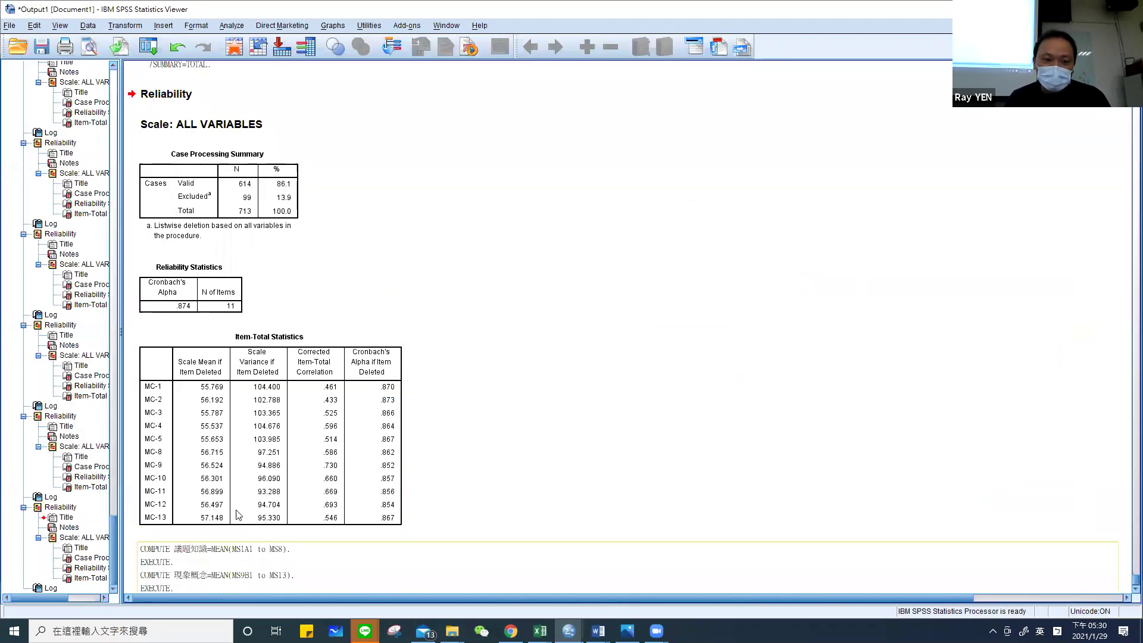
Start another Compute Variable, copy 基礎素養 from the reliability table in the Word report, and paste it as the target variable.
left_click(164, 27)
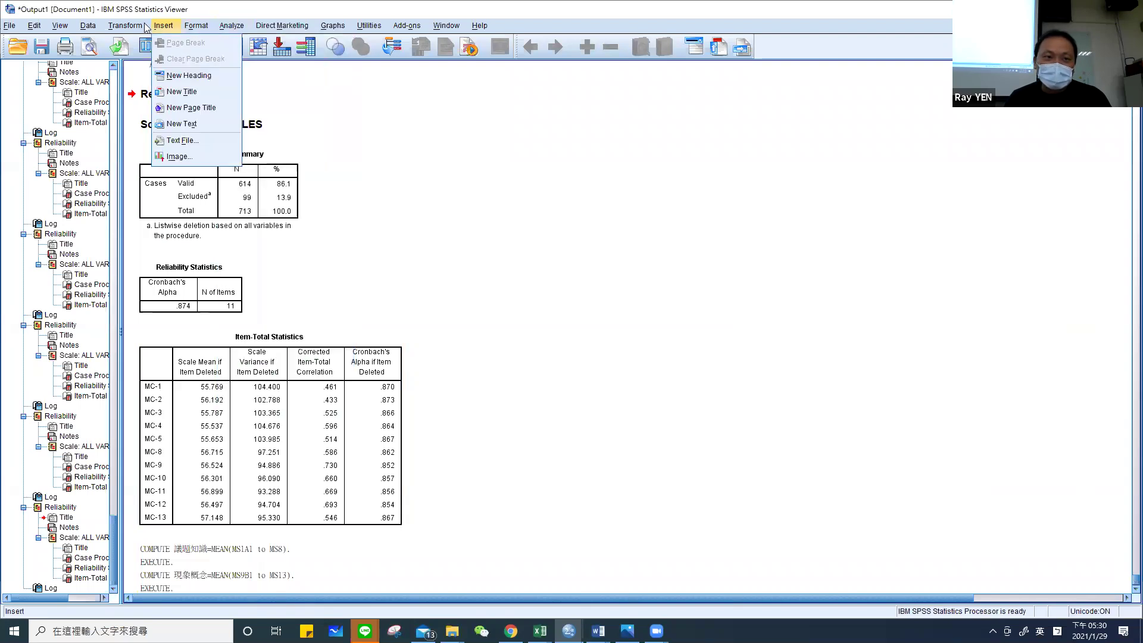
left_click(141, 45)
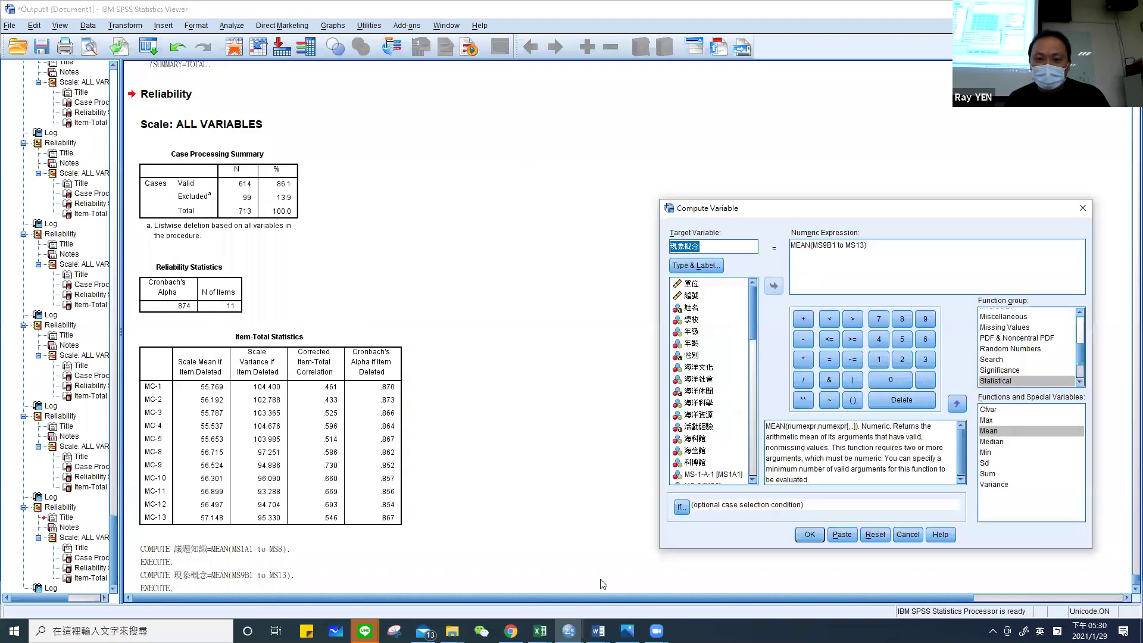
mouse_move(598, 630)
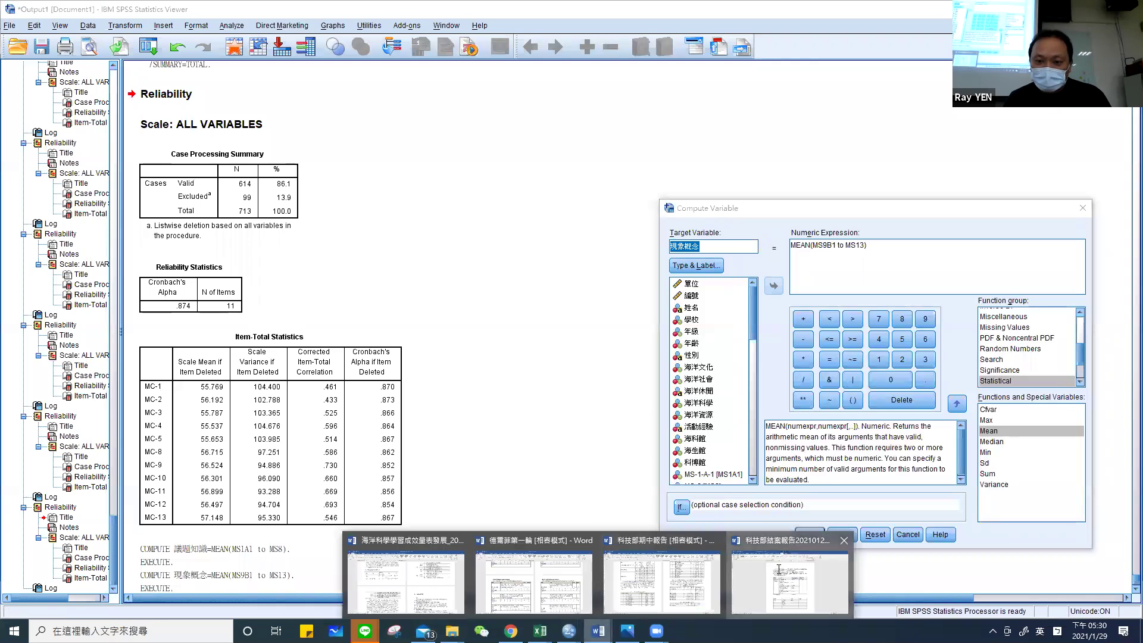
left_click(781, 571)
left_click_drag(471, 340, 497, 336)
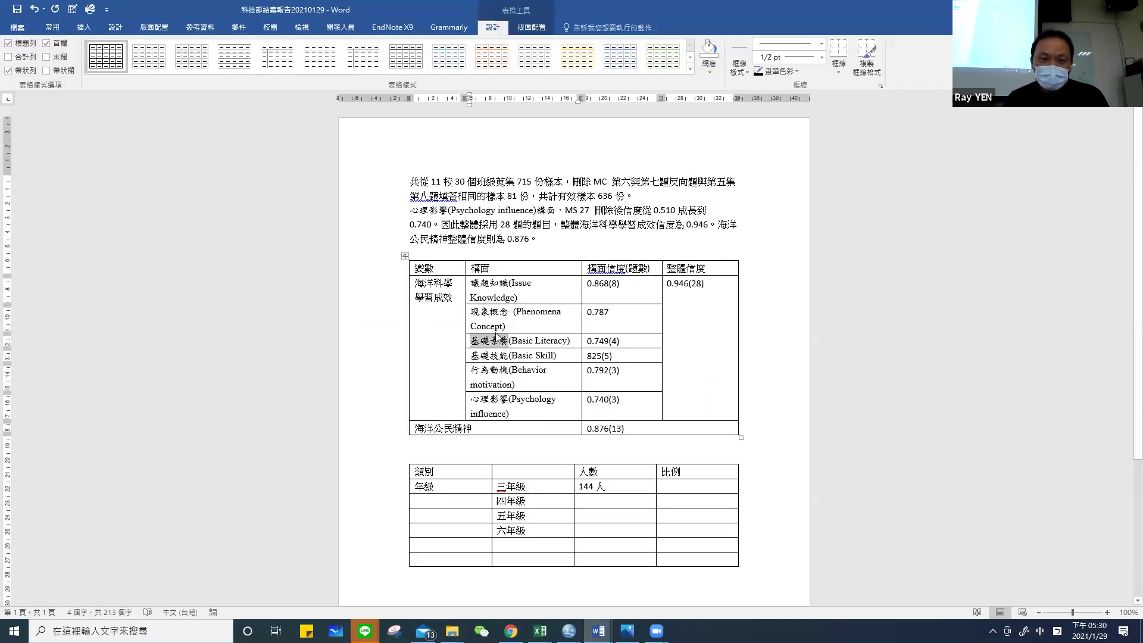
key("alt+Tab")
left_click(125, 25)
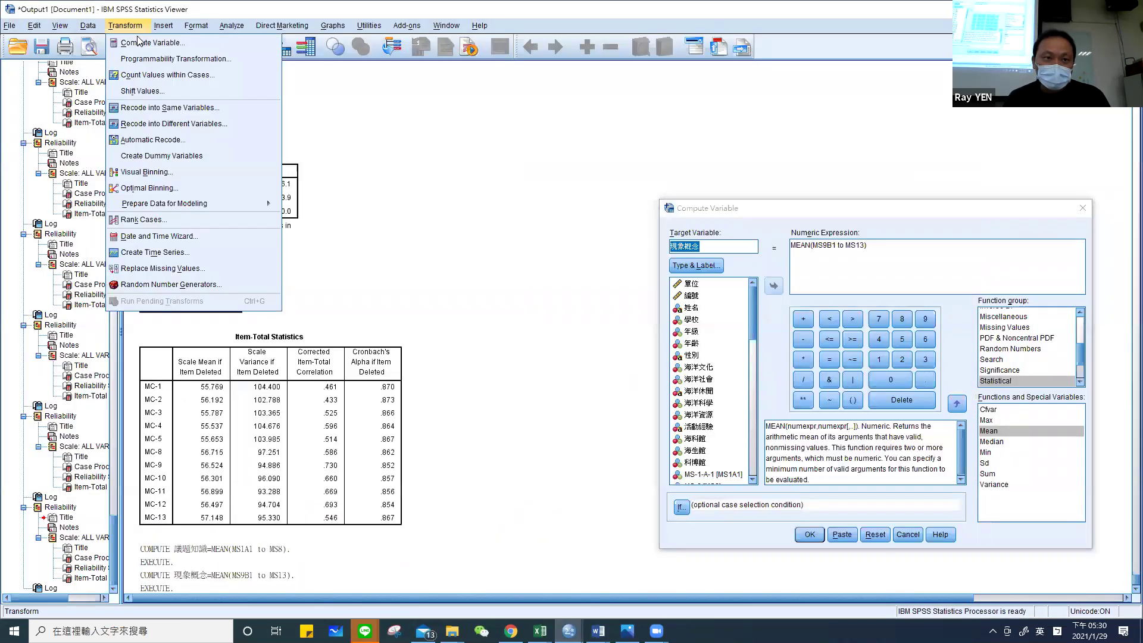
left_click(138, 25)
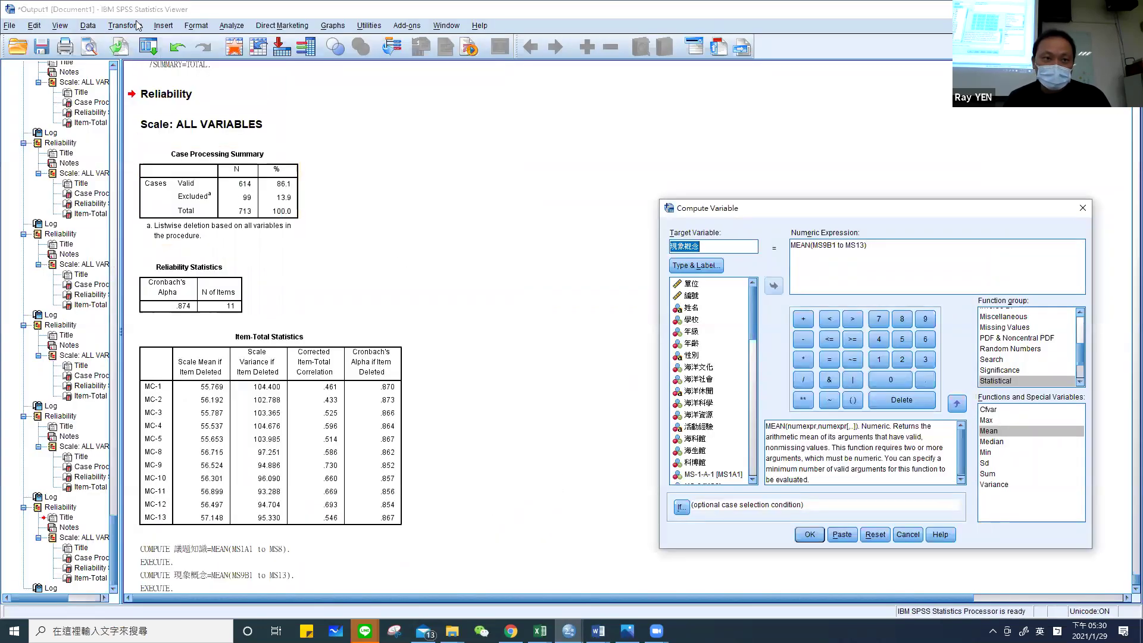
key("ctrl+v")
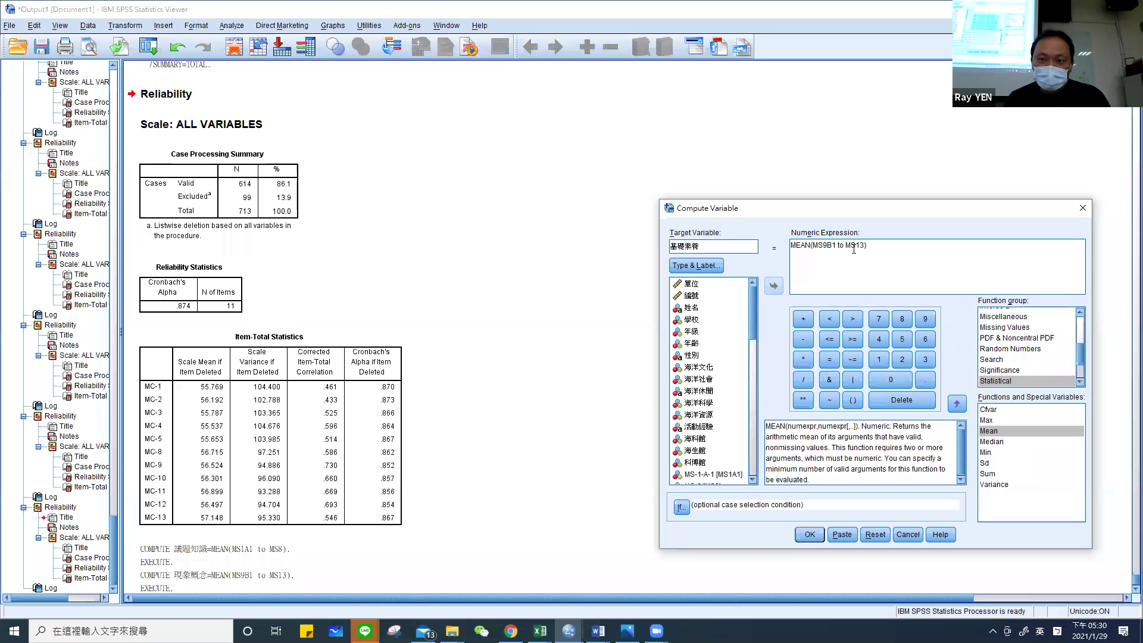
Clear the arguments inside MEAN in the numeric expression for 基礎素養.
left_click_drag(816, 244, 861, 245)
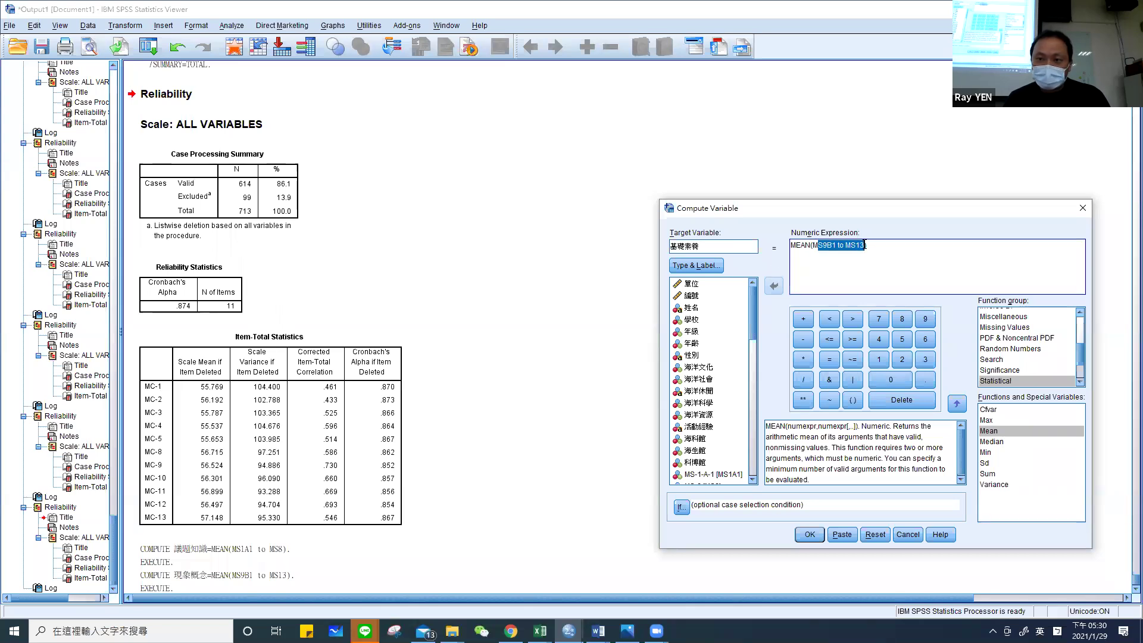
key("BackSpace")
key("BackSpace")
scroll(738, 381, "down", 5)
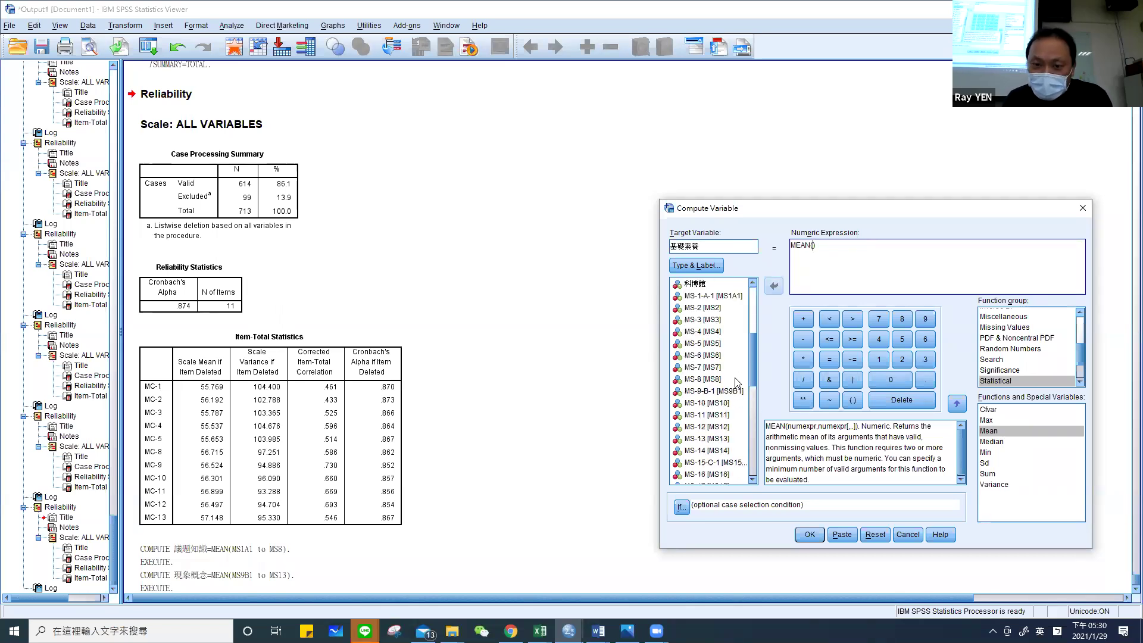
scroll(738, 381, "down", 4)
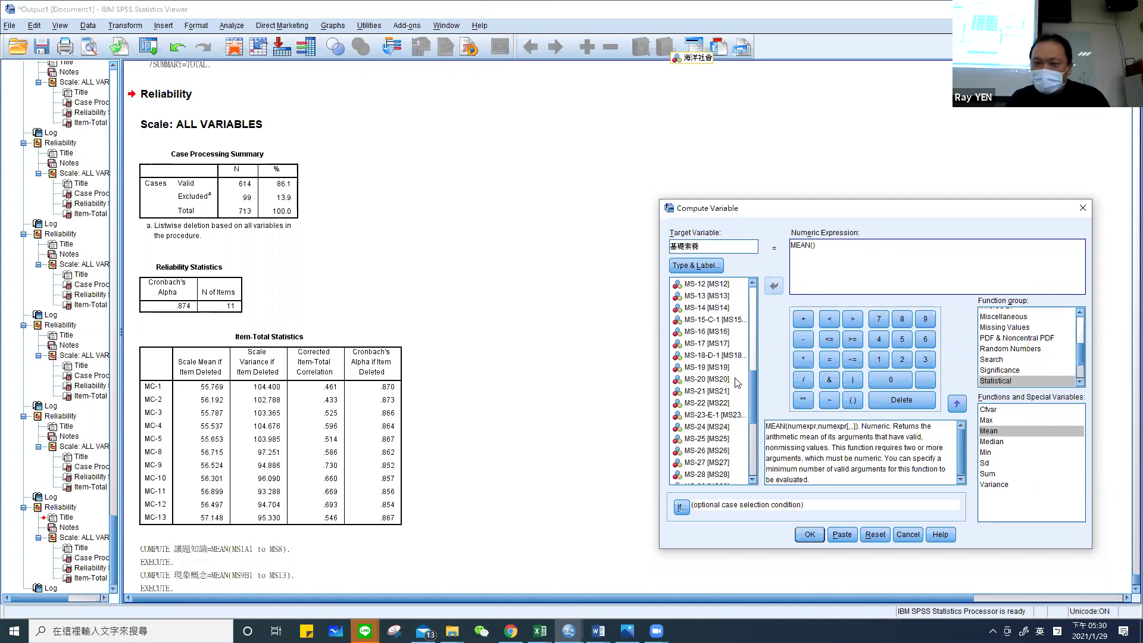
double_click(714, 344)
type("to")
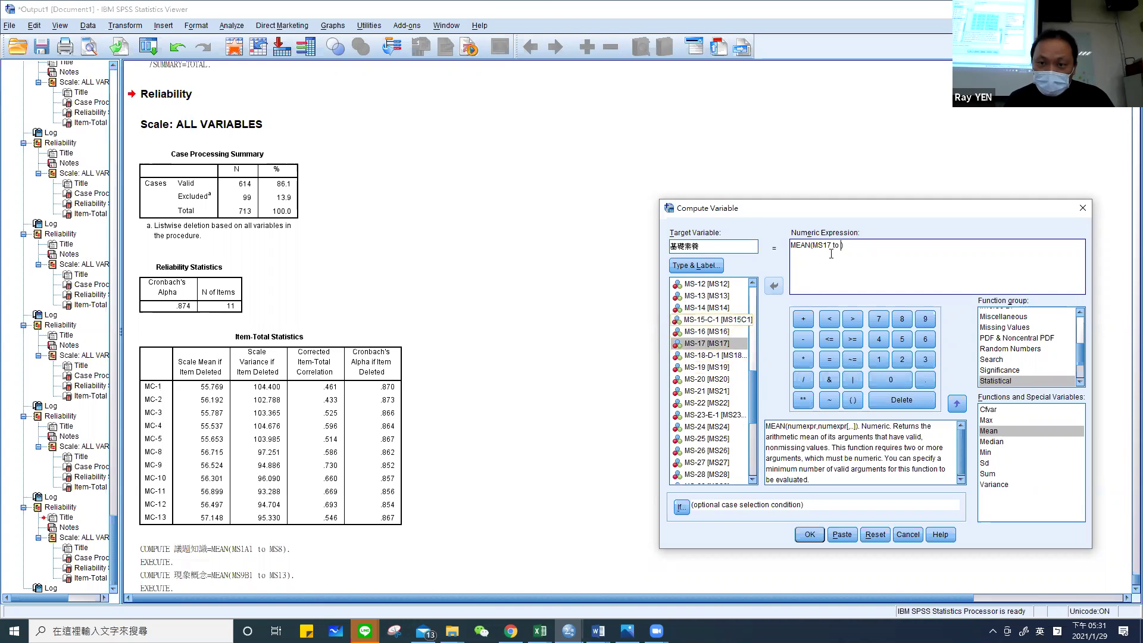
key("BackSpace")
key("BackSpace")
key("BackSpace")
key("BackSpace")
key("BackSpace")
key("BackSpace")
key("BackSpace")
key("BackSpace")
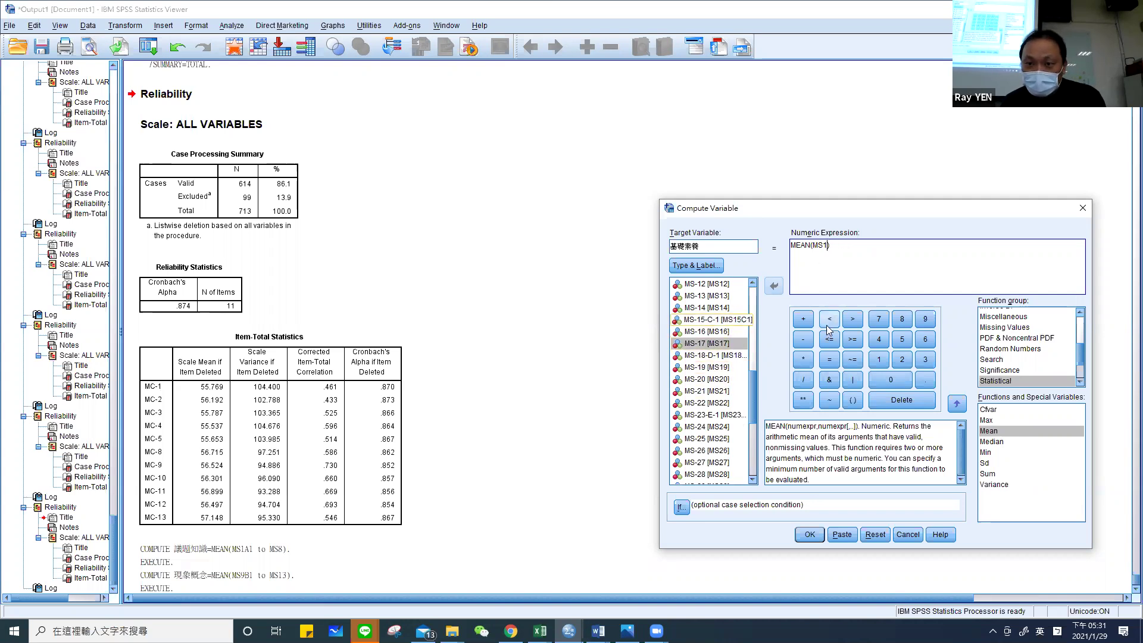
Complete the numeric expression as MEAN(MS14 to MS17) and run the 基礎素養 computation.
double_click(725, 308)
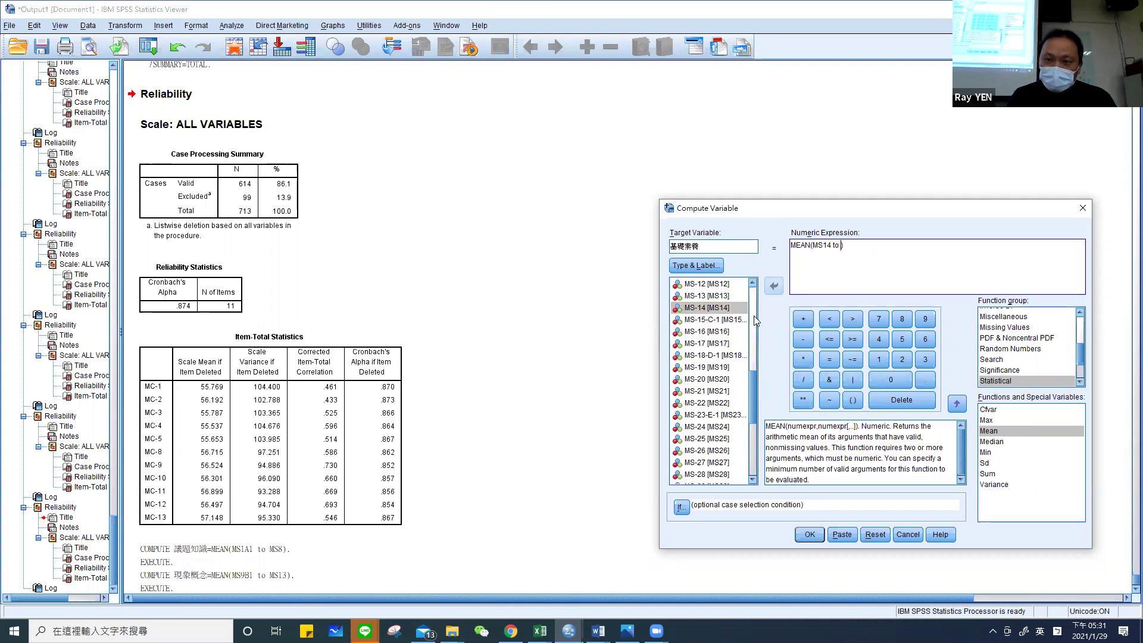
type("to")
double_click(716, 344)
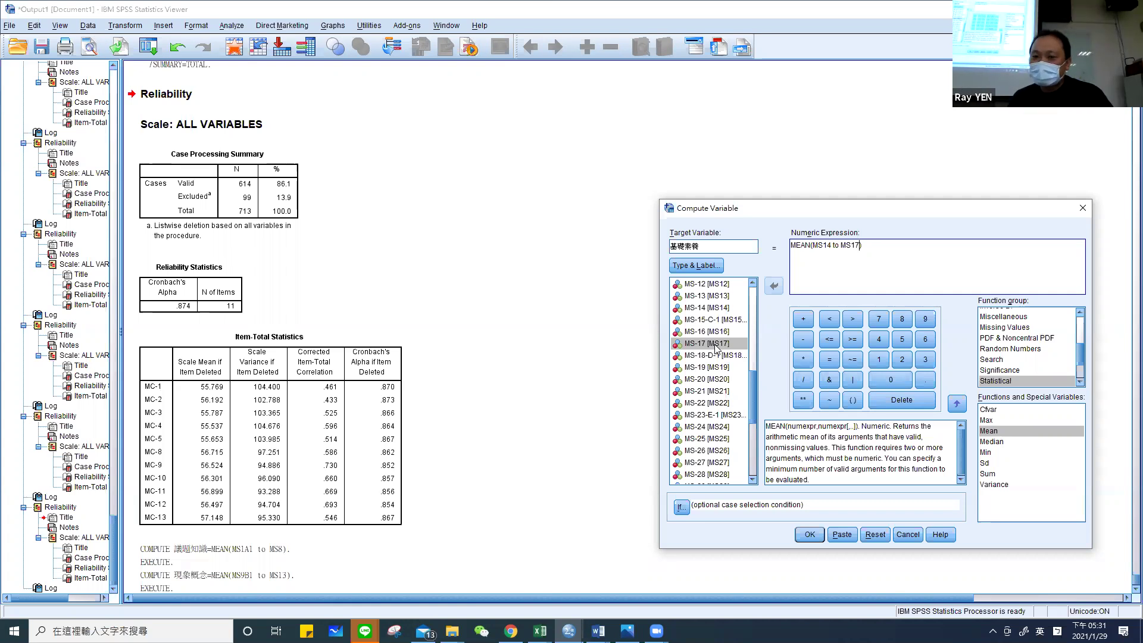
left_click(809, 534)
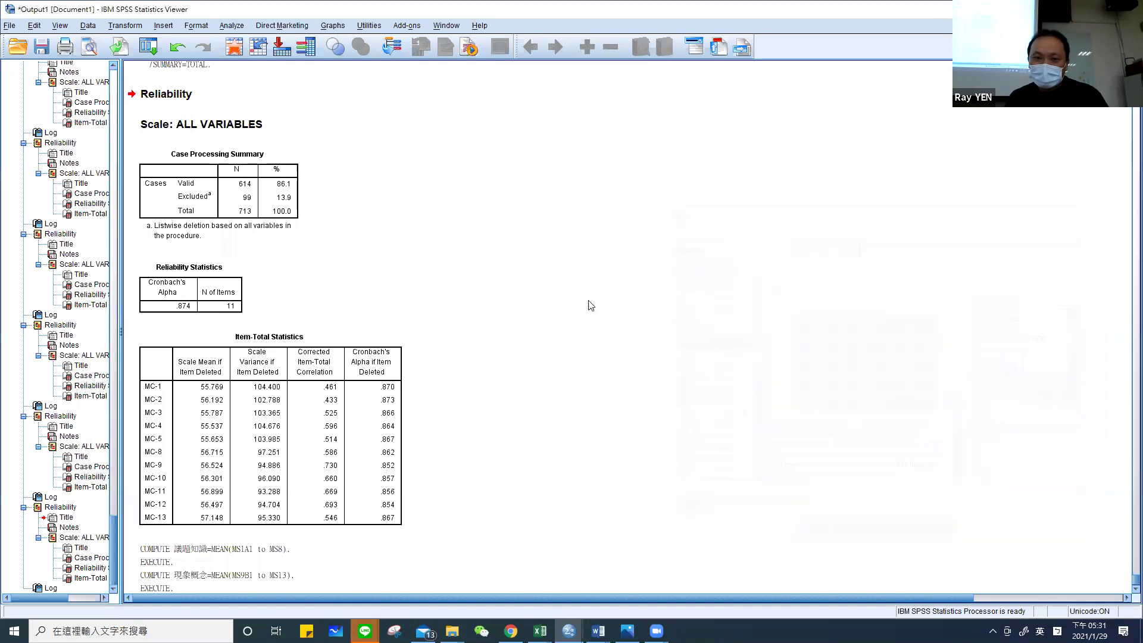
Copy 基礎技能 from the Word report's reliability table and paste it as the target of a new Compute Variable.
key("alt+Tab")
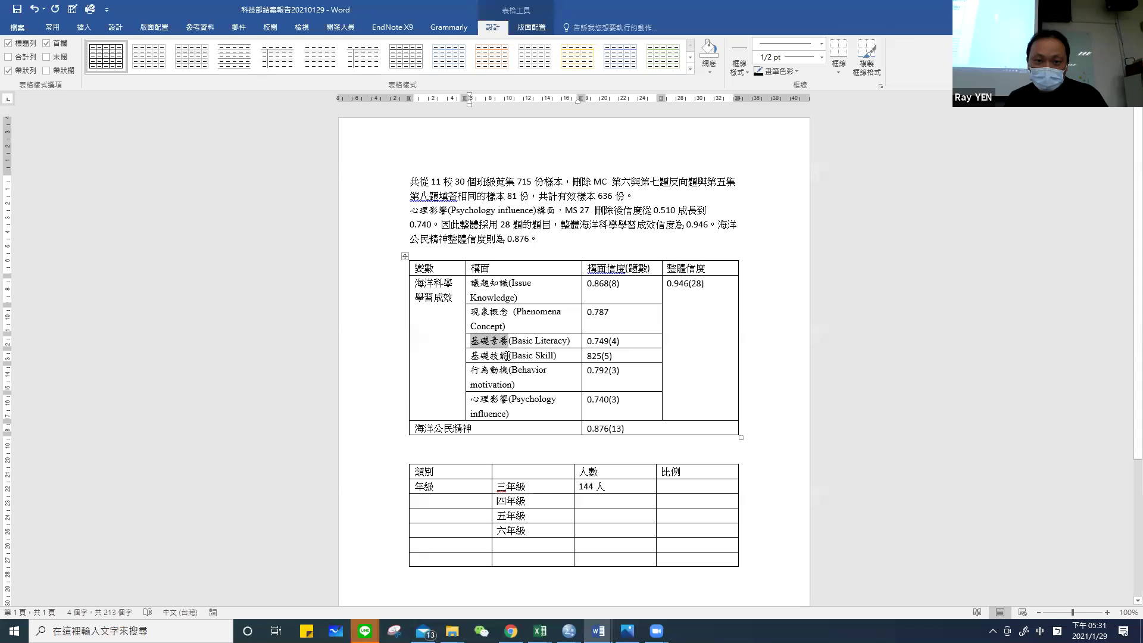
left_click_drag(507, 355, 470, 355)
key("shift")
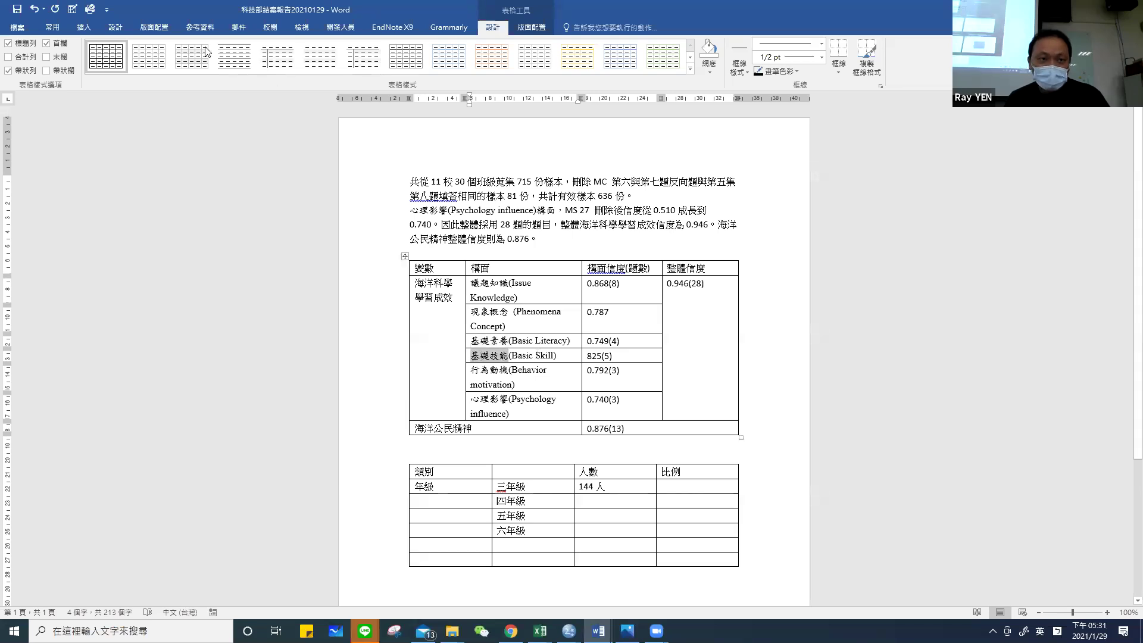
key("alt+Tab")
left_click(126, 25)
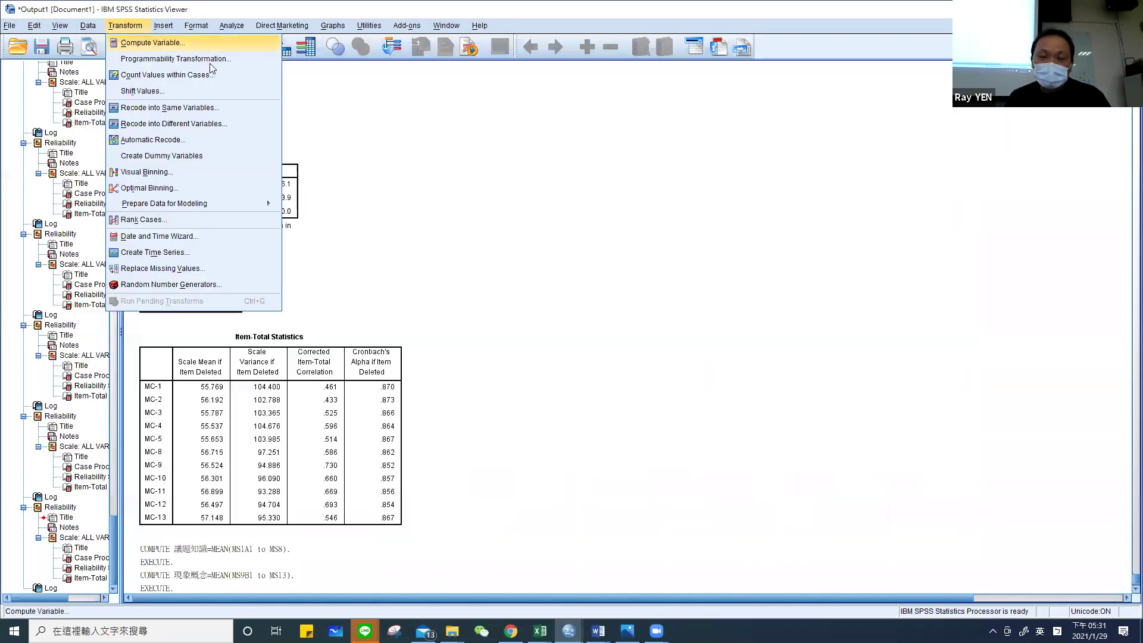
left_click(152, 43)
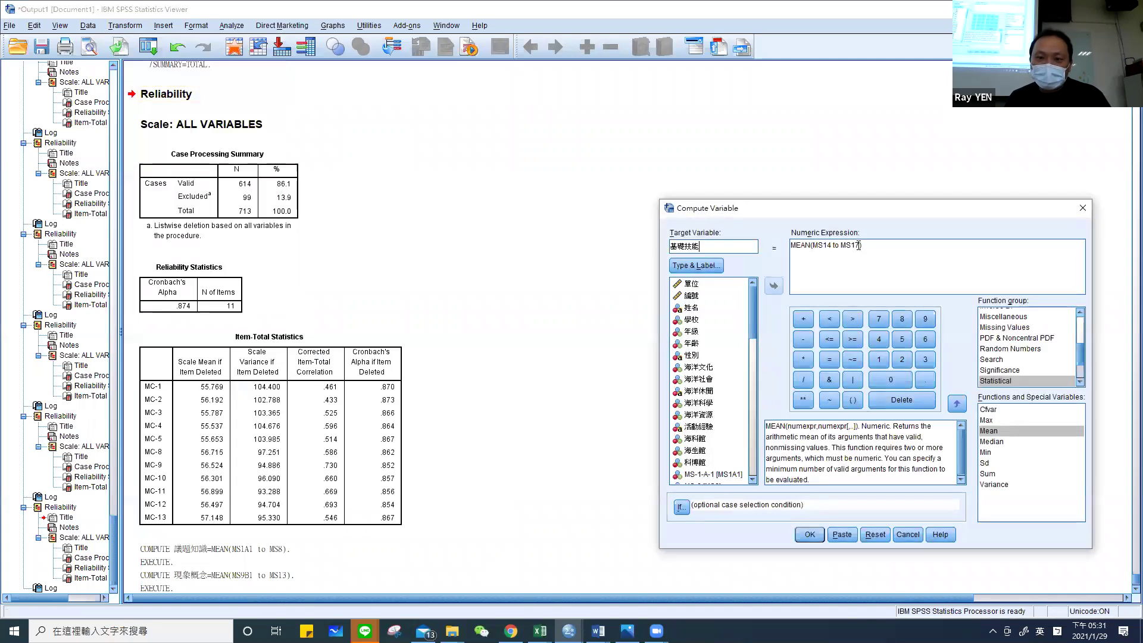
Change the numeric expression to MEAN(MS18D1 to MS22) and run the 基礎技能 computation.
left_click_drag(815, 245, 862, 245)
key("Delete")
scroll(706, 392, "down", 5)
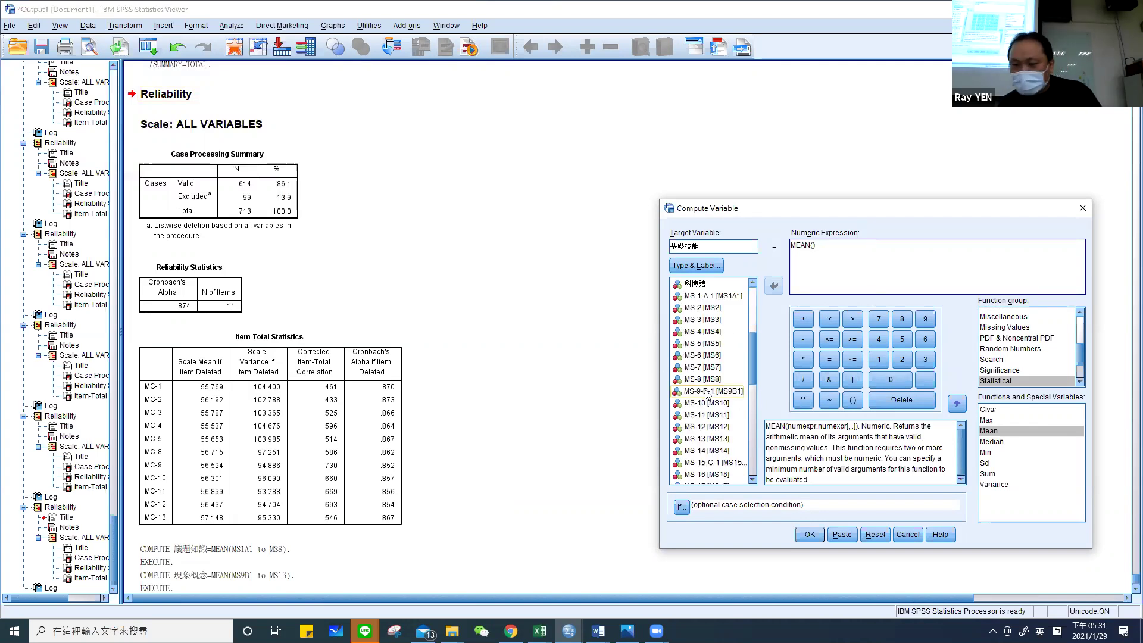
scroll(707, 393, "down", 3)
left_click(708, 403)
double_click(715, 426)
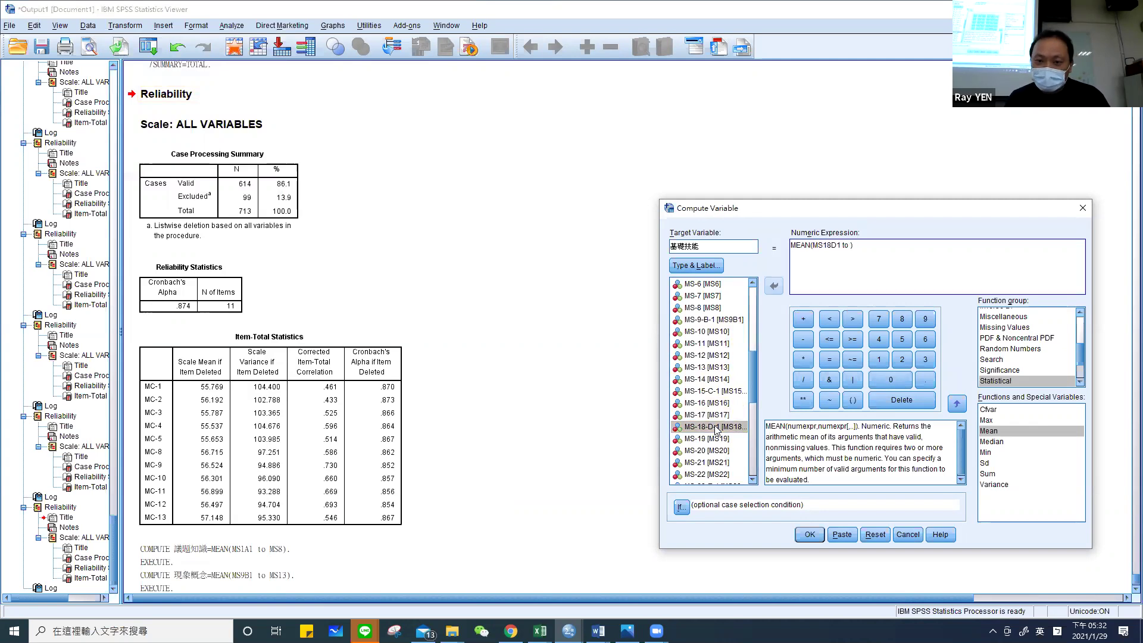
scroll(716, 429, "down", 2)
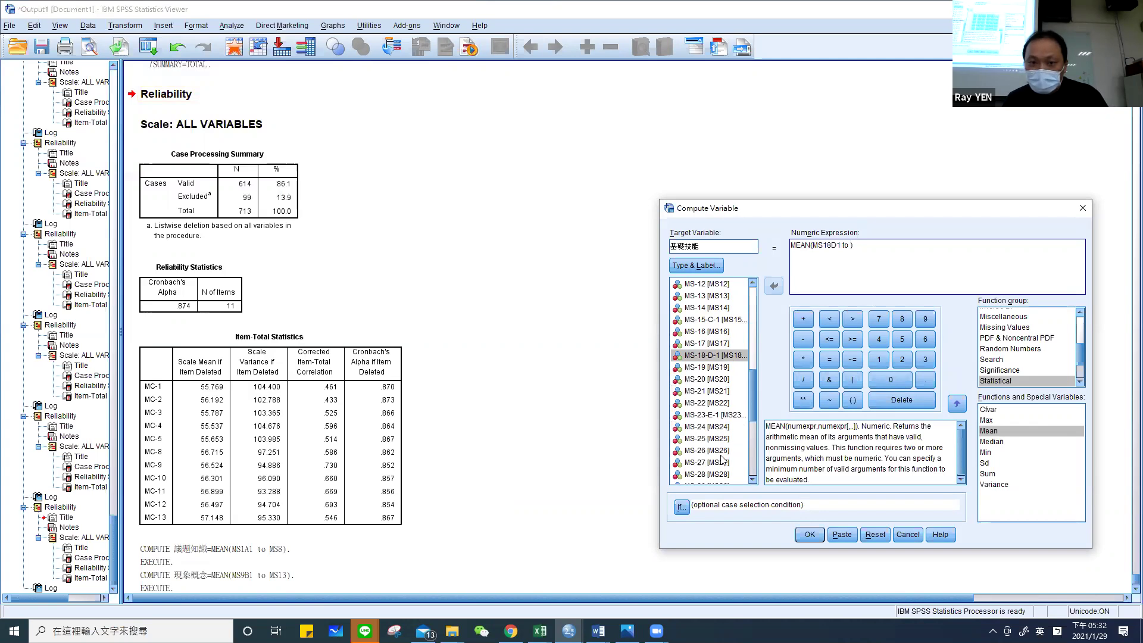
double_click(715, 405)
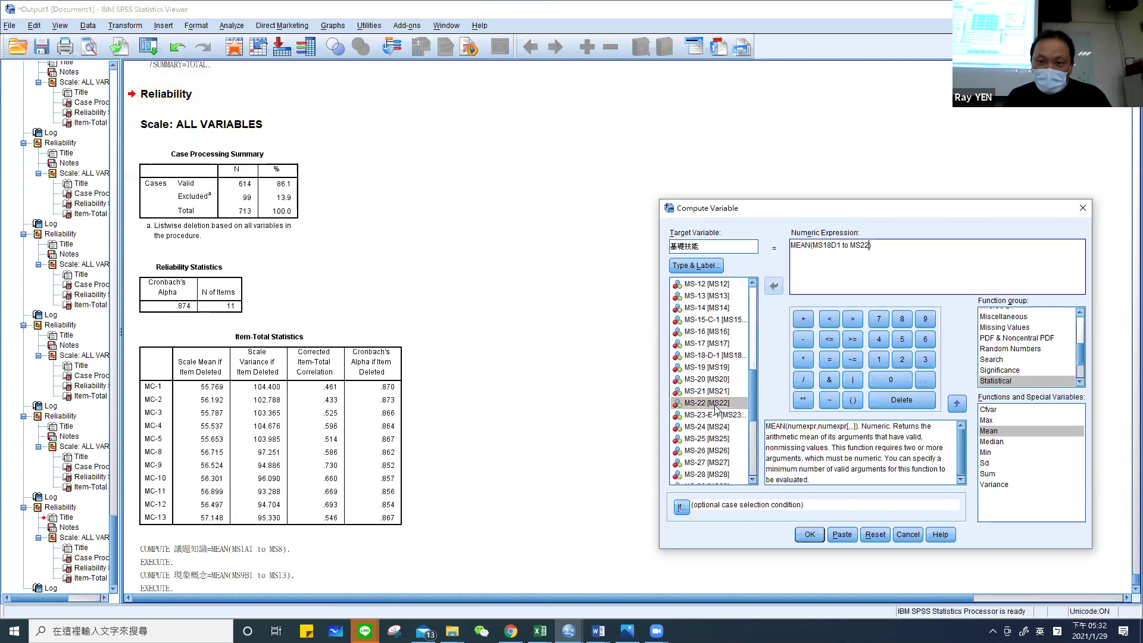
left_click(808, 534)
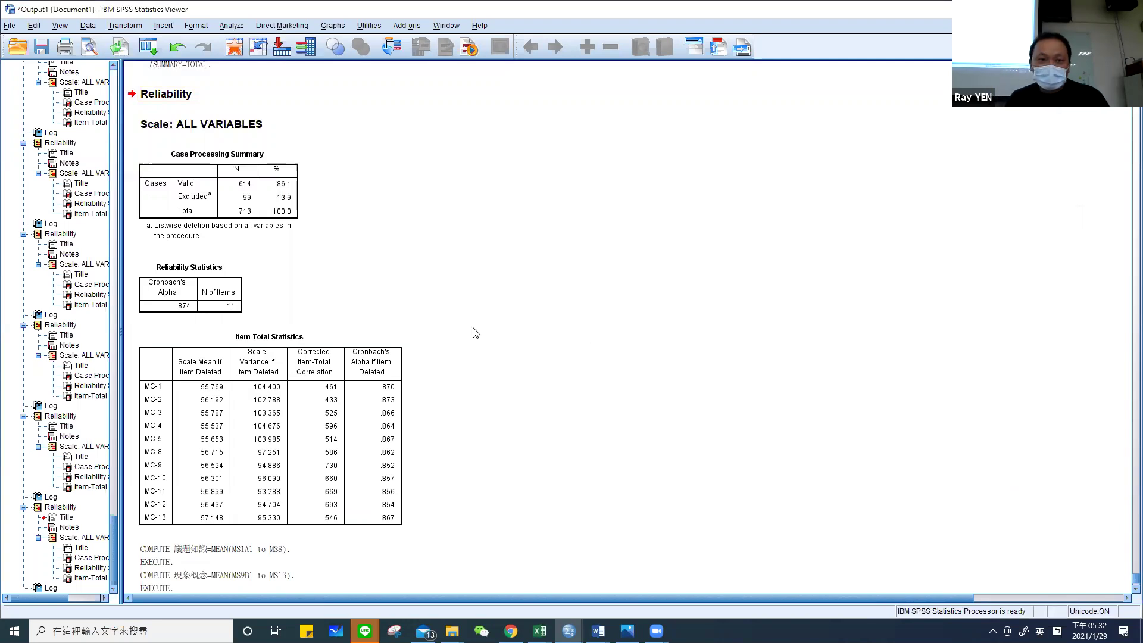
Copy 行為動機 from the Word report's reliability table and paste it as the target of a new Compute Variable.
key("alt+Tab")
left_click(532, 380)
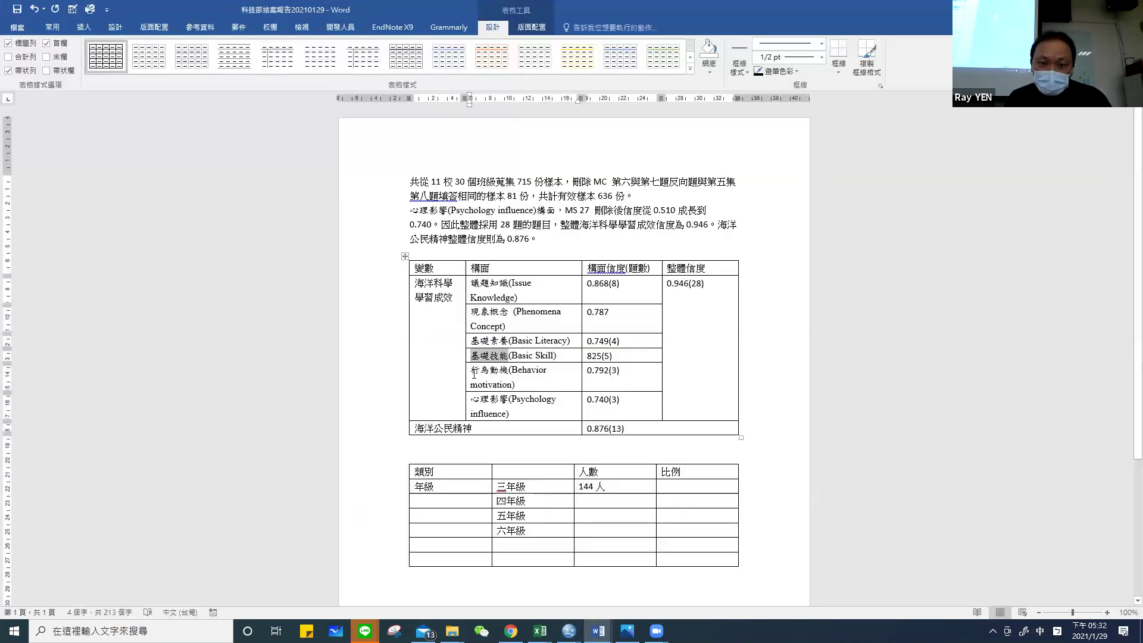
left_click_drag(471, 370, 505, 365)
key("ctrl+c")
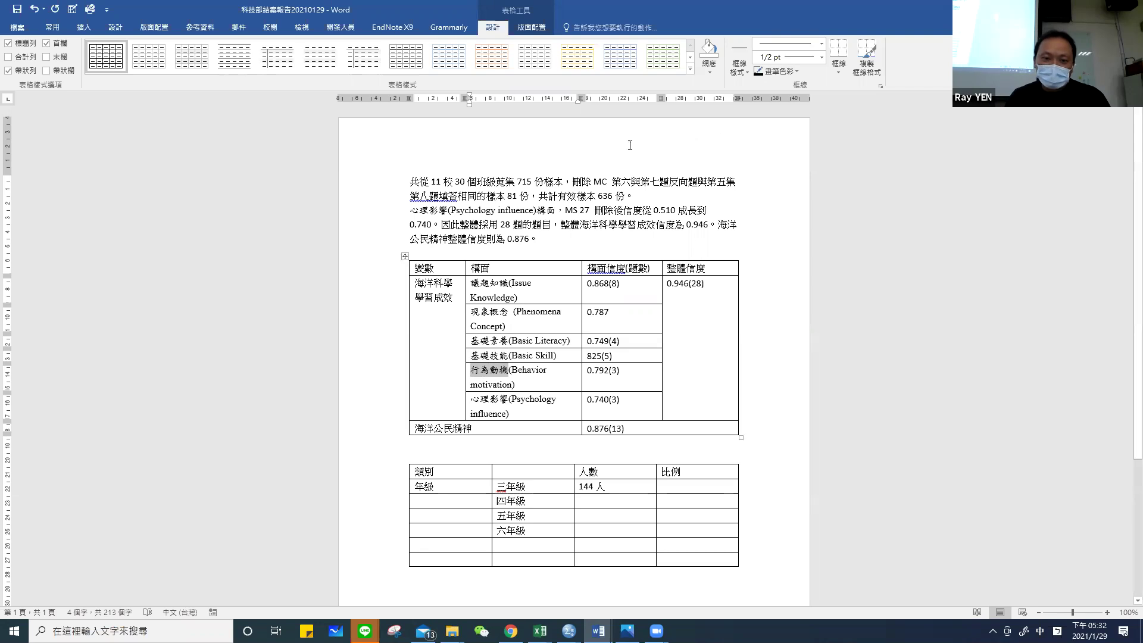
key("alt+Tab")
left_click(125, 26)
left_click(148, 37)
key("ctrl+v")
Change the numeric expression to MEAN(MS23E1 to MS25) and run the 行為動機 computation.
left_click_drag(812, 245, 871, 246)
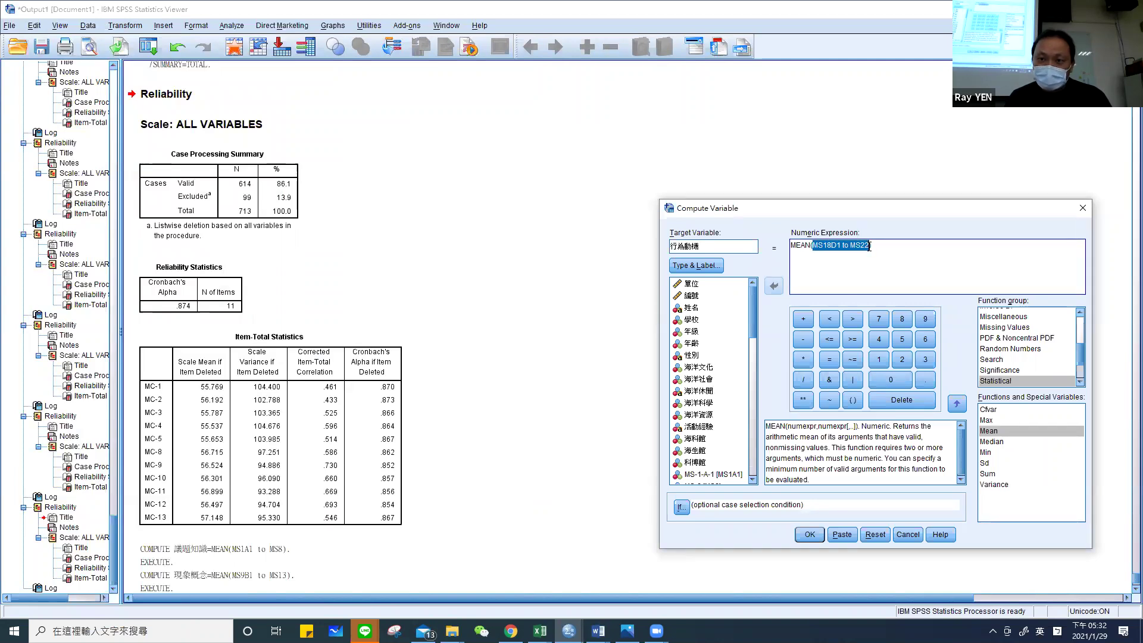
key("BackSpace")
scroll(716, 394, "down", 5)
scroll(716, 395, "down", 6)
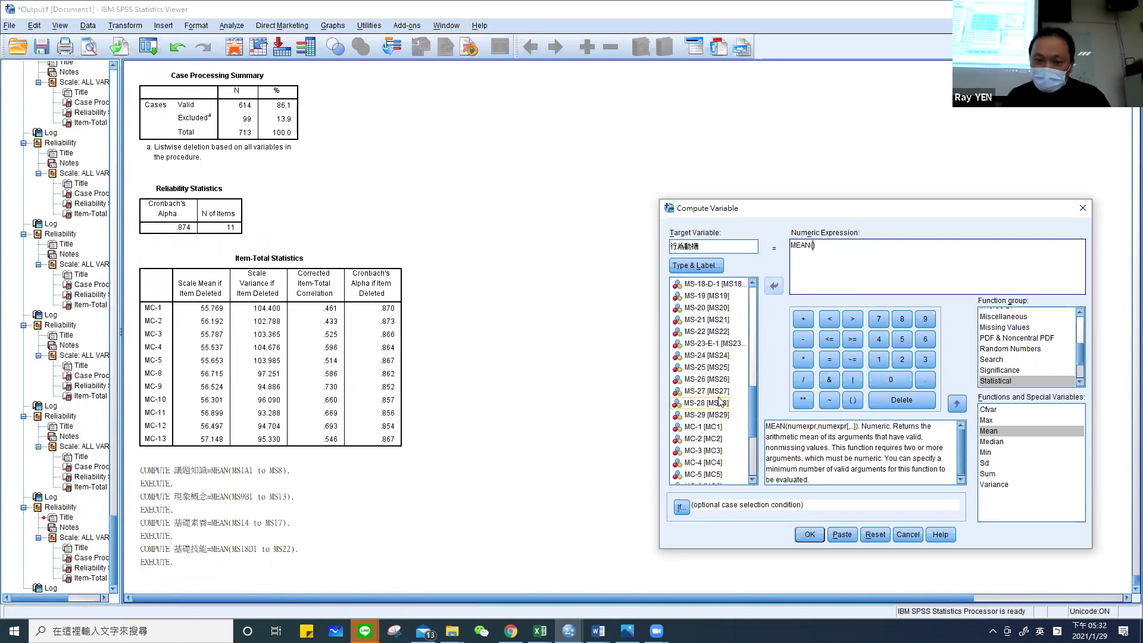
double_click(704, 343)
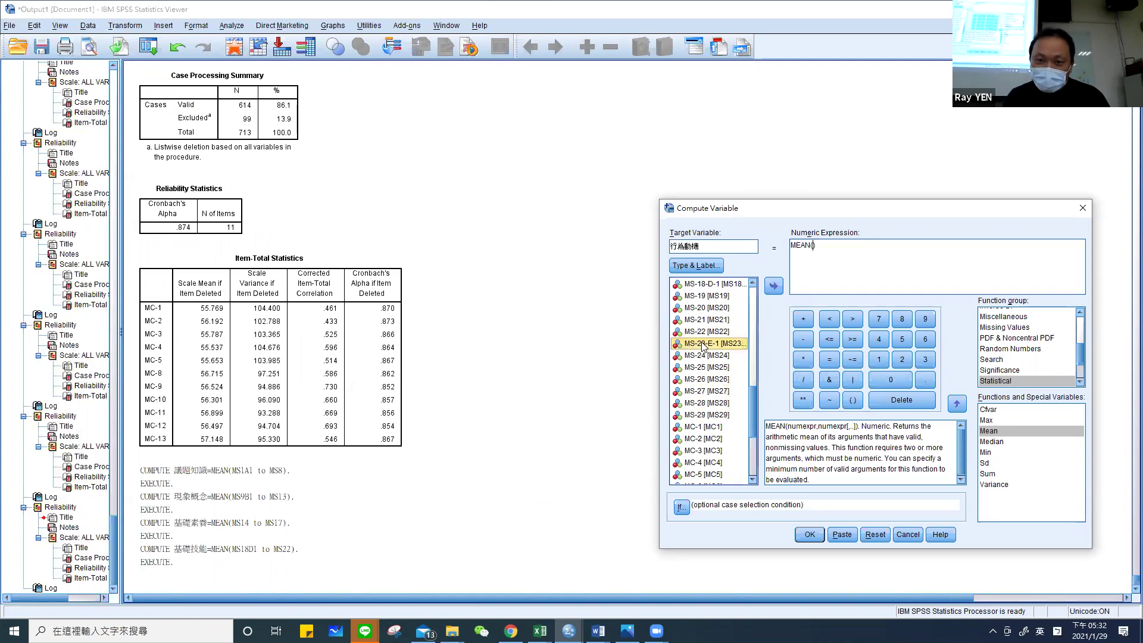
type("to")
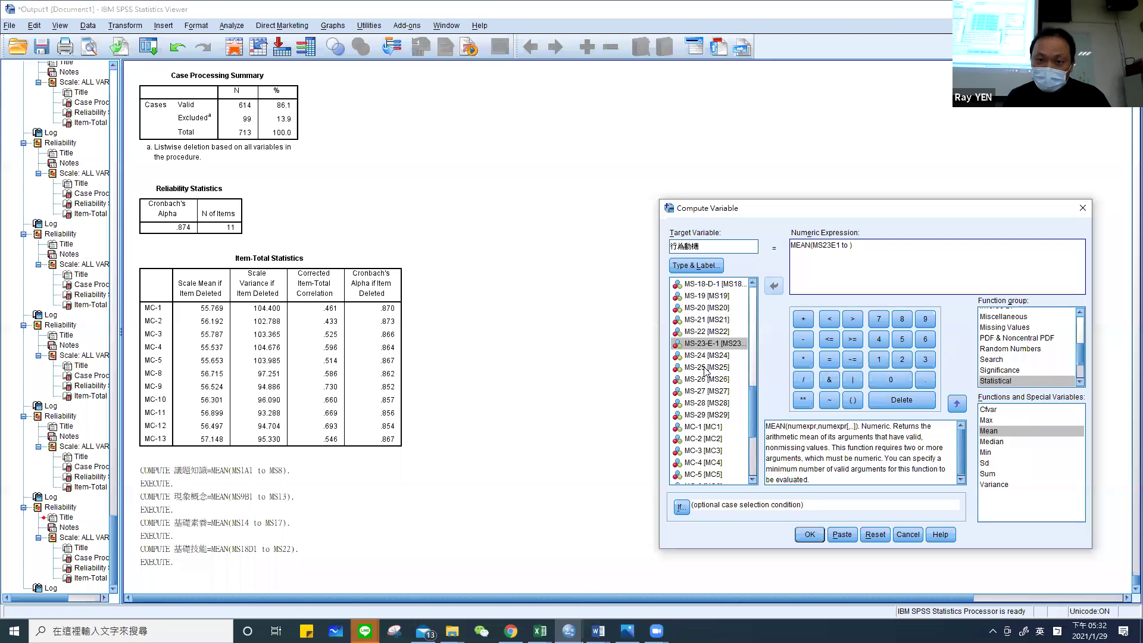
double_click(707, 368)
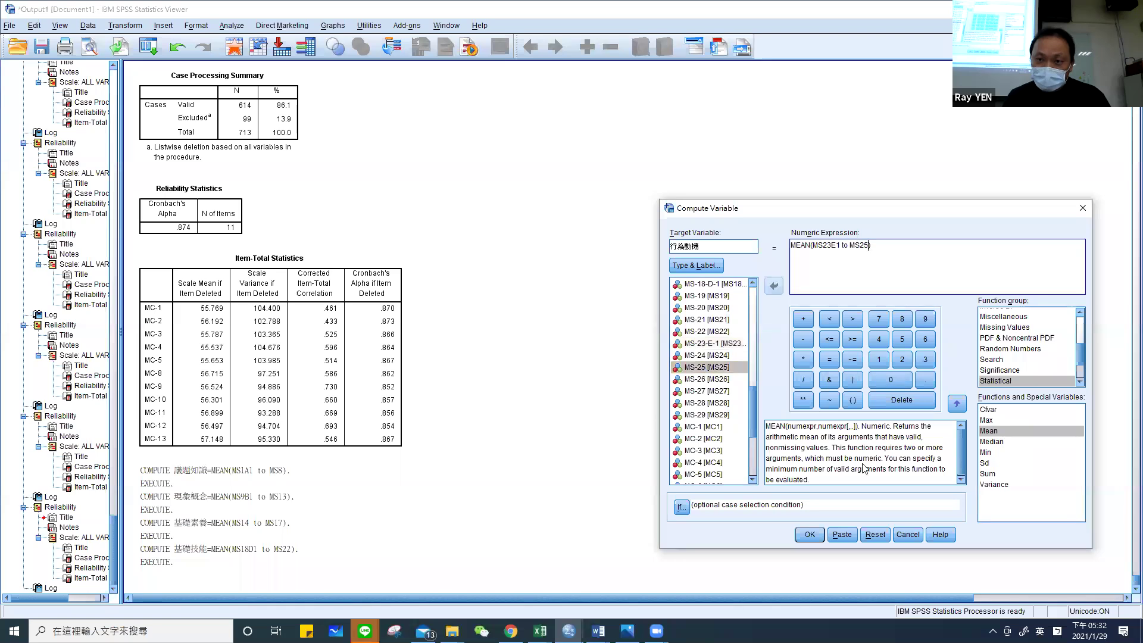
left_click(810, 535)
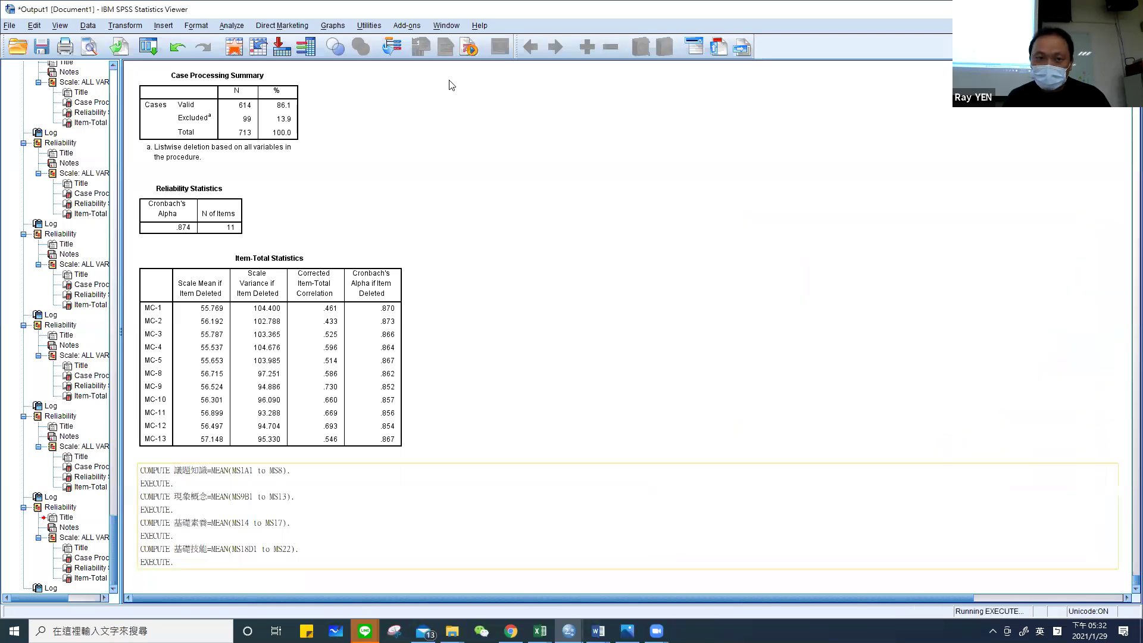
Copy 心理影響 from the Word report's reliability table and paste it as the target of a new Compute Variable.
left_click(126, 25)
left_click(158, 47)
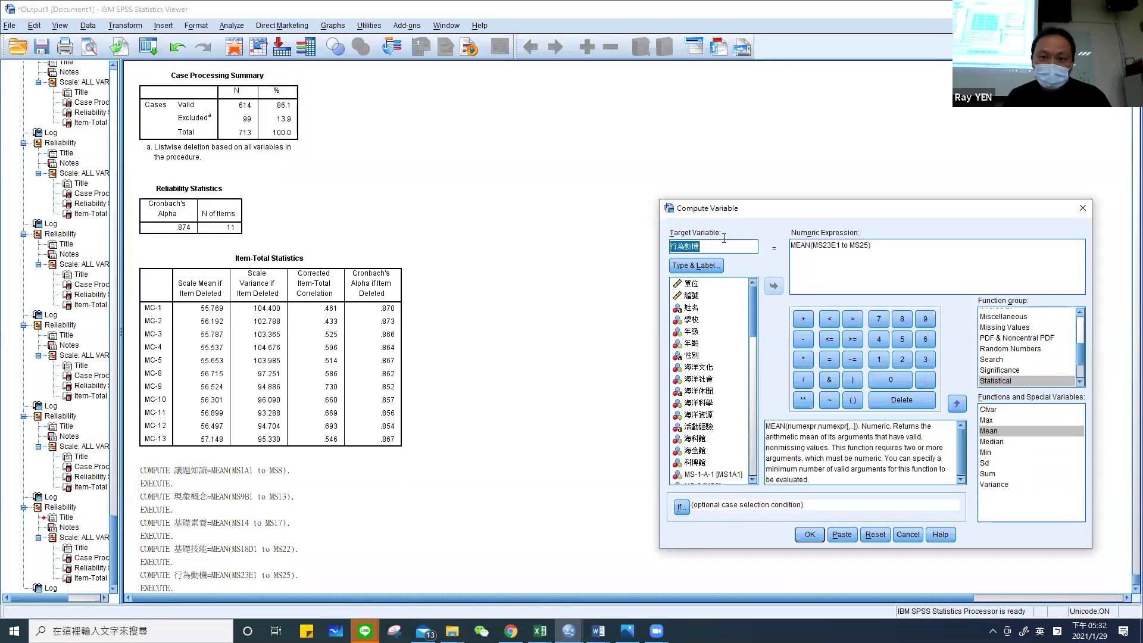
left_click(598, 631)
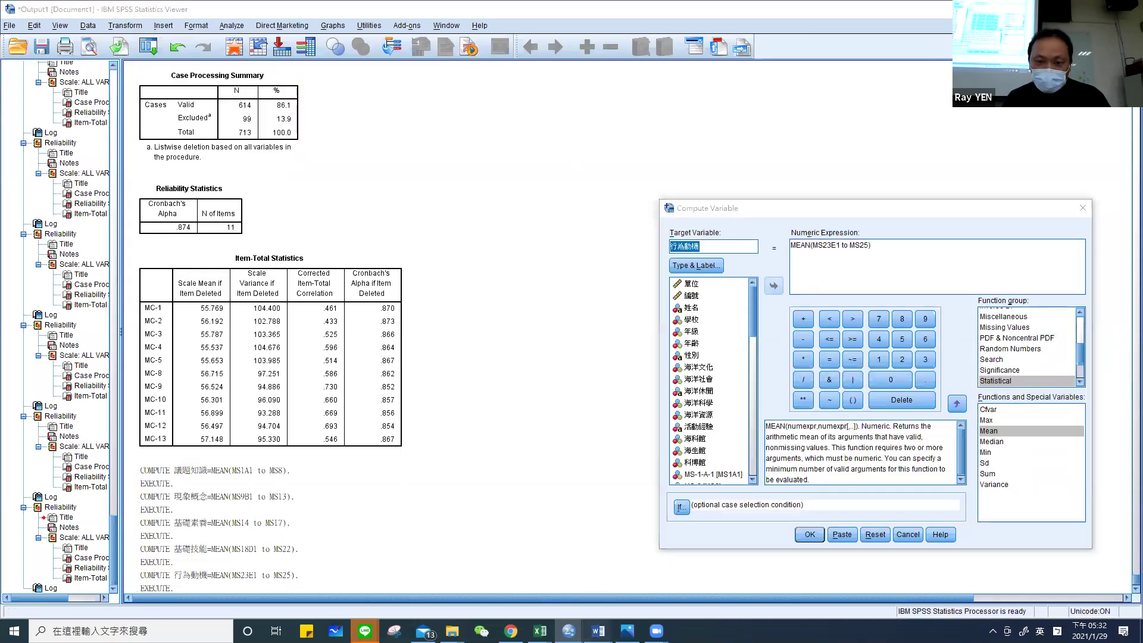
left_click(768, 598)
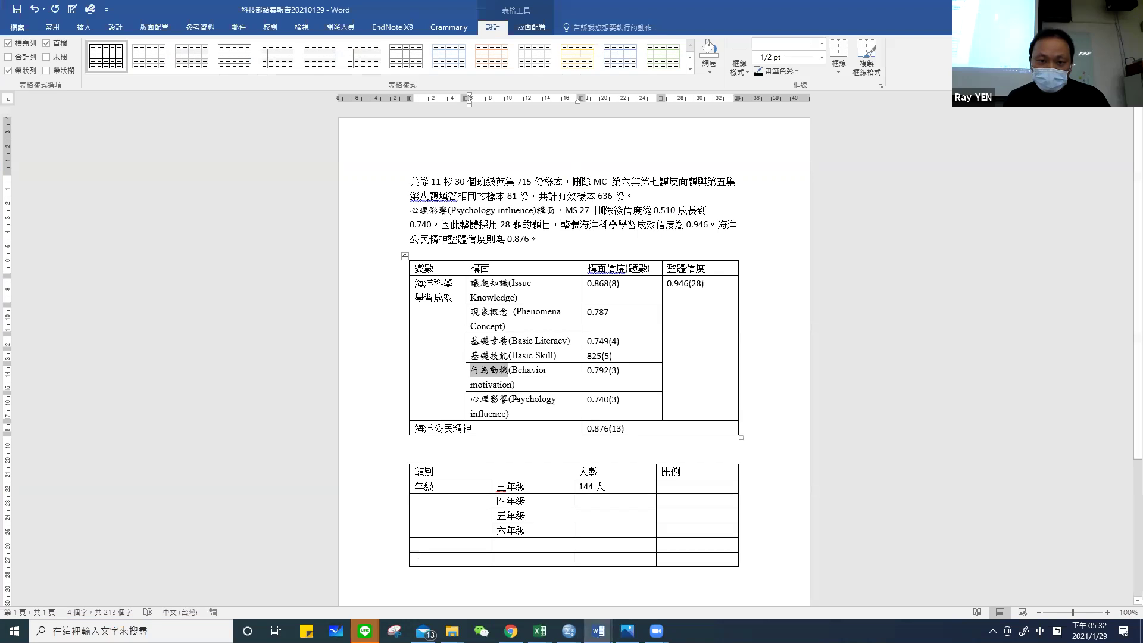
left_click_drag(510, 398, 470, 398)
key("ctrl+c")
key("shift")
key("alt+Tab")
key("ctrl+v")
Change the numeric expression to MEAN(MS26,MS28,MS29) and run the 心理影響 computation.
left_click_drag(872, 244, 813, 245)
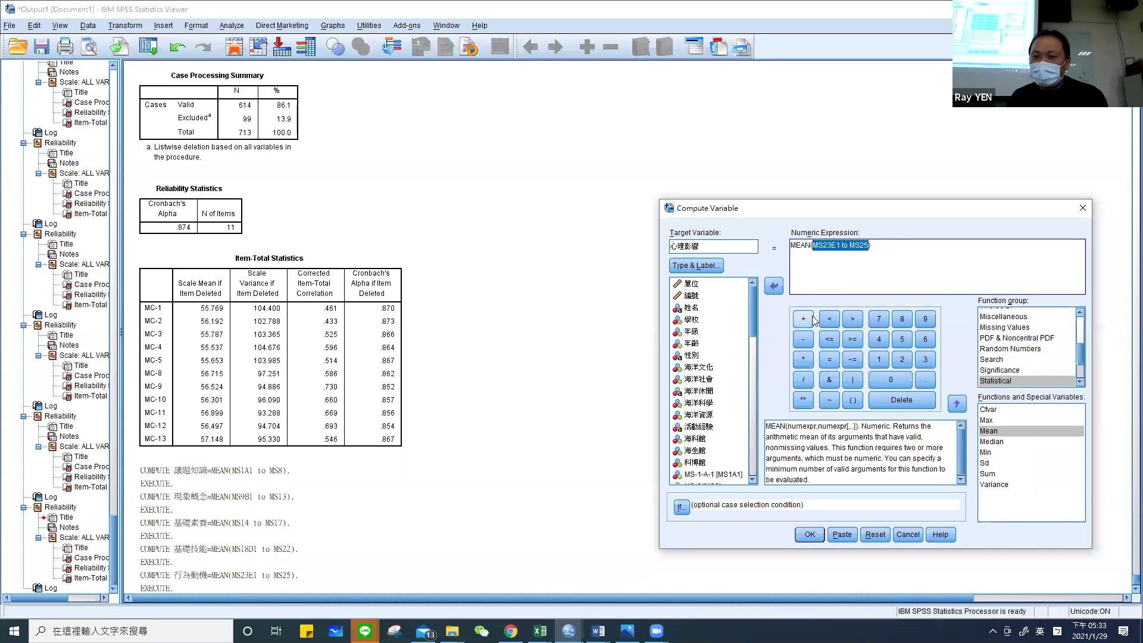
key("Delete")
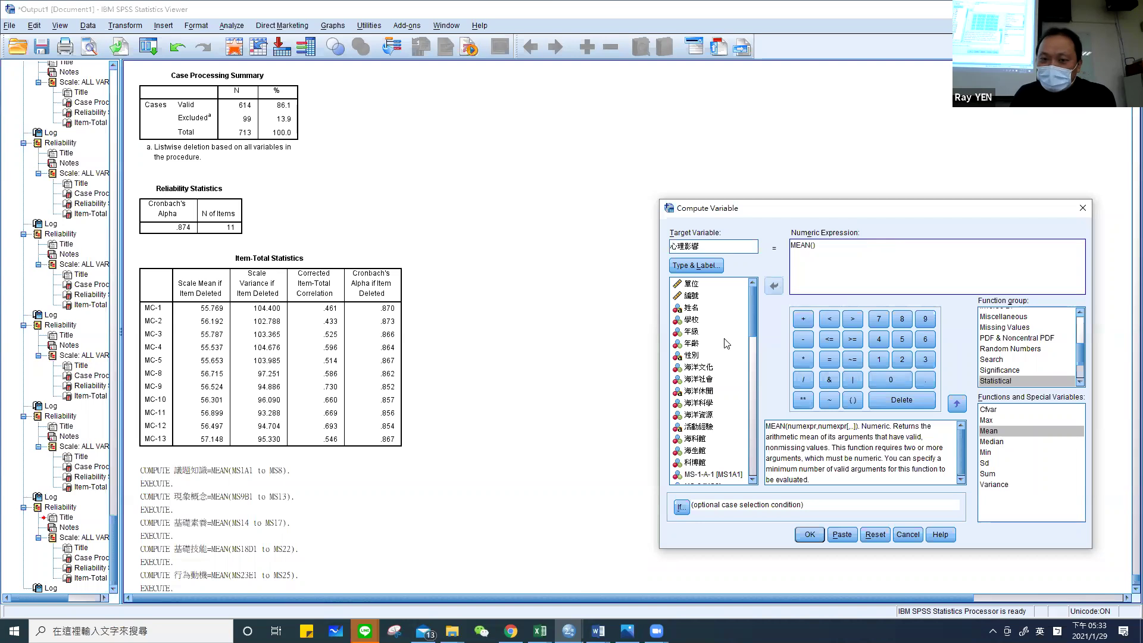
scroll(723, 357, "down", 12)
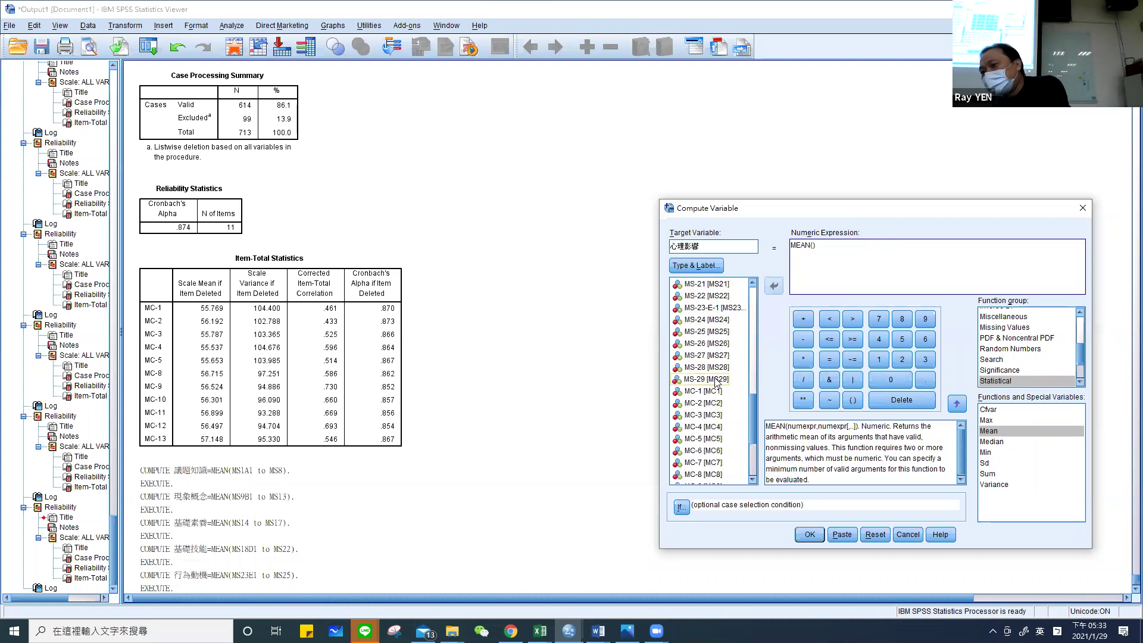
left_click(716, 345)
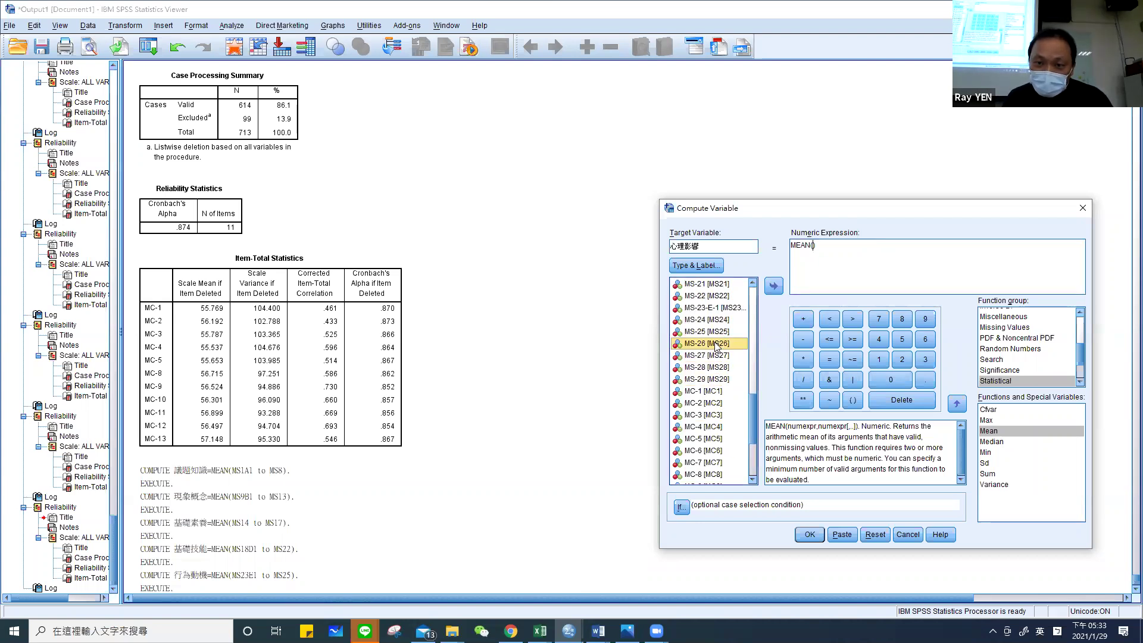
double_click(716, 345)
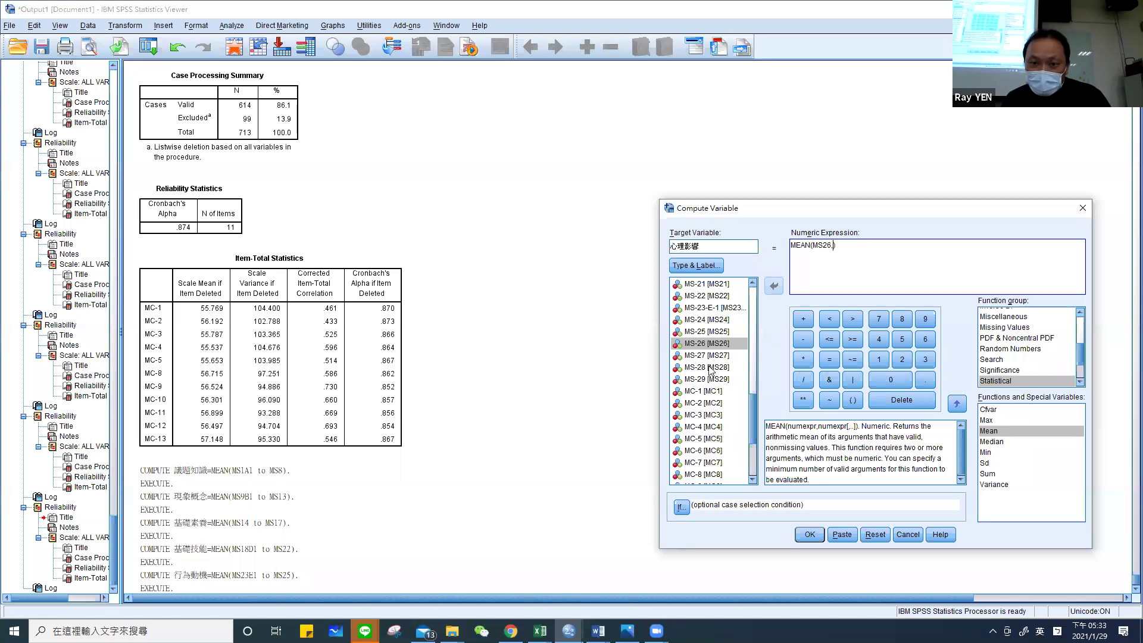
double_click(714, 367)
type(",")
left_click(707, 381)
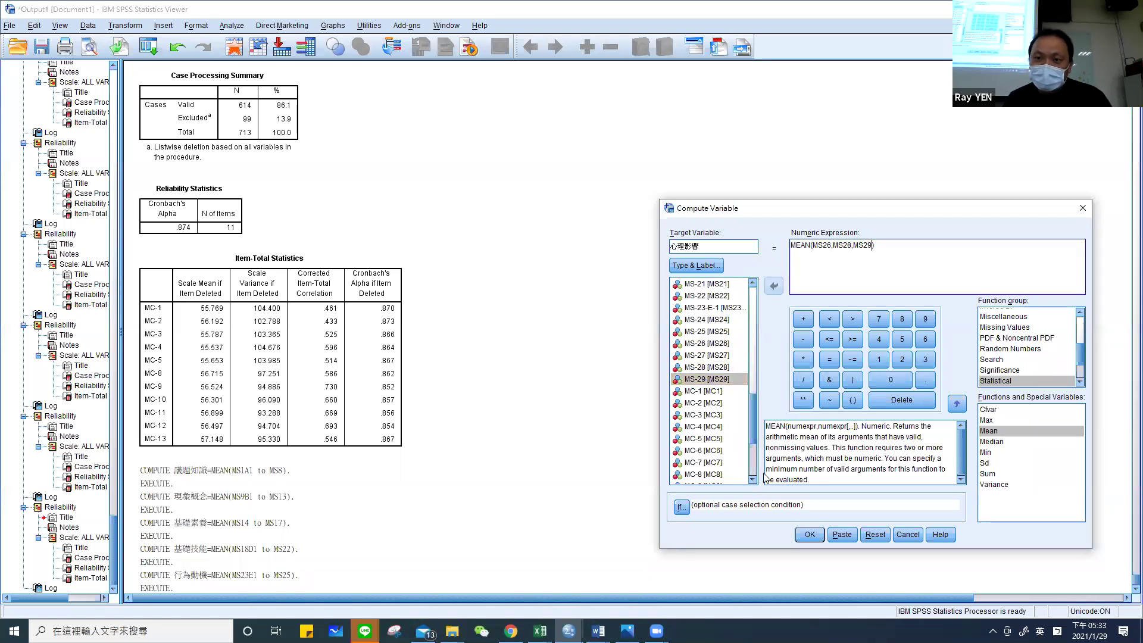
left_click(810, 534)
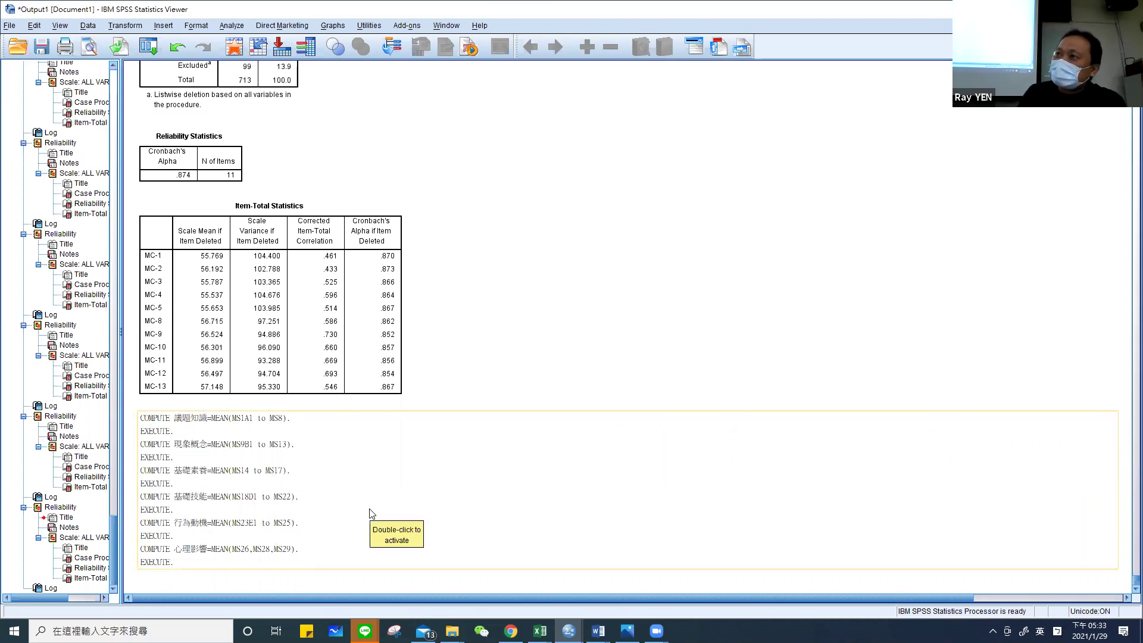
Start a new Compute Variable with 海洋科學學習成效 as the target variable.
left_click(136, 27)
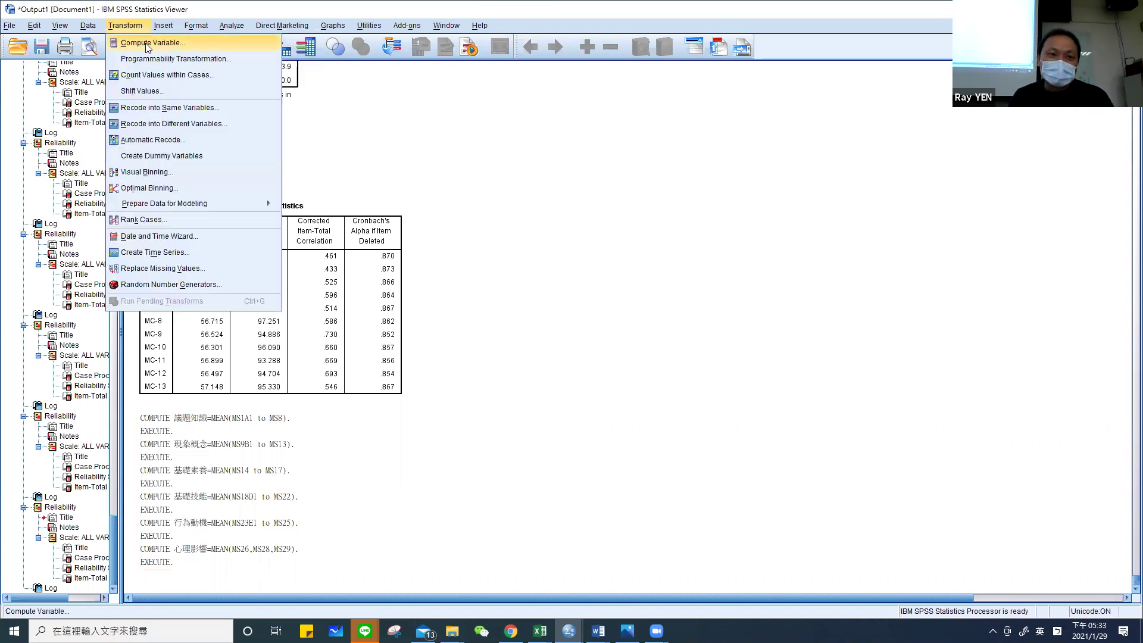
left_click(147, 43)
type("c9")
key("BackSpace")
key("BackSpace")
key("shift")
type("海洋ㄎㄝ6")
key("BackSpace")
key("BackSpace")
type("洋科學學ㄒㄧ")
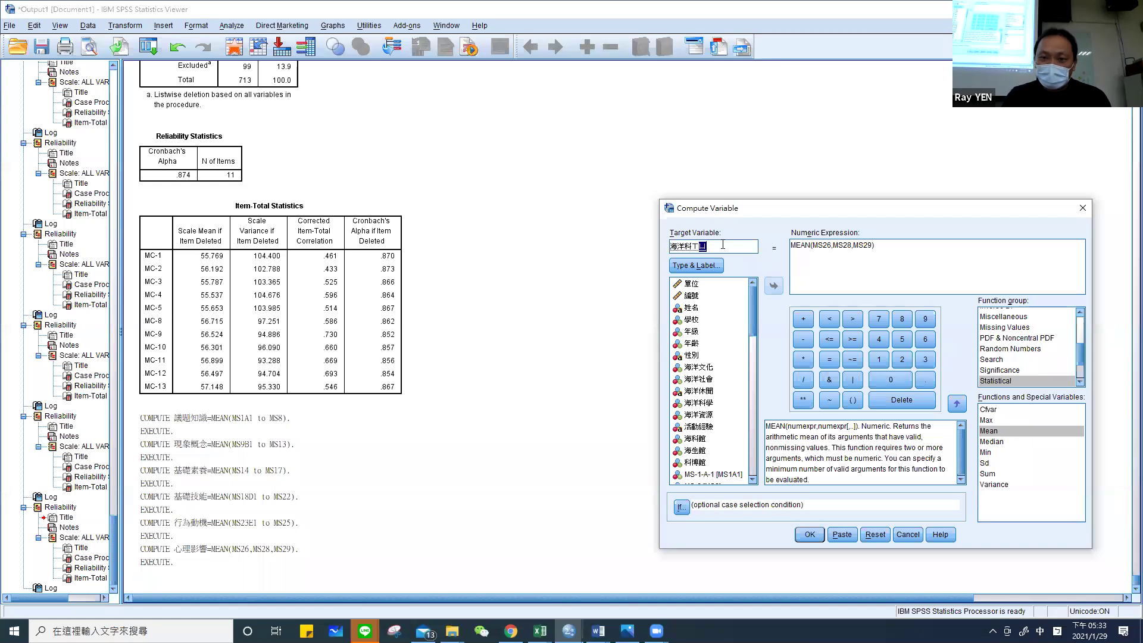
type("習成效")
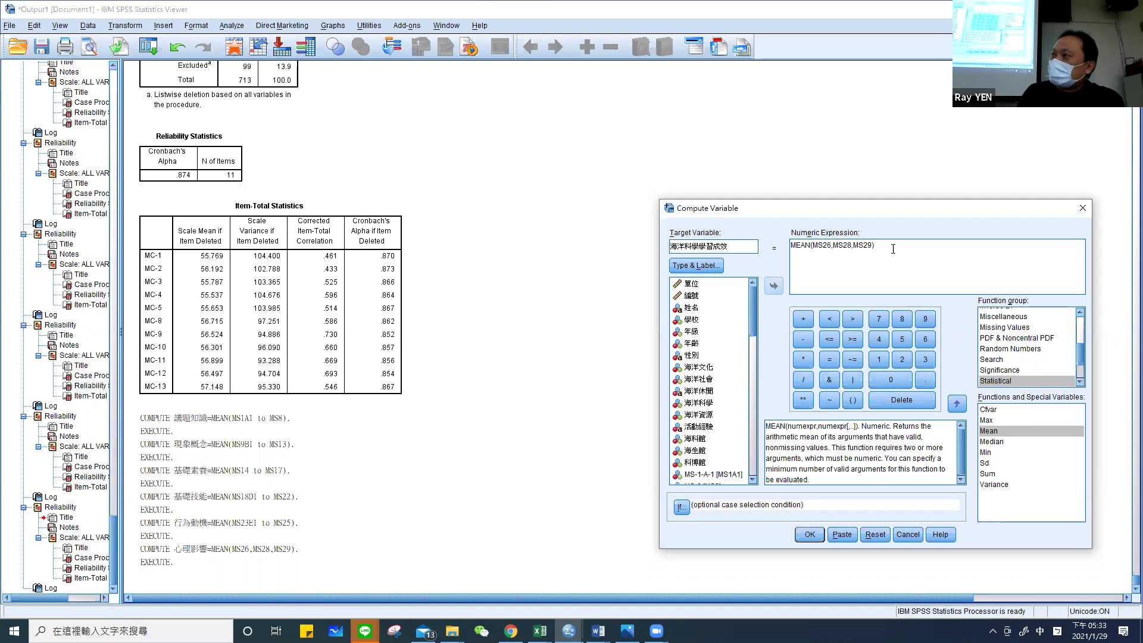
Replace the arguments of the MEAN expression with a range starting at MS1A1, followed by "to".
left_click_drag(871, 248, 811, 244)
key("Delete")
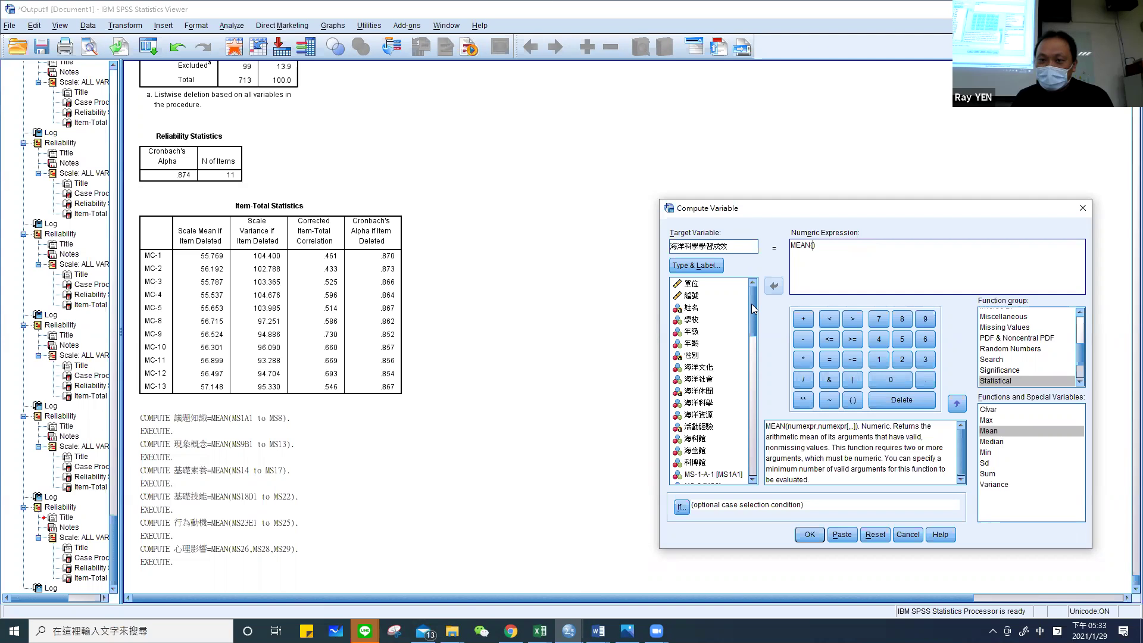
scroll(711, 357, "down", 1)
scroll(712, 360, "down", 2)
double_click(715, 366)
scroll(714, 368, "down", 4)
scroll(714, 368, "down", 3)
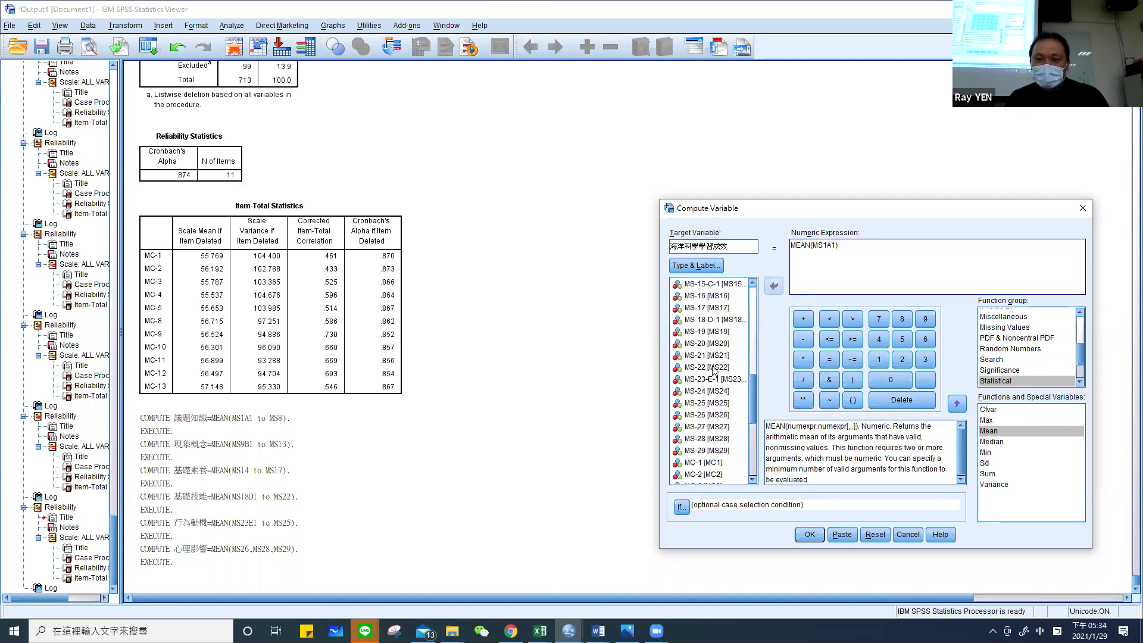
key("shift")
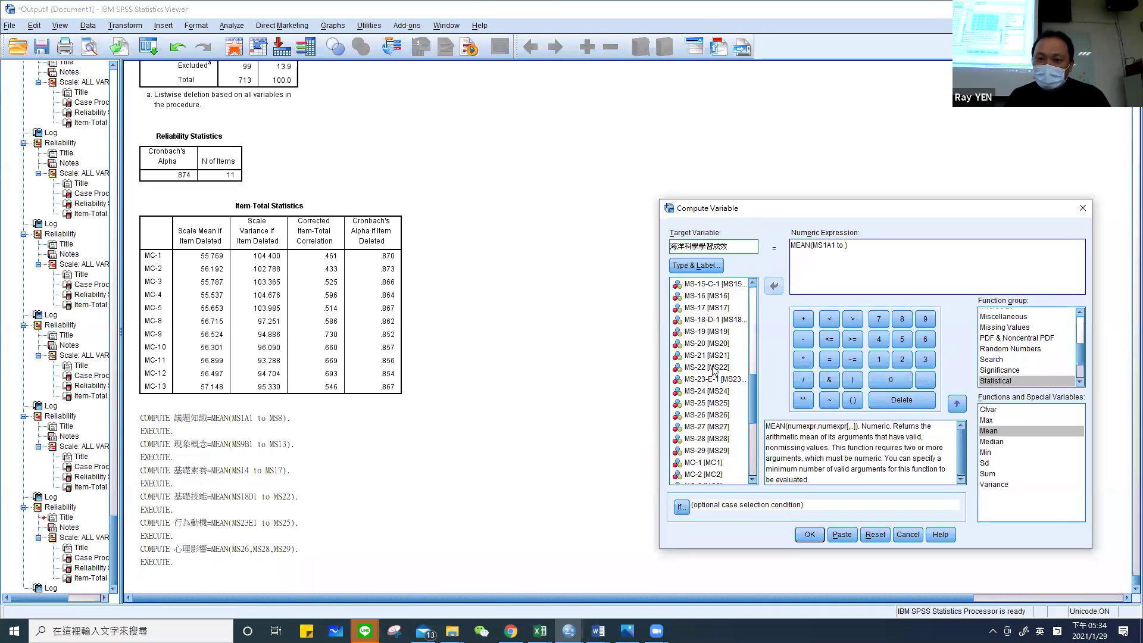
Complete the expression as MEAN(MS1A1 to MS26, MS27,MS28,MS29) and run the 海洋科學學習成效 computation.
scroll(714, 370, "down", 1)
left_click(717, 379)
double_click(718, 379)
type(",")
double_click(707, 393)
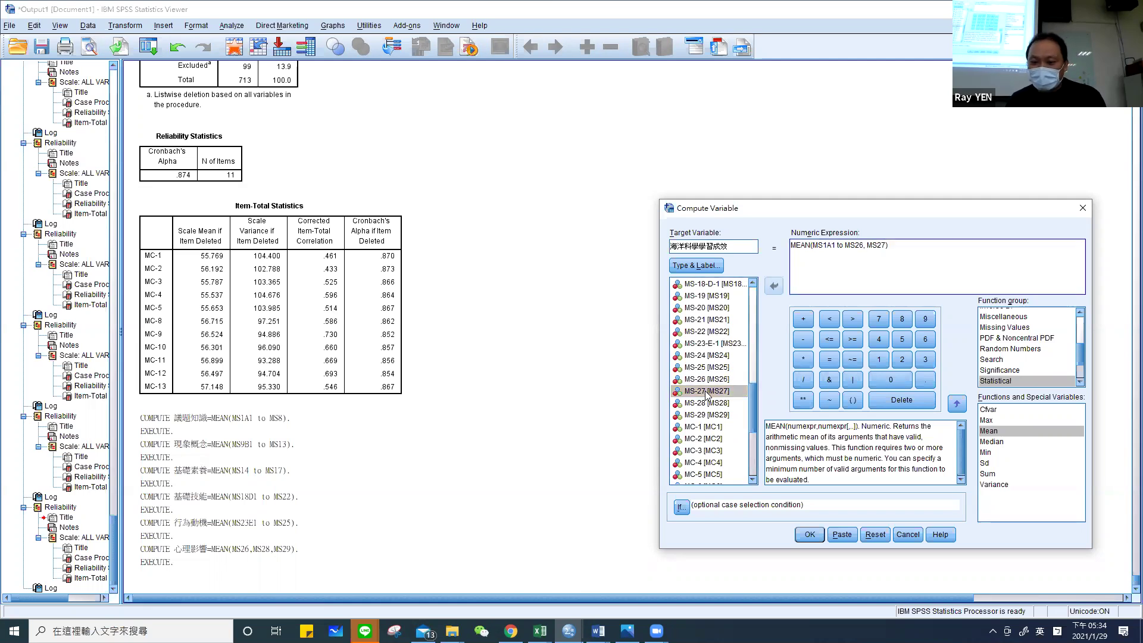
type(",")
double_click(707, 402)
type(",MS28,")
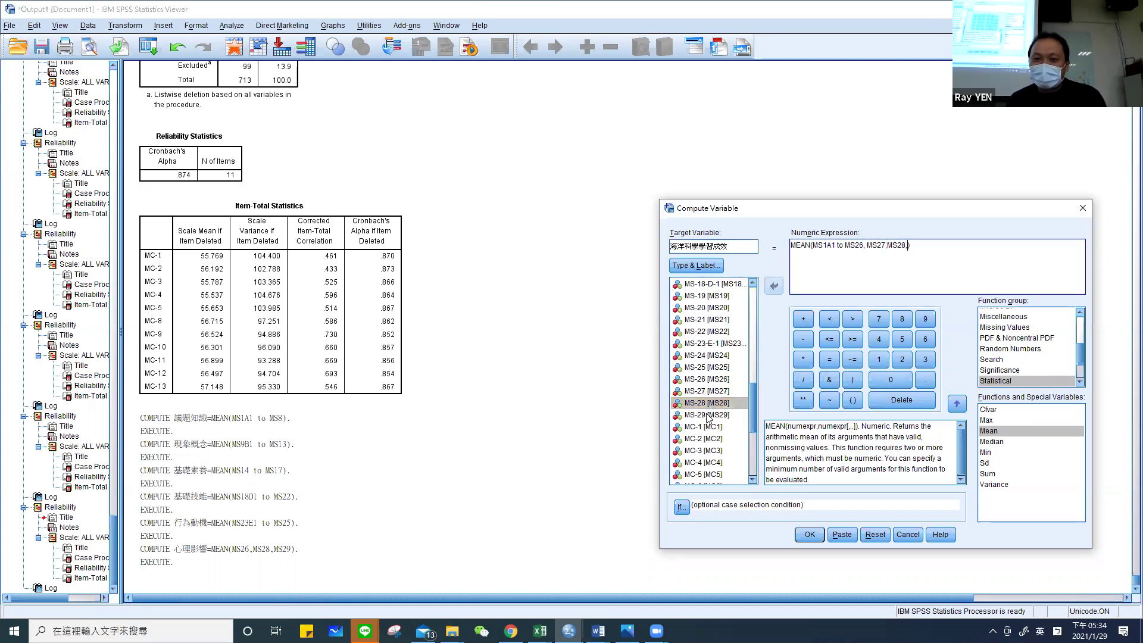
double_click(708, 415)
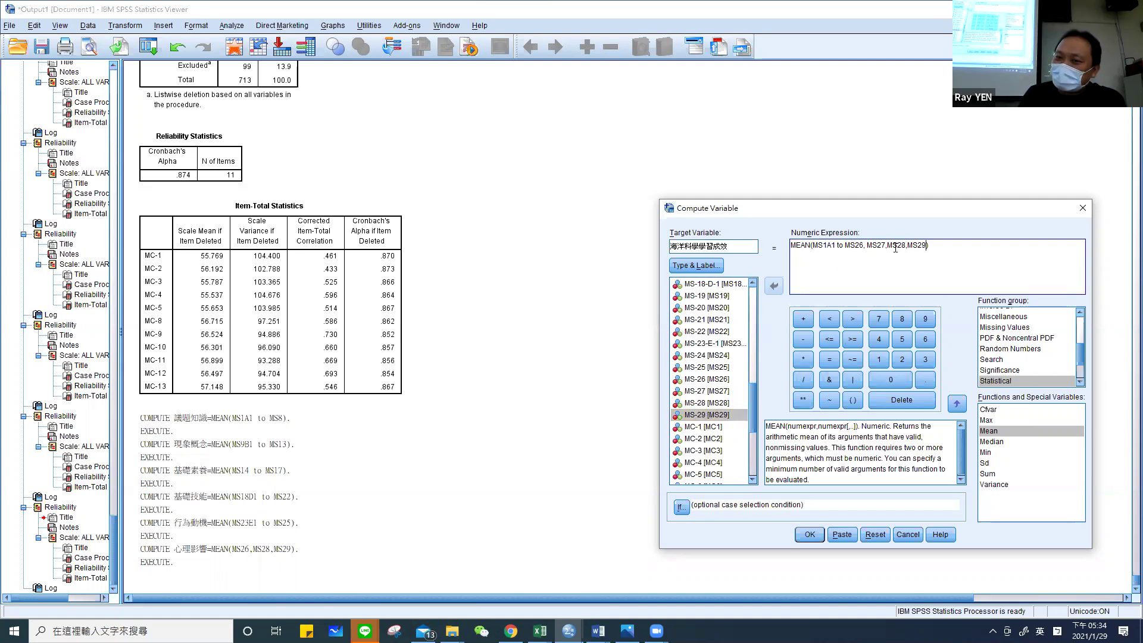
left_click(810, 533)
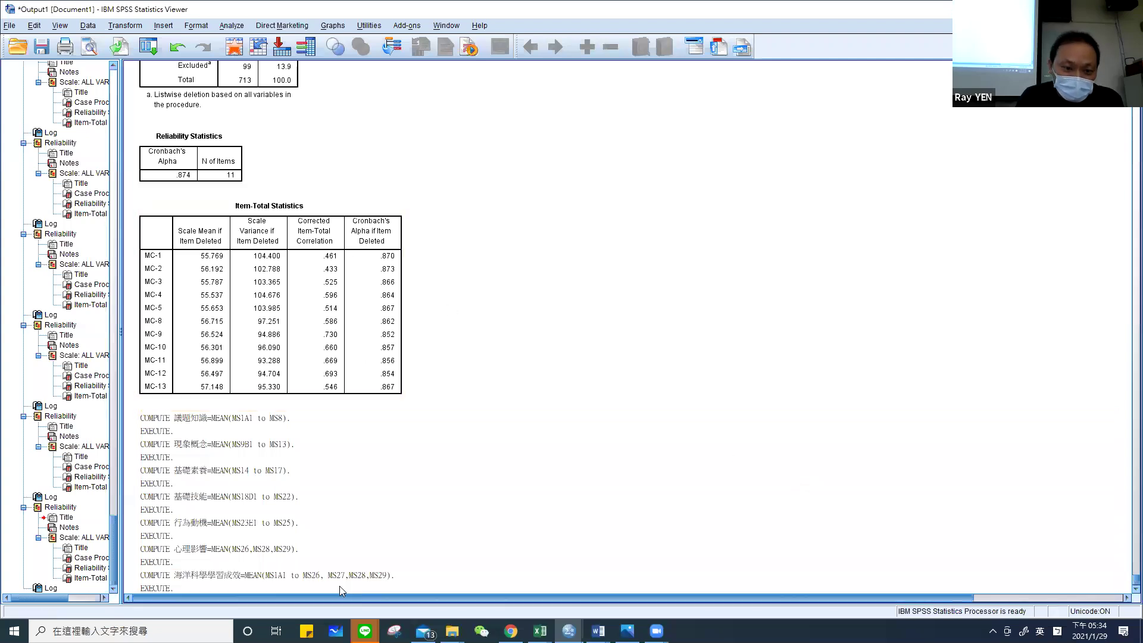
Remove MS27 from the 海洋科學學習成效 expression, leaving MEAN(MS1A1 to MS26,MS28,MS29), and rerun it over the existing variable.
left_click(127, 25)
left_click(149, 41)
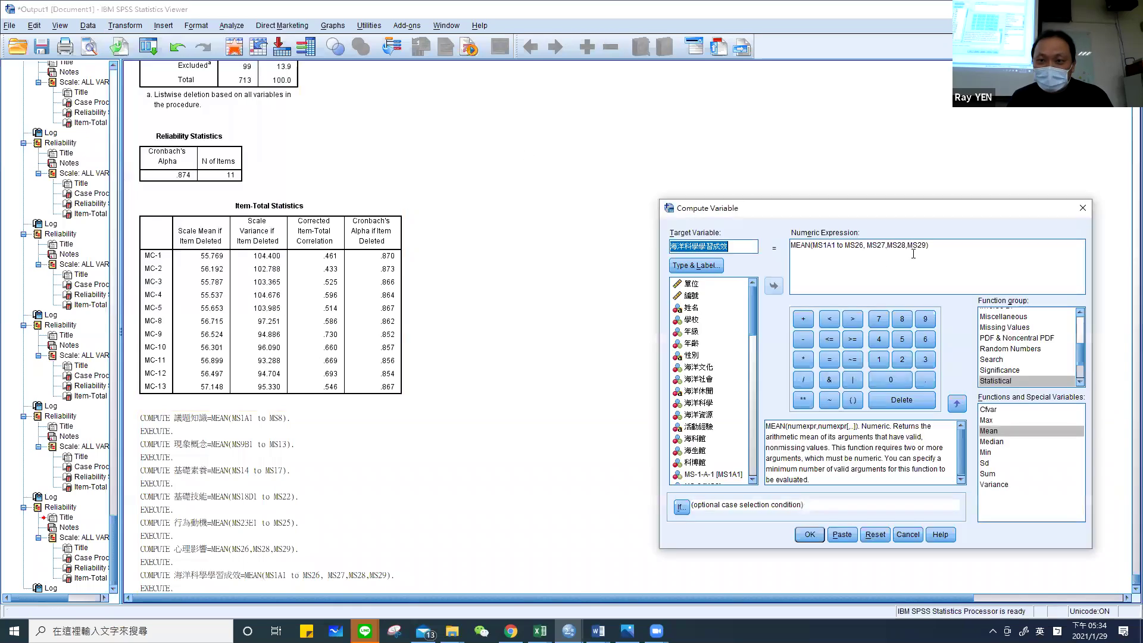
left_click_drag(885, 244, 863, 245)
key("Delete")
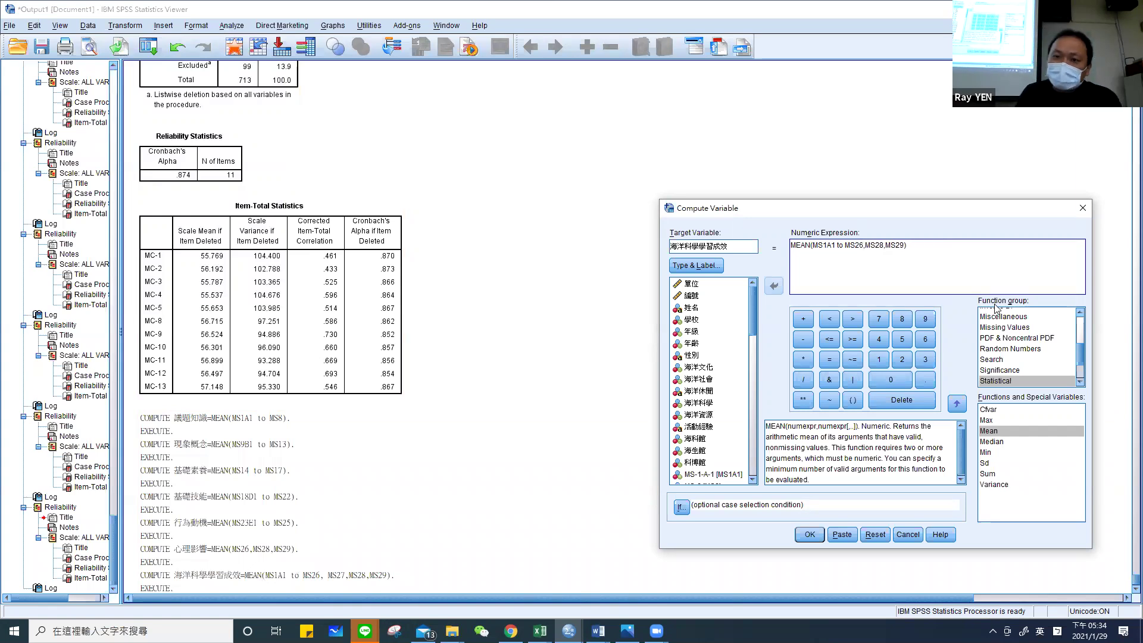
left_click(809, 535)
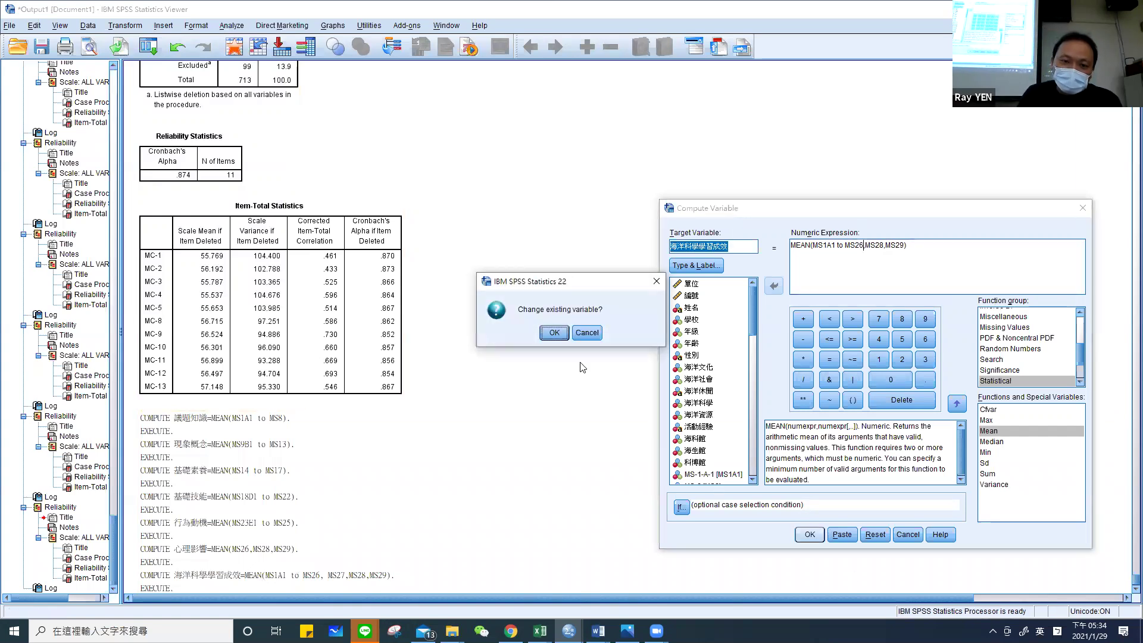
left_click(552, 333)
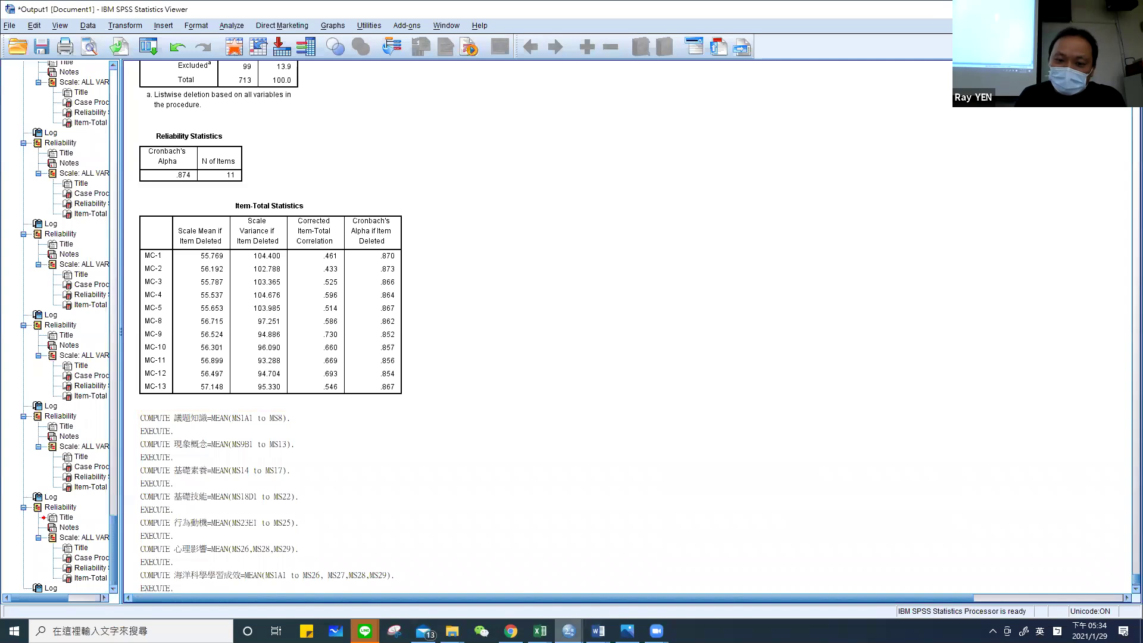
Reopen Compute Variable and set the target variable to 海洋公民精神.
left_click(569, 631)
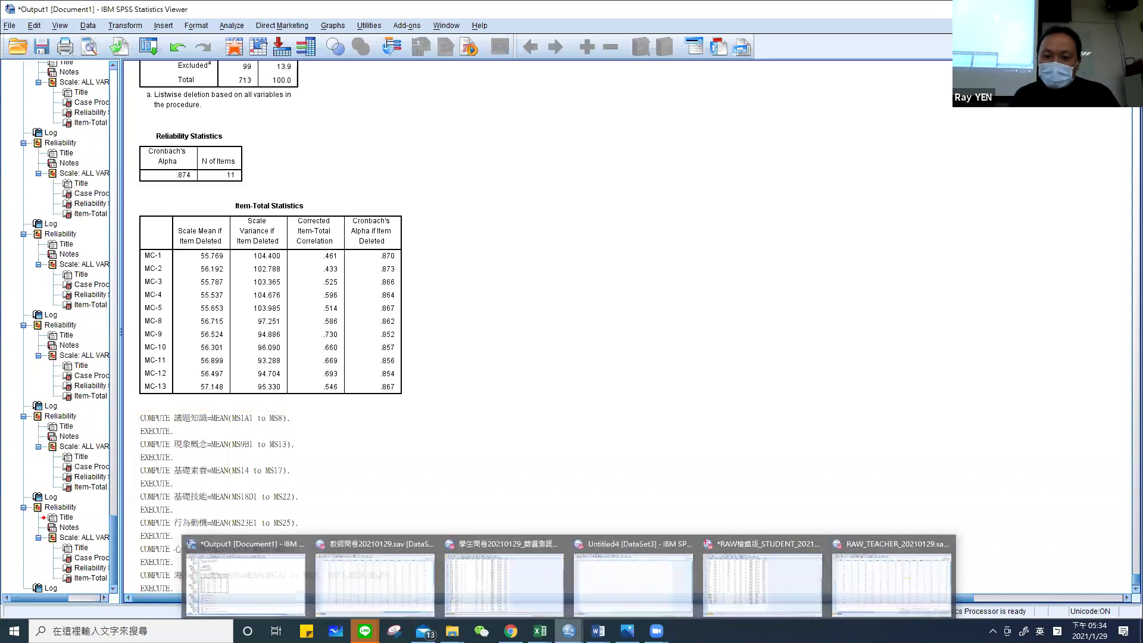
left_click(232, 25)
mouse_move(258, 58)
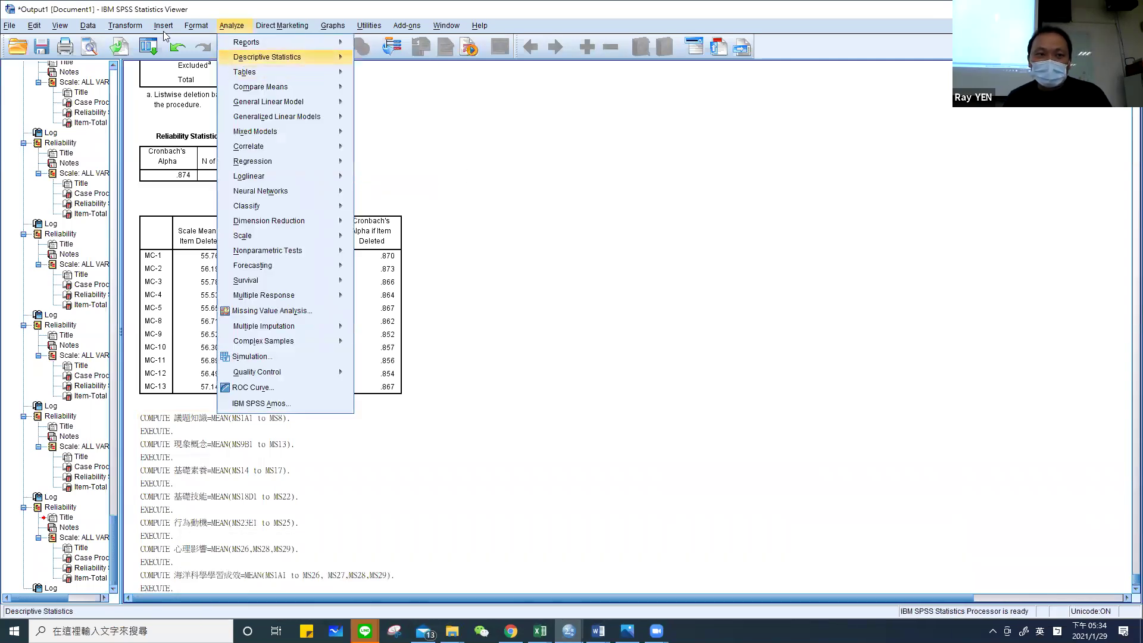
left_click(138, 43)
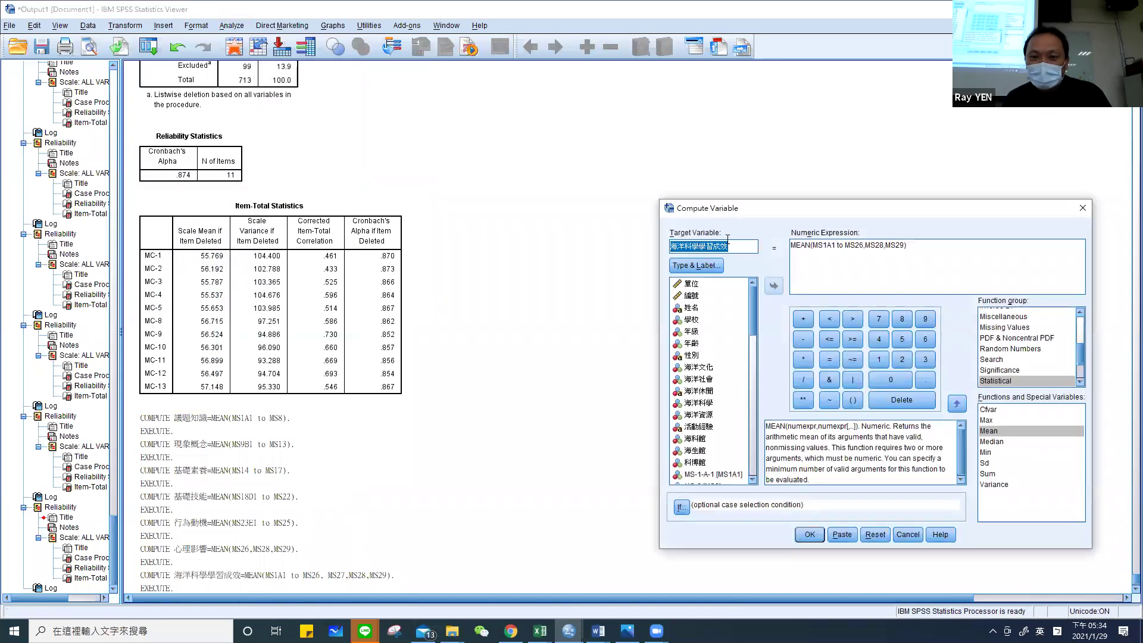
left_click(732, 243)
key("BackSpace")
key("BackSpace")
key("BackSpace")
key("BackSpace")
key("BackSpace")
key("BackSpace")
type("s")
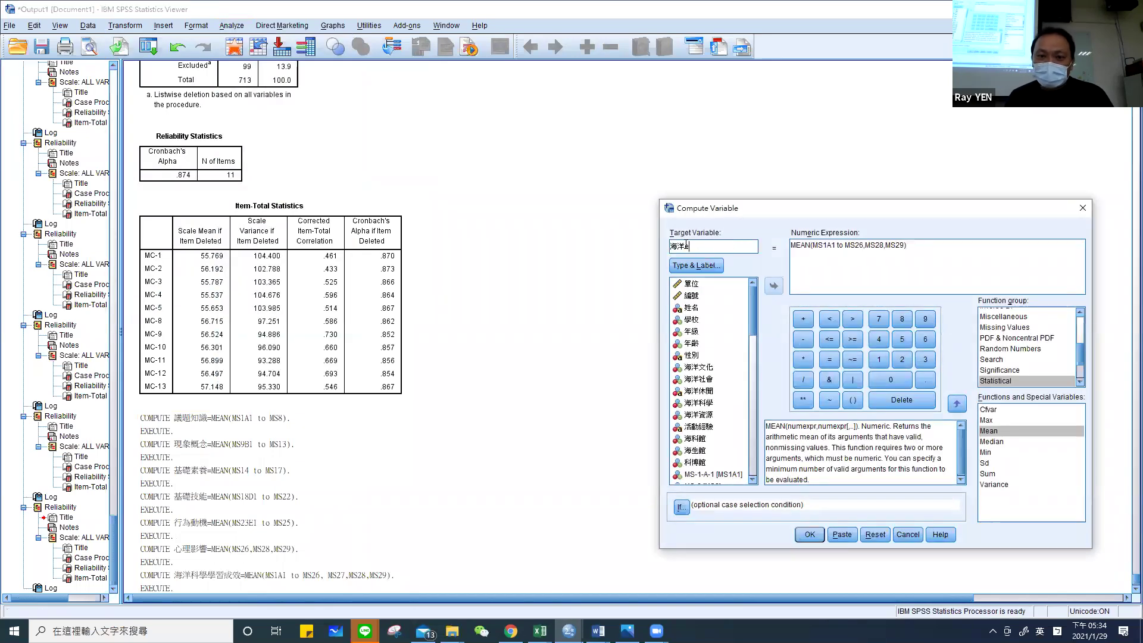
type("科學")
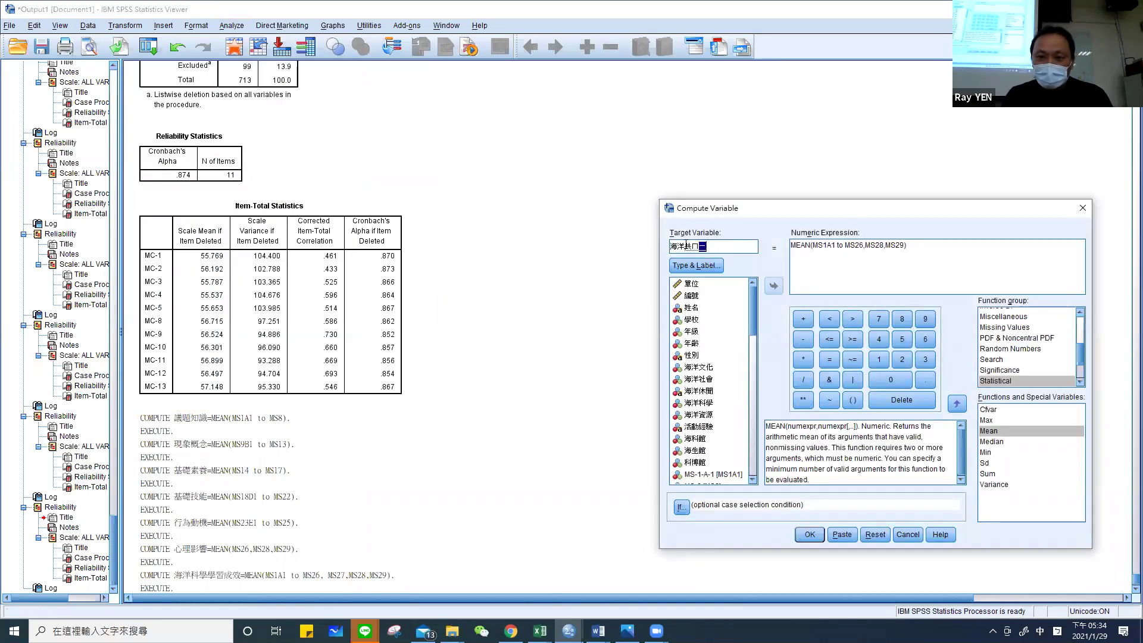
type("公民")
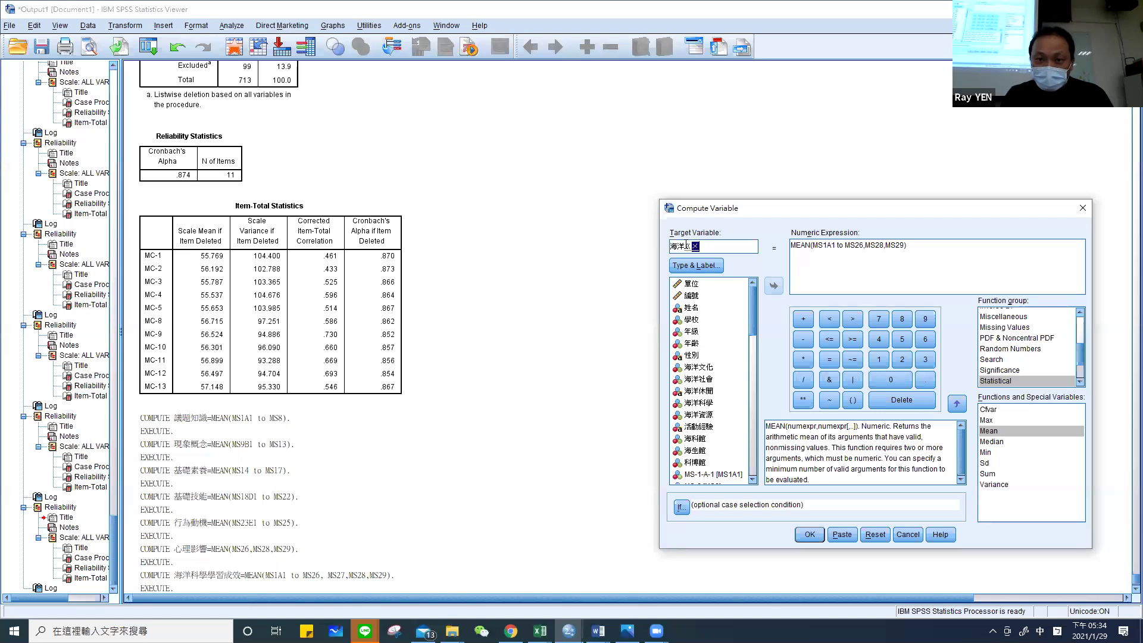
type("神")
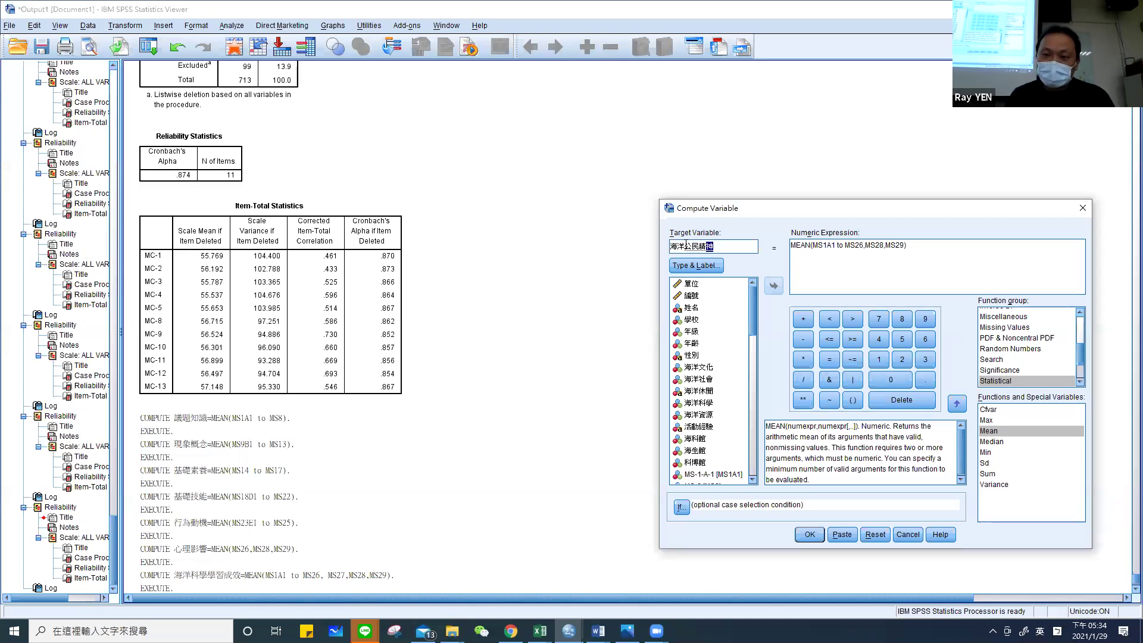
Replace the arguments of the MEAN expression with the range MC1 to MC5, followed by a comma.
left_click_drag(813, 248, 906, 246)
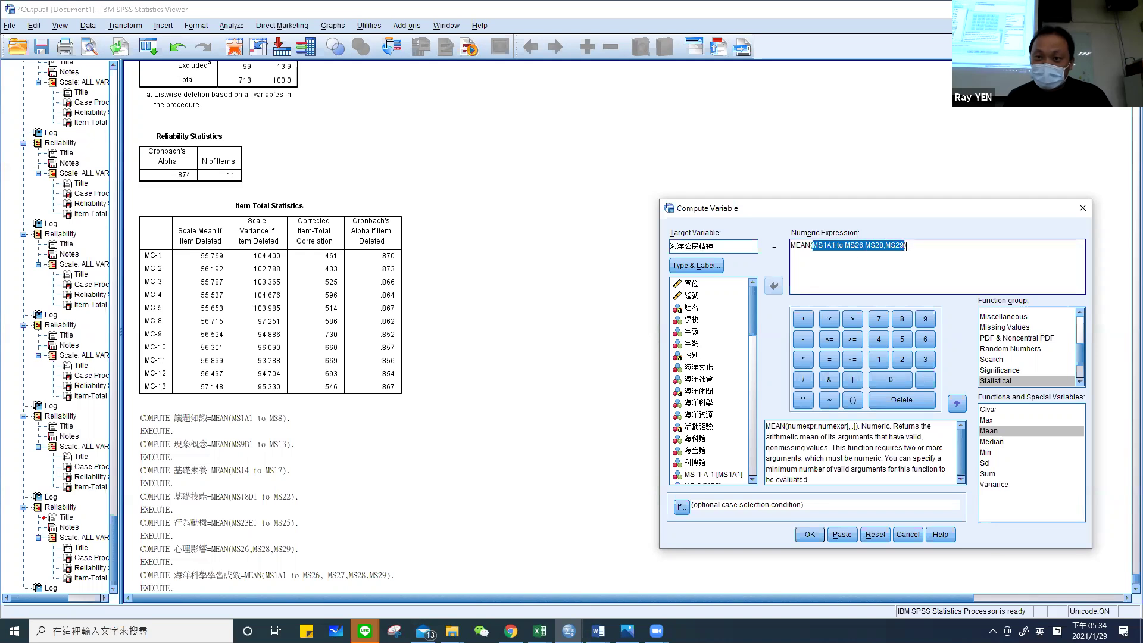
key("Delete")
scroll(704, 357, "down", 10)
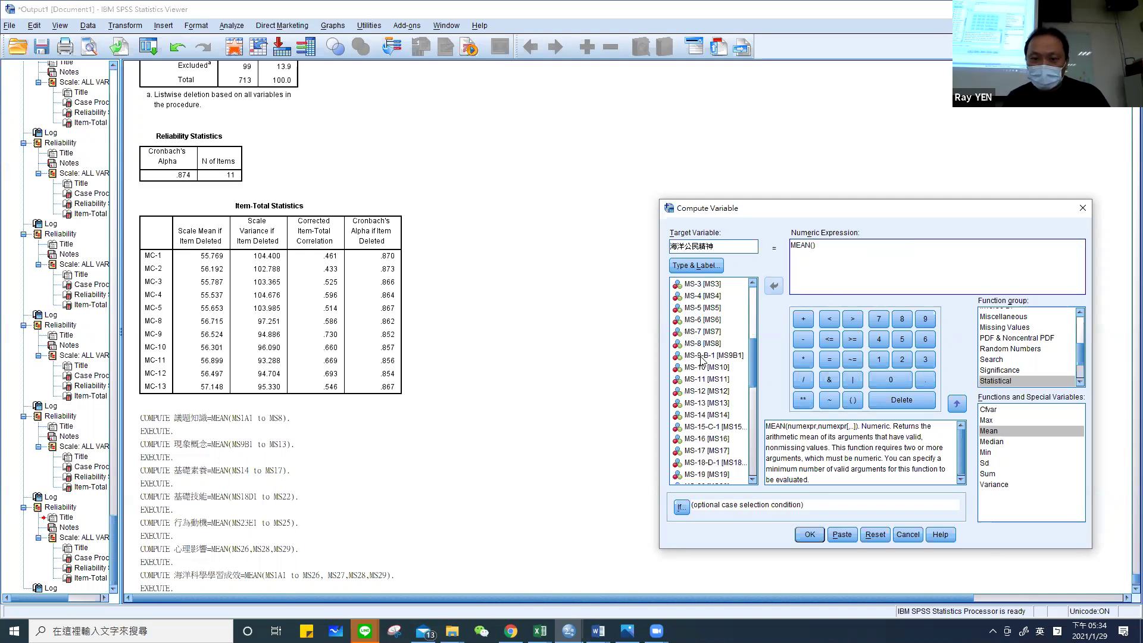
double_click(706, 391)
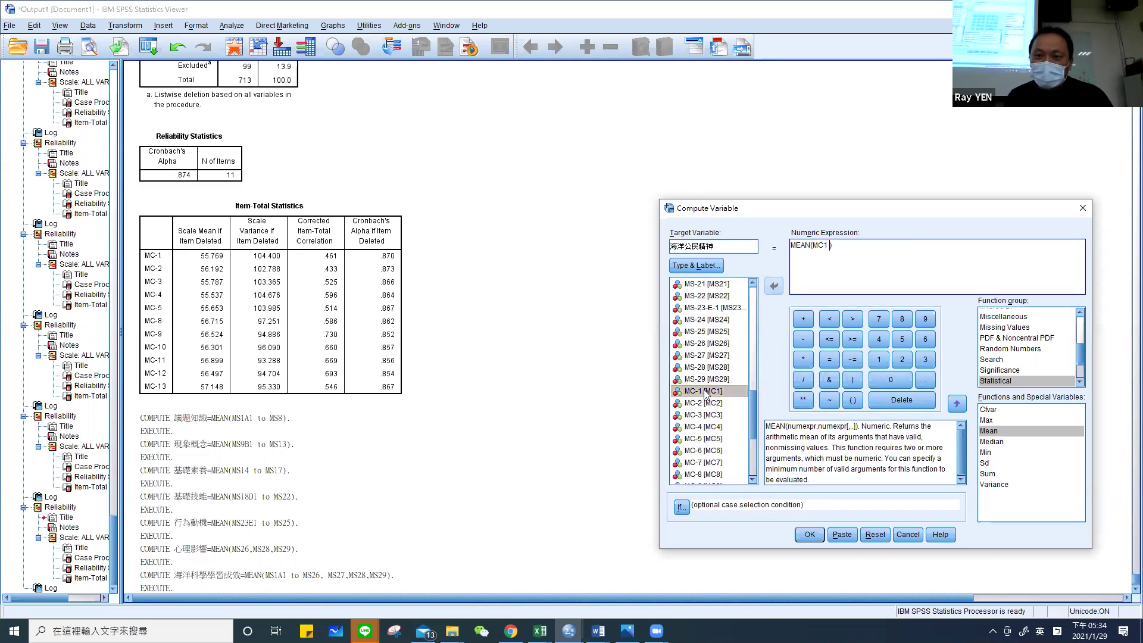
scroll(705, 394, "down", 4)
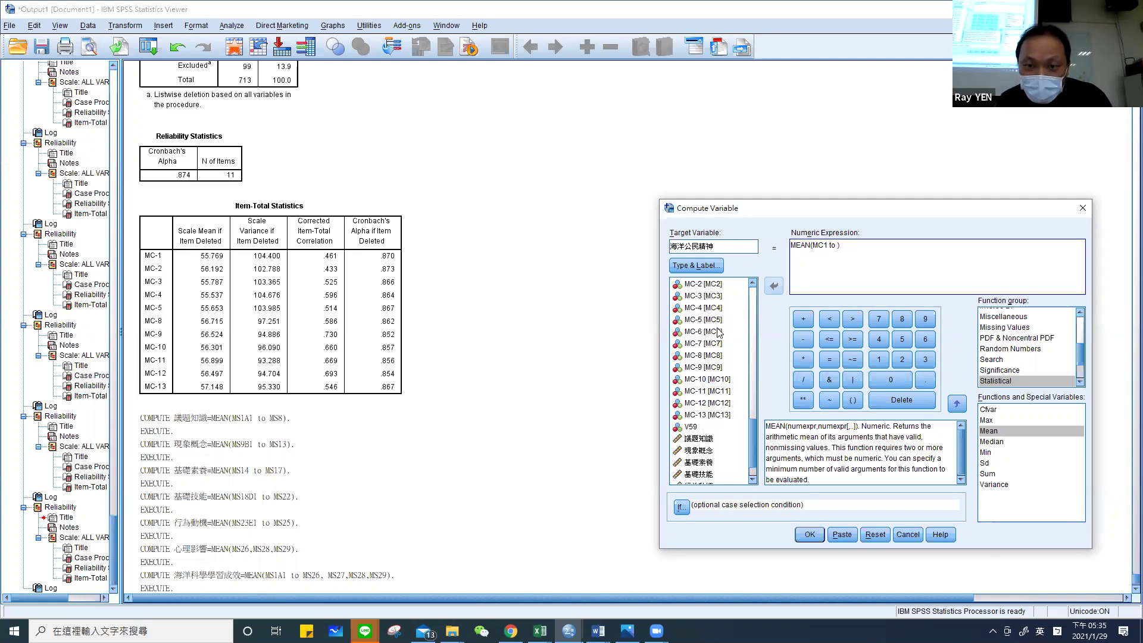
left_click(714, 322)
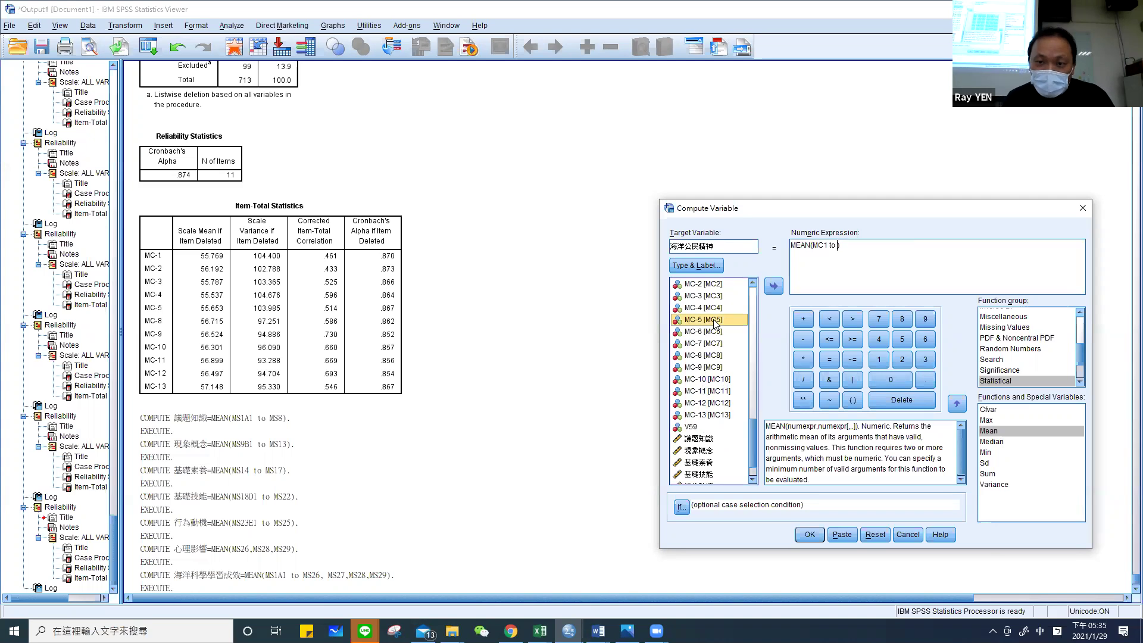
double_click(715, 323)
type(",")
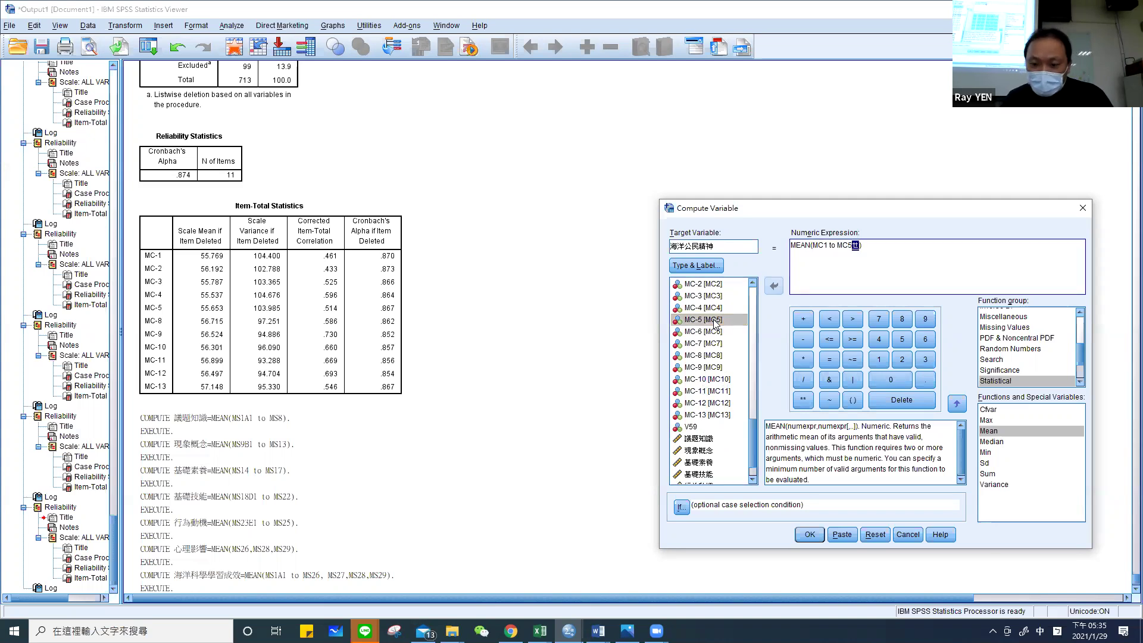
key("BackSpace")
type(",")
Add the range MC8 to MC13 to the MEAN expression and run the 海洋公民精神 computation.
double_click(707, 355)
type(",")
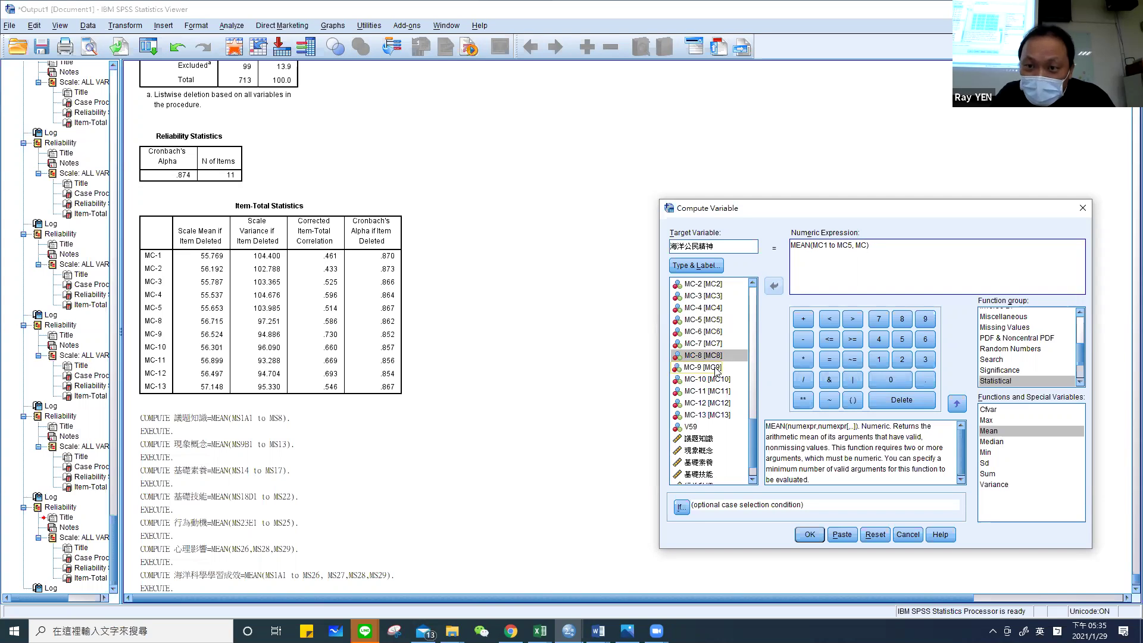
double_click(715, 359)
key("shift")
key("8")
key("shift")
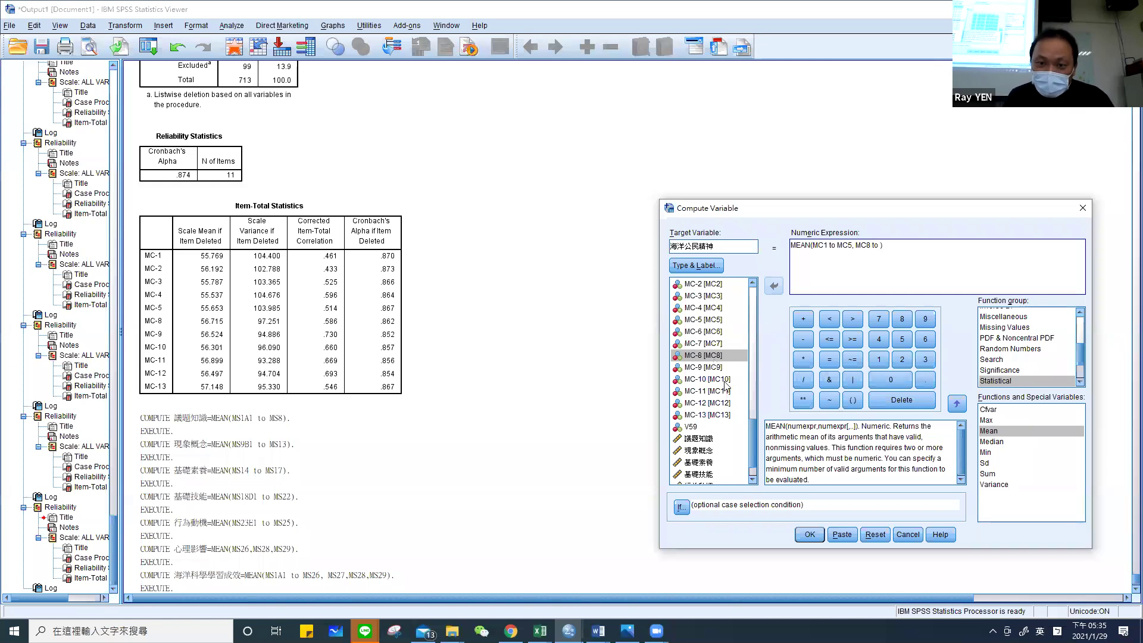
double_click(712, 415)
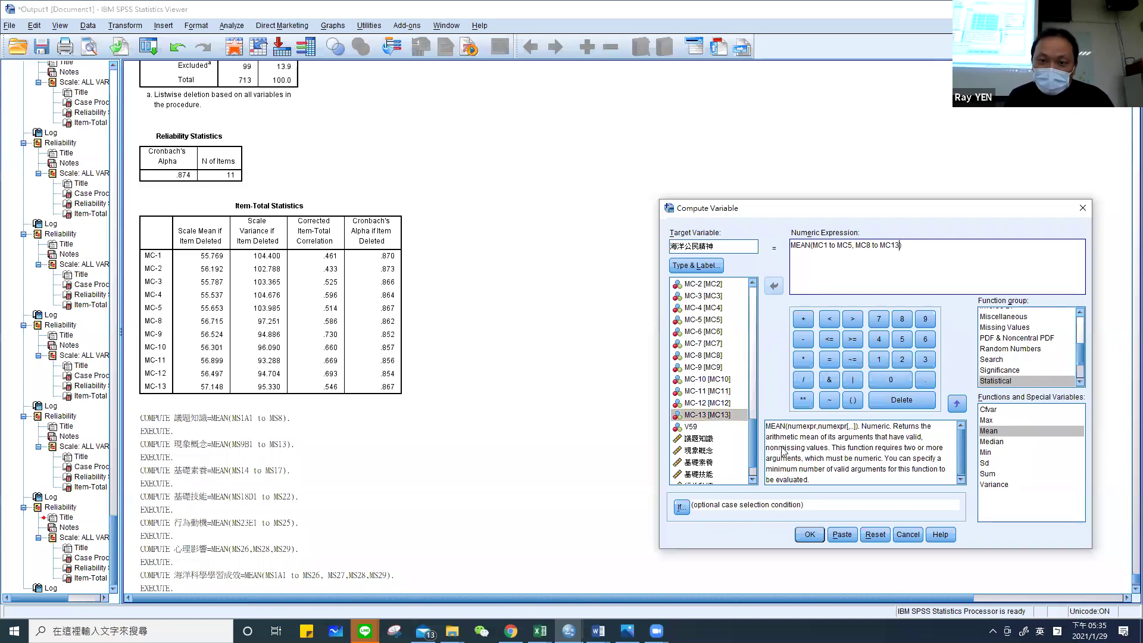
left_click(808, 534)
scroll(234, 493, "down", 2)
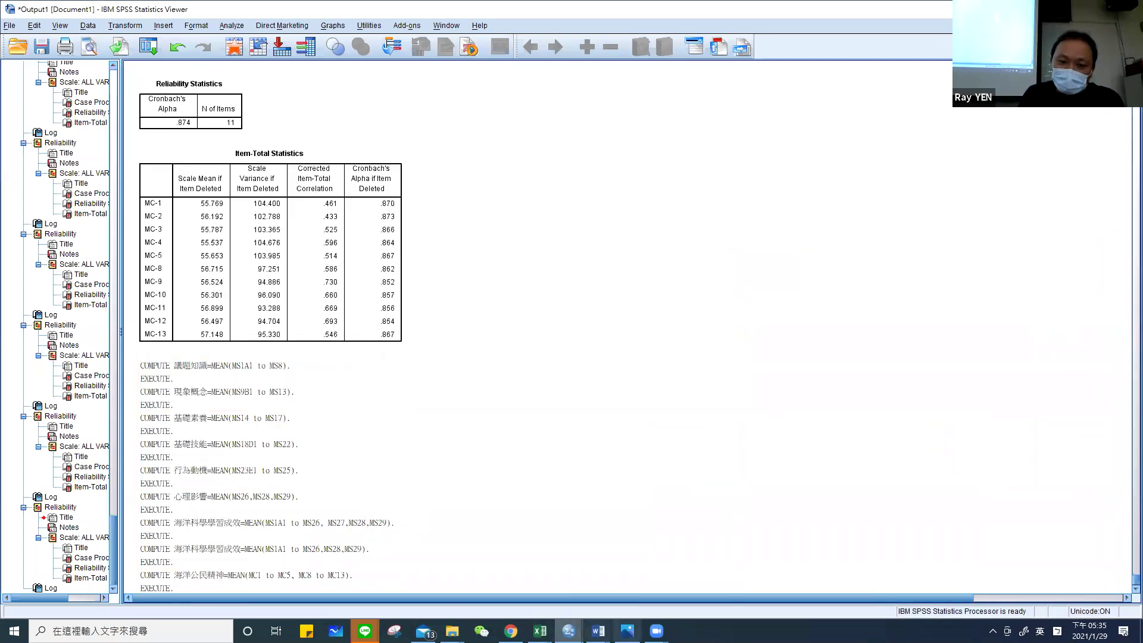
Switch to the RAW檢縮版_STUDENT dataset and select the computed variables 議題知識 through 海洋公民精神 in the variable definitions to review them.
mouse_move(569, 630)
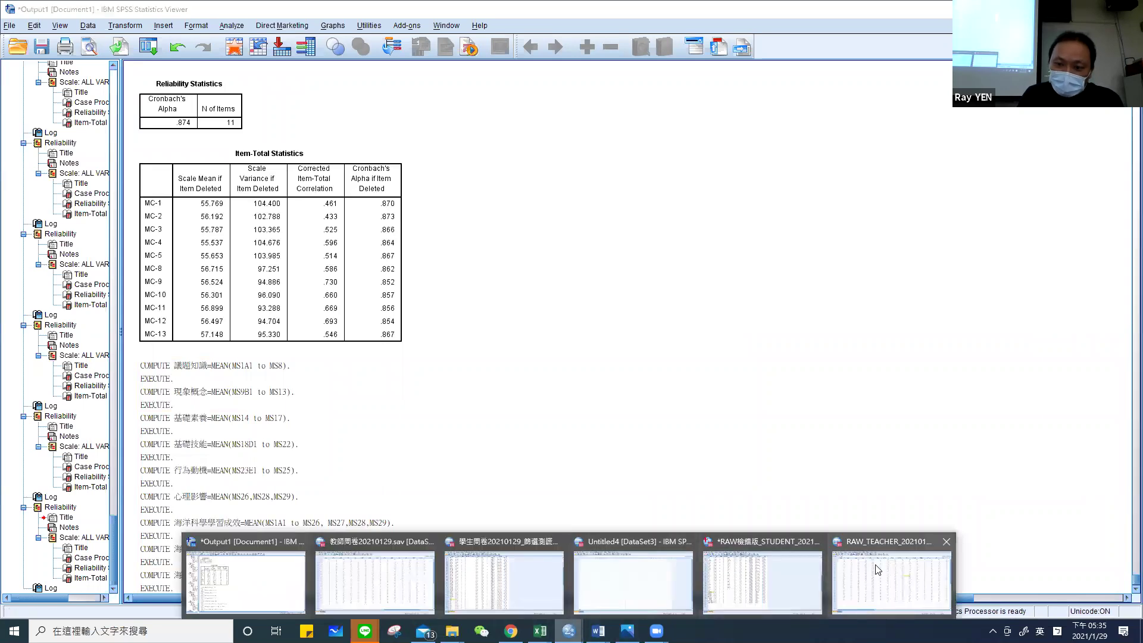
left_click(788, 575)
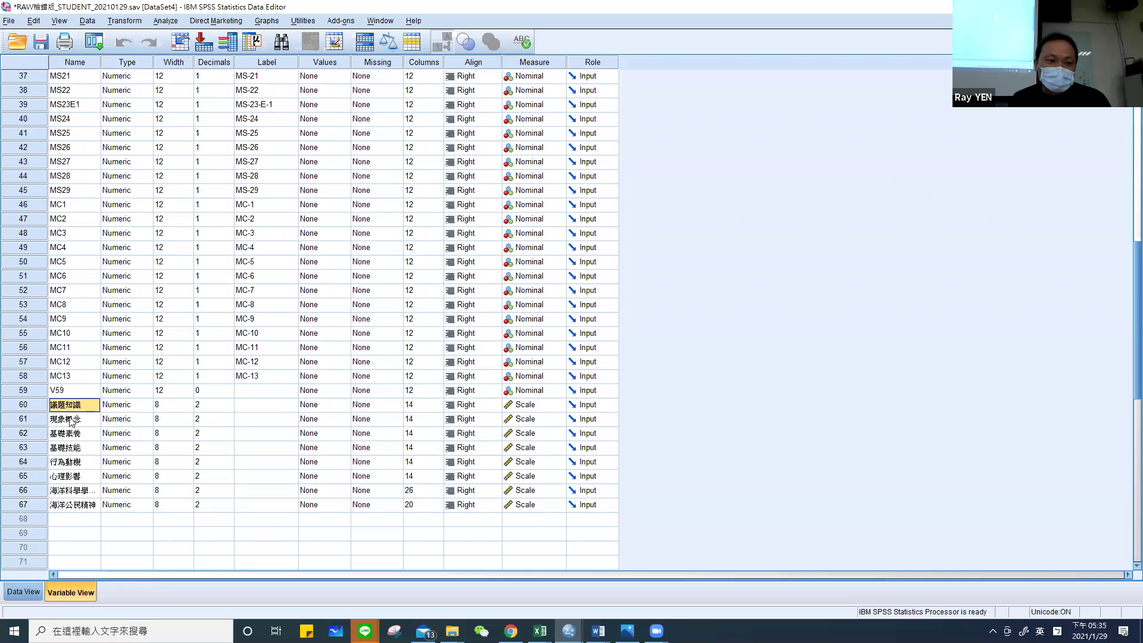
left_click(33, 405)
left_click_drag(33, 407, 29, 506)
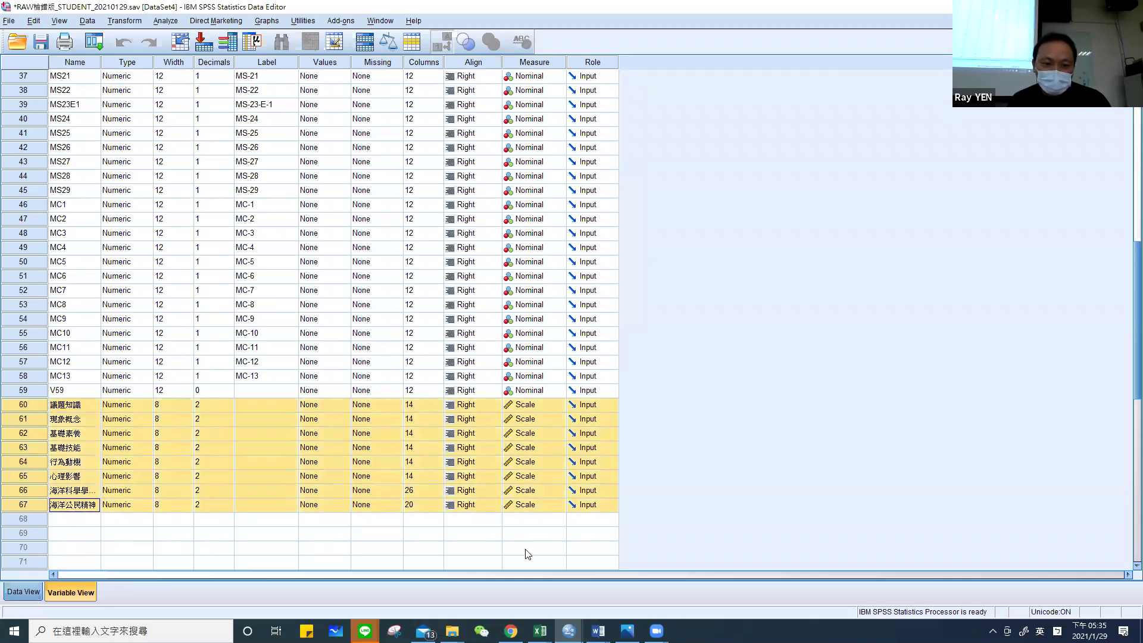
Show the case data and delete the empty V59 variable after MC13.
left_click(34, 593)
left_click_drag(619, 573, 948, 539)
left_click(594, 78)
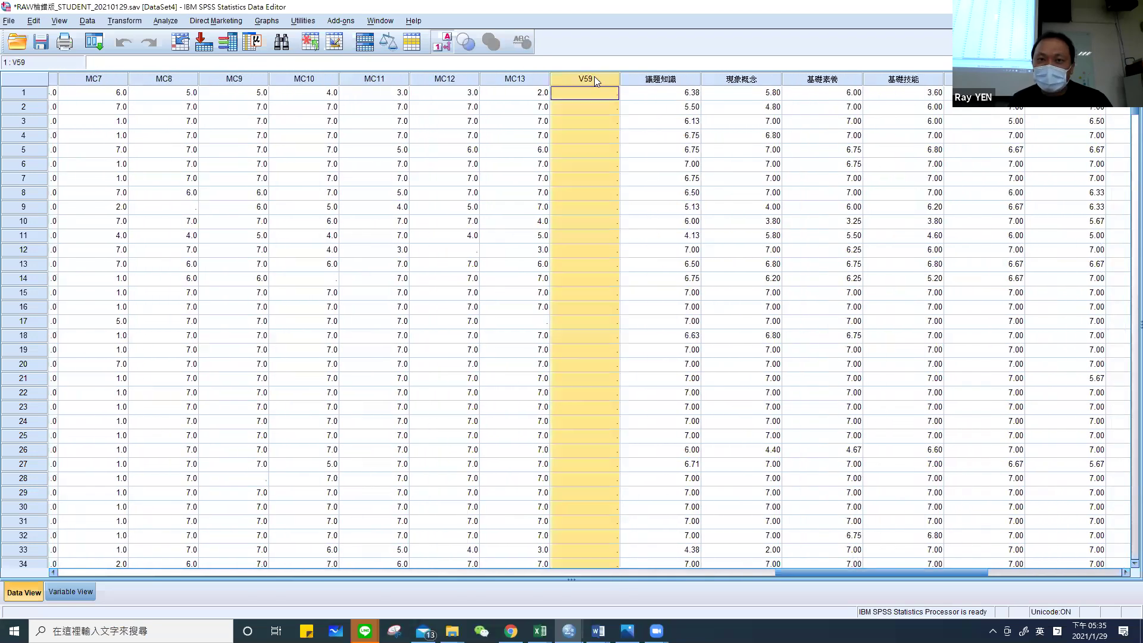
right_click(594, 77)
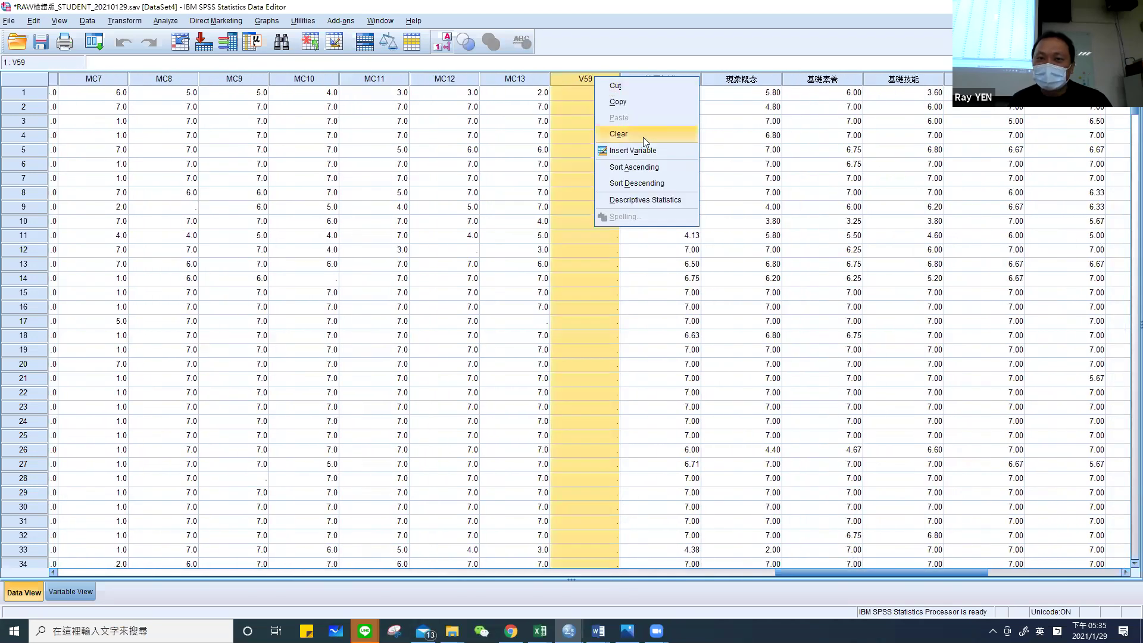
left_click(642, 136)
Select the computed score columns from 議題知識 through 海洋公民精神 to review their case values.
left_click_drag(798, 94, 904, 83)
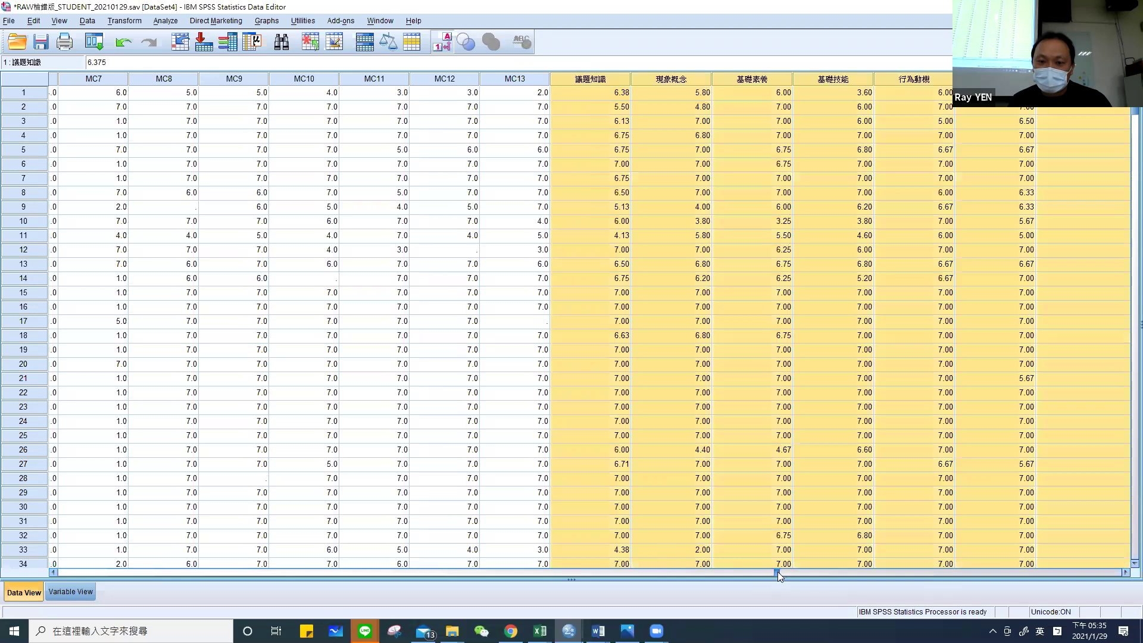
left_click_drag(780, 571, 970, 572)
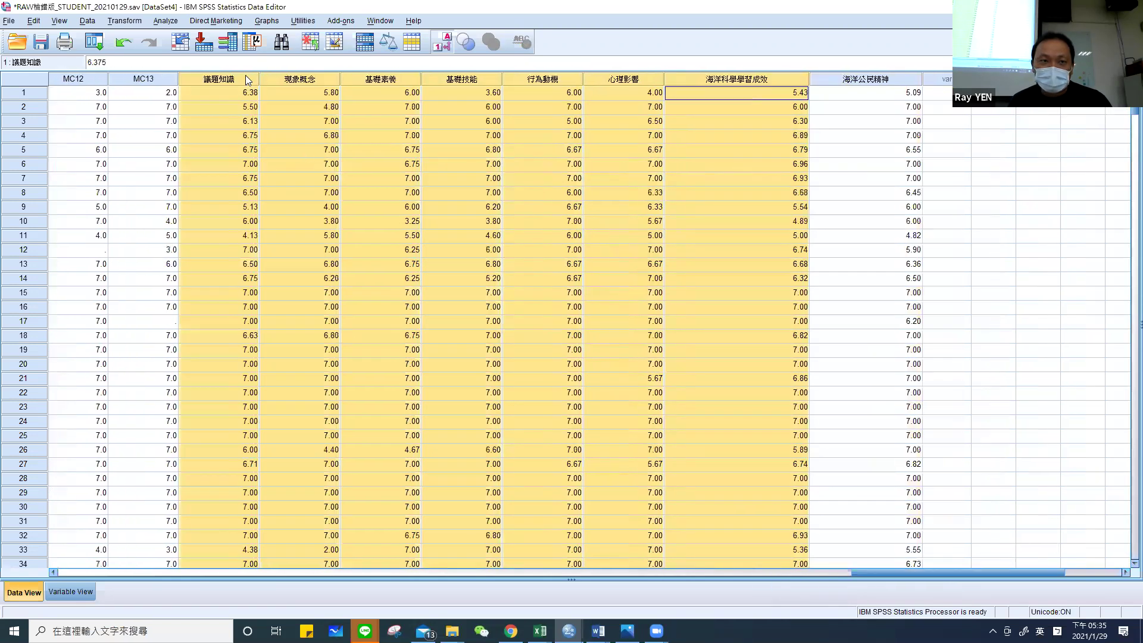
left_click(873, 84)
mouse_move(229, 80)
left_mouse_down()
mouse_move(367, 84)
mouse_move(225, 76)
left_mouse_up()
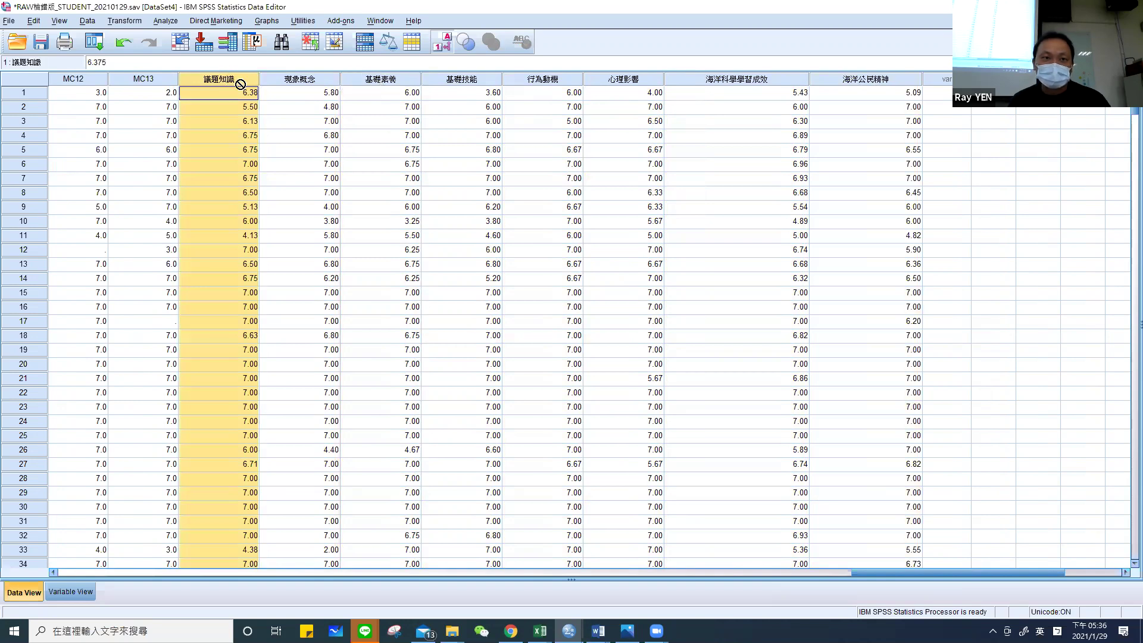
left_click(880, 83, "shift")
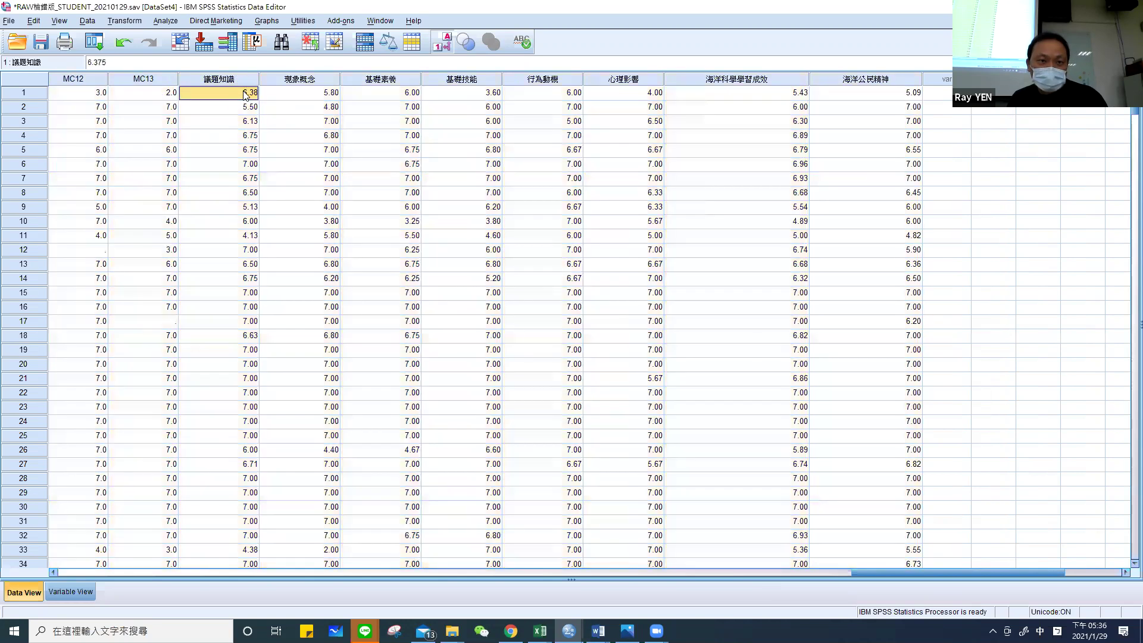
left_click(235, 76)
left_click(235, 79)
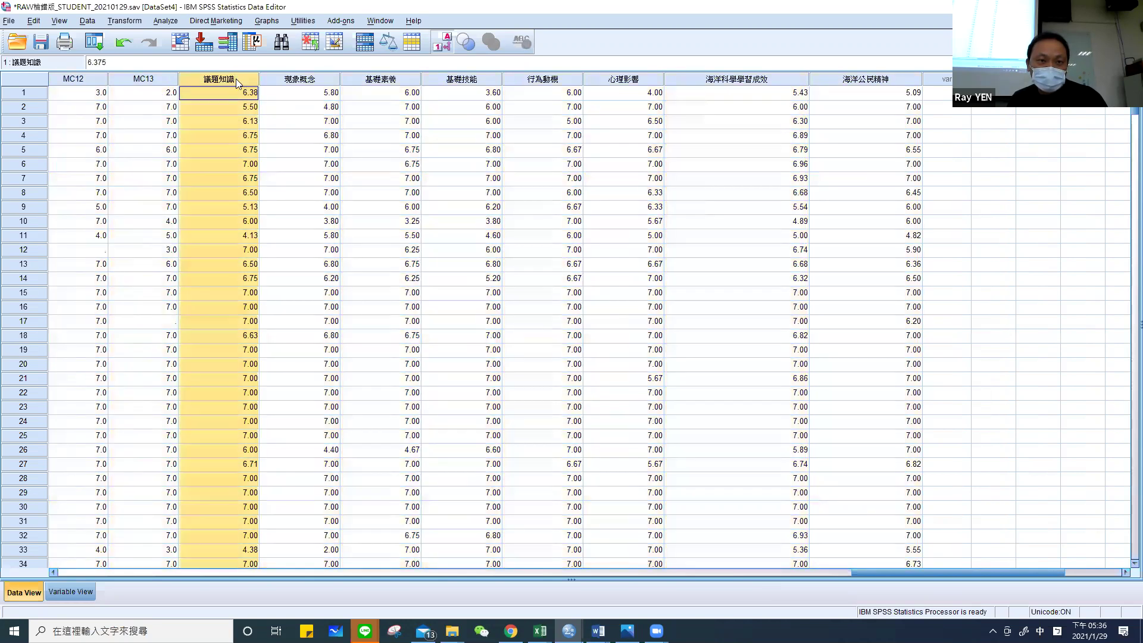
left_click(318, 79, "shift")
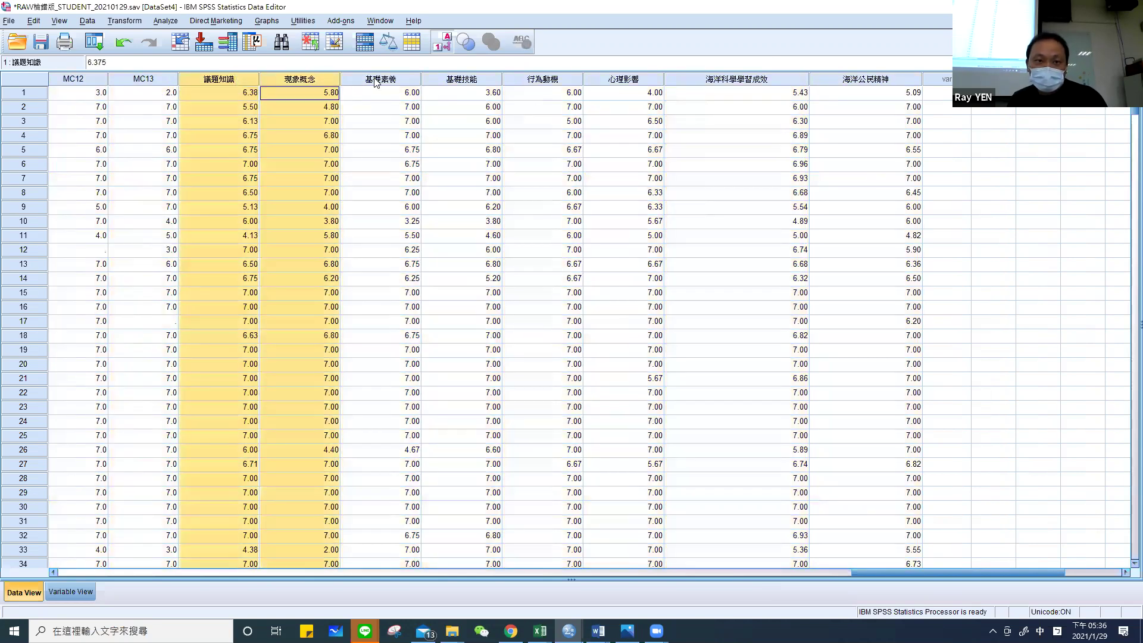
left_click_drag(376, 84, 553, 84)
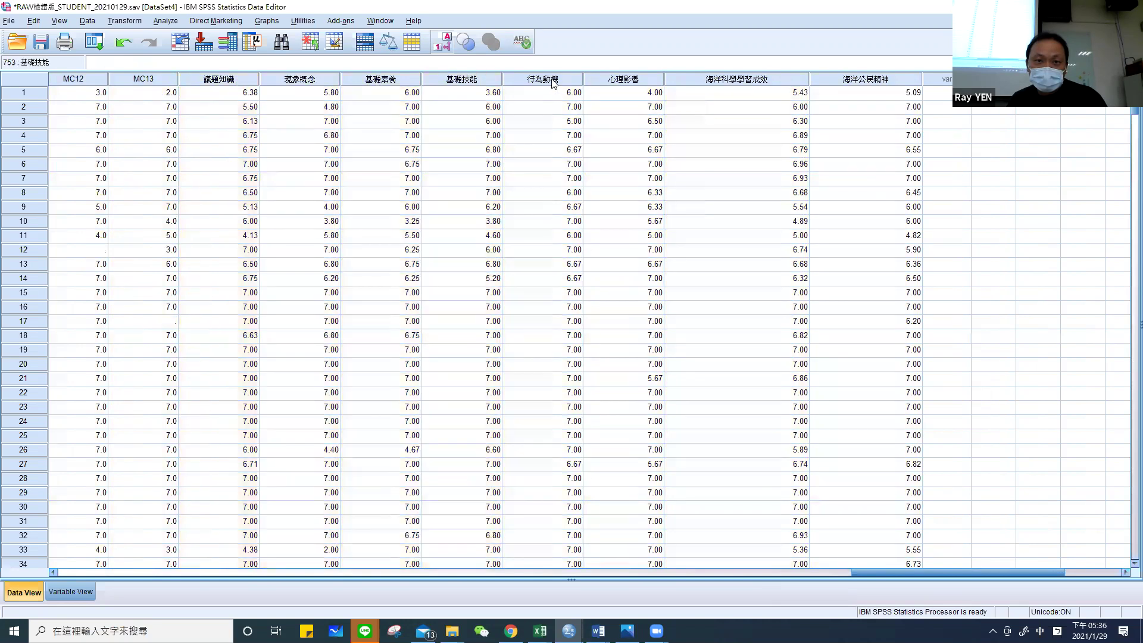
left_click_drag(244, 78, 1003, 240)
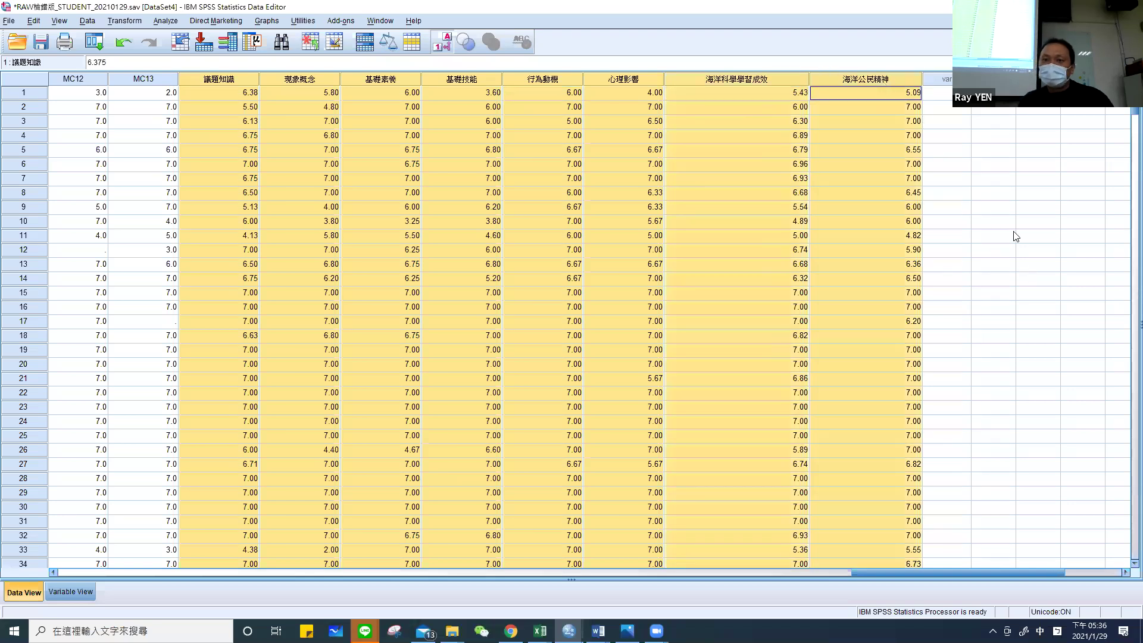
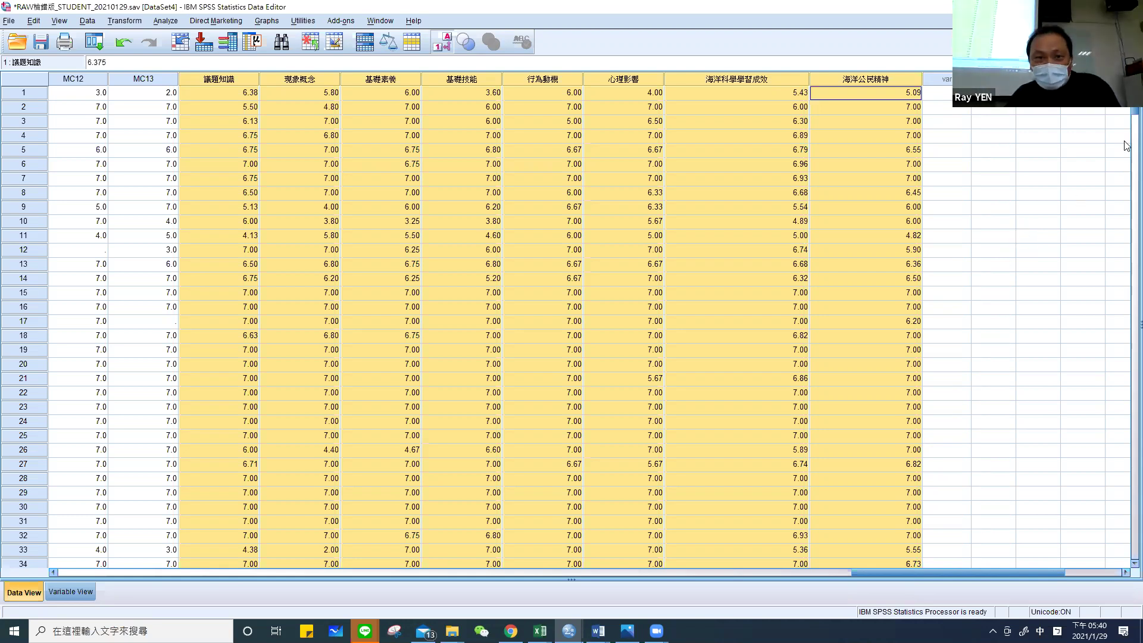
Reopen Compute Variable to review the 海洋公民精神 expression and its source items, and close it without computing.
left_click(160, 22)
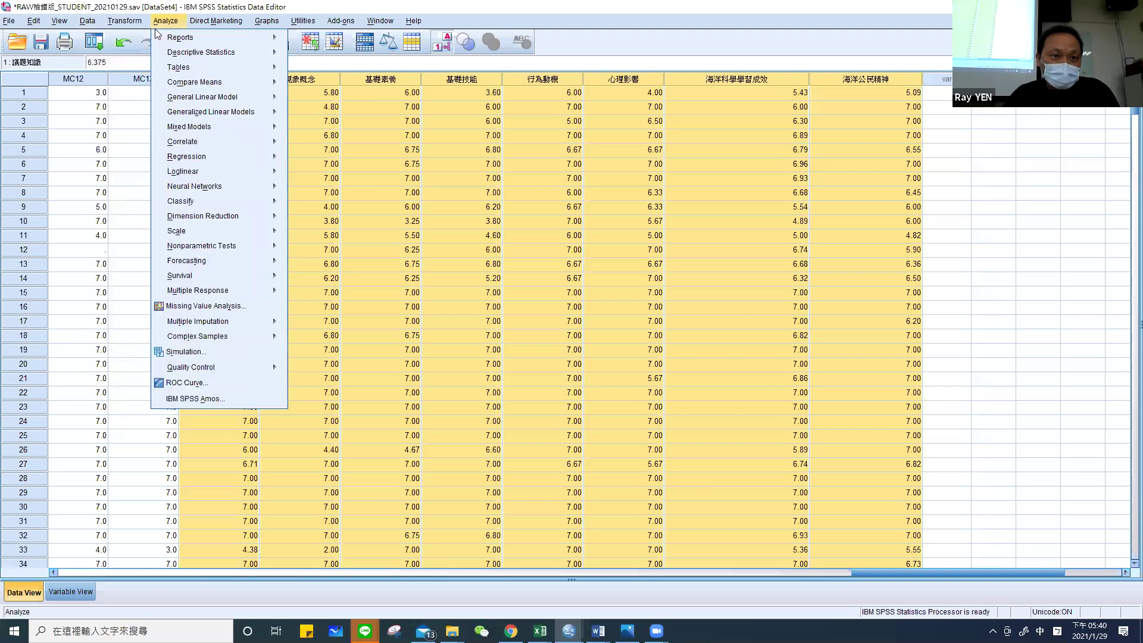
left_click(143, 37)
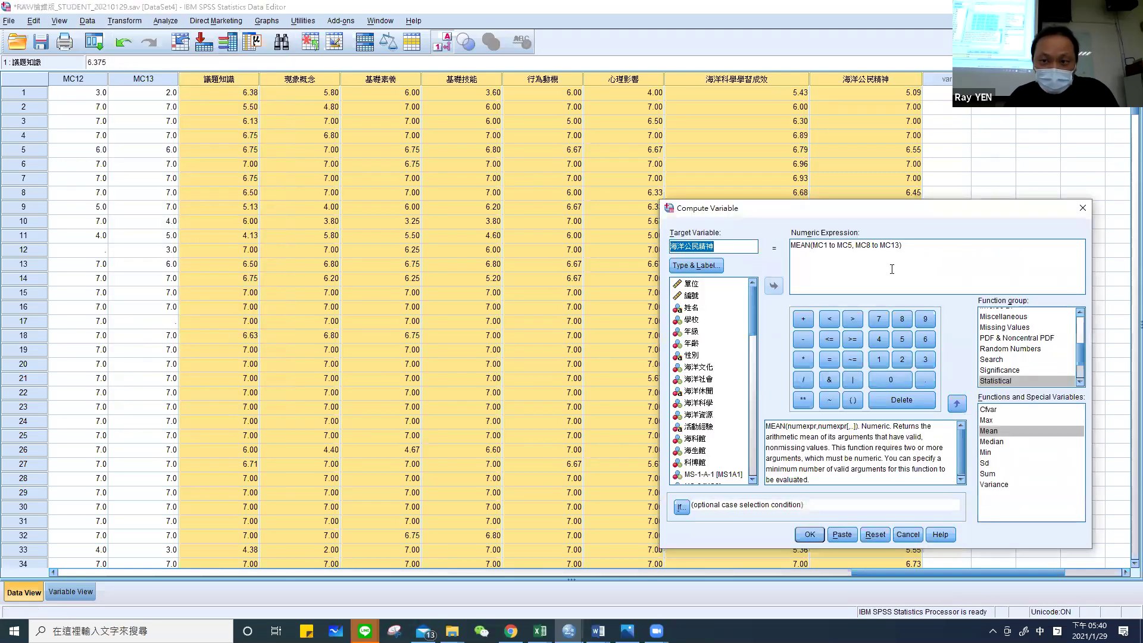
scroll(718, 417, "down", 8)
scroll(718, 417, "down", 10)
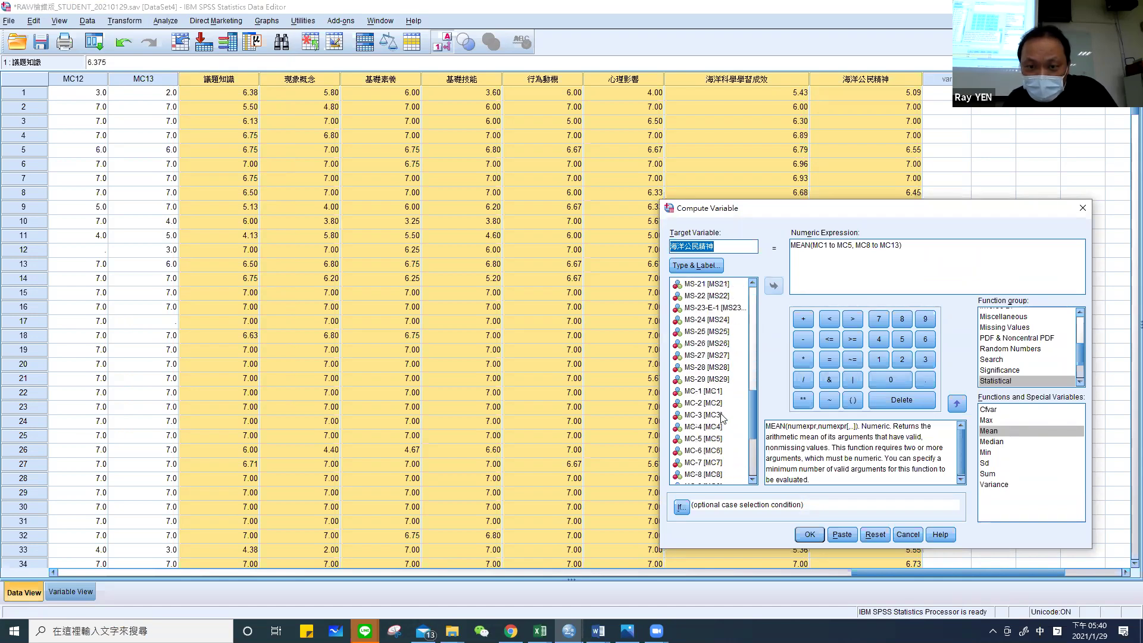
left_click(1082, 207)
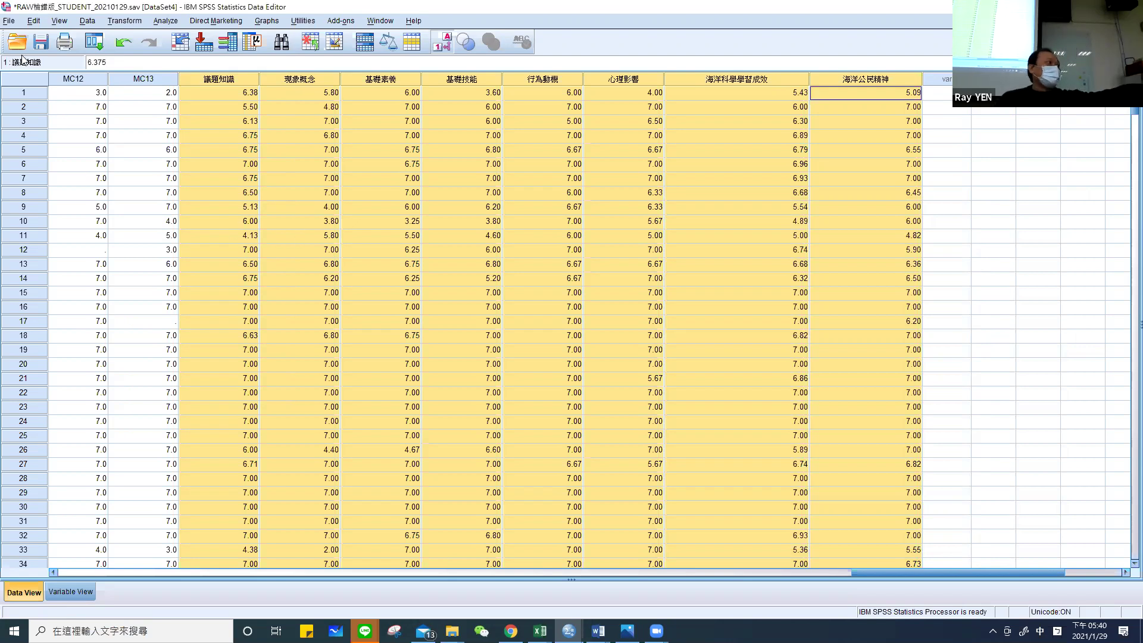
Save a copy of the student dataset as RAW資料分析檔_STUDENT_20210129.sav.
left_click(9, 23)
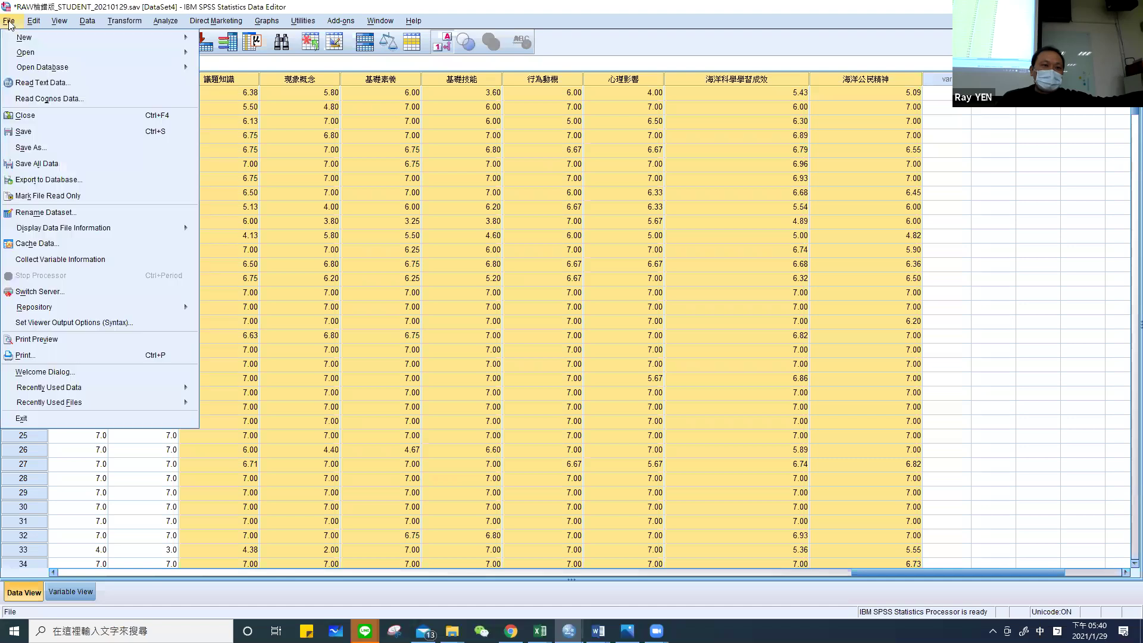
left_click(31, 147)
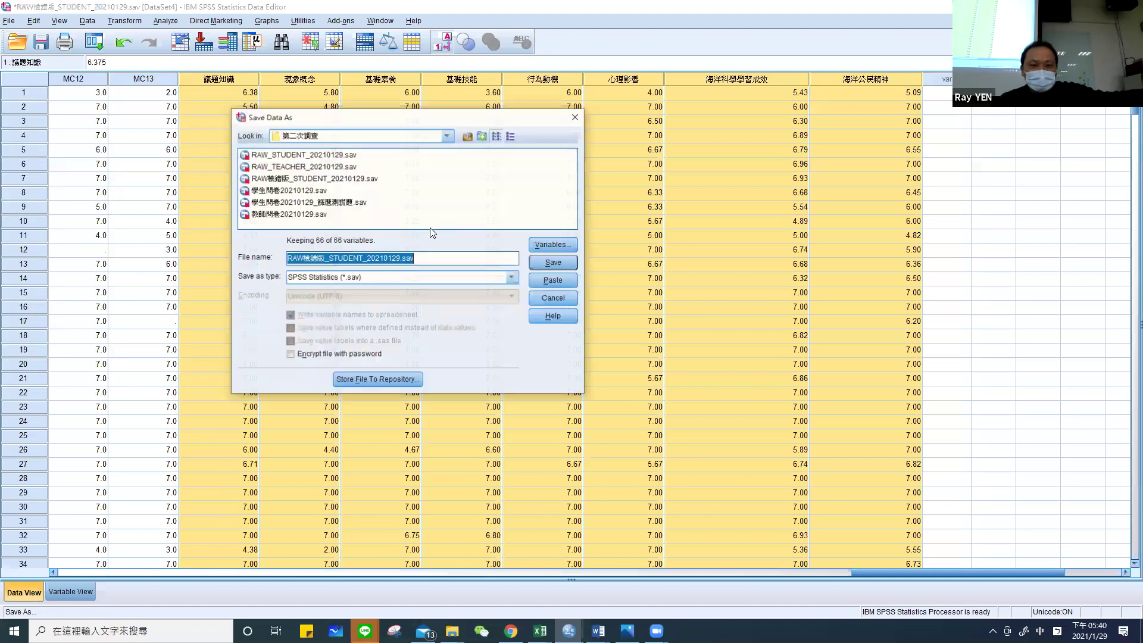
left_click_drag(325, 258, 310, 255)
type("資料分")
type("析檔")
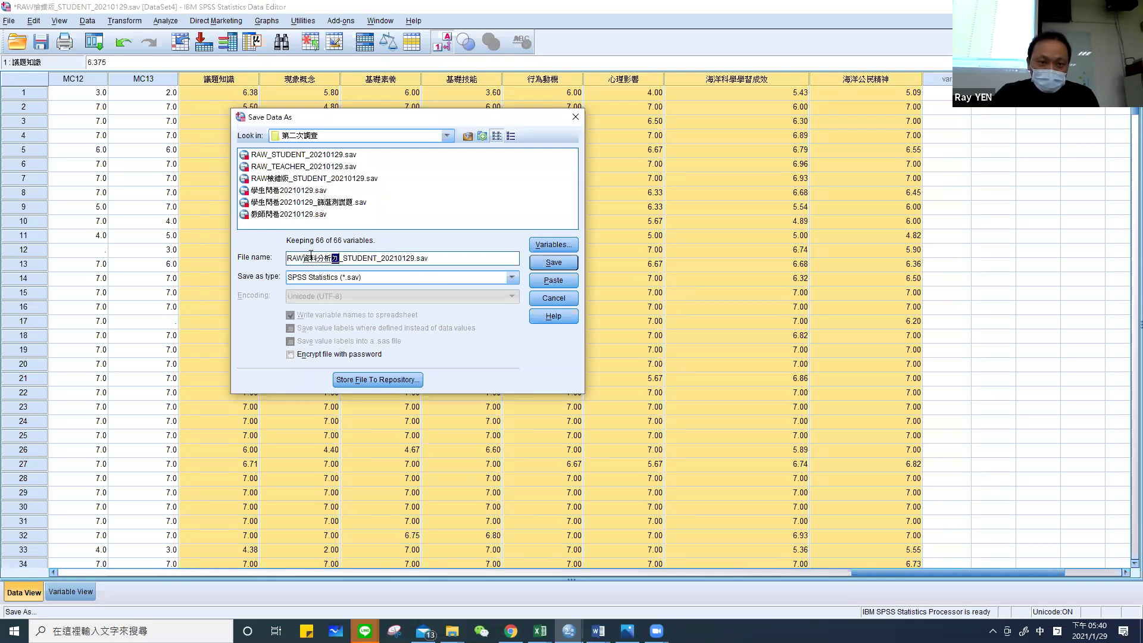
key("Down")
key("Return")
key("Return")
key("Return")
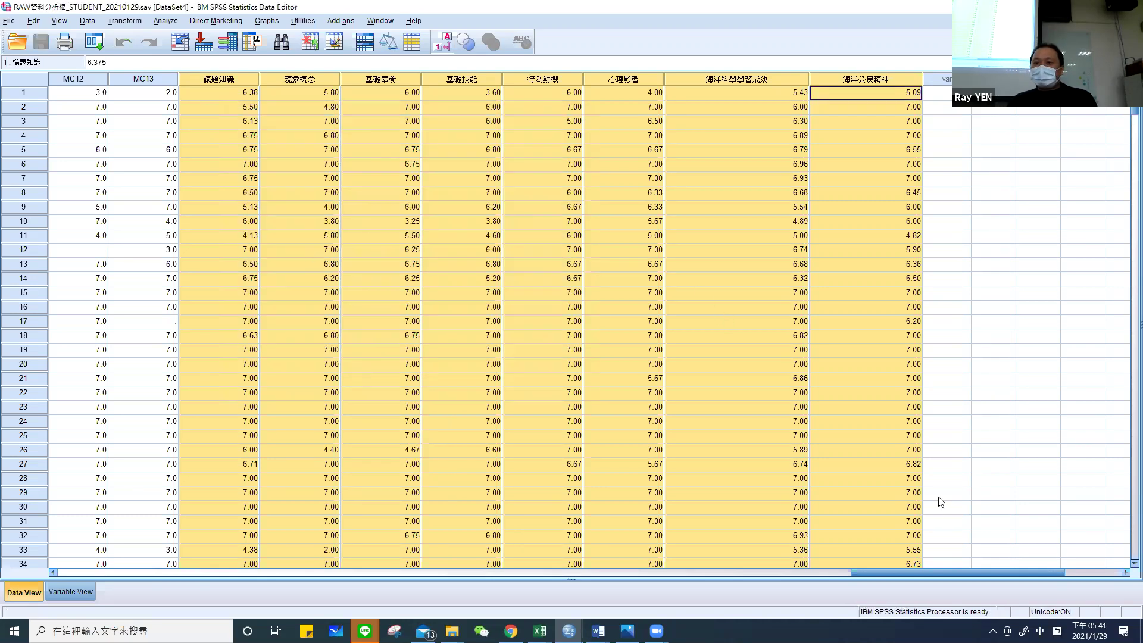
left_click_drag(934, 574, 855, 572)
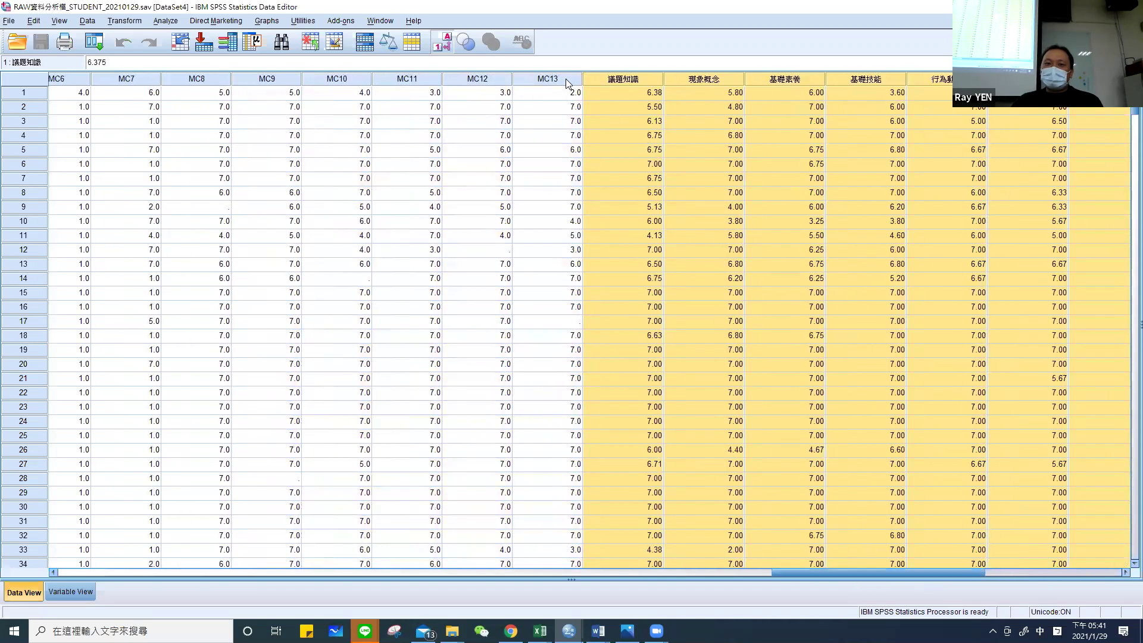
left_click(565, 79)
left_click_drag(655, 572, 317, 563)
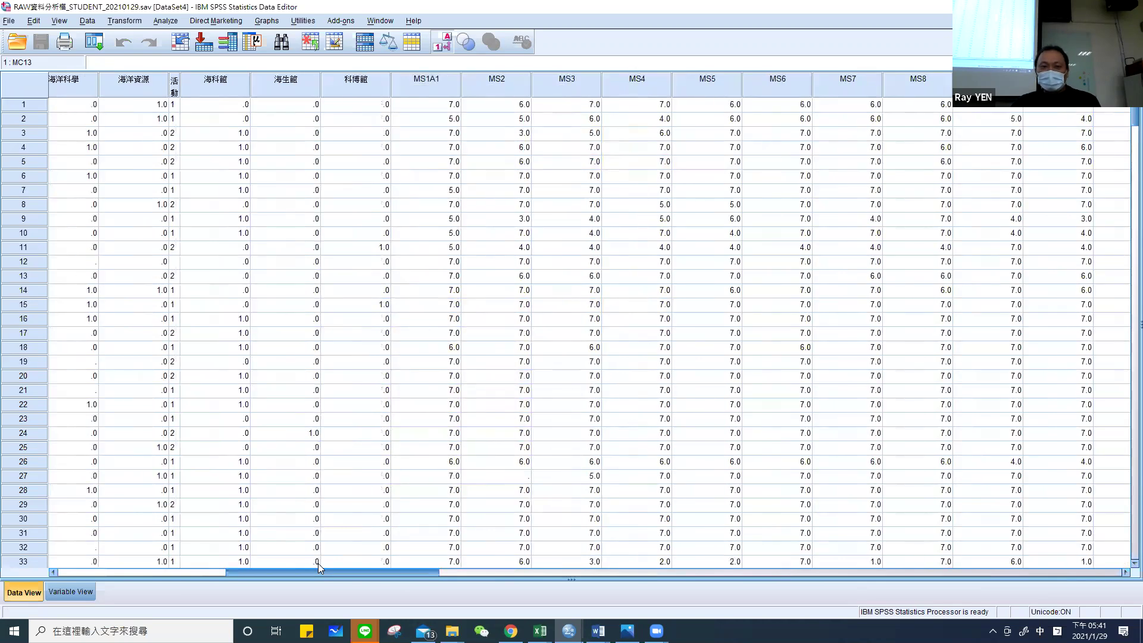
left_click(443, 86, "shift")
right_click(442, 85)
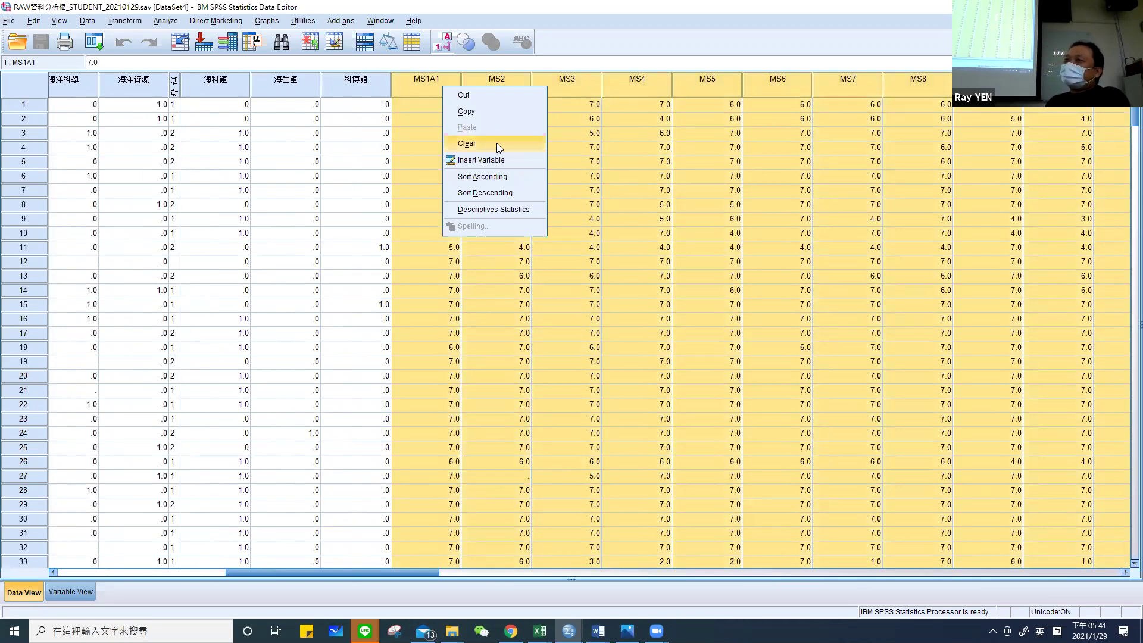
left_click(701, 293)
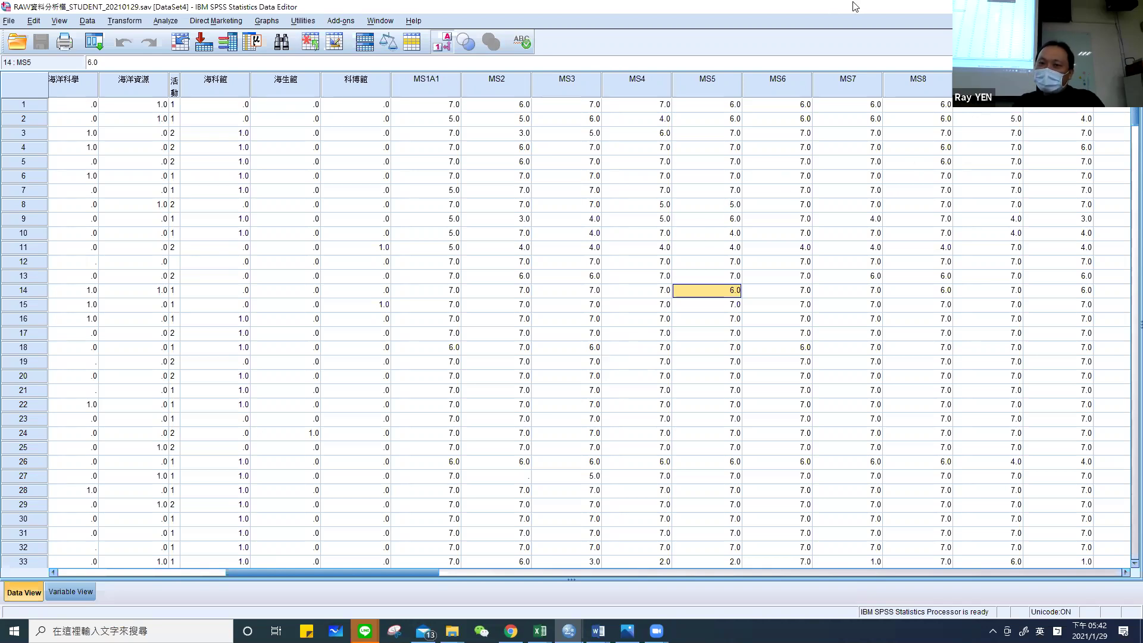
left_click(347, 190)
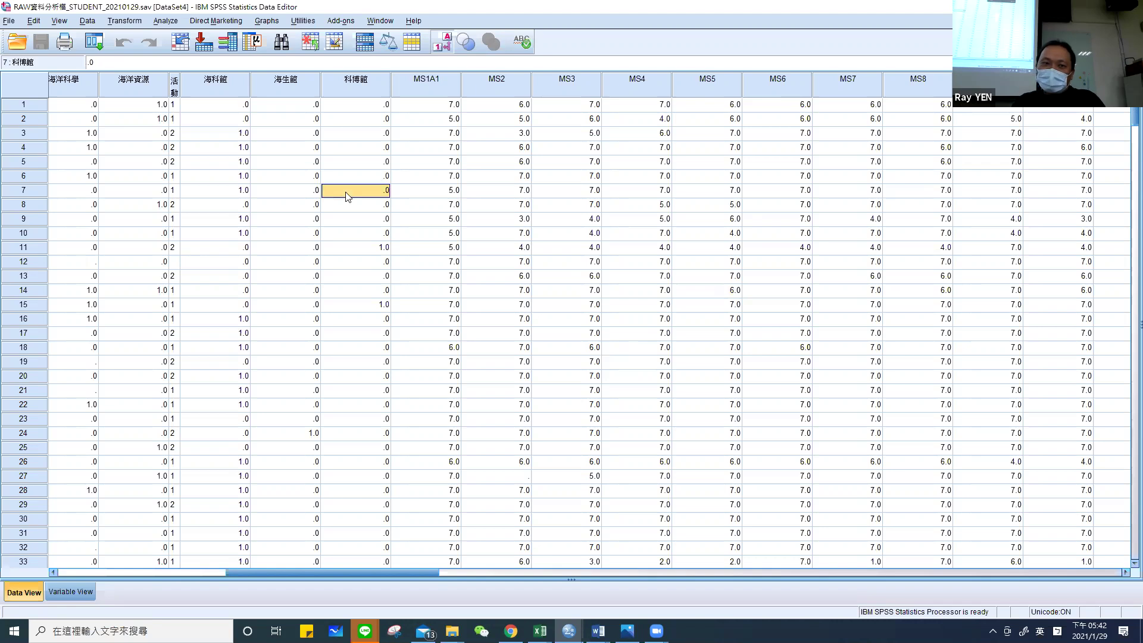
Open the Frequencies setup, highlight 學校, 年級 and 年齡 as example variables, and close it without running the analysis.
left_click(166, 21)
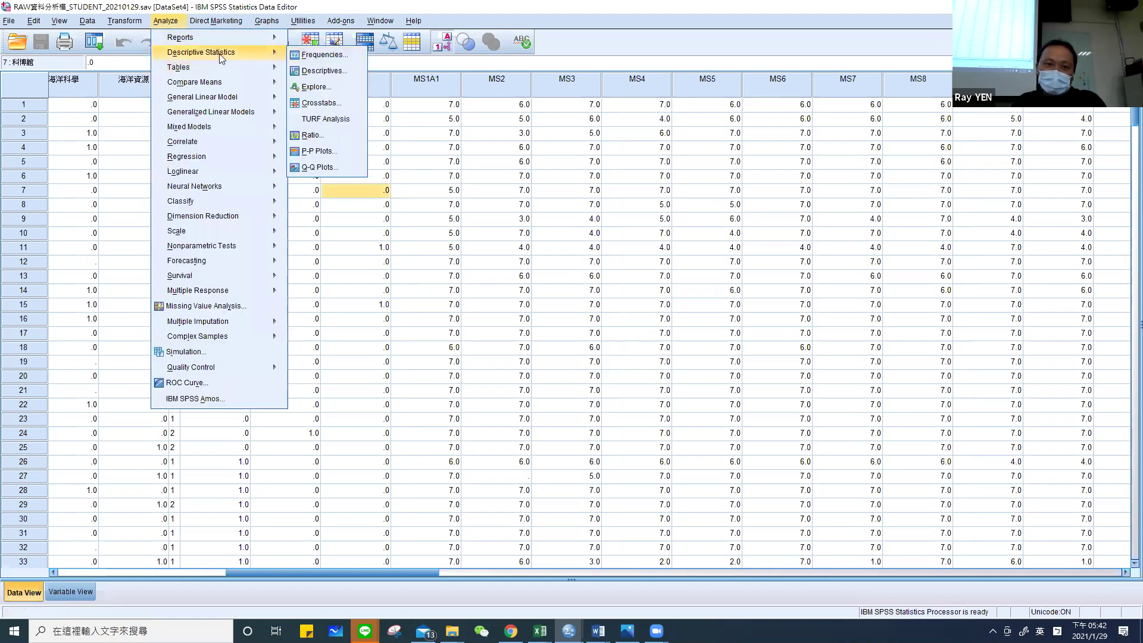
mouse_move(203, 52)
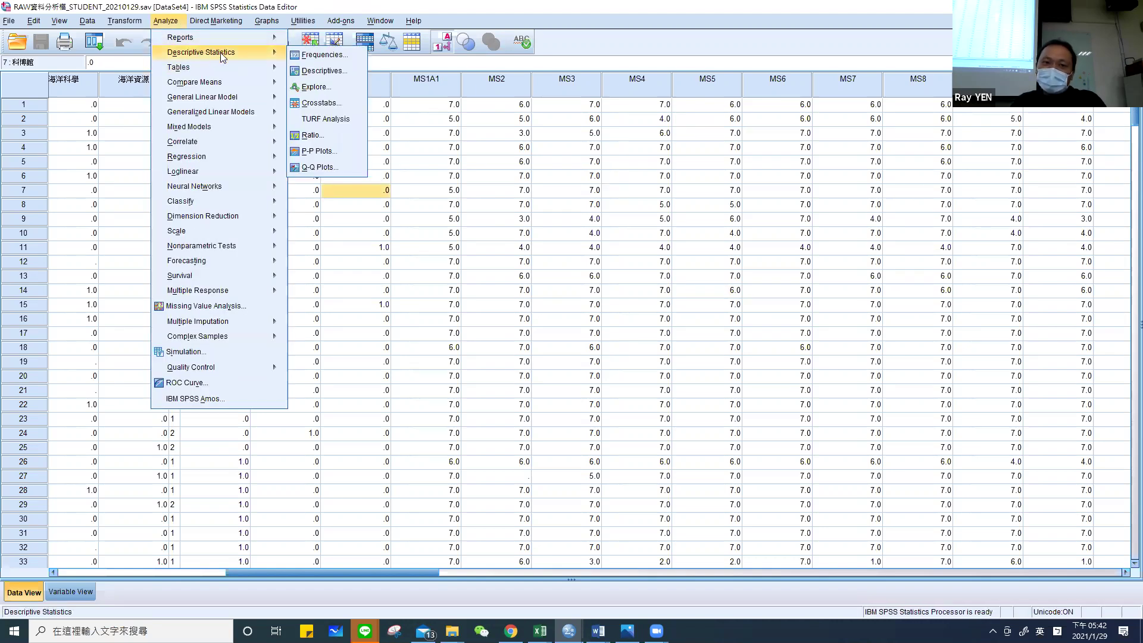
left_click(329, 58)
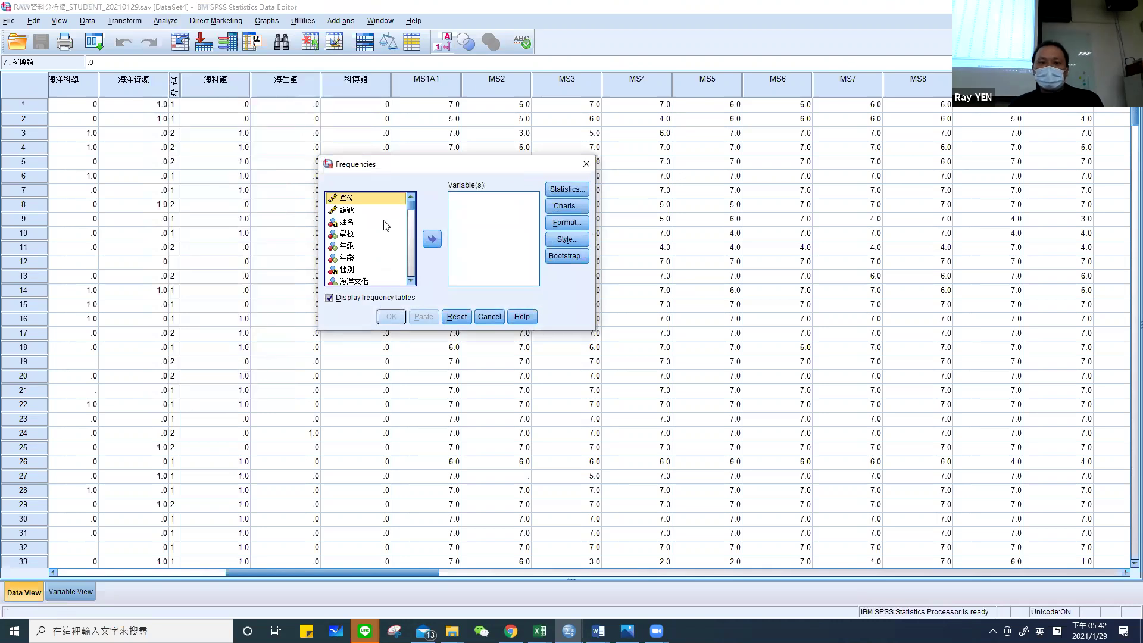
left_click(349, 225)
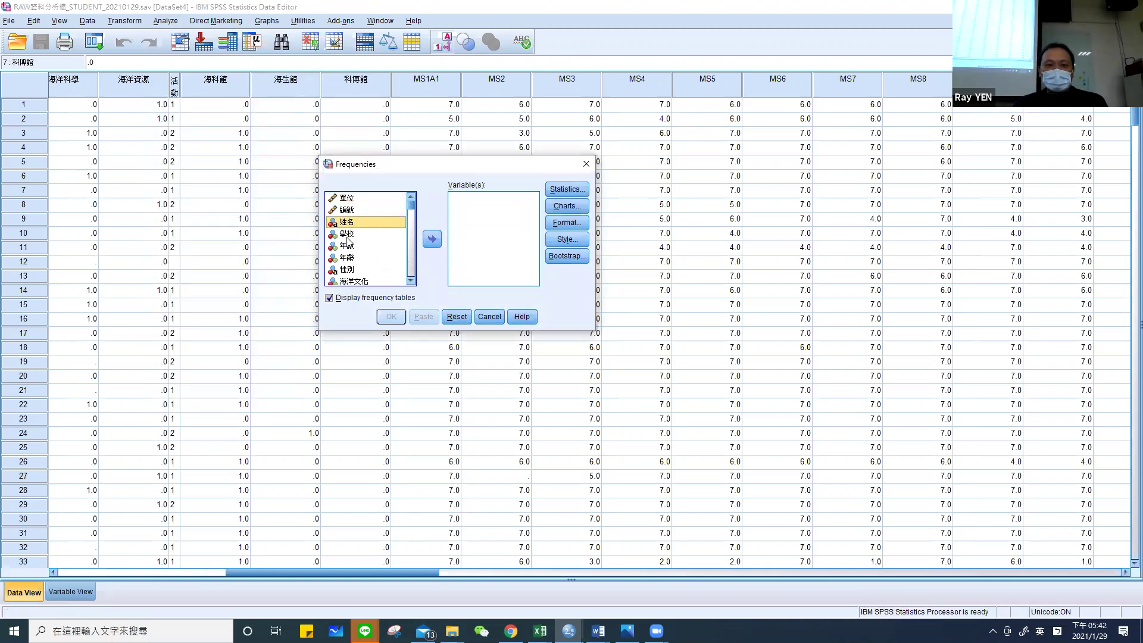
left_click(367, 238)
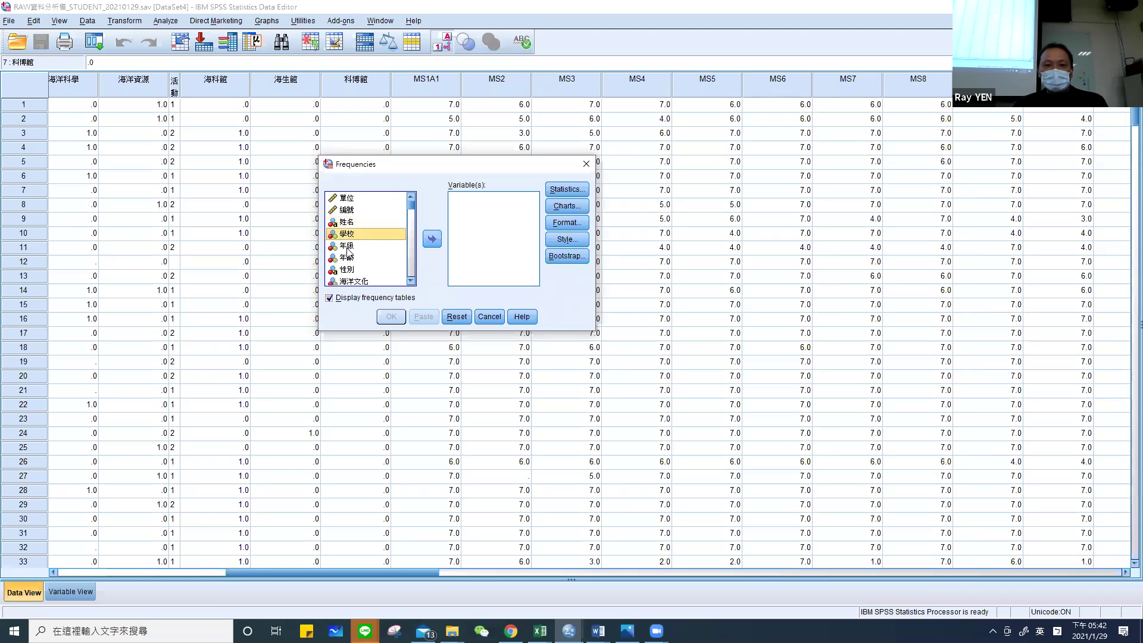
left_click(349, 247, "shift")
left_click(351, 257, "shift")
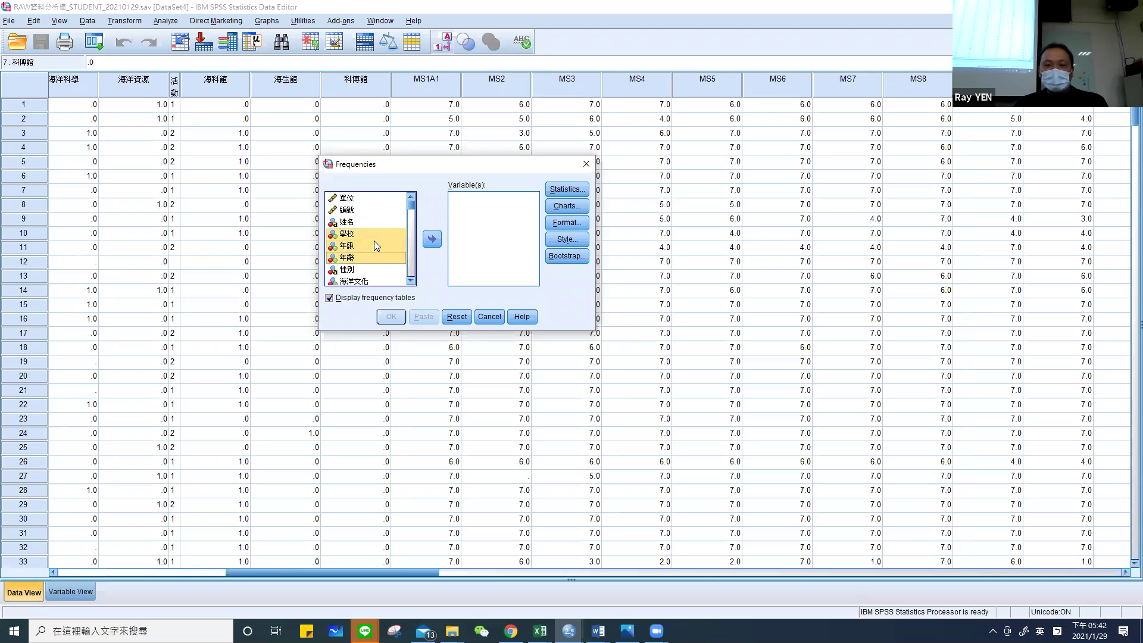
left_click(586, 163)
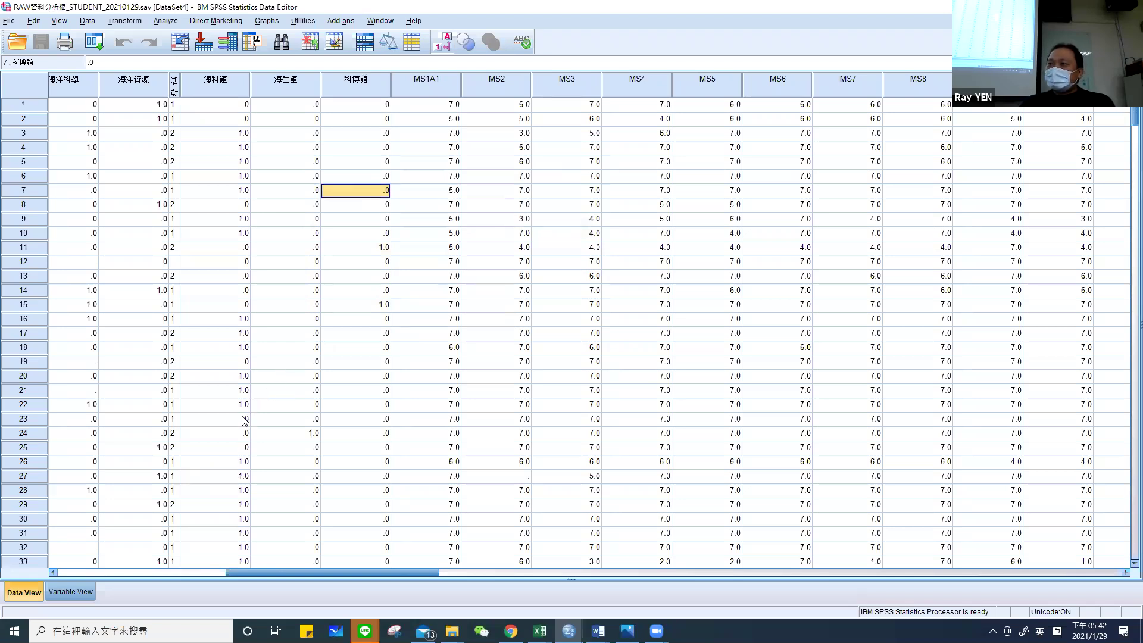
Show the variable definitions and examine the names and labels from 單位 through the MS and MC items to the computed scores.
left_click(80, 590)
scroll(272, 160, "up", 7)
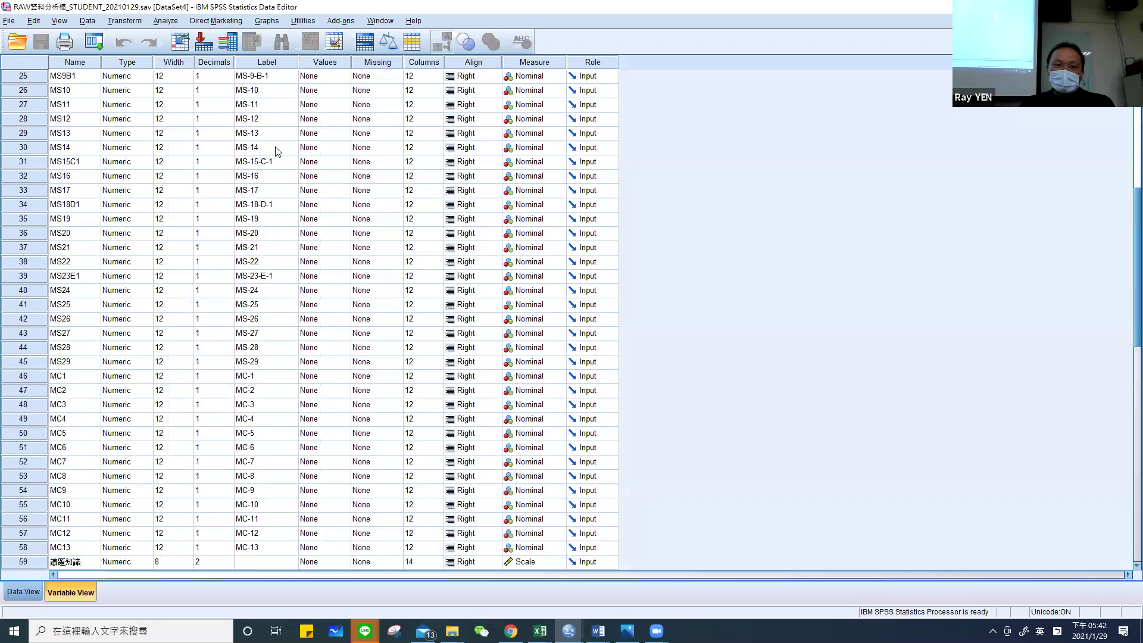
left_click(262, 91)
scroll(283, 216, "down", 8)
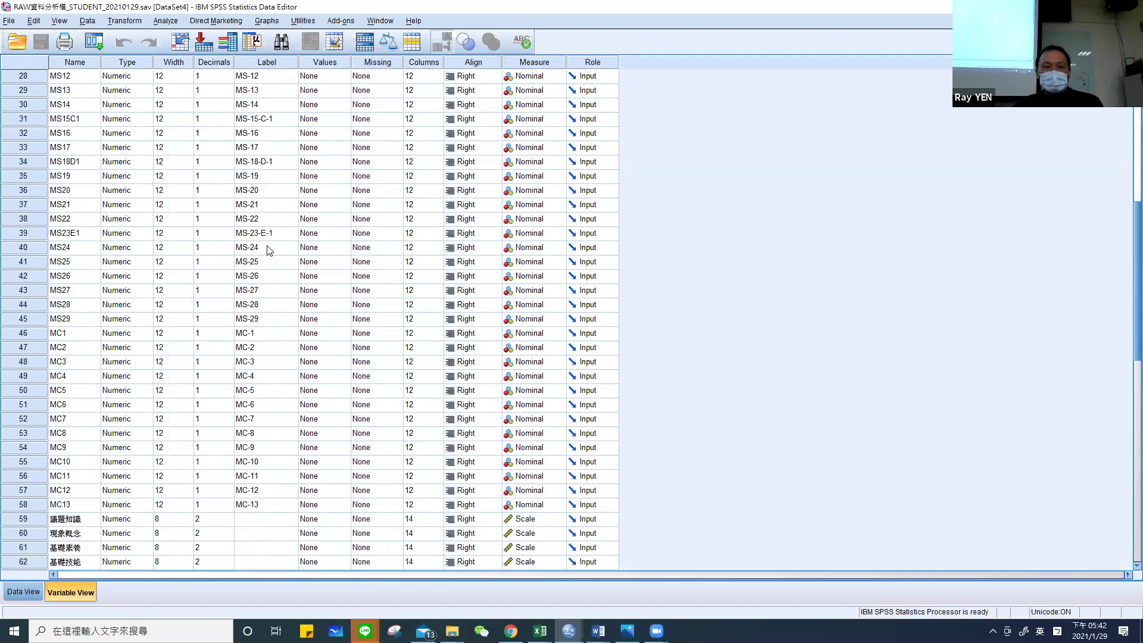
left_click(260, 333)
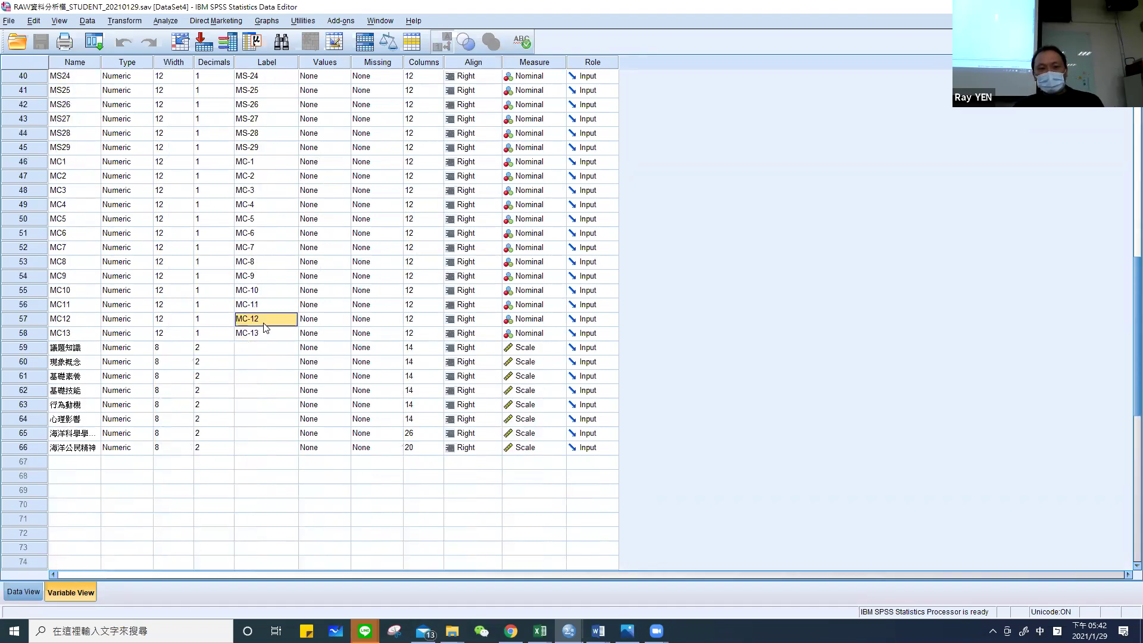
scroll(265, 328, "up", 13)
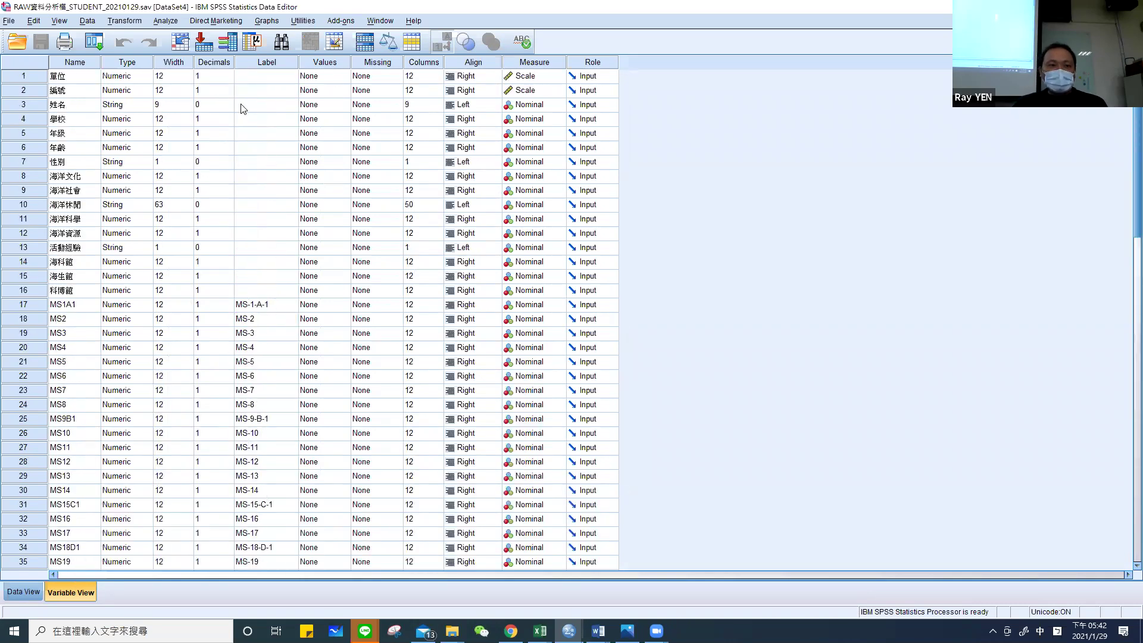
left_click(267, 95)
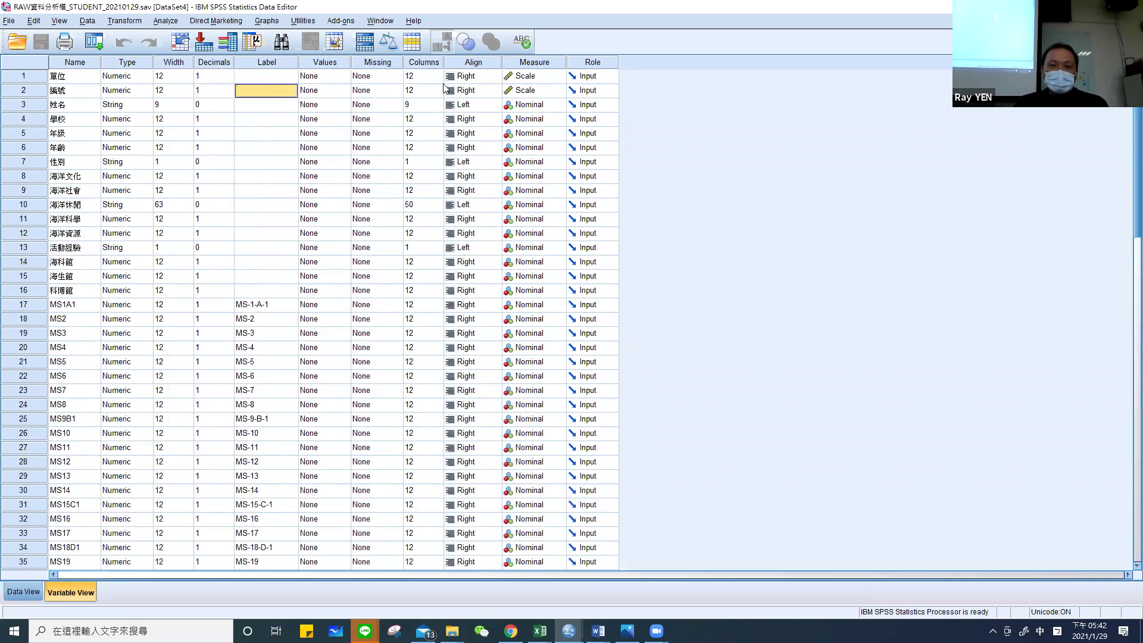
left_click(231, 106)
left_click(262, 81)
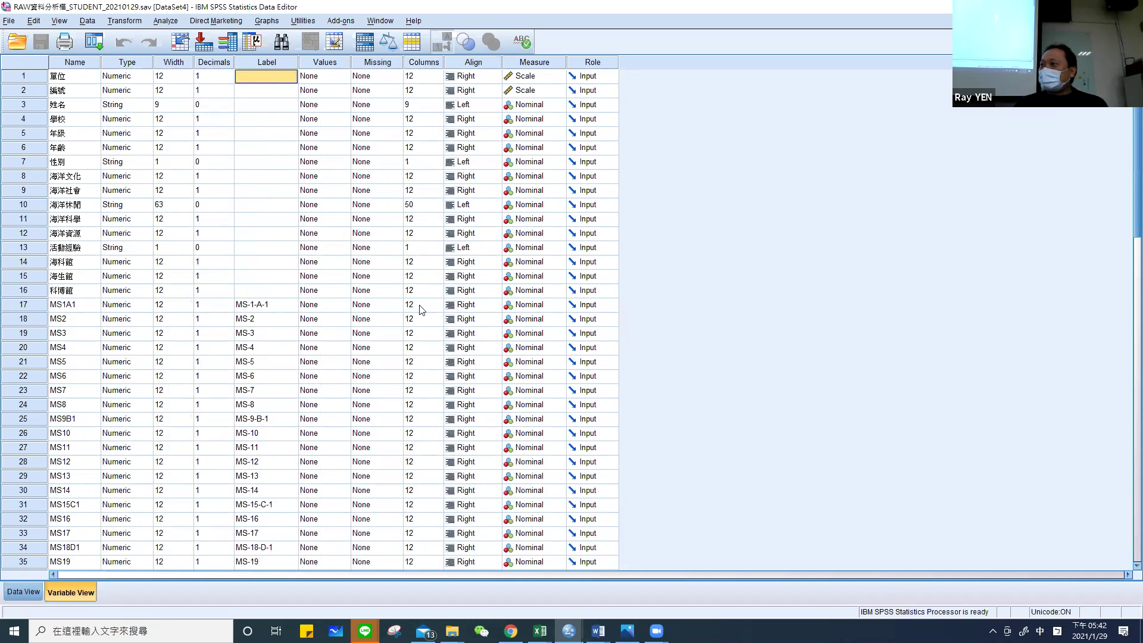
Switch to the Excel raw-data workbook, open the comment on the 單位 header for editing, and show its unit list from the first entry.
left_click(540, 631)
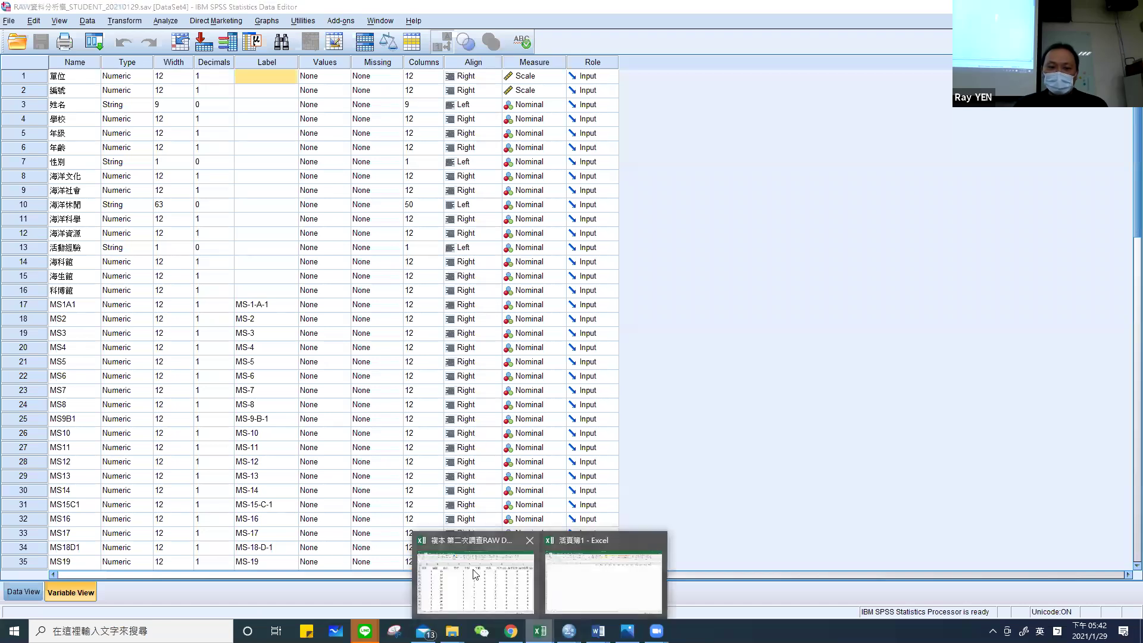
left_click(474, 580)
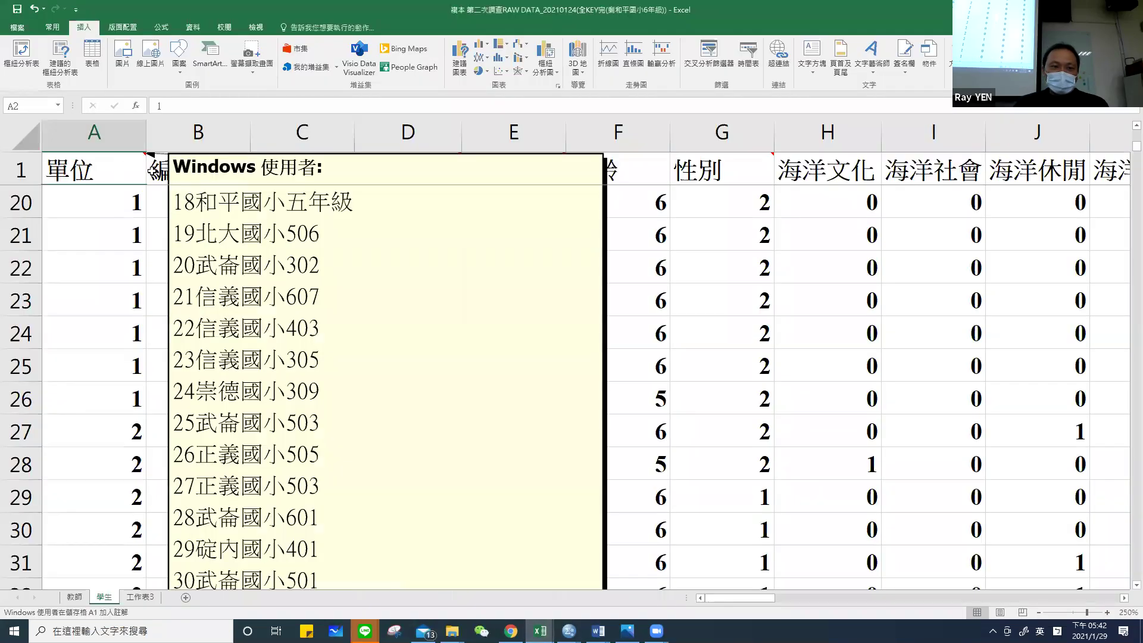
left_click(132, 180)
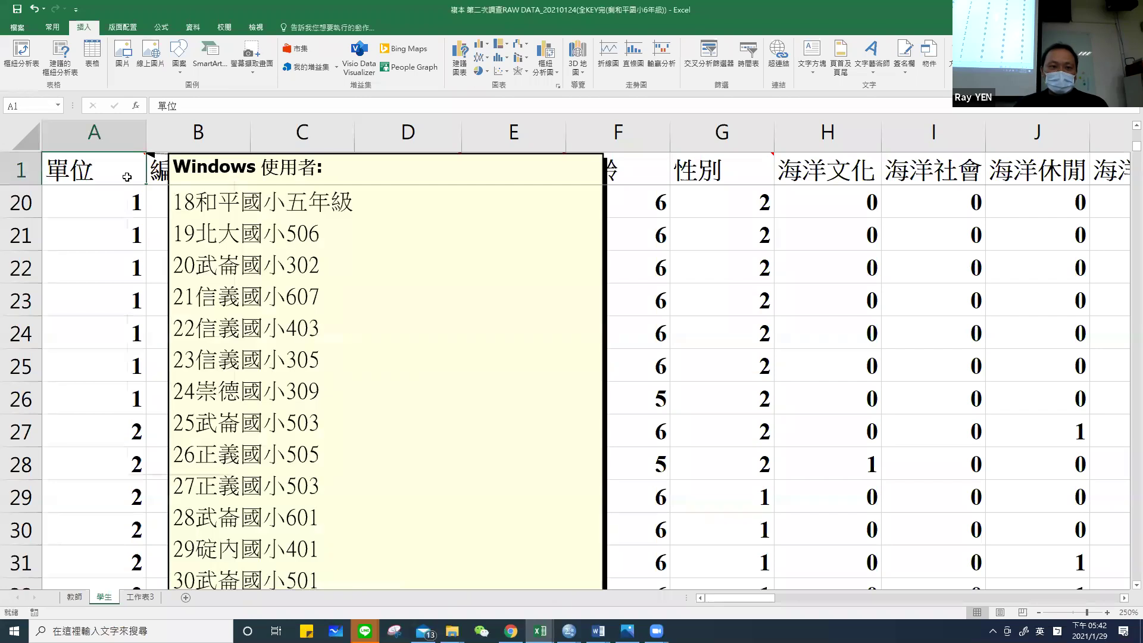
right_click(131, 180)
left_click(173, 367)
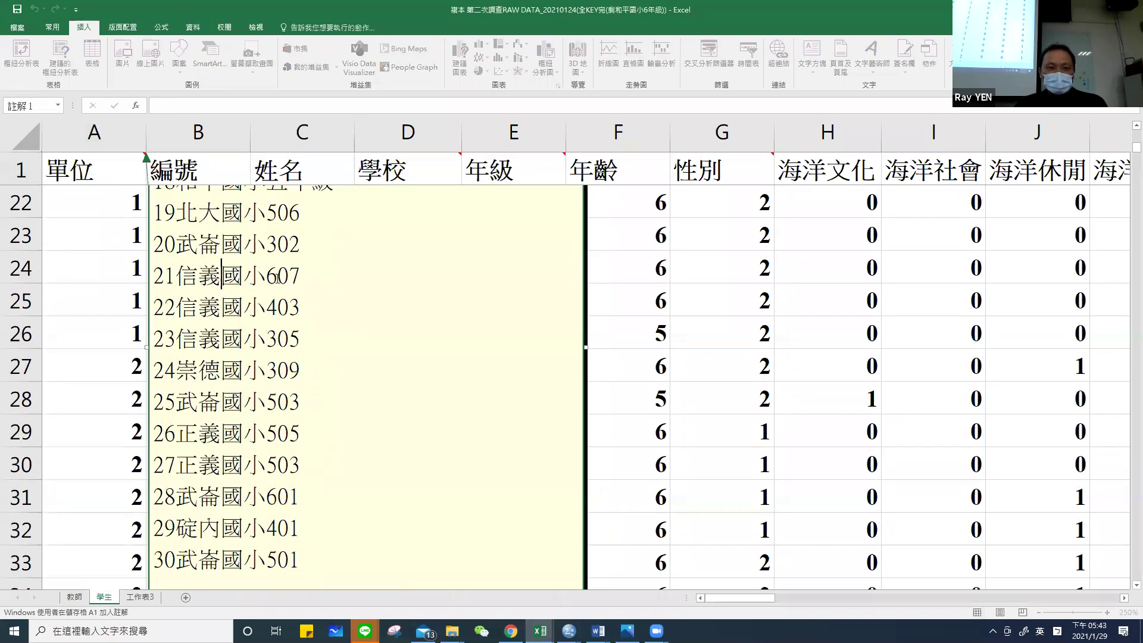
scroll(272, 284, "up", 2)
scroll(272, 284, "up", 5)
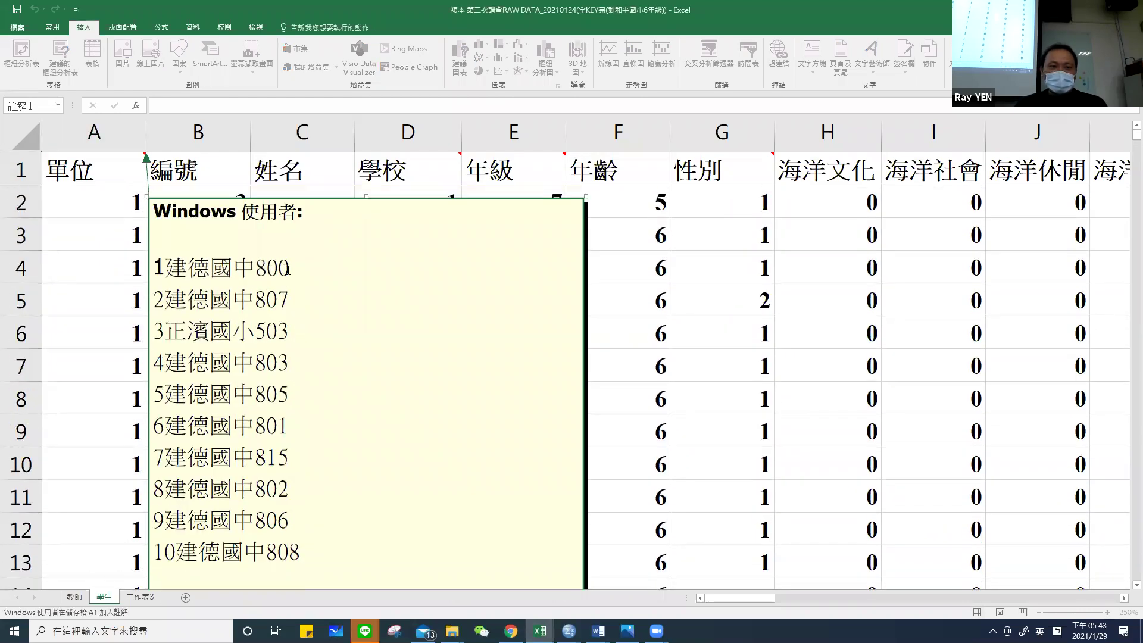
Copy 建德國中800 from the Excel comment and add it in SPSS as the value label for 1 of the 單位 variable.
left_click_drag(296, 267, 165, 267)
key("ctrl+c")
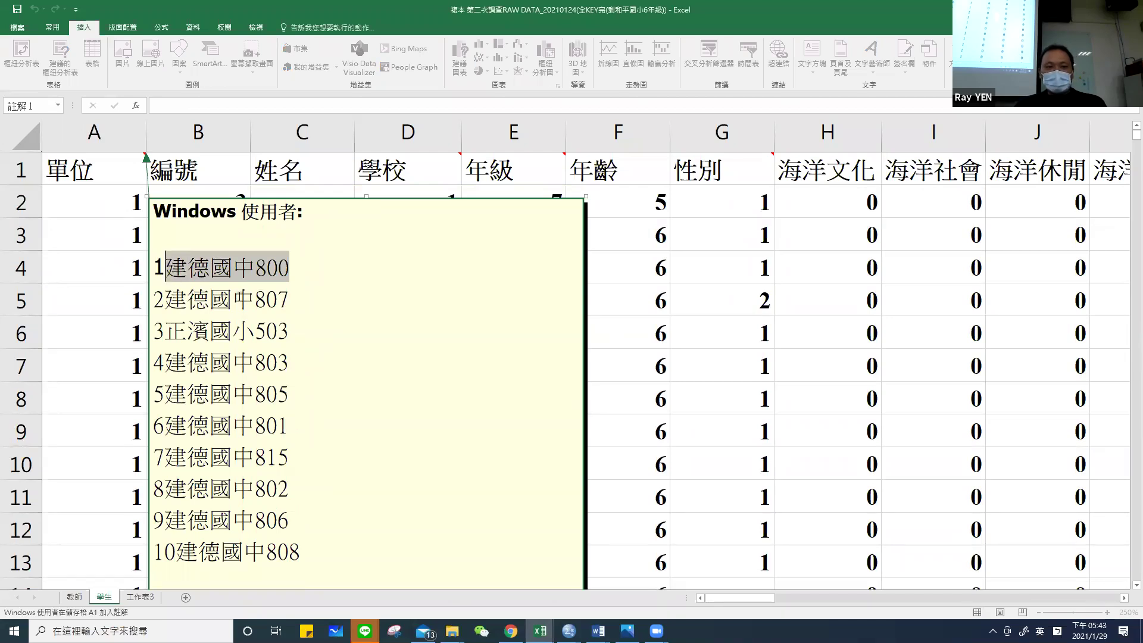
key("alt+Tab")
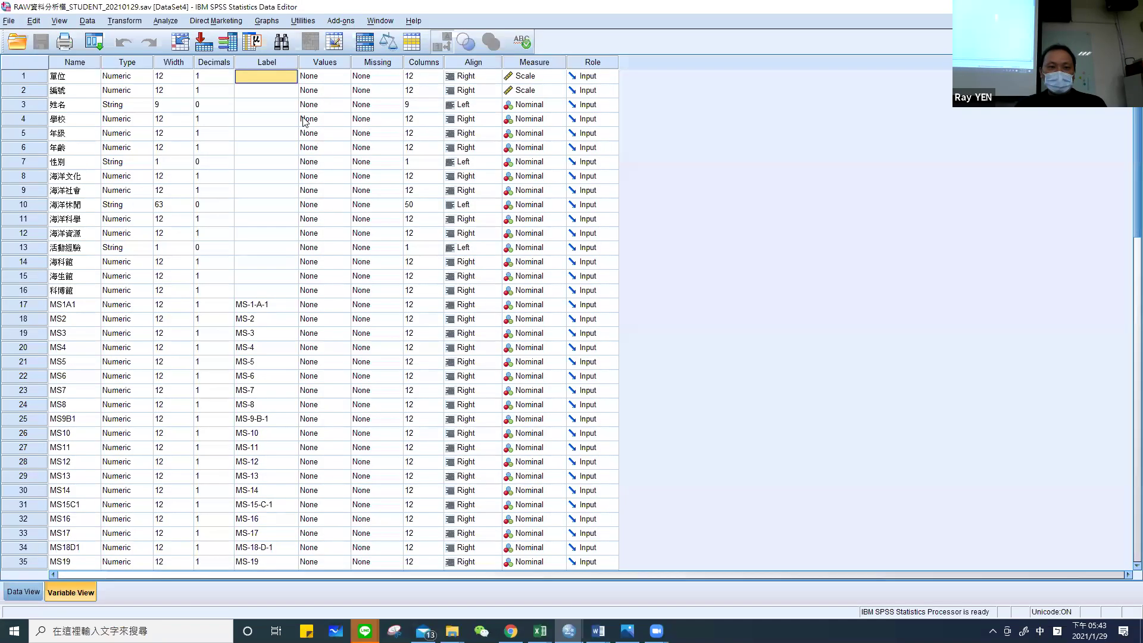
left_click(331, 80)
left_click(344, 76)
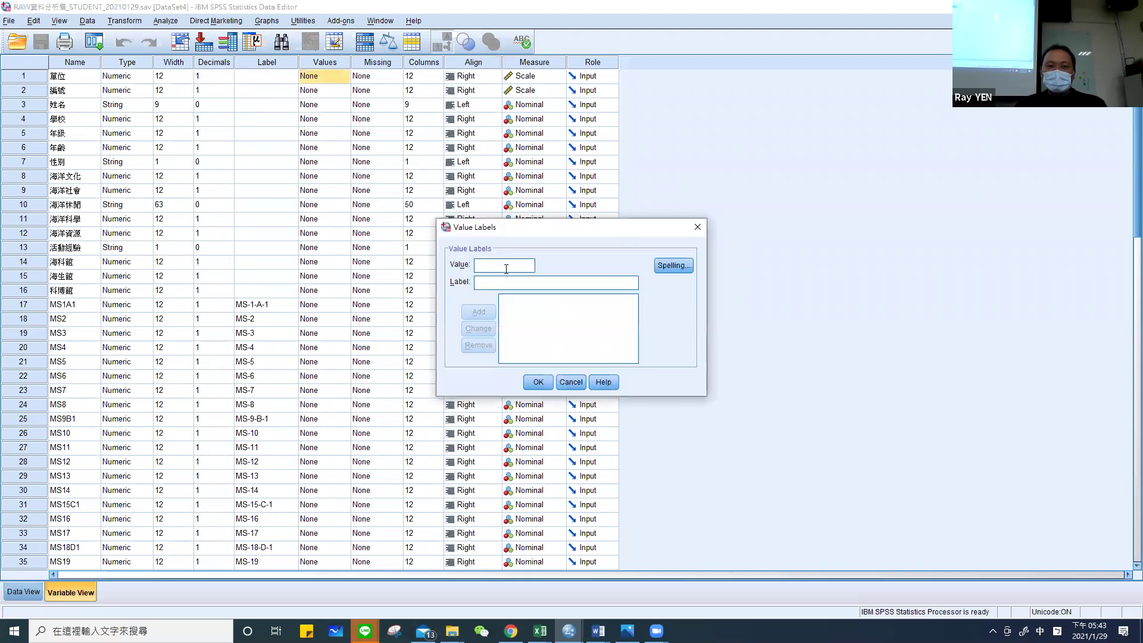
type("1")
key("shift")
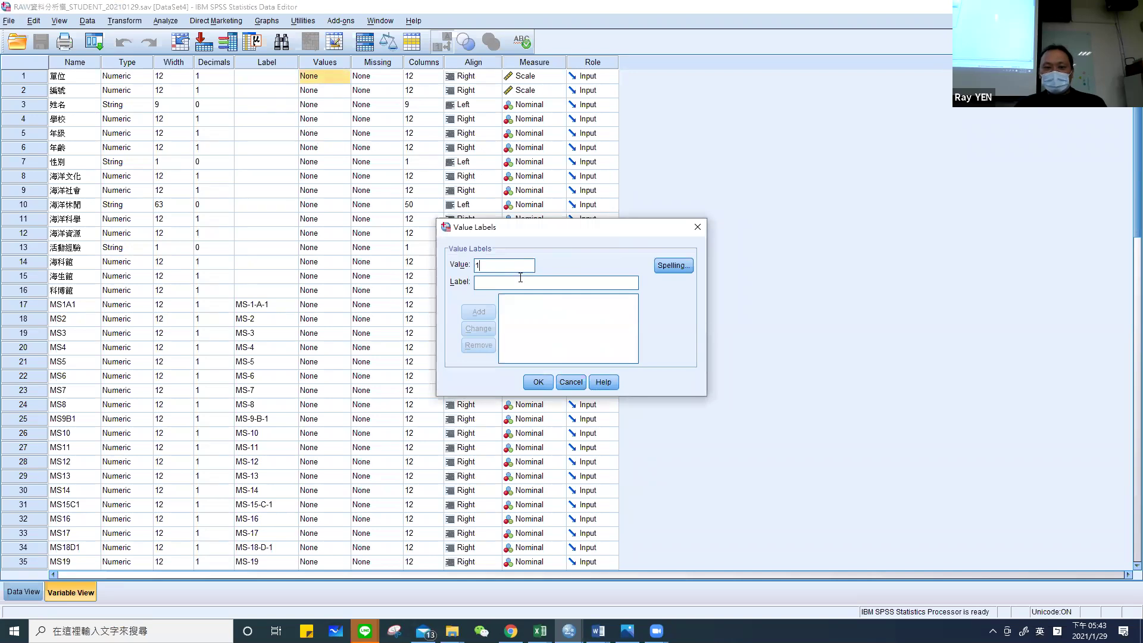
key("ctrl+v")
left_click(478, 311)
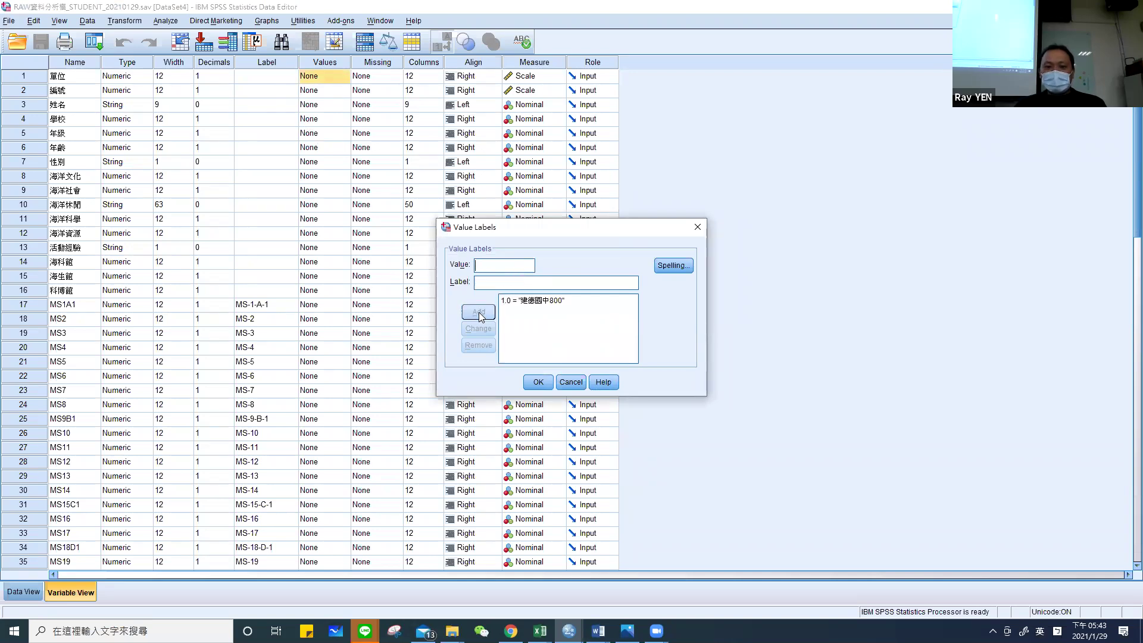
Copy 建德國中807 from the Excel comment and add it in SPSS as the 單位 value label for 2.
key("alt+Tab")
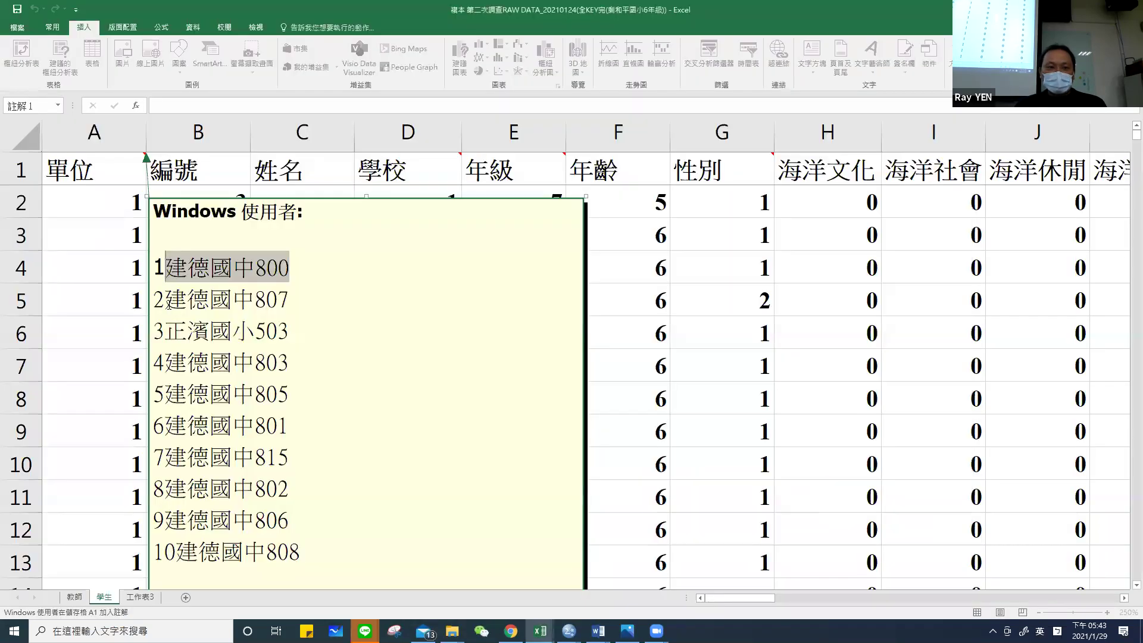
left_click_drag(166, 300, 312, 302)
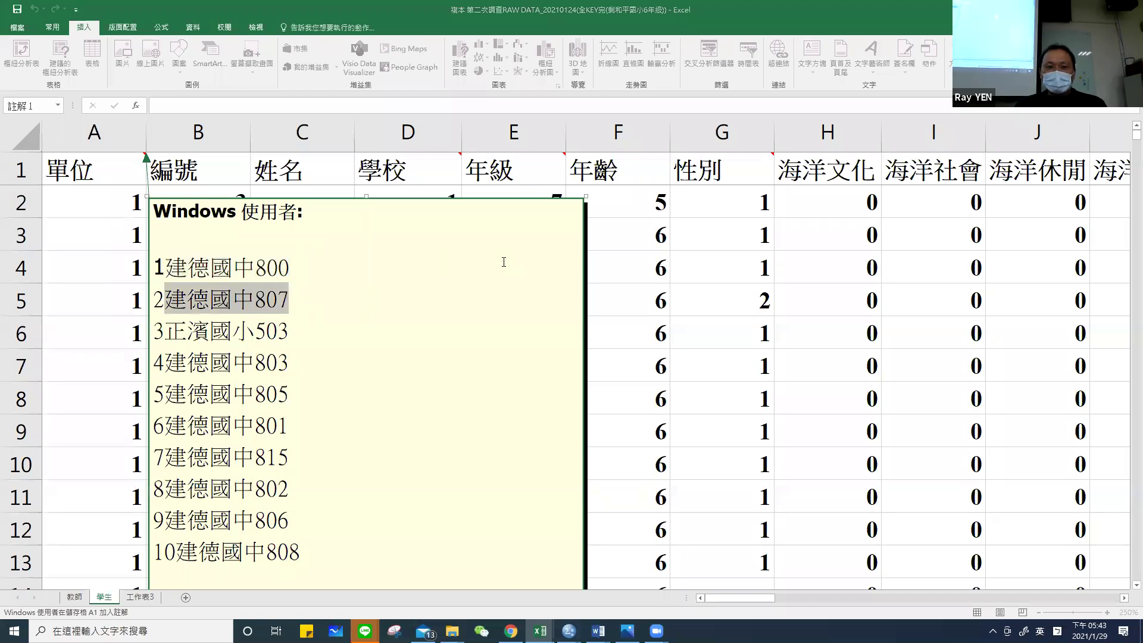
key("alt+Tab")
type("2")
left_click(466, 314)
Copy 正濱國小503 from the Excel comment and add it in SPSS as the 單位 value label for 3.
key("alt+Tab")
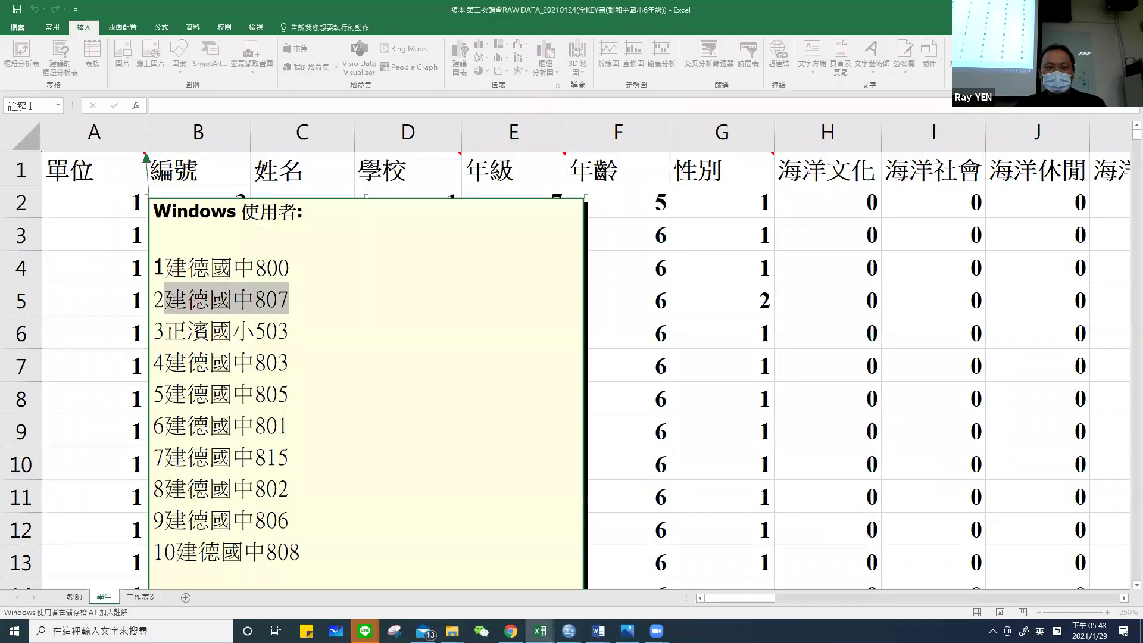
left_click_drag(166, 331, 296, 329)
key("ctrl+c")
key("alt+Tab")
key("ctrl+v")
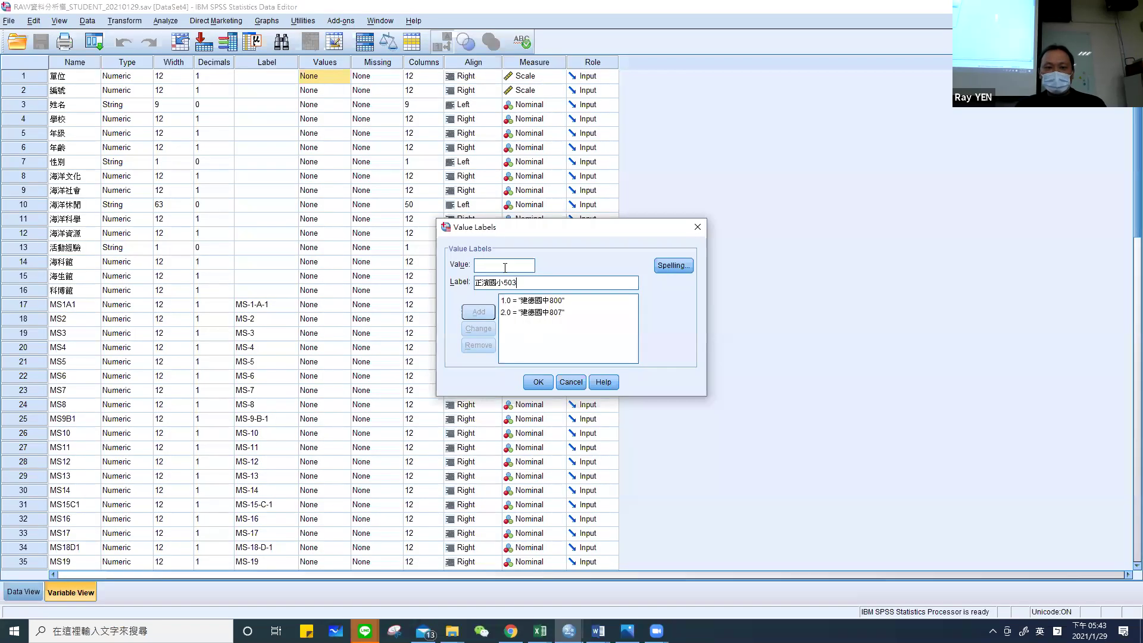
type("3")
left_click(478, 311)
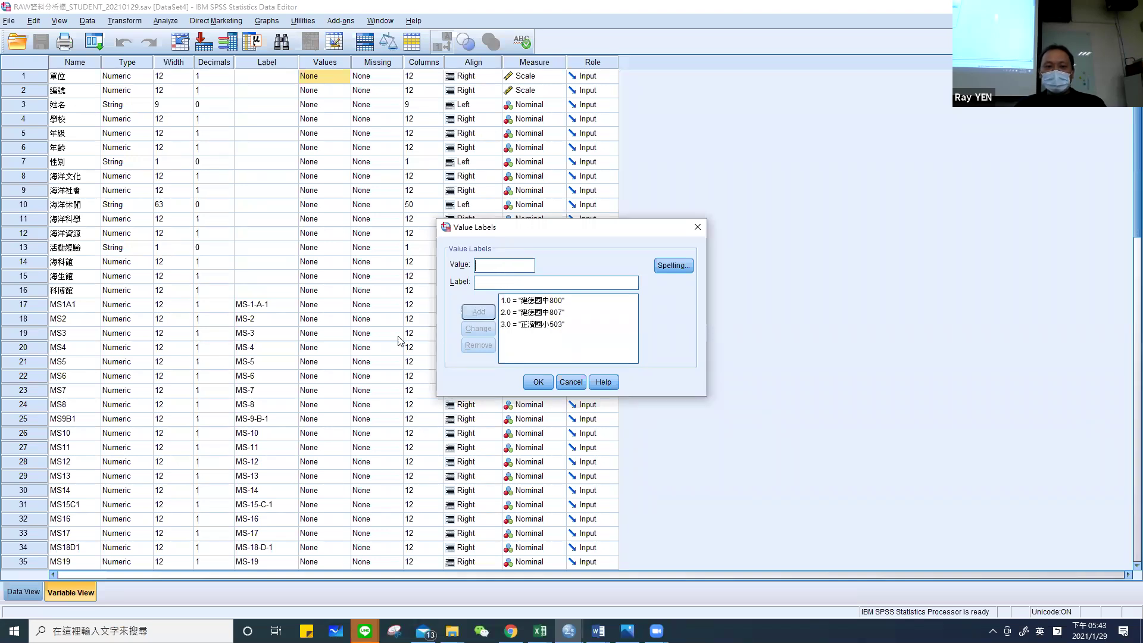
Copy 建德國中803 from the Excel comment and add it in SPSS as the 單位 value label for 4.
key("alt+Tab")
left_click_drag(167, 361, 289, 360)
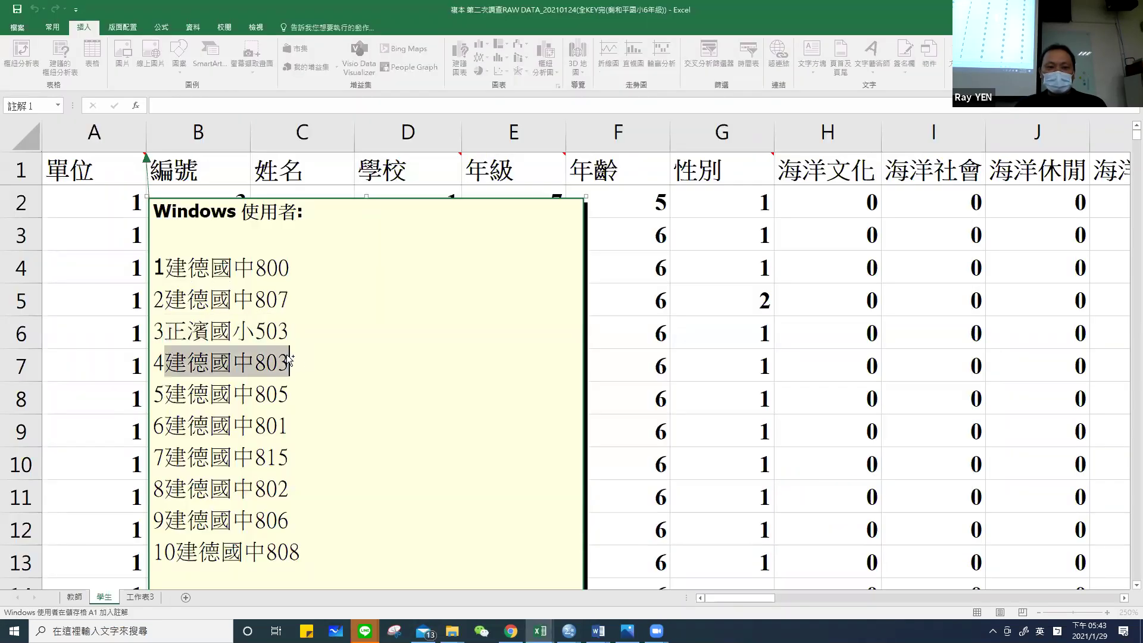
key("ctrl+c")
key("alt+Tab")
key("ctrl+v")
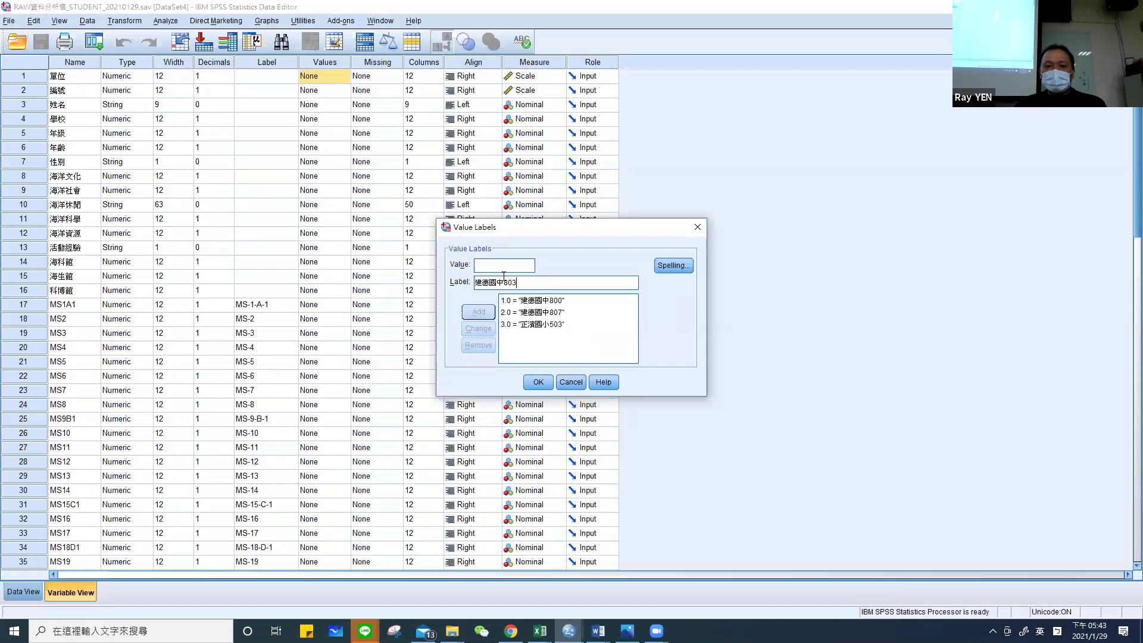
left_click(503, 269)
type("4")
left_click(478, 311)
Copy 建德國中805 from the Excel comment, add it as the 單位 value label for 5, and accept the labels.
key("alt+Tab")
left_click_drag(167, 392, 289, 393)
key("ctrl+c")
key("alt+Tab")
key("ctrl+v")
type("5")
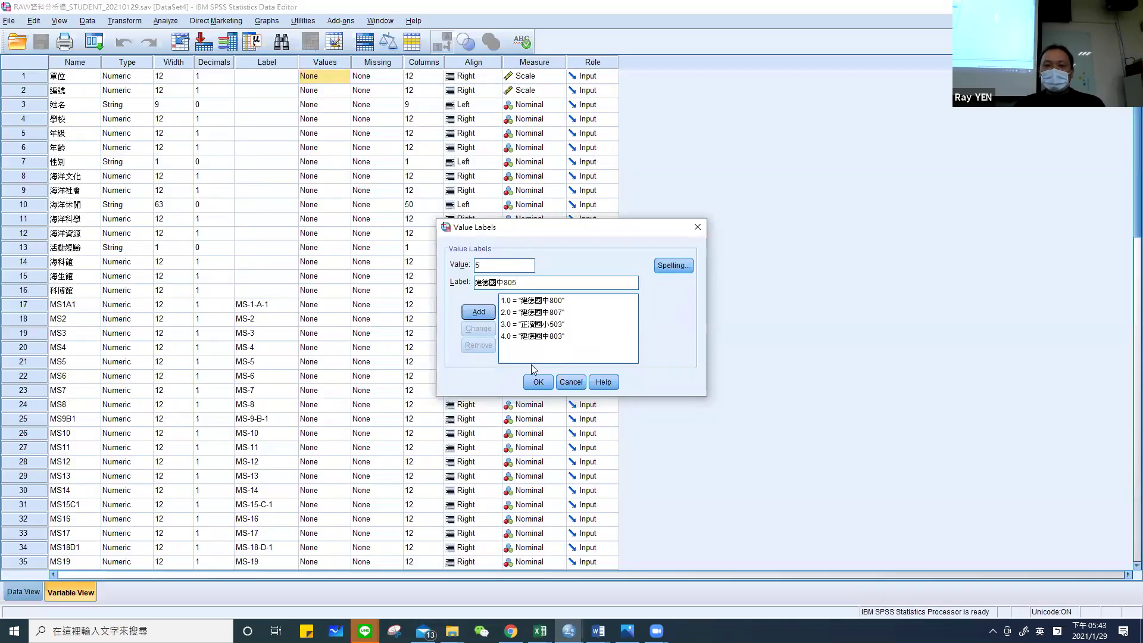
left_click(480, 312)
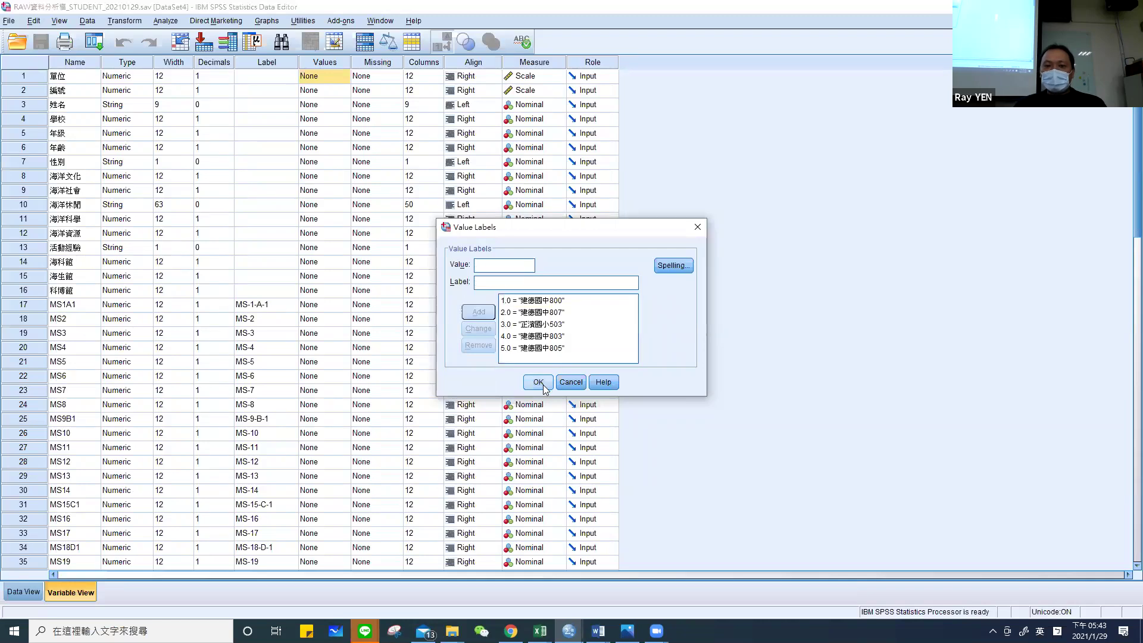
left_click(538, 382)
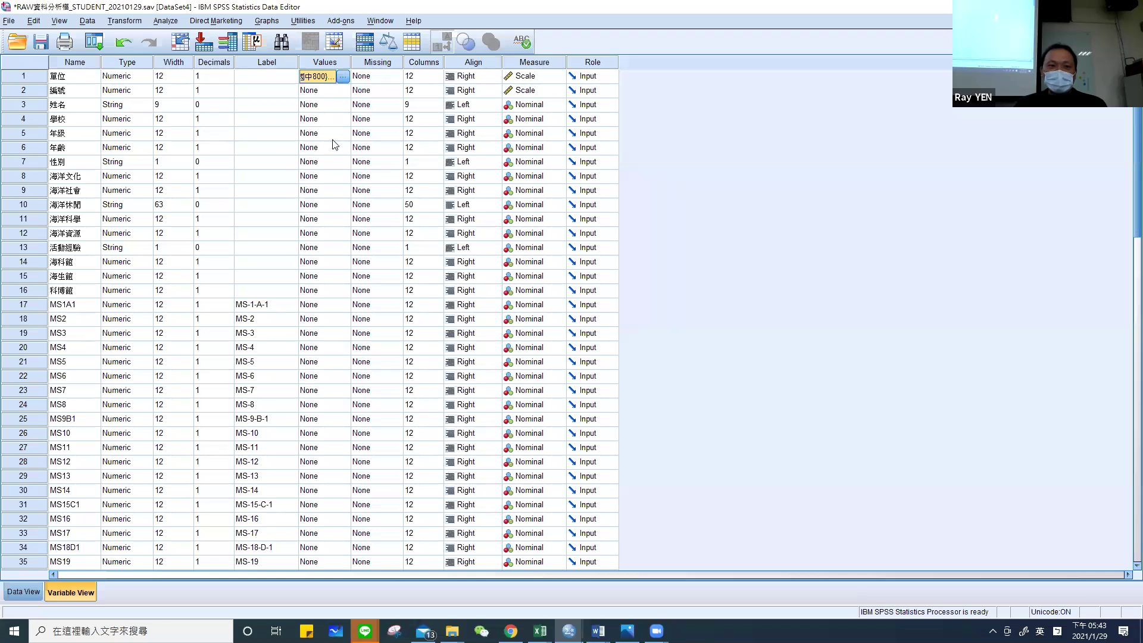
Check the 性別 column in the Excel raw data and enter 男性 in SPSS as the 性別 value label for 1.
left_click(335, 165)
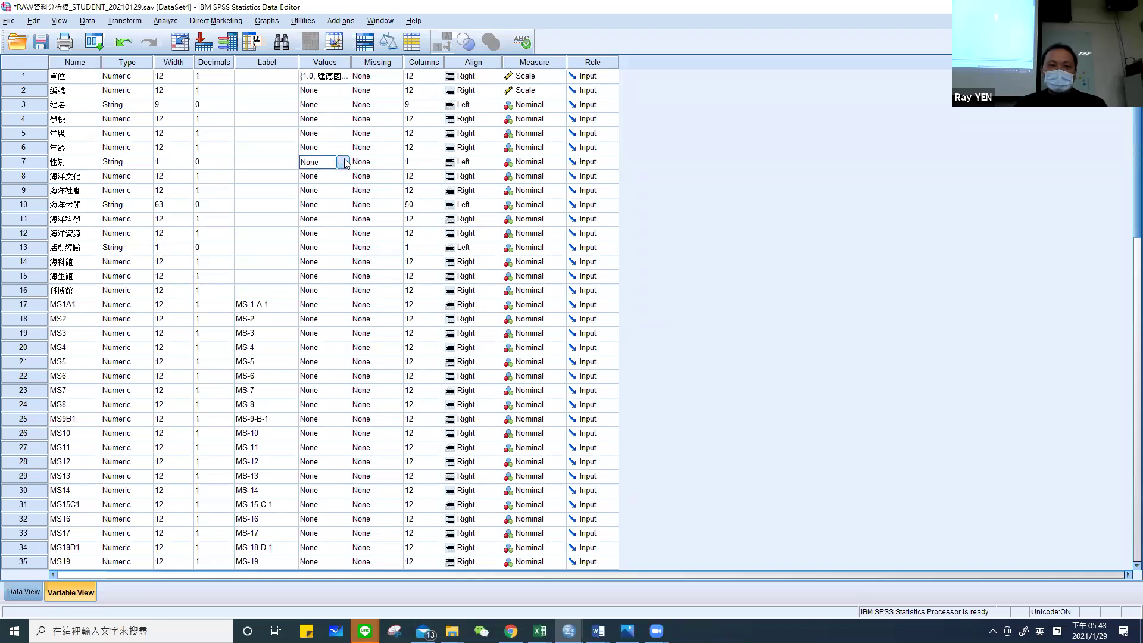
left_click(343, 162)
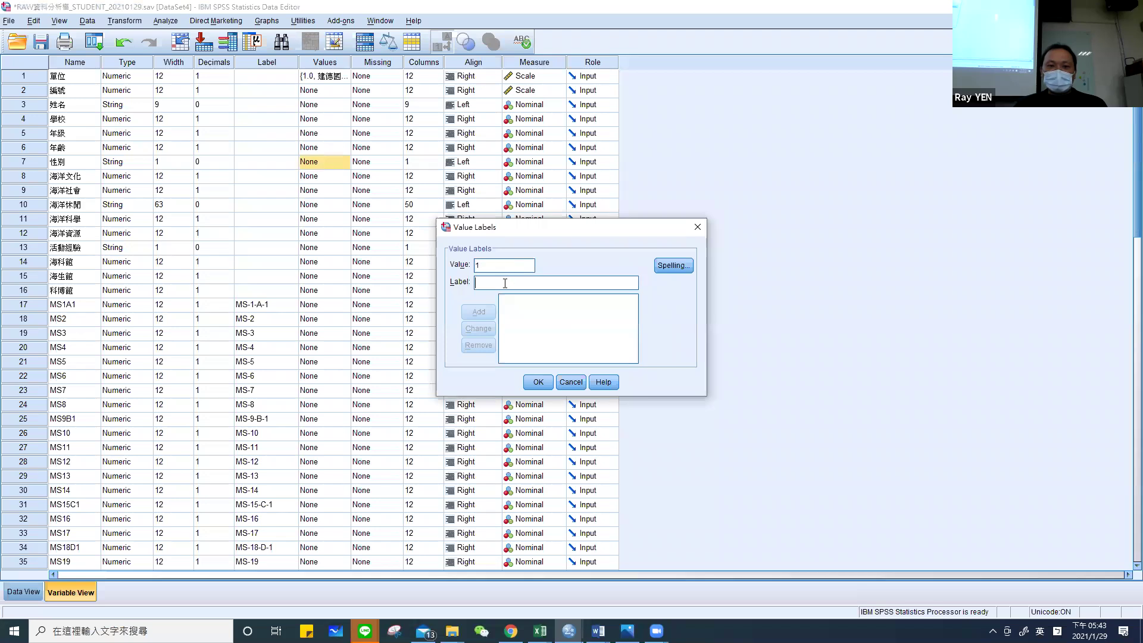
key("alt+Tab")
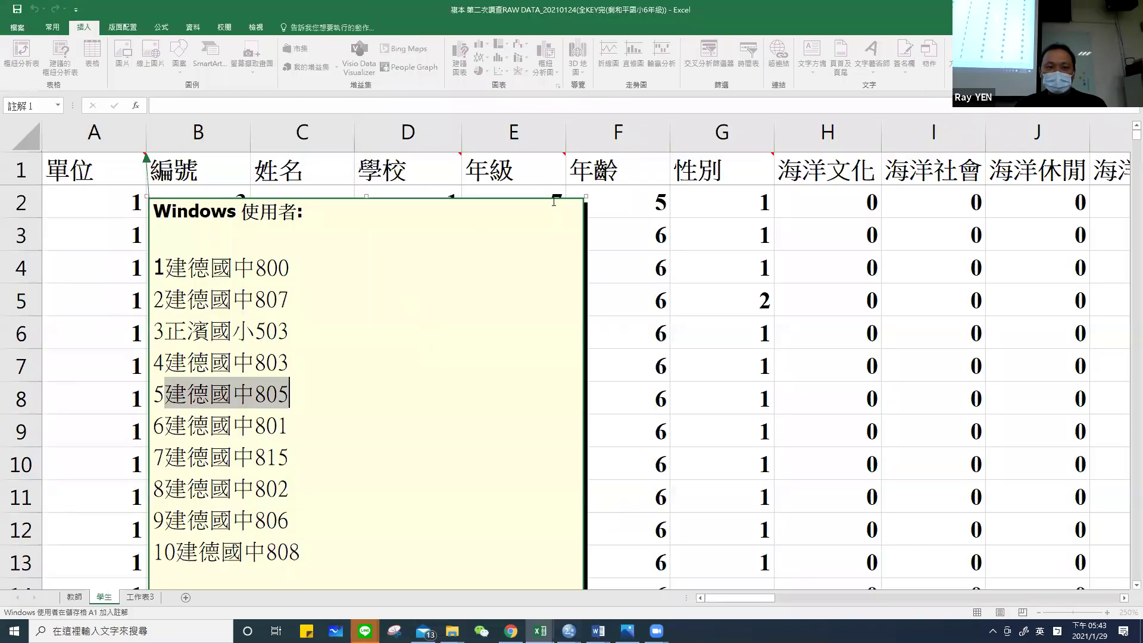
left_click(714, 180)
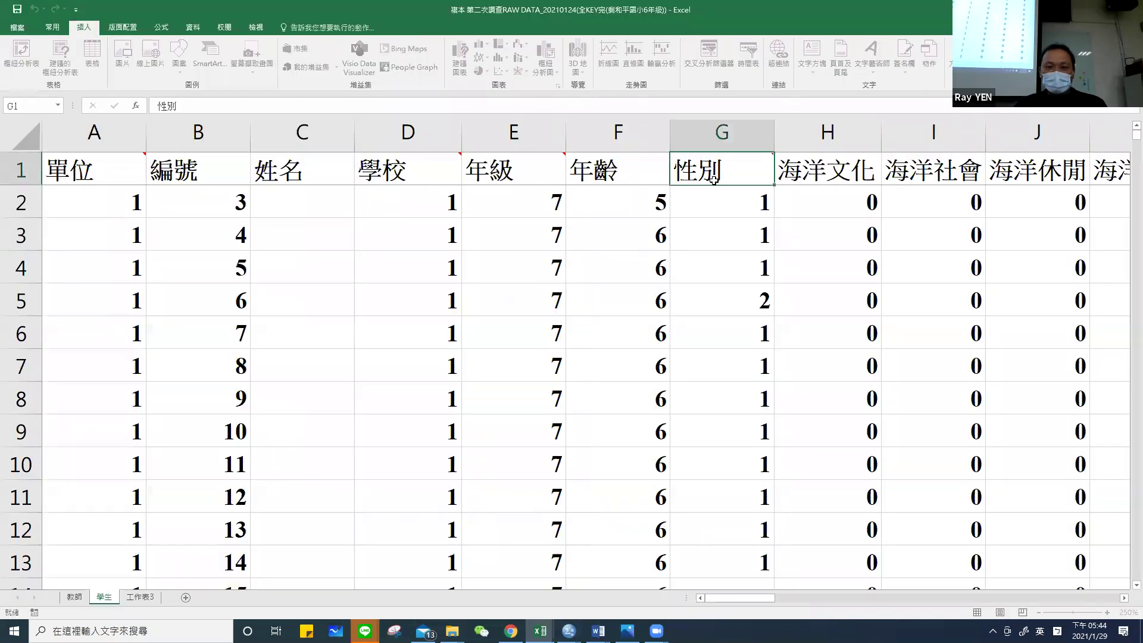
key("alt+Tab")
type("南ting")
key("Return")
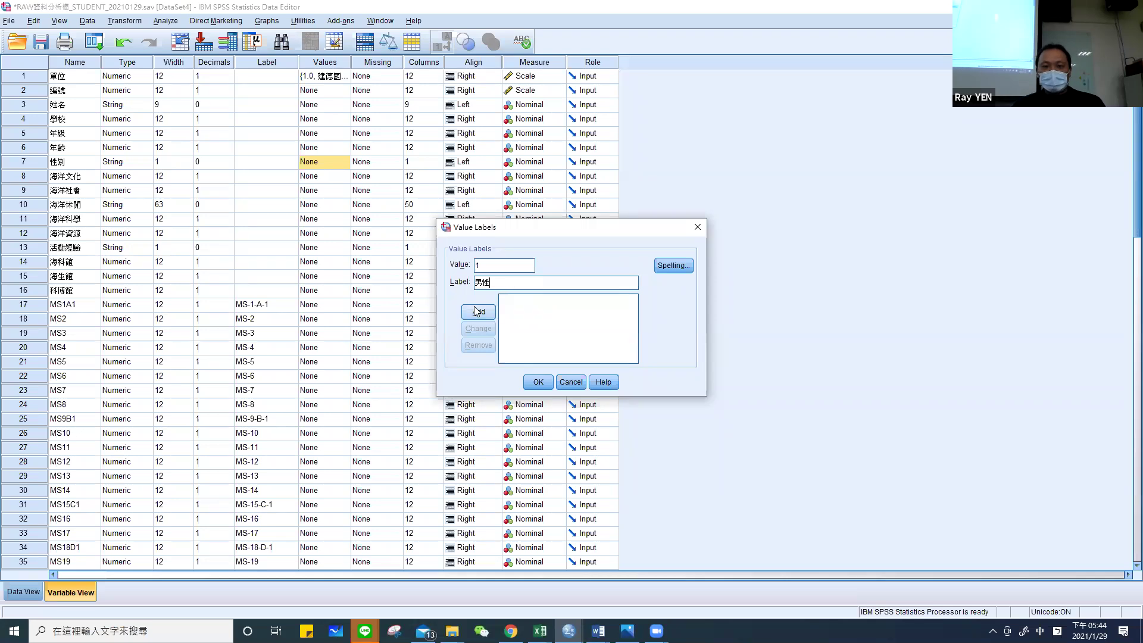
Add 女性 as the 性別 value label for 2 and accept the variable's labels.
type("2")
key("shift")
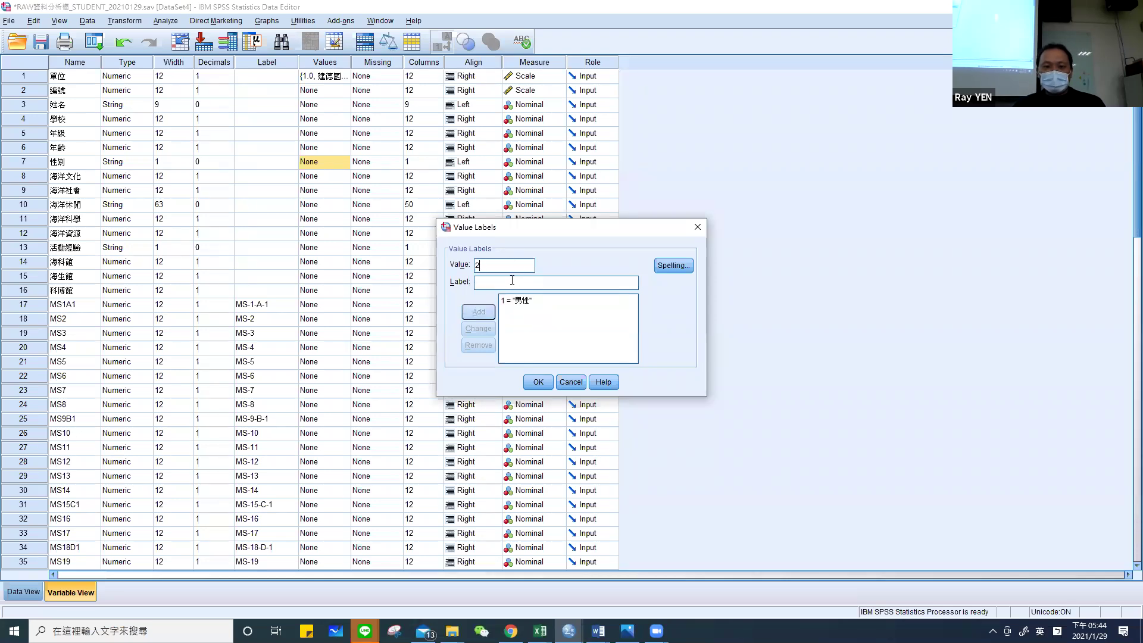
left_click(512, 281)
key("shift")
type("nvxiu")
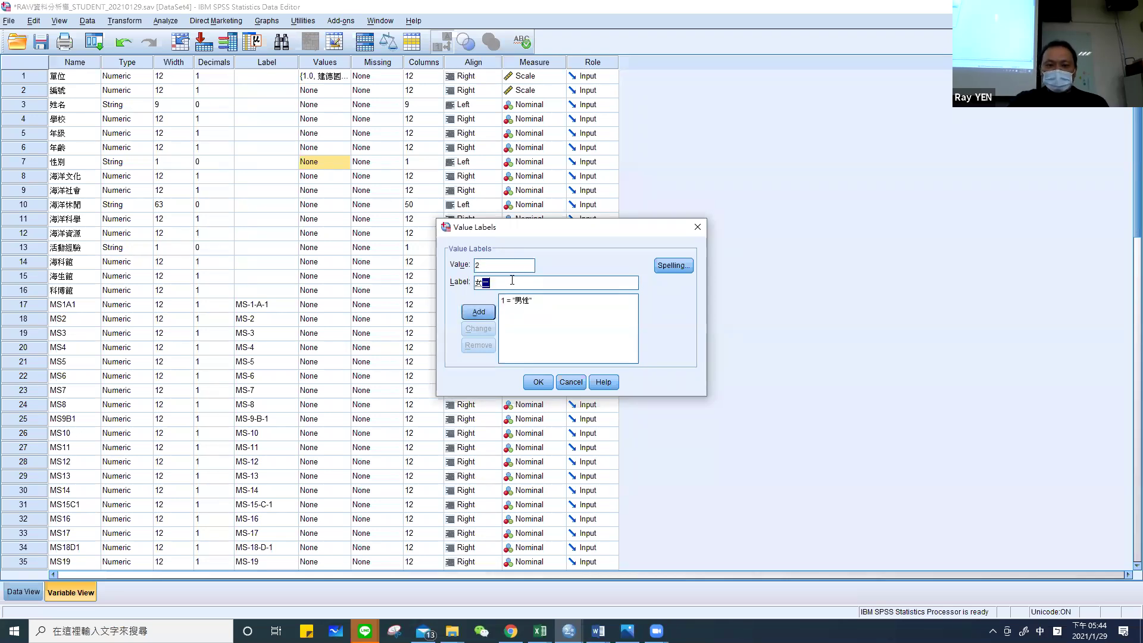
key("BackSpace")
type("xing")
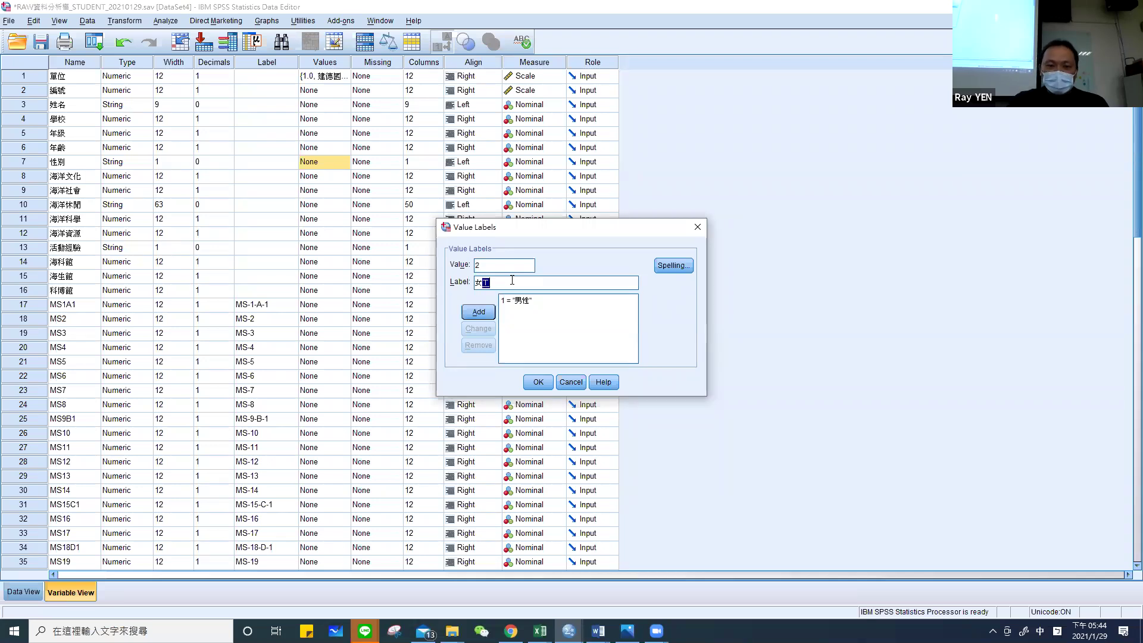
key("Down")
key("Down")
key("Return")
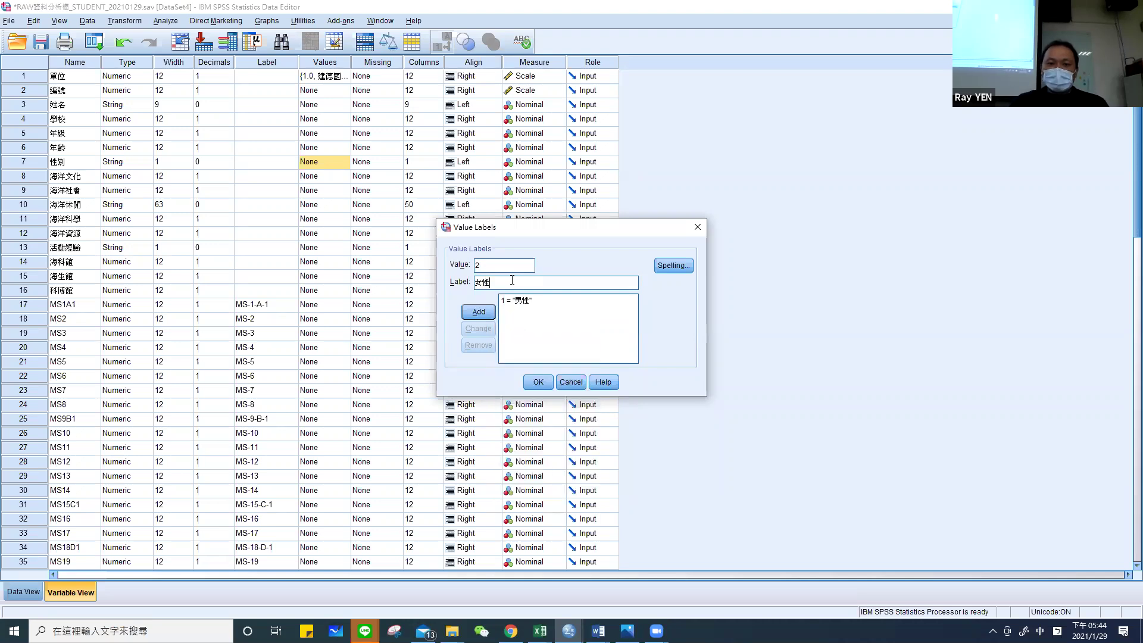
left_click(479, 311)
left_click(538, 382)
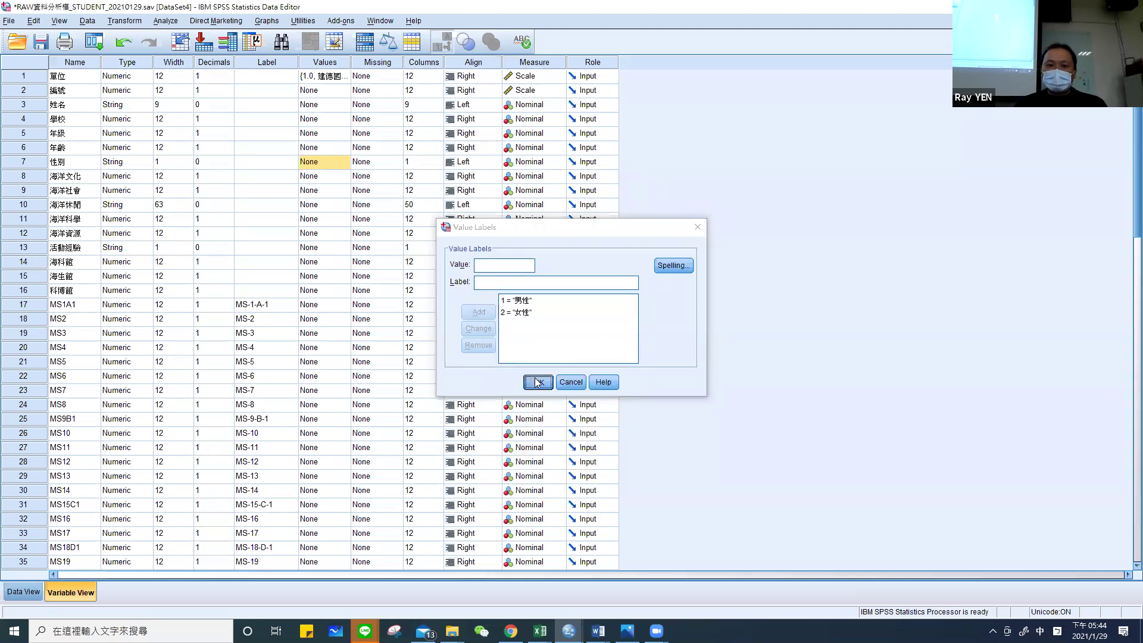
Examine the 單位 and 性別 columns in Data View, alternating between value labels and numeric codes.
left_click(325, 220)
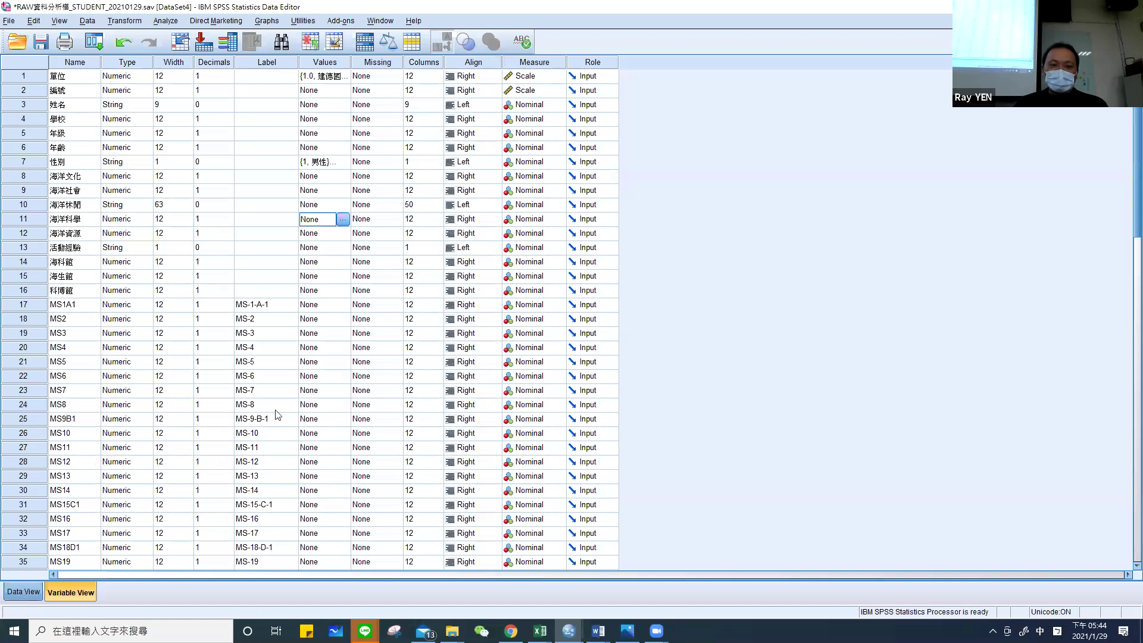
key("ctrl+t")
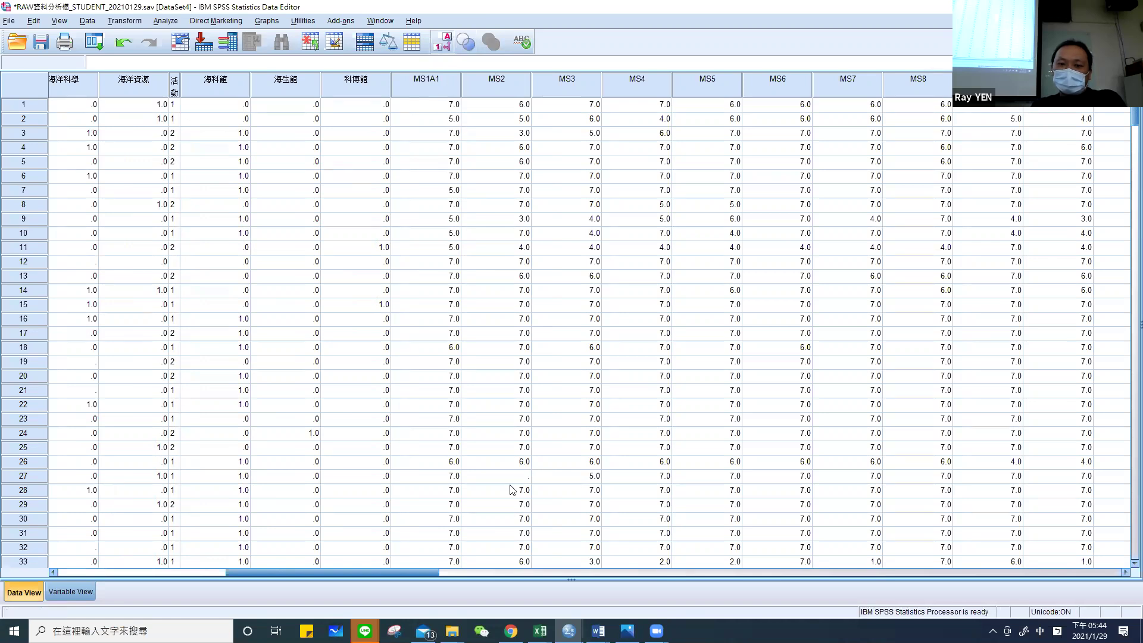
left_click_drag(398, 568, 153, 562)
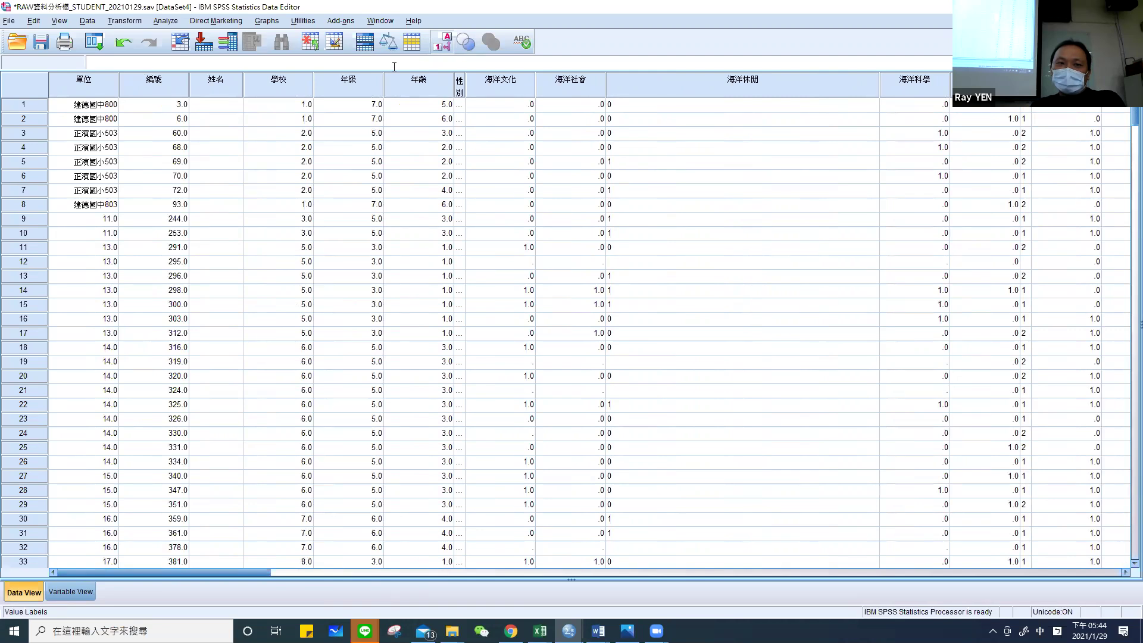
left_click(441, 42)
left_click(441, 41)
left_click(441, 42)
left_click(441, 41)
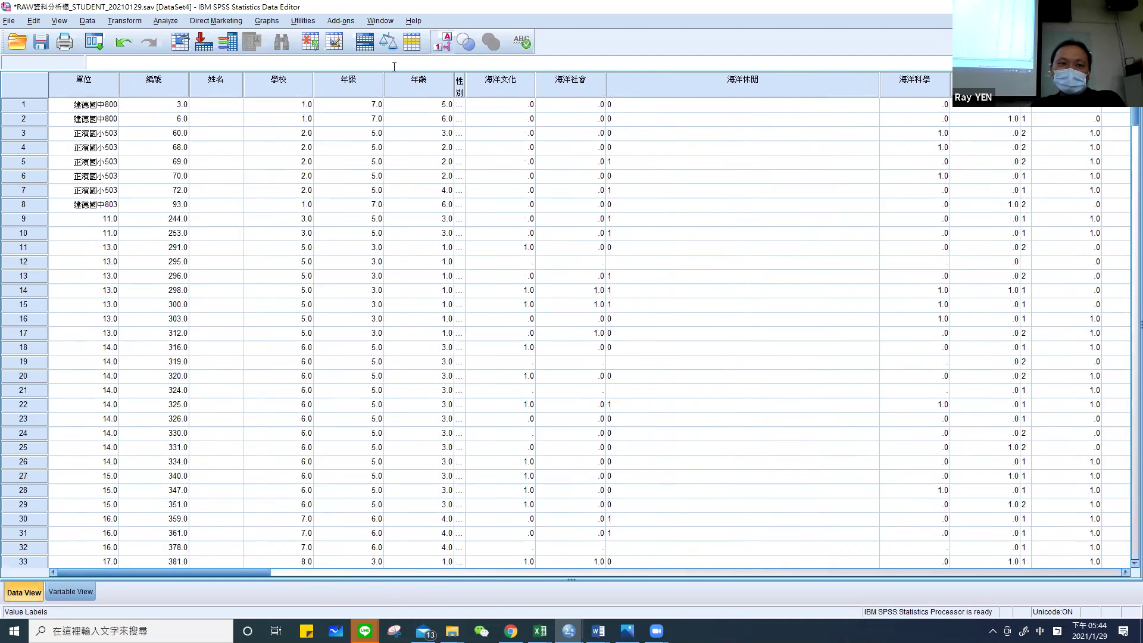
left_click(441, 42)
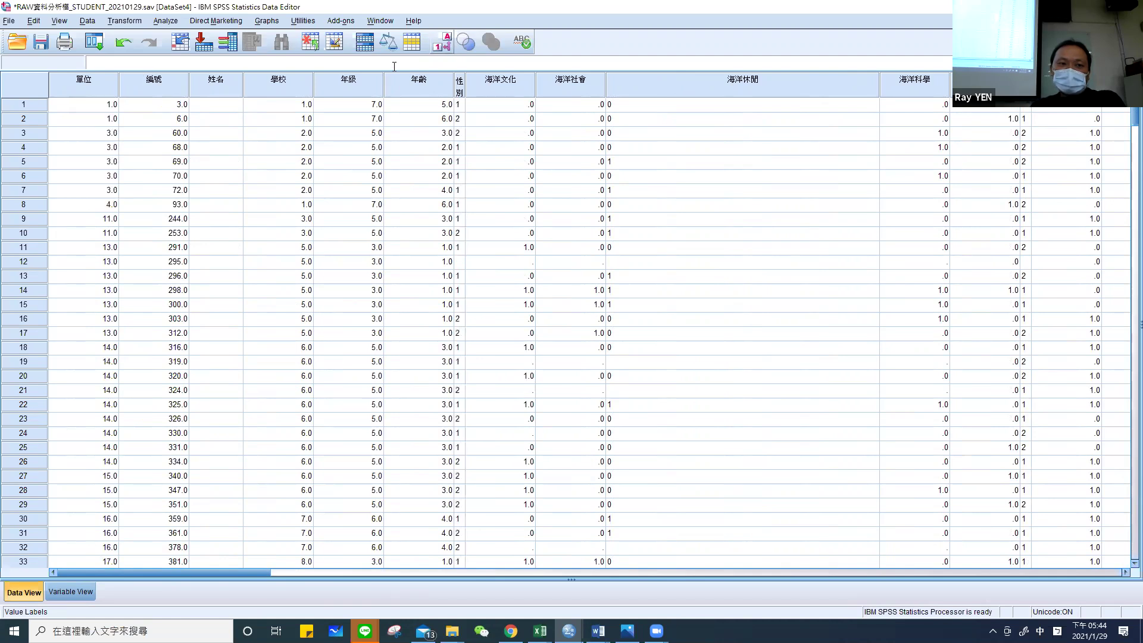
left_click(441, 42)
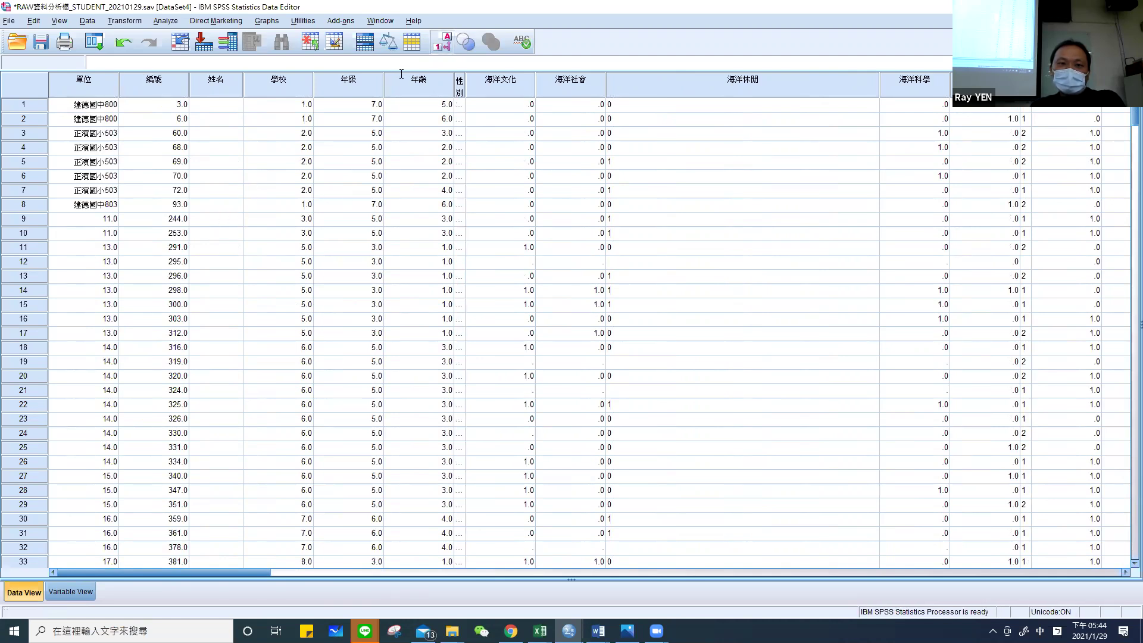
left_click(441, 41)
left_click(441, 41)
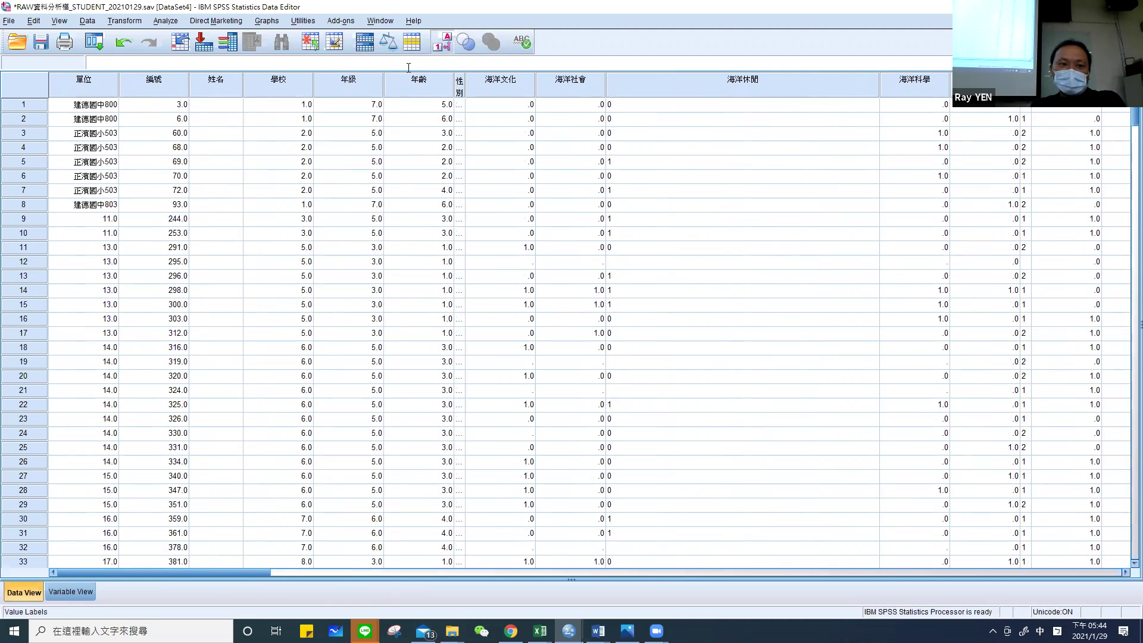
left_click(441, 41)
left_click(441, 41)
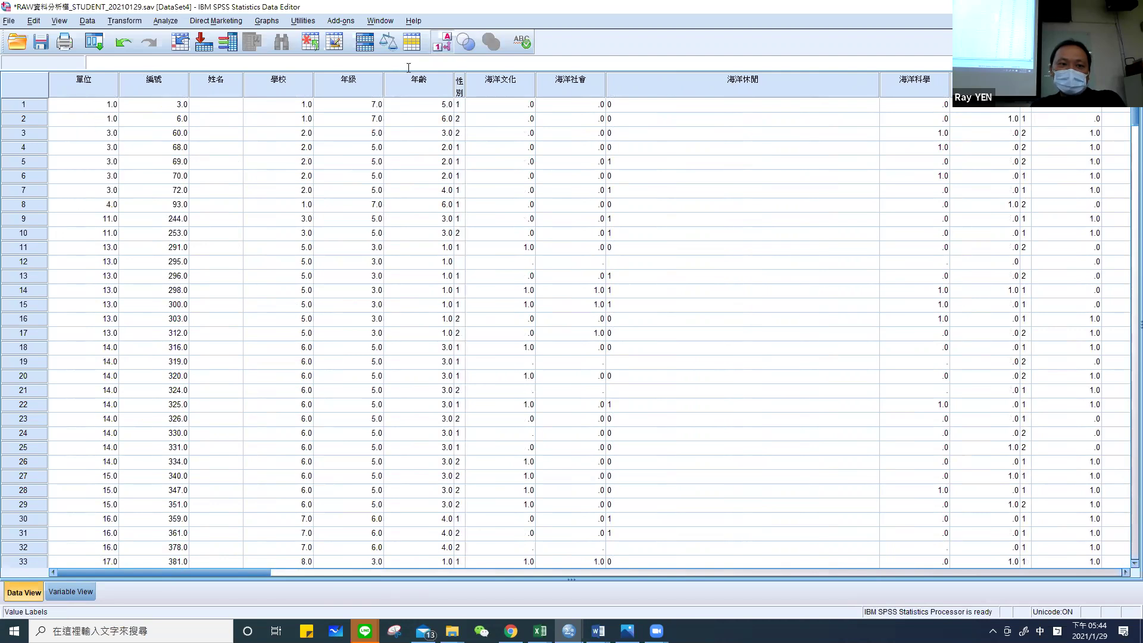
key("alt+v")
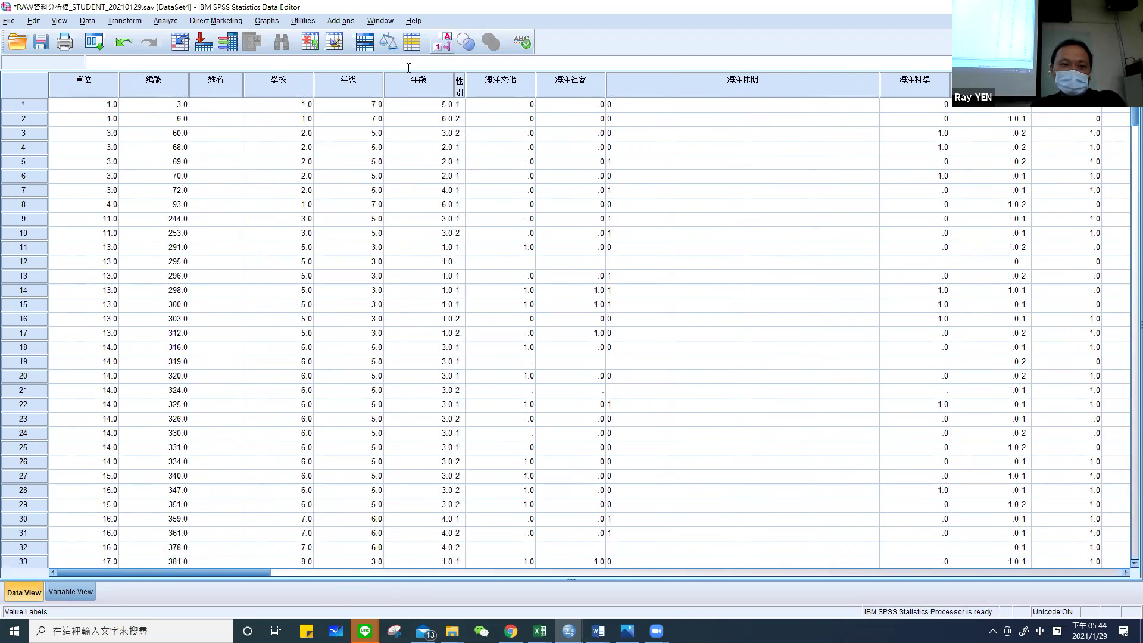
scroll(84, 267, "down", 12)
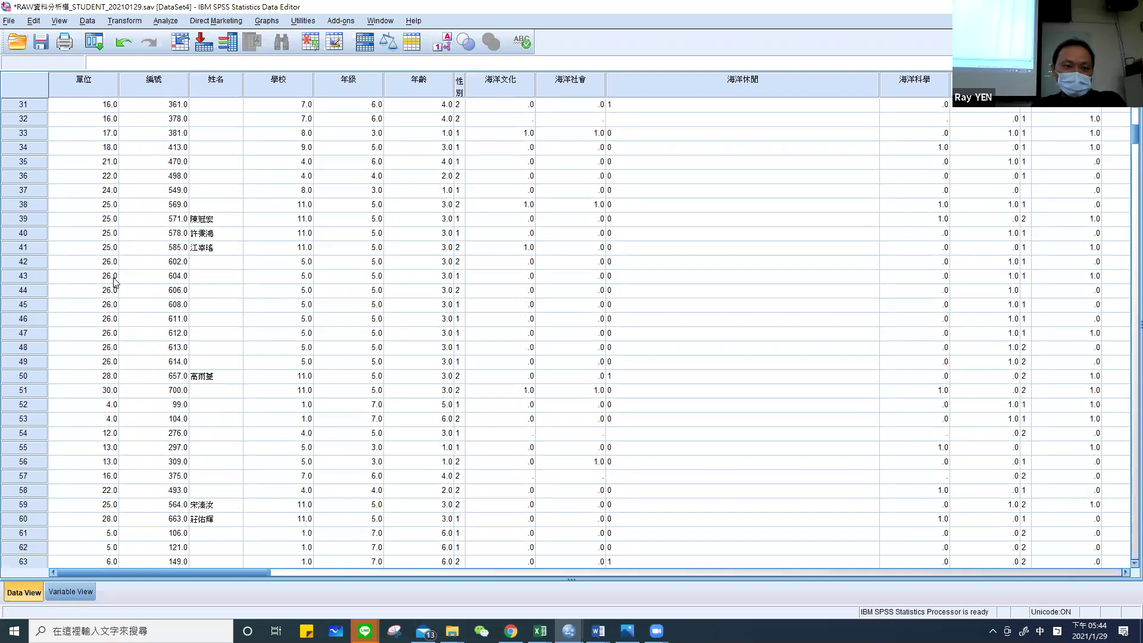
scroll(131, 296, "up", 12)
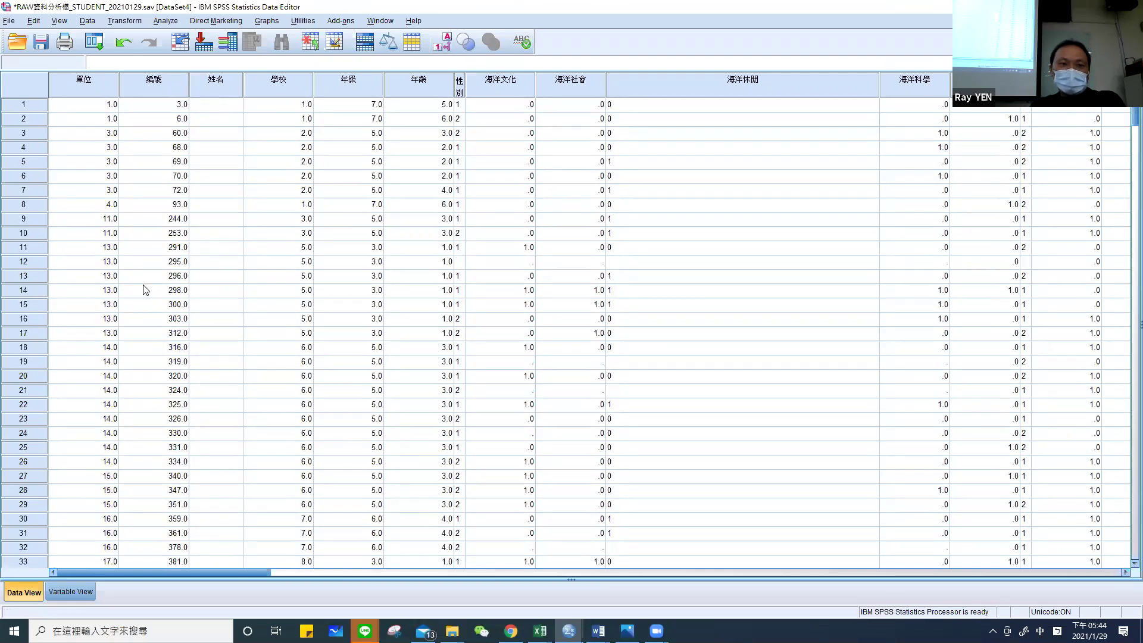
Sort the cases by 編號 in ascending order and return to the data file.
left_click(91, 21)
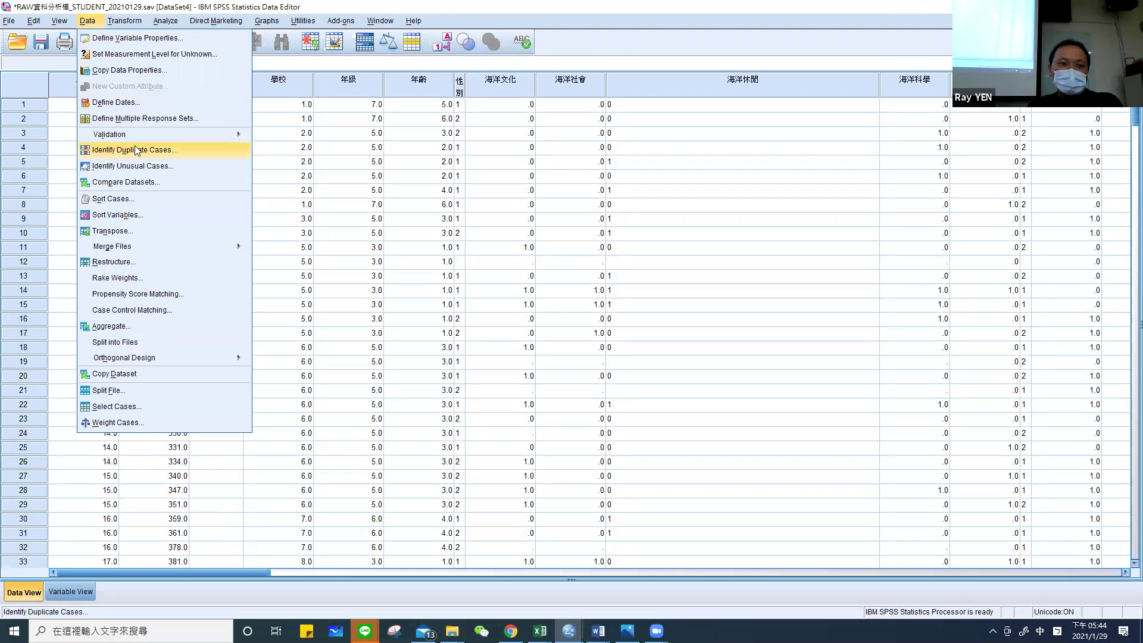
left_click(139, 199)
left_click(511, 177)
left_click(457, 190)
scroll(389, 206, "up", 10)
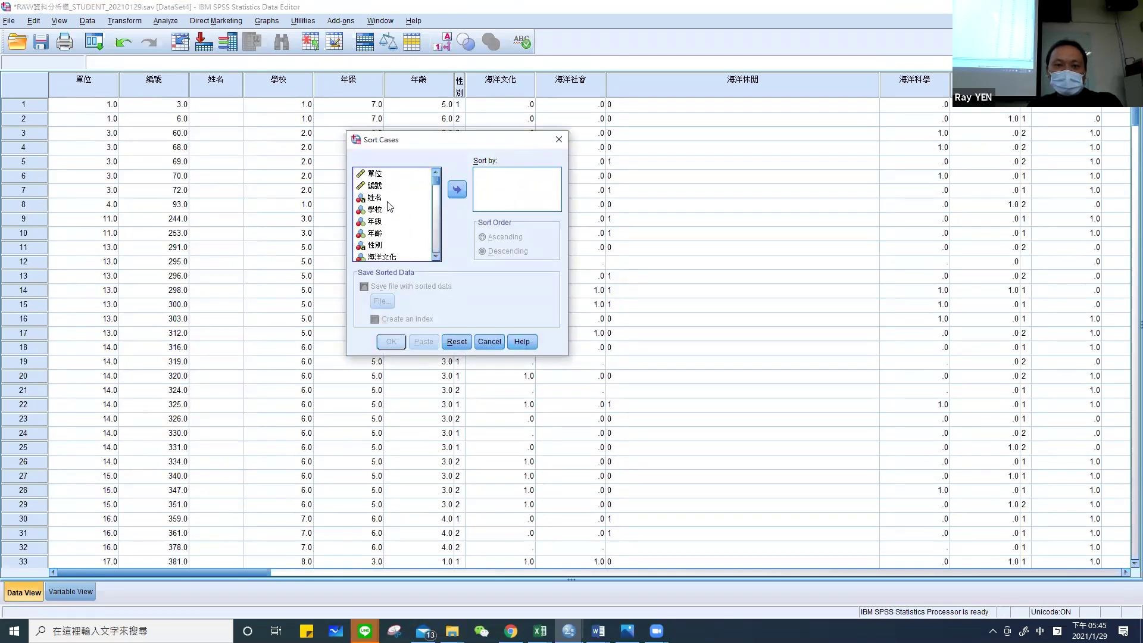
left_click(373, 186)
left_click(457, 189)
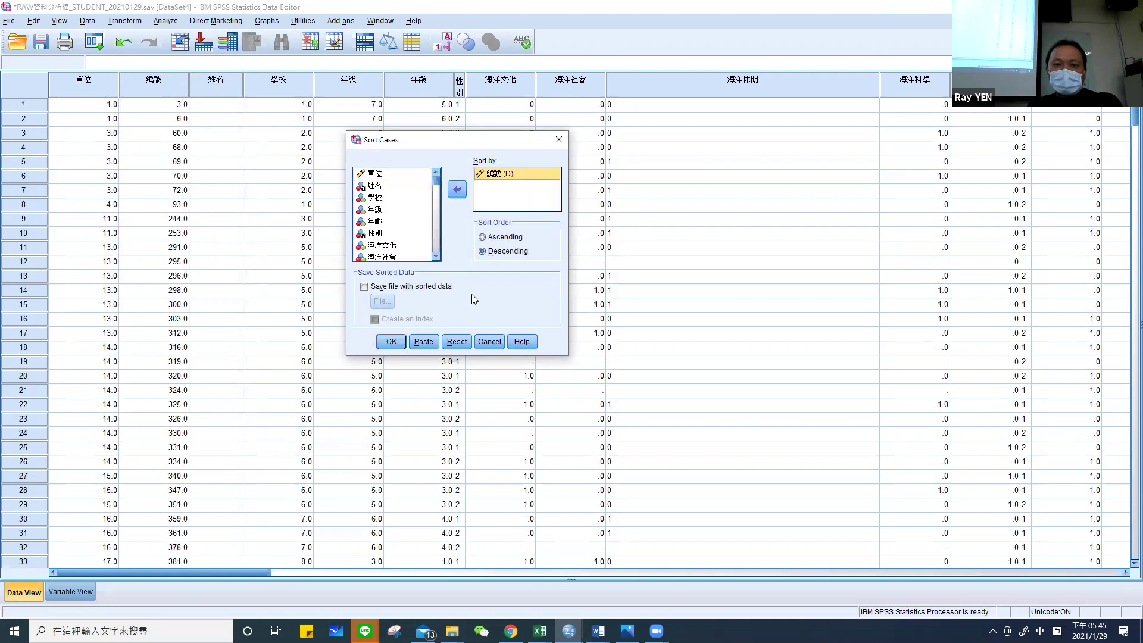
left_click(483, 237)
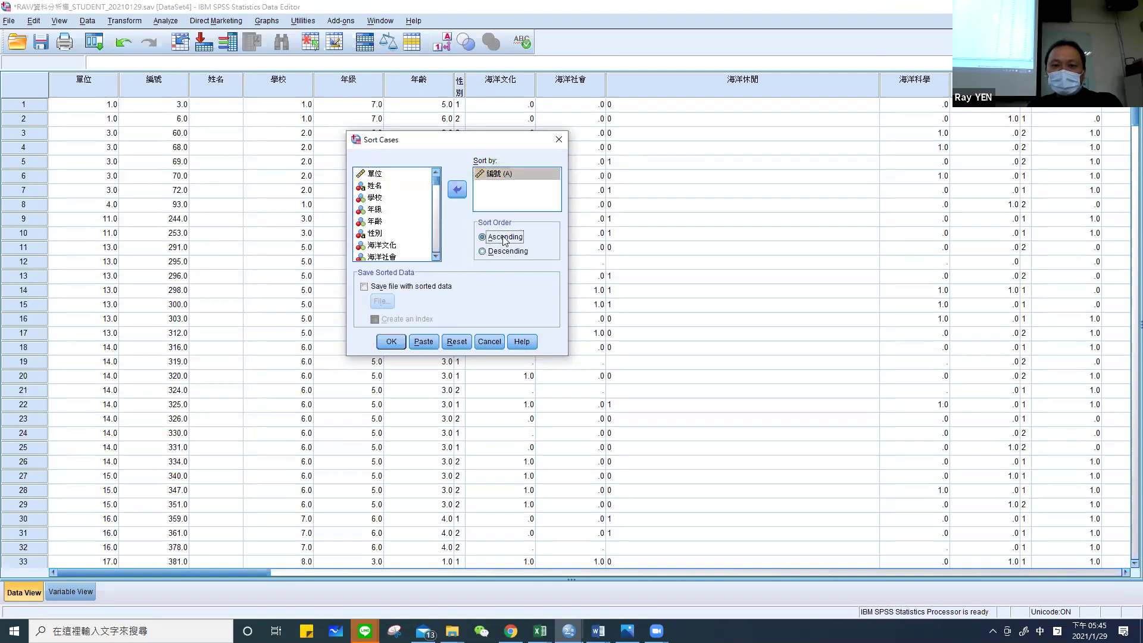
left_click(391, 341)
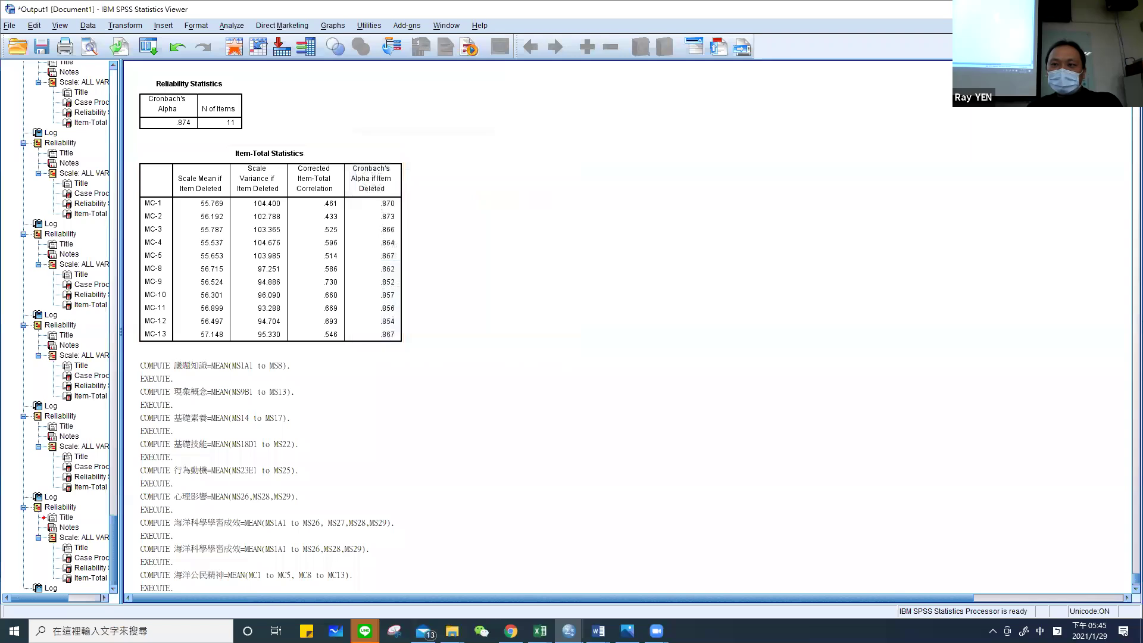
key("alt+Tab")
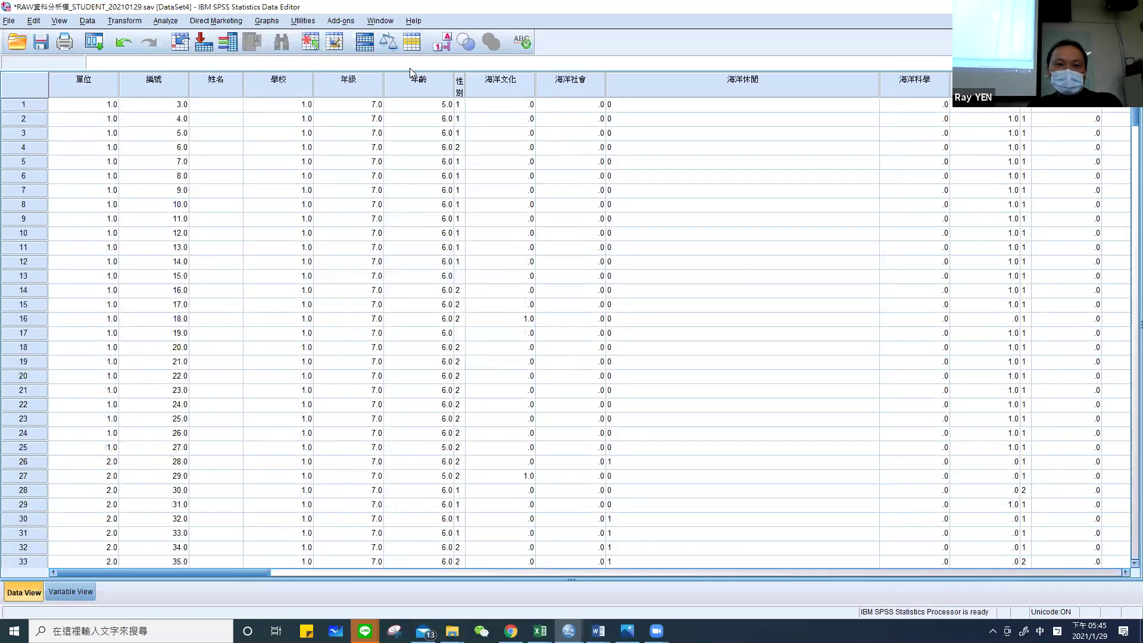
Display value labels in the data and widen the 性別 column so its labels fit.
left_click(441, 42)
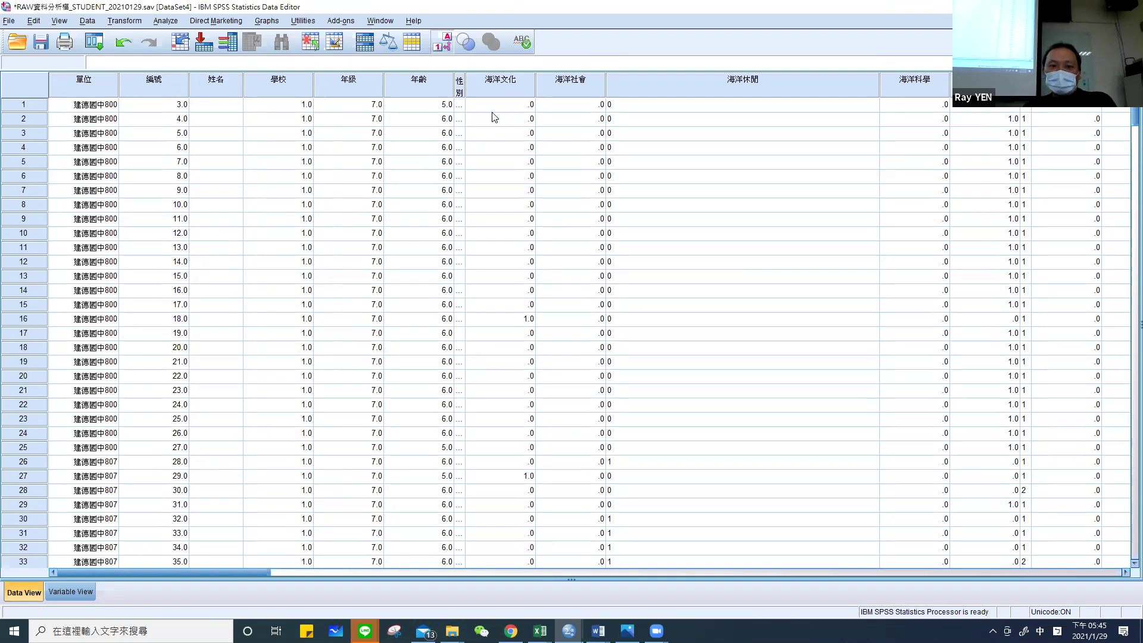
left_click(463, 89)
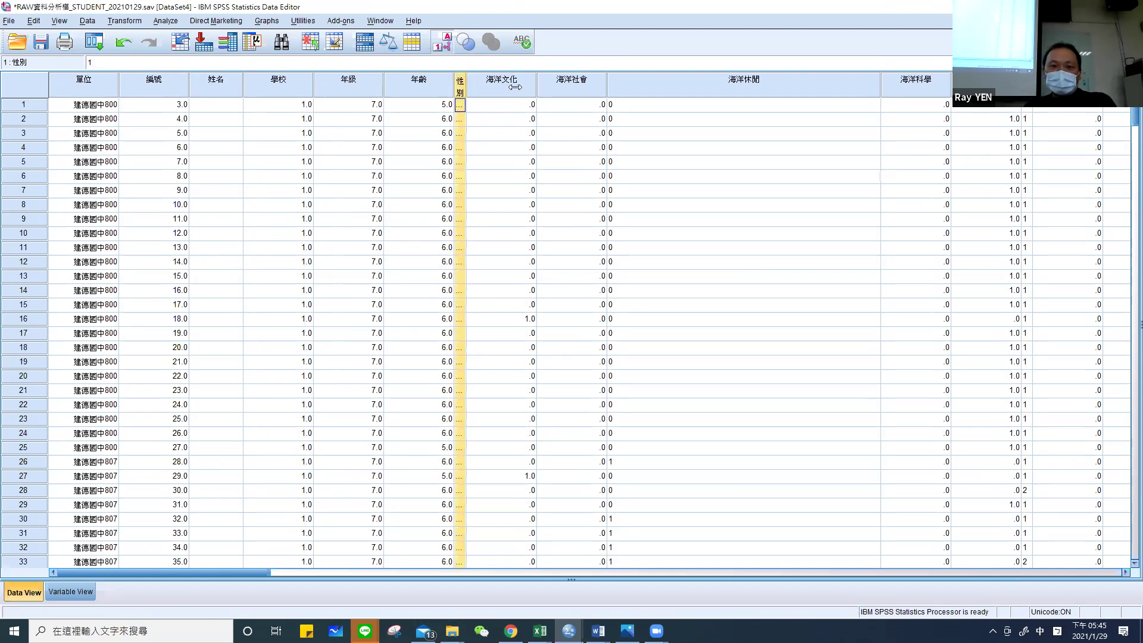
left_click_drag(465, 90, 518, 89)
left_click(462, 281)
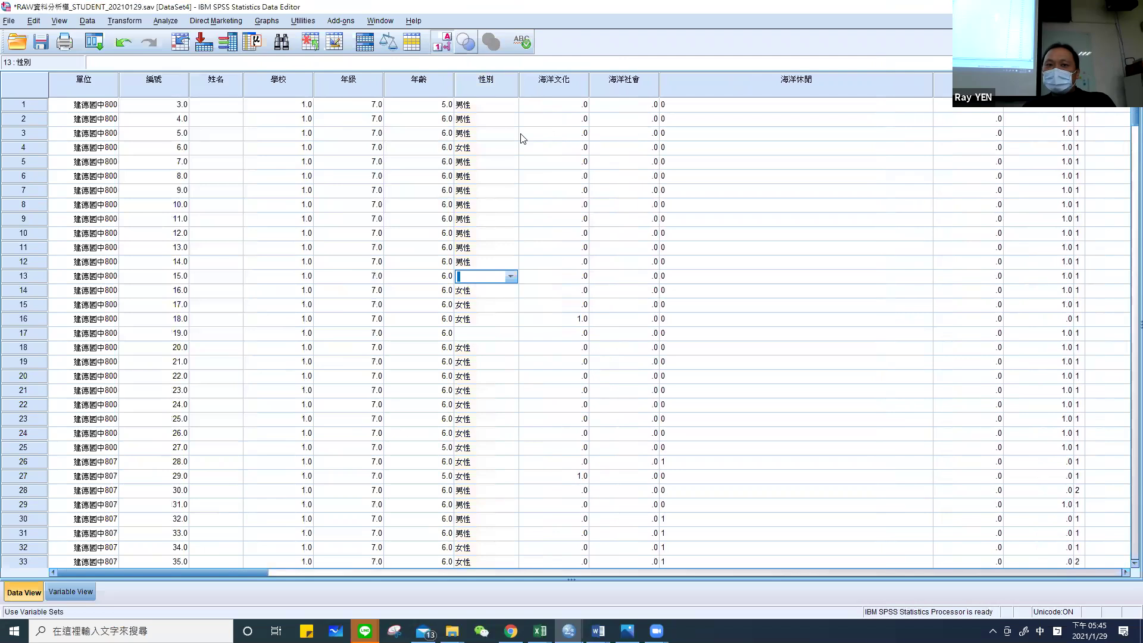
Compare the 單位 and 性別 entries as numeric codes and as value labels by switching the label display back and forth.
key("alt+v")
key("l")
key("alt+v")
key("l")
key("alt+v")
key("l")
key("alt+v")
key("l")
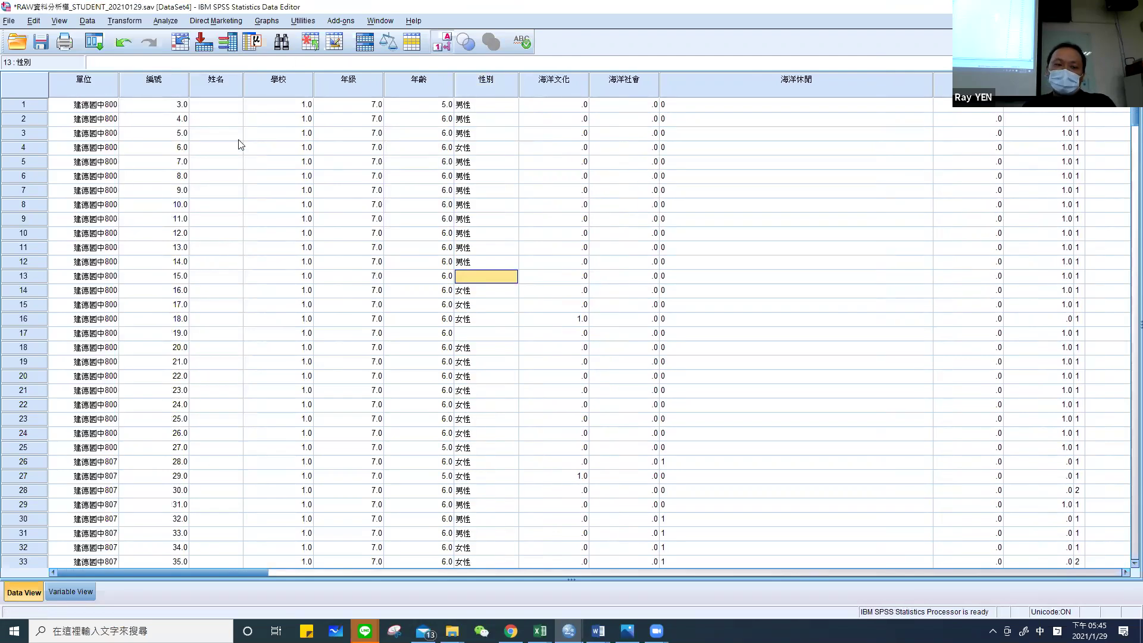
Start a Frequencies analysis and select 單位, 學校, 年級, 年齡, 性別 and 海洋文化 from the source variables.
left_click(169, 21)
mouse_move(208, 52)
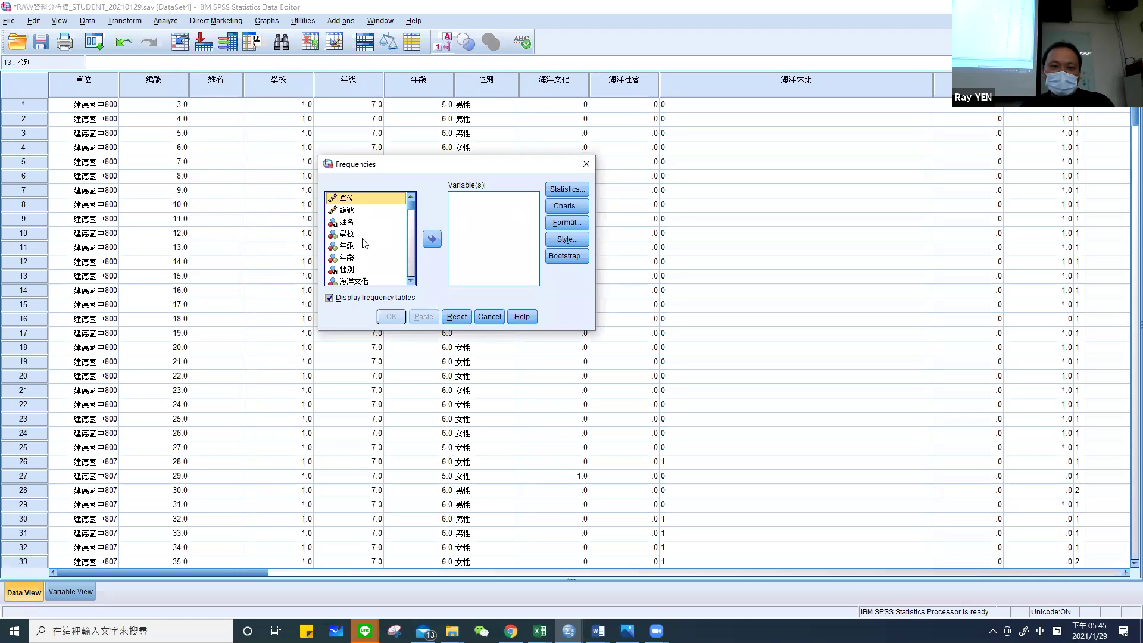
left_click(349, 245, "ctrl")
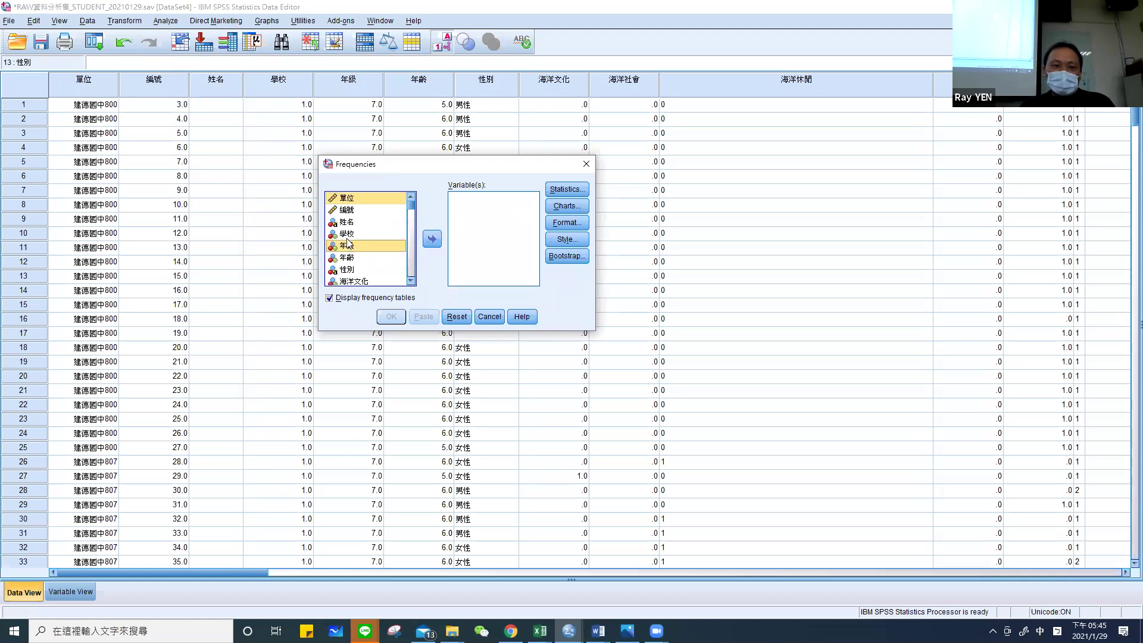
left_click(360, 234, "ctrl")
left_click(349, 259, "ctrl")
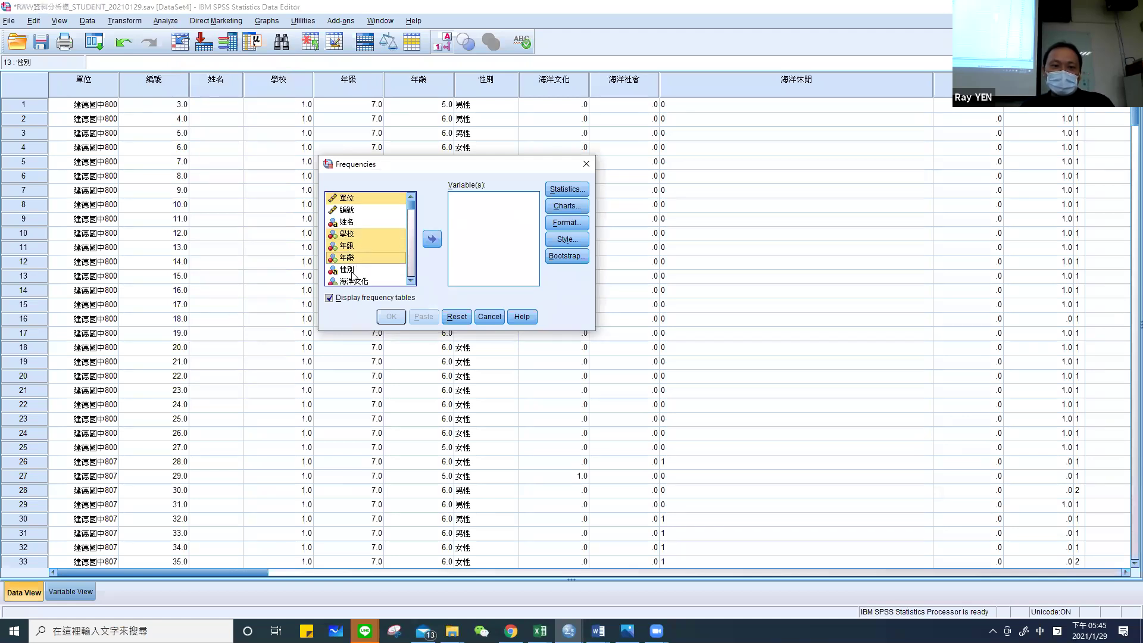
left_click(356, 270, "ctrl")
scroll(373, 261, "down", 1)
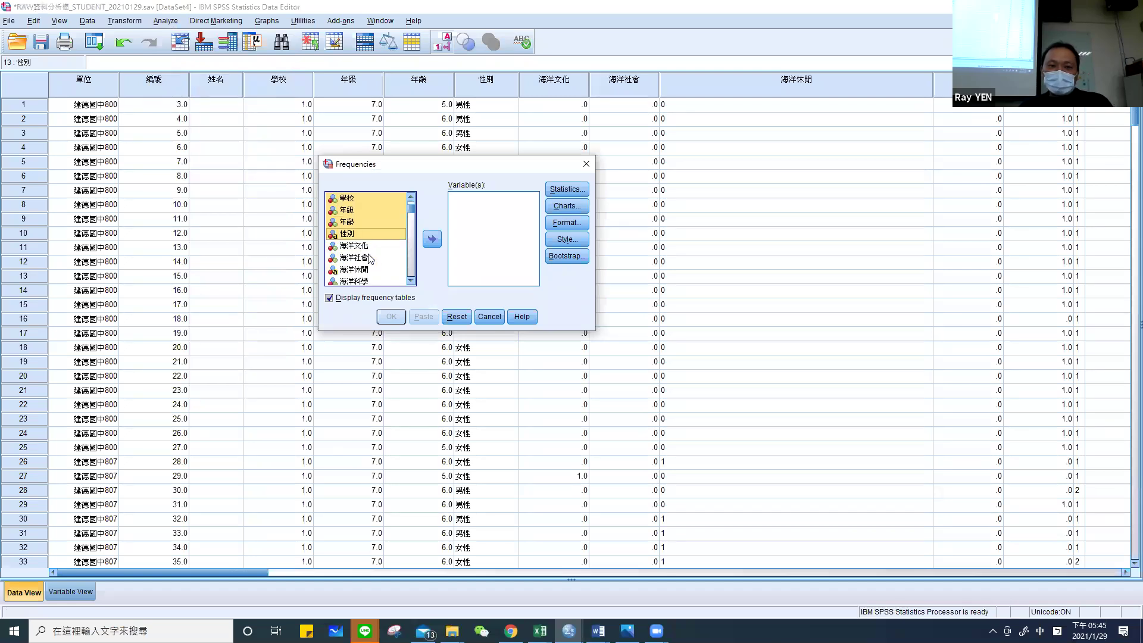
scroll(366, 238, "down", 2)
scroll(361, 218, "up", 1)
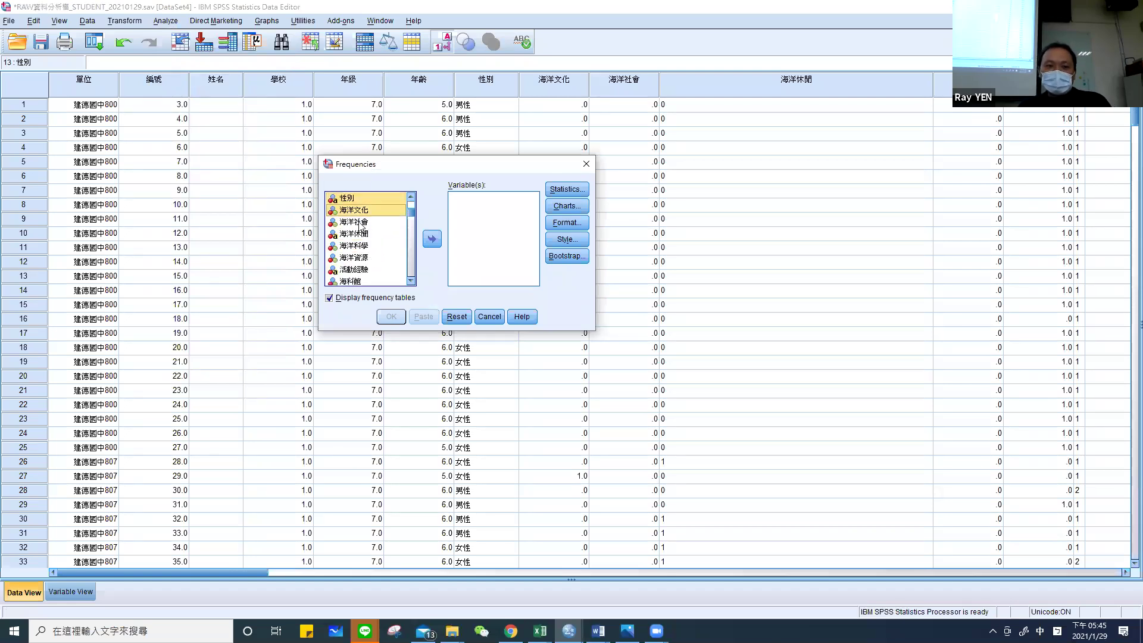